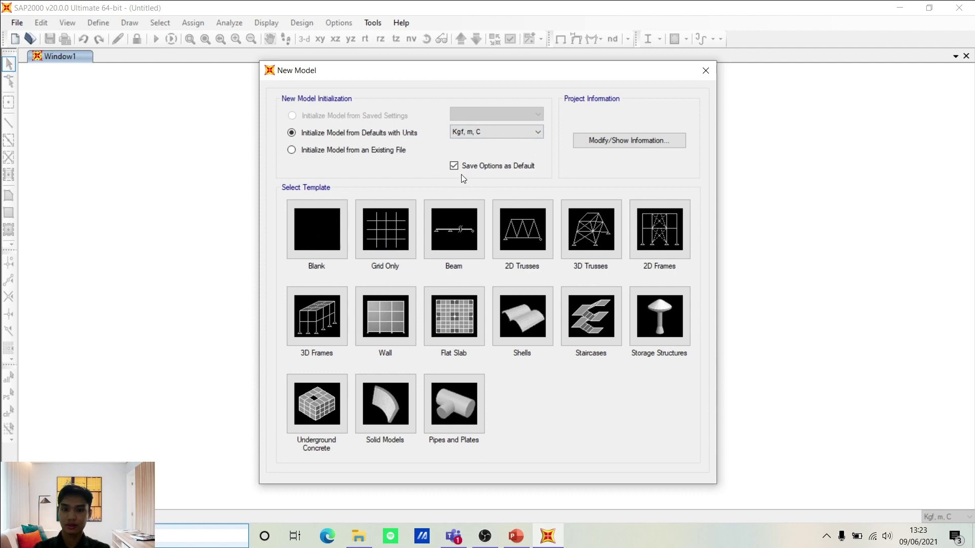
Start a 3D Frames open frame building with 4 stories and 2 bays in X, without restraints, checking the PowerPoint assignment slide.
{"action": "left_click", "coordinate": [321, 320]}
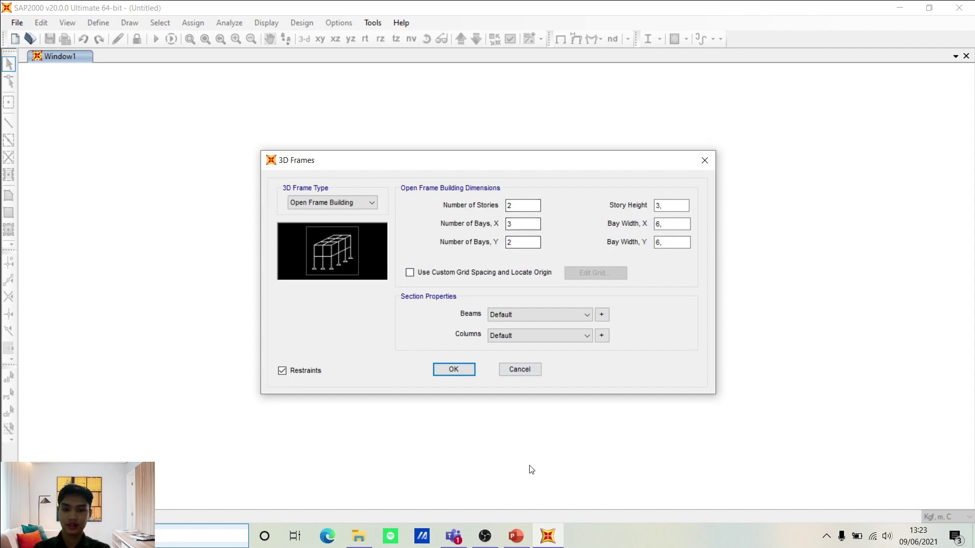
{"action": "left_click", "coordinate": [517, 530]}
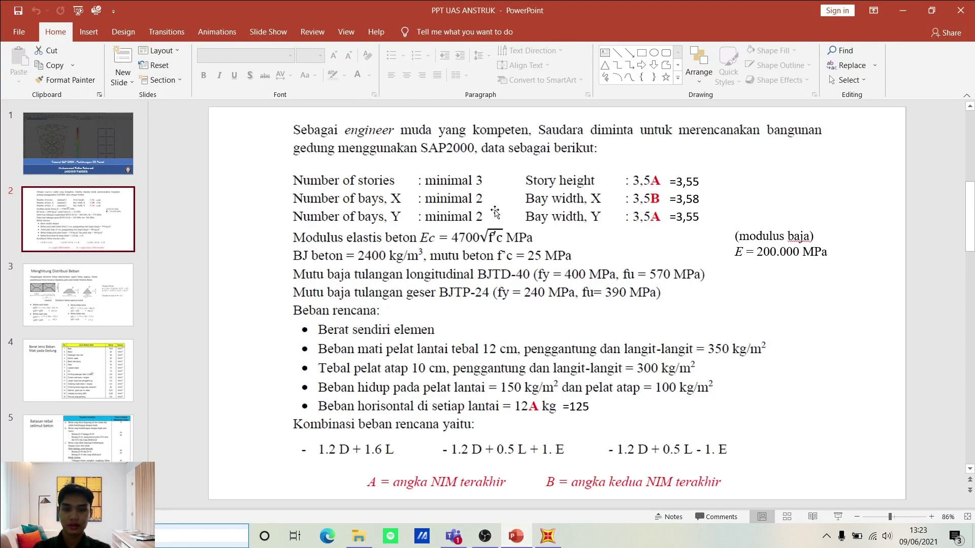
{"action": "left_click", "coordinate": [547, 536]}
{"action": "double_click", "coordinate": [529, 203]}
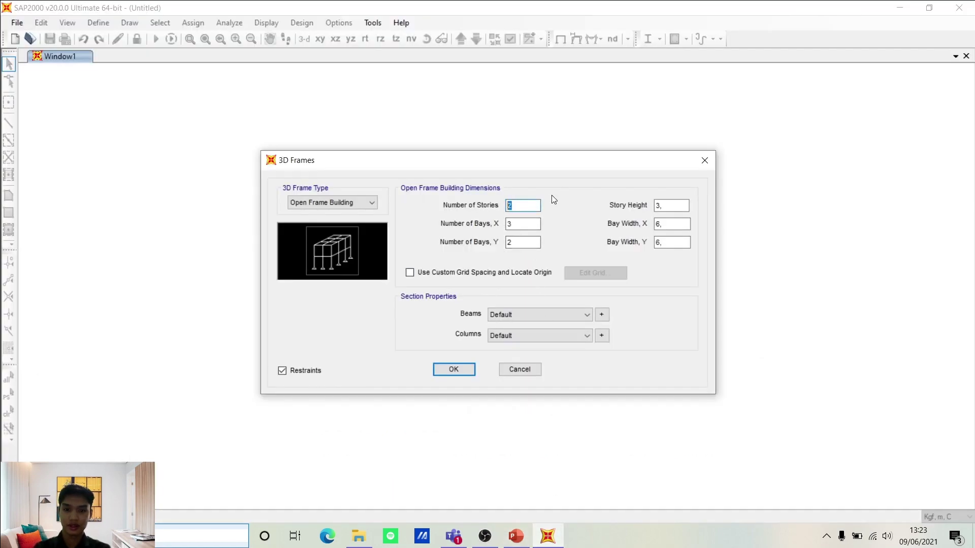
{"action": "type", "text": "4"}
{"action": "double_click", "coordinate": [520, 224]}
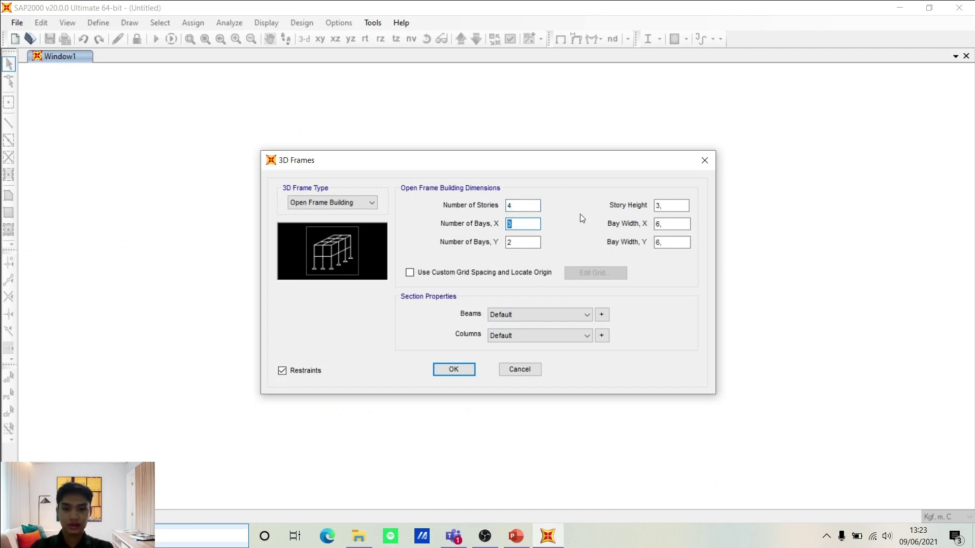
{"action": "type", "text": "2"}
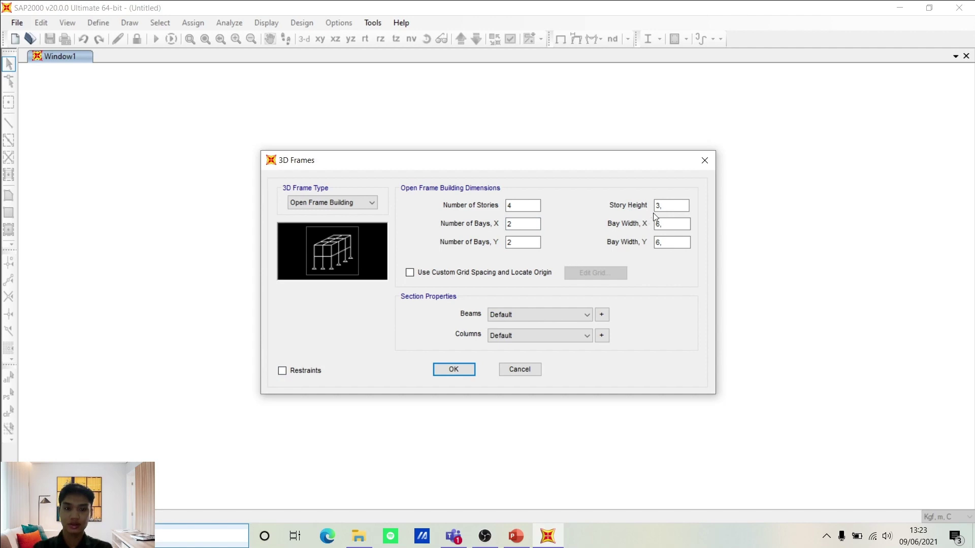
Set the story height to 3,55, bay width X to 3,58 and bay width Y to 3,55, and create the frame.
{"action": "left_click", "coordinate": [670, 206]}
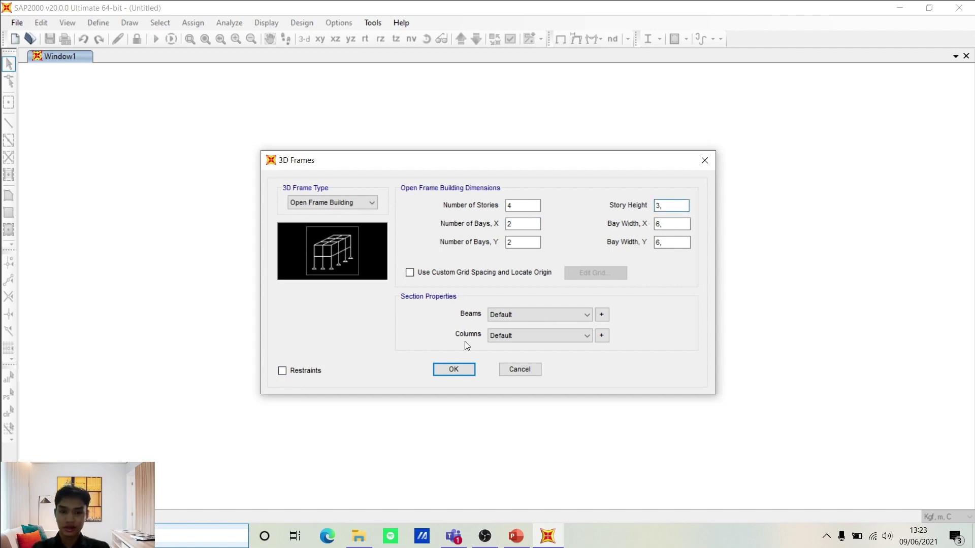
{"action": "left_click", "coordinate": [516, 536]}
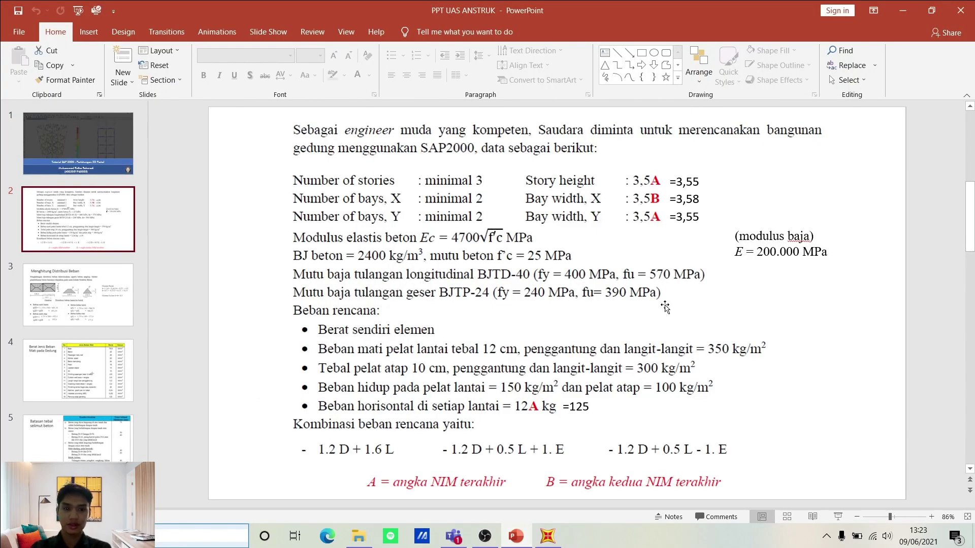
{"action": "left_click", "coordinate": [547, 536]}
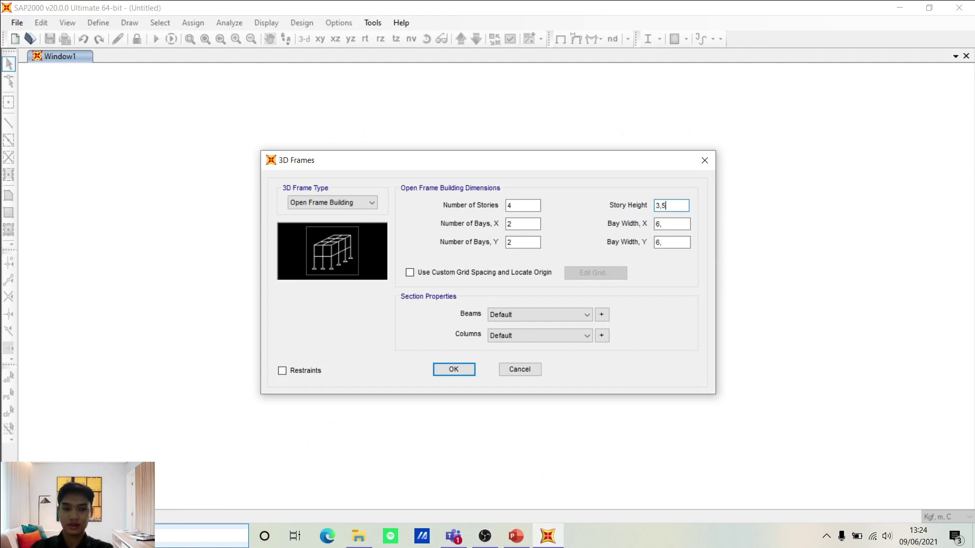
{"action": "key", "text": "Tab"}
{"action": "type", "text": "3,58"}
{"action": "key", "text": "Tab"}
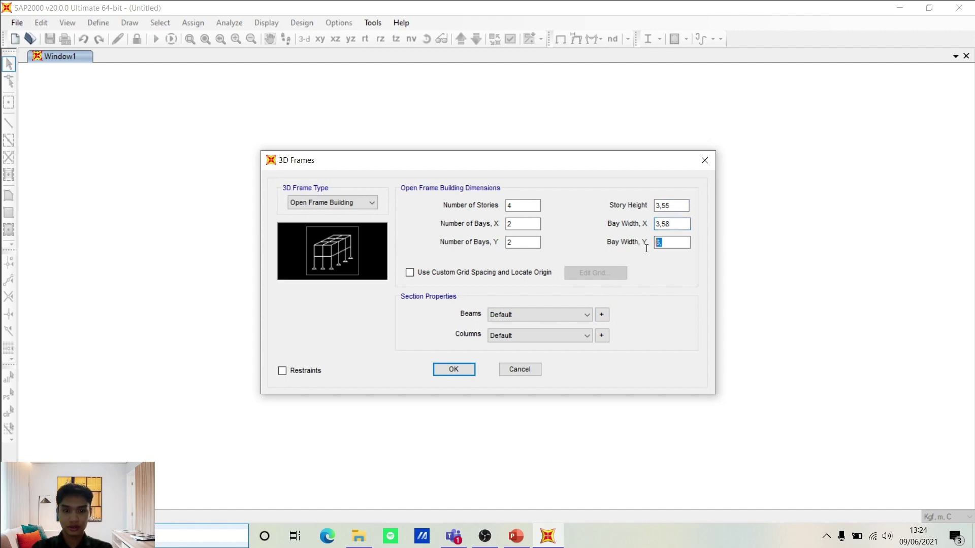
{"action": "type", "text": "3,55"}
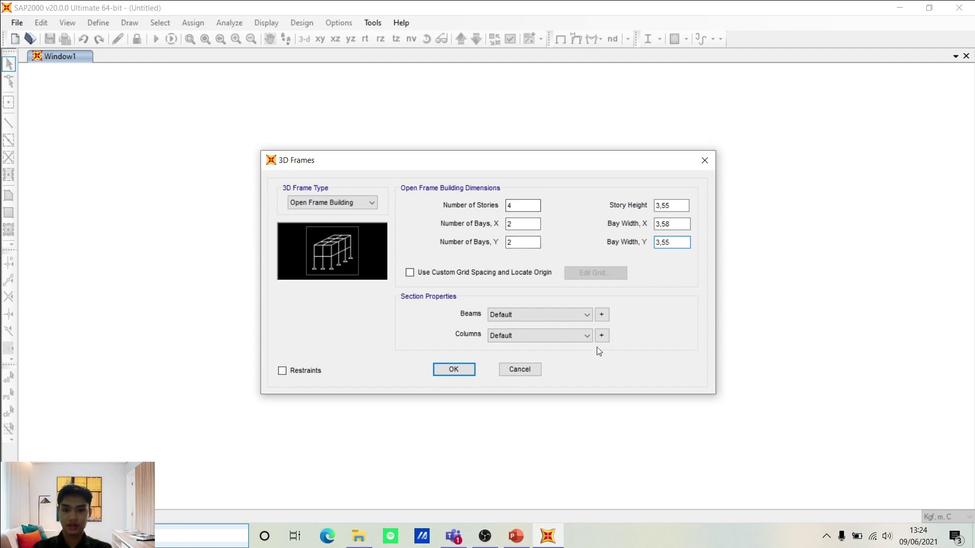
{"action": "left_click", "coordinate": [456, 370]}
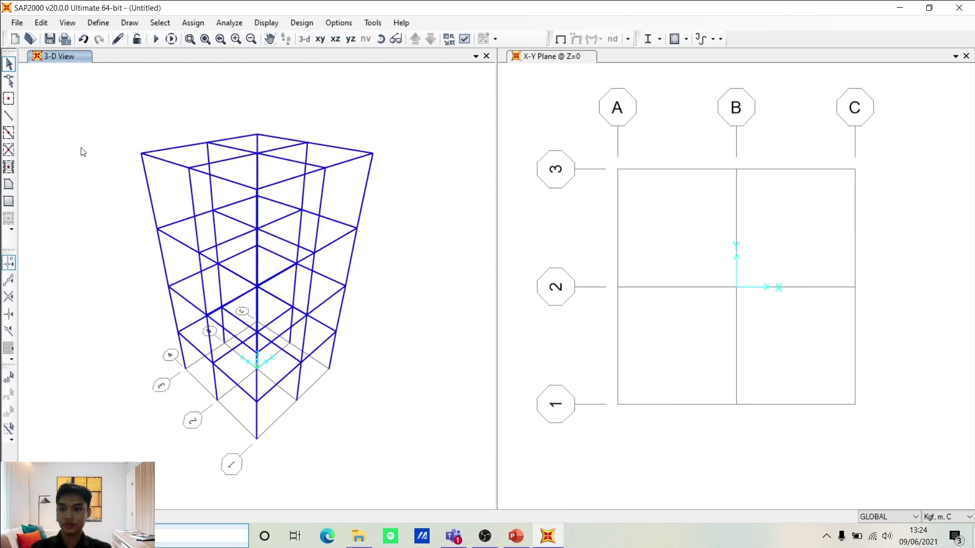
Open the 4000Psi concrete material for modification and rename it "Beton 25 MPa", checking the concrete grade on the PowerPoint slide.
{"action": "left_click", "coordinate": [98, 22]}
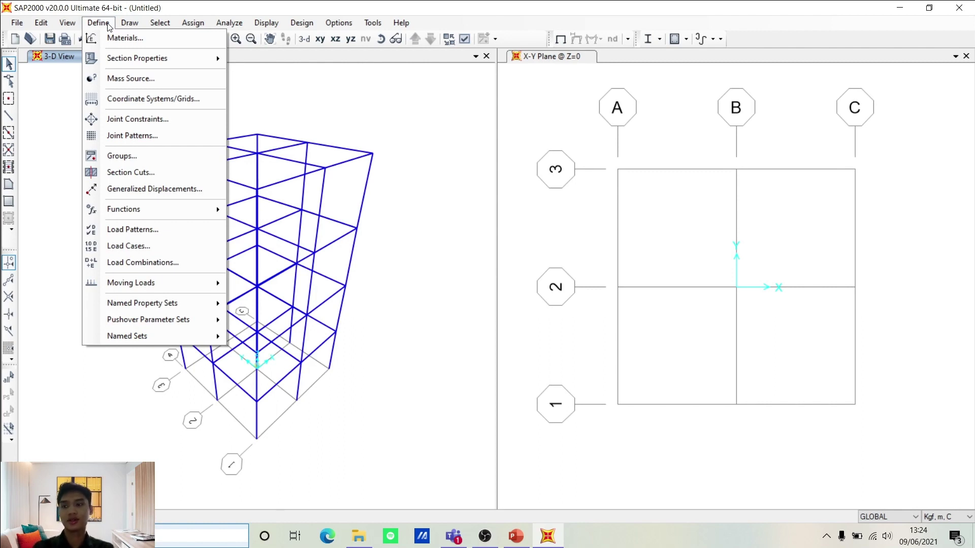
{"action": "left_click", "coordinate": [108, 36]}
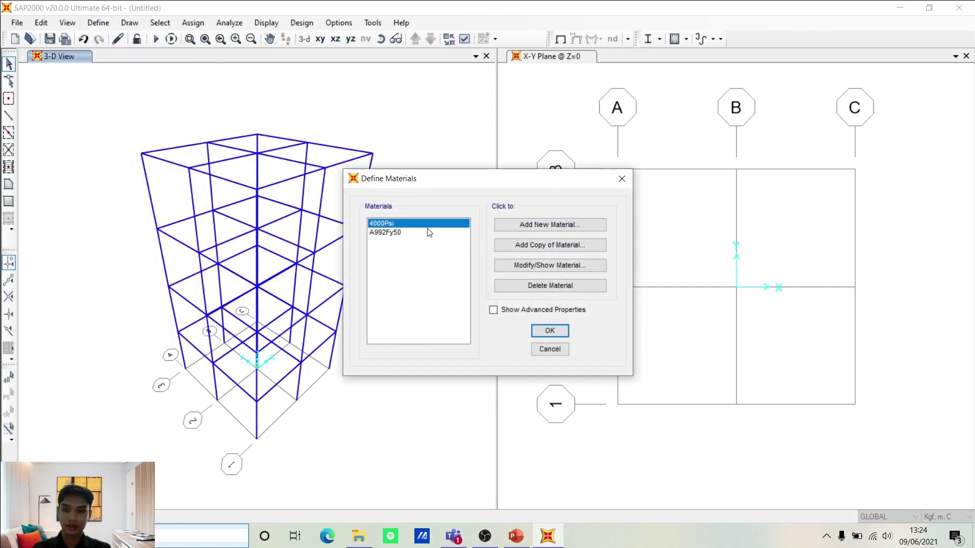
{"action": "left_click", "coordinate": [547, 266]}
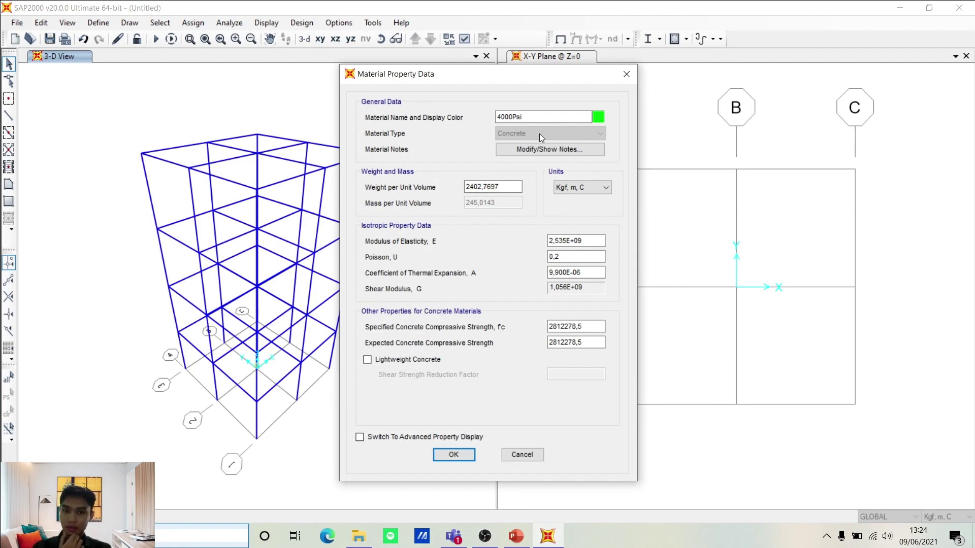
{"action": "left_click_drag", "start_coordinate": [531, 117], "coordinate": [487, 120]}
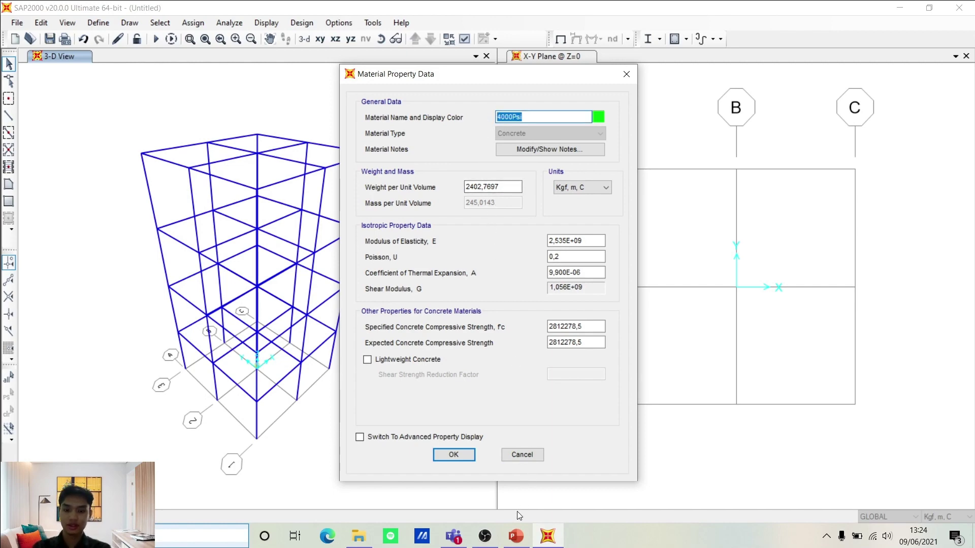
{"action": "left_click", "coordinate": [514, 534]}
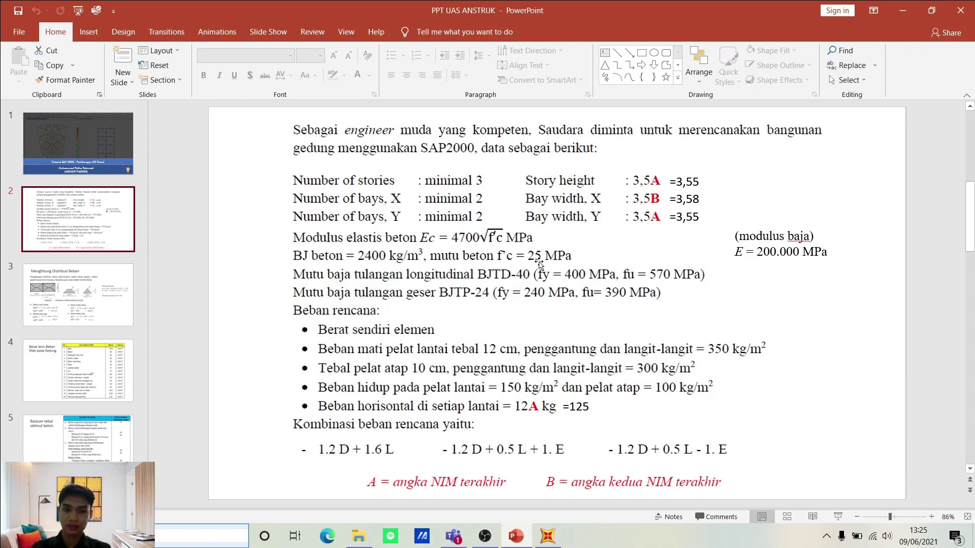
{"action": "left_click", "coordinate": [544, 530]}
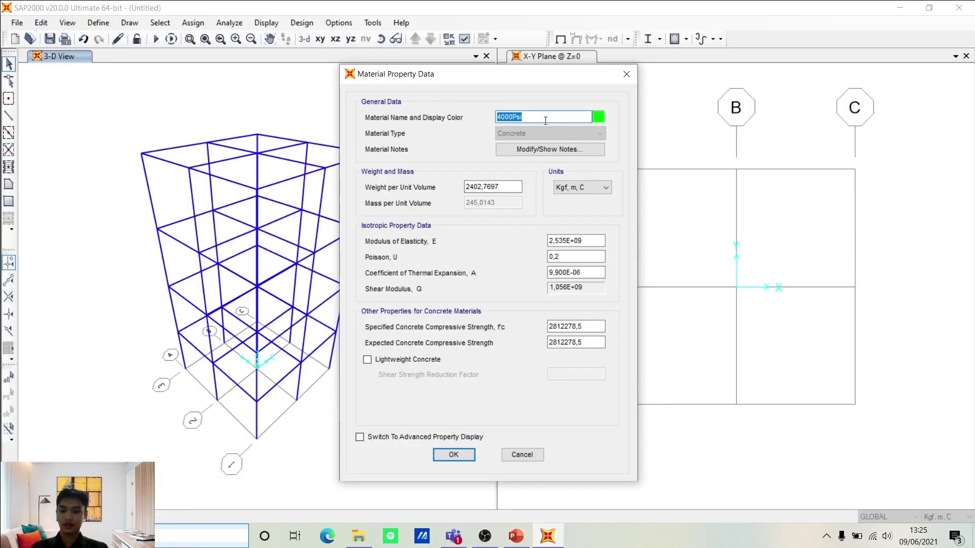
{"action": "type", "text": "Beton"}
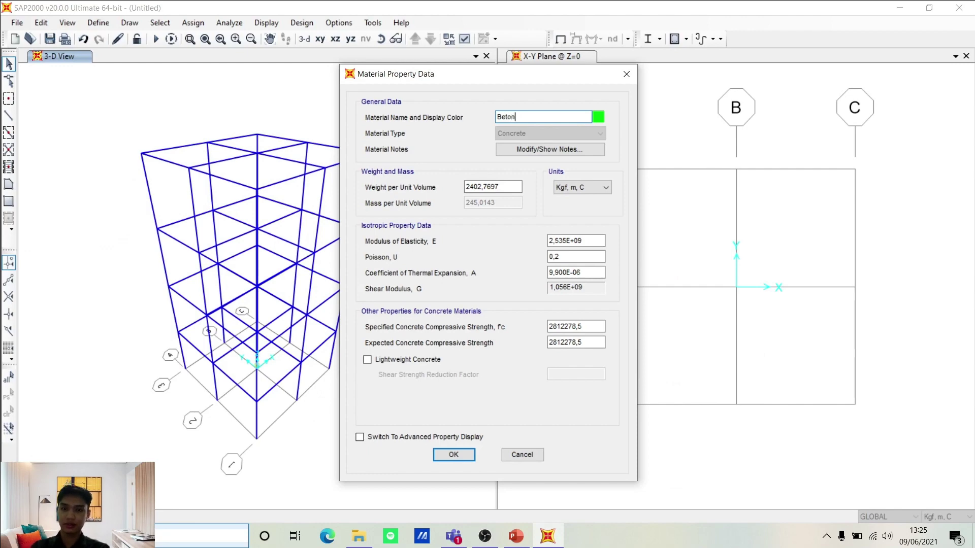
{"action": "type", "text": " 25 "}
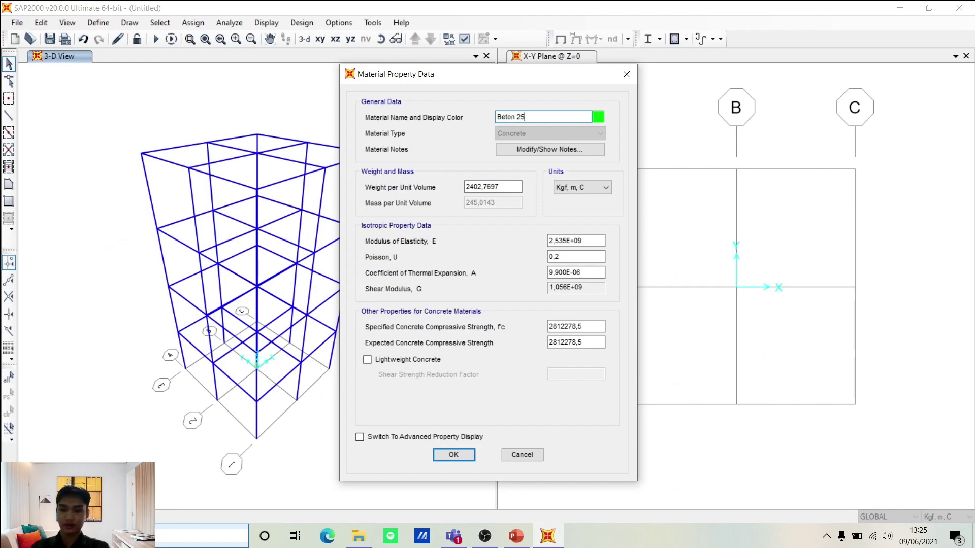
{"action": "type", "text": "MPa"}
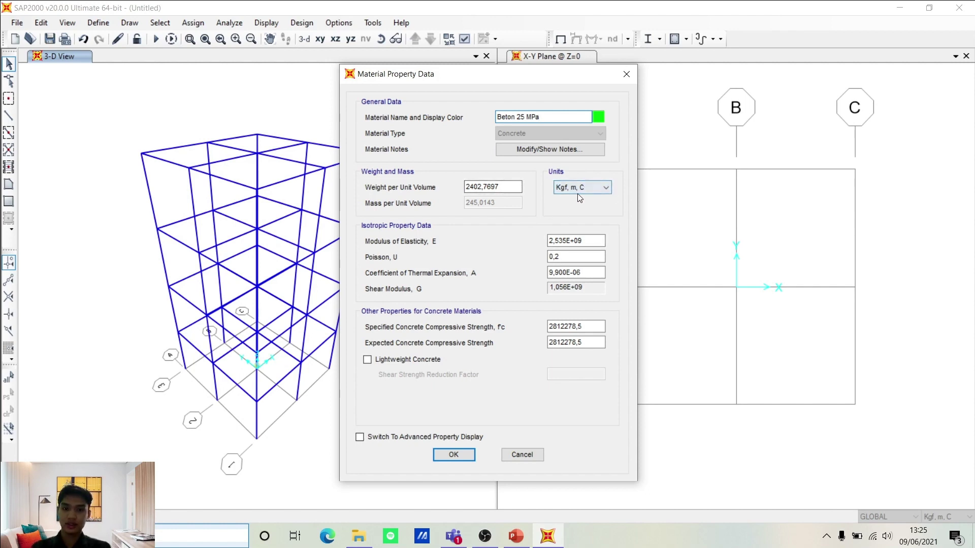
Look up the concrete density on the PowerPoint slide and set the material's weight per unit volume to 2400 in Kgf, m, C.
{"action": "left_click", "coordinate": [523, 539]}
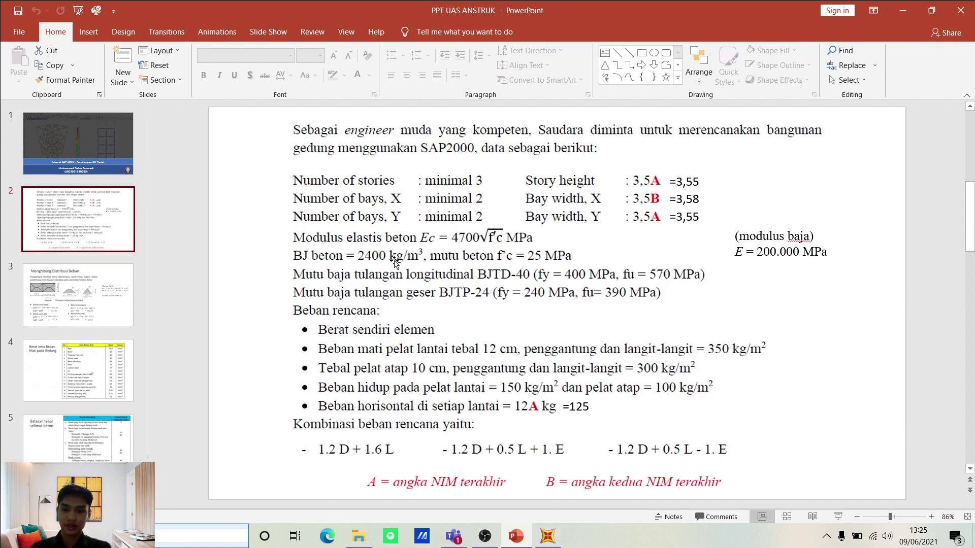
{"action": "mouse_move", "coordinate": [547, 533]}
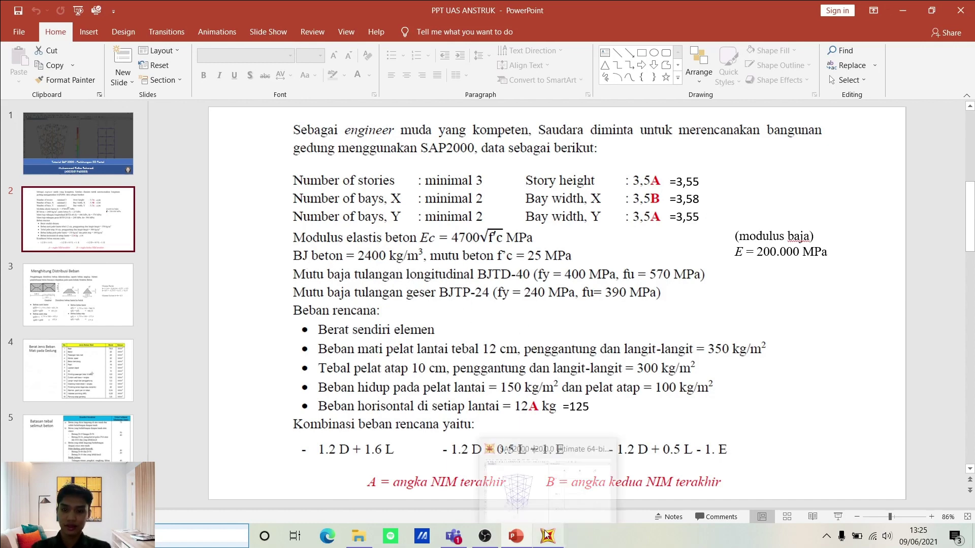
{"action": "left_click", "coordinate": [547, 514]}
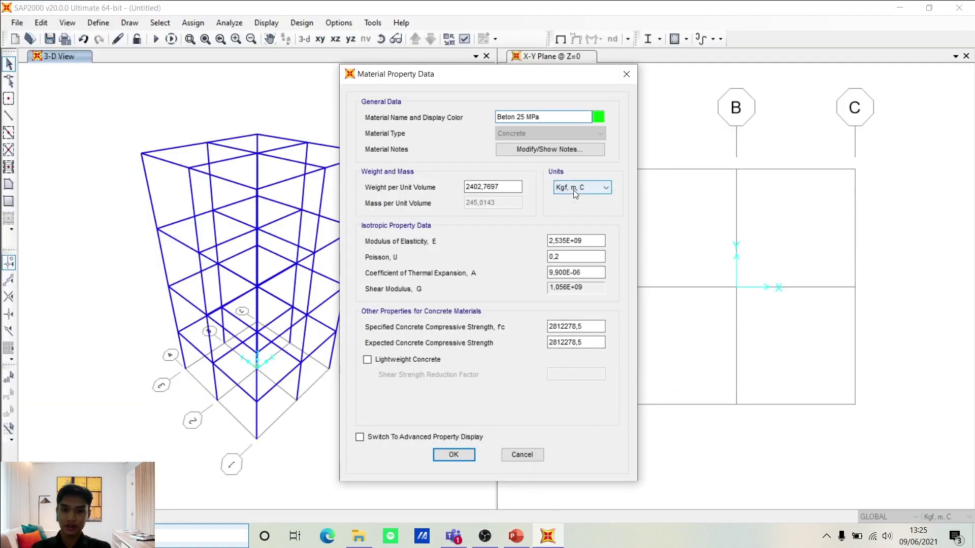
{"action": "left_click", "coordinate": [525, 537]}
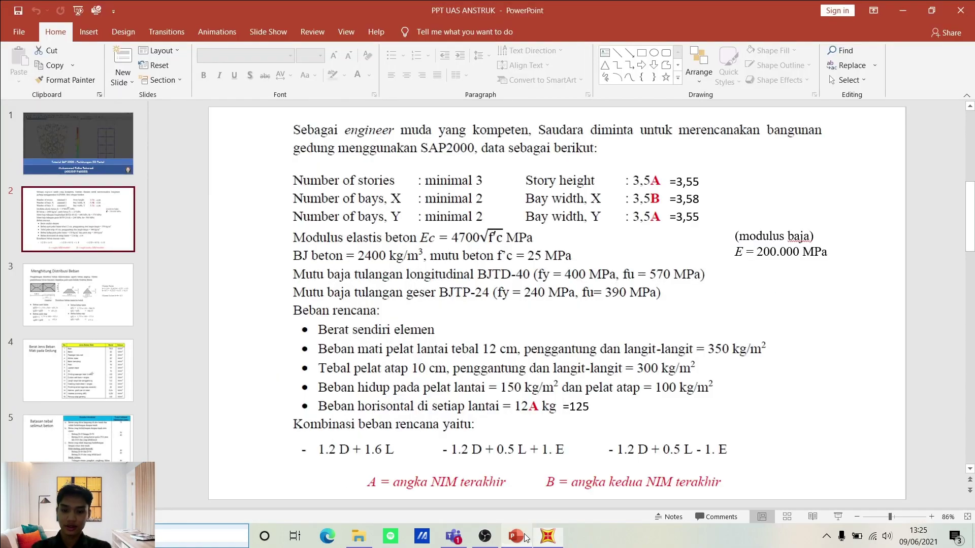
{"action": "left_click", "coordinate": [525, 537]}
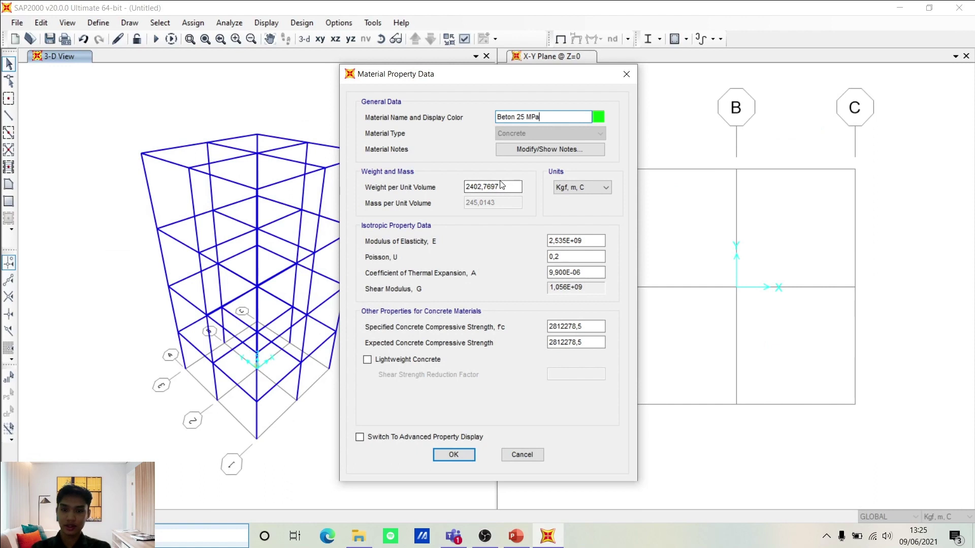
{"action": "left_click_drag", "start_coordinate": [506, 187], "coordinate": [453, 187]}
{"action": "type", "text": "2400"}
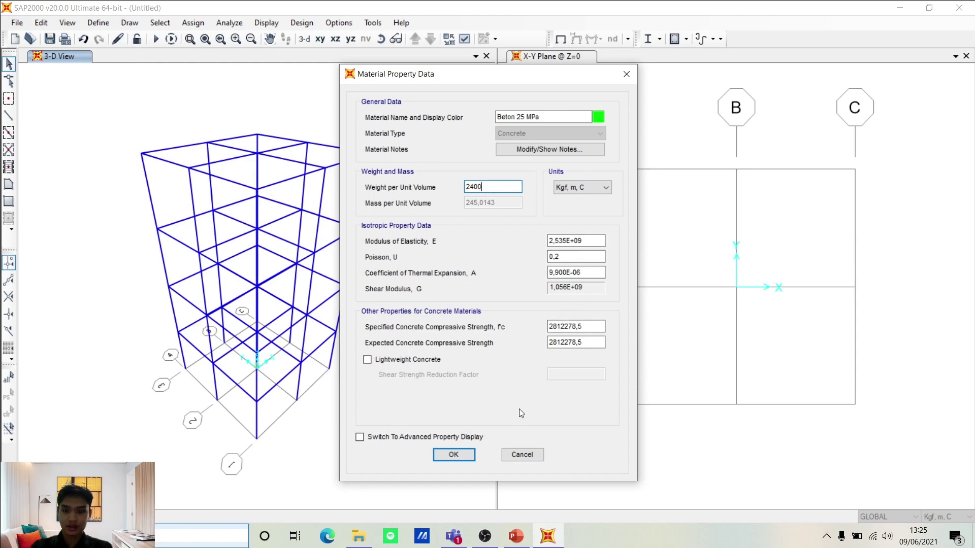
Switch the material's units to N, mm, C and set its modulus of elasticity to 4700*SQR(25), following the PowerPoint slide's formula.
{"action": "left_click", "coordinate": [515, 538]}
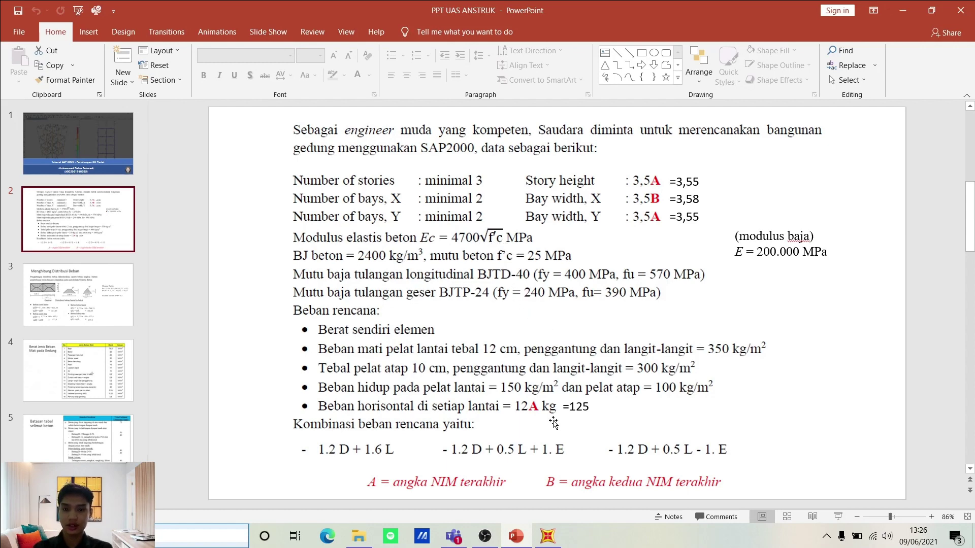
{"action": "left_click", "coordinate": [541, 533]}
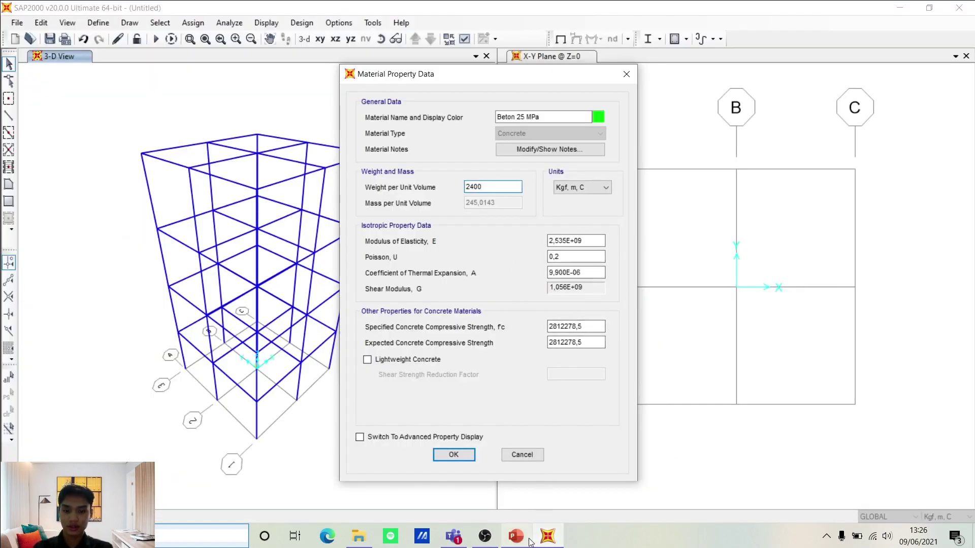
{"action": "mouse_move", "coordinate": [528, 539]}
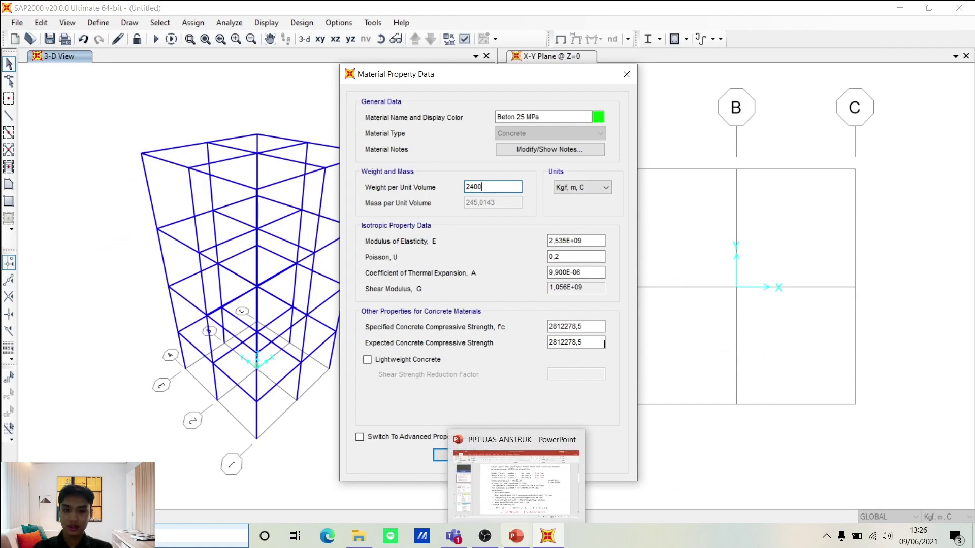
{"action": "left_click", "coordinate": [602, 189]}
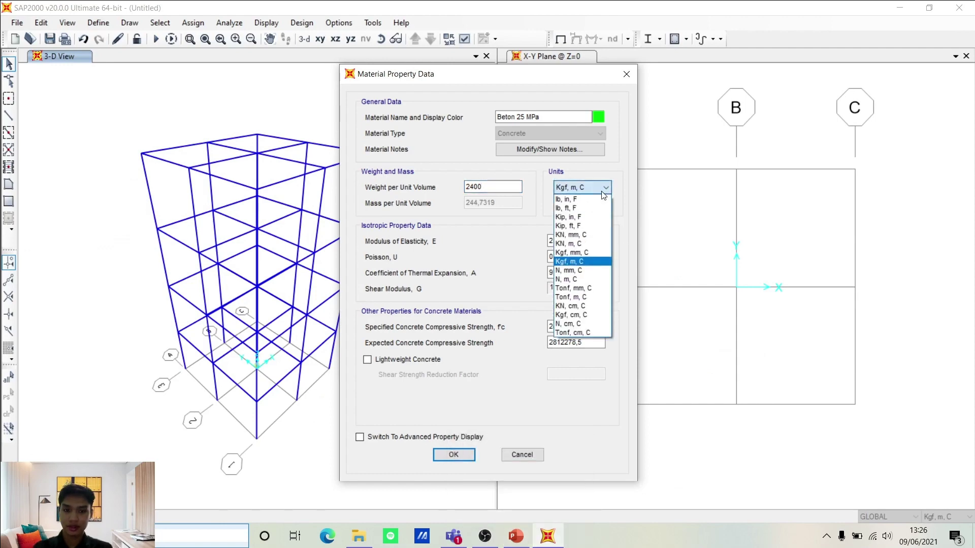
{"action": "left_click", "coordinate": [593, 270]}
{"action": "left_click", "coordinate": [583, 240]}
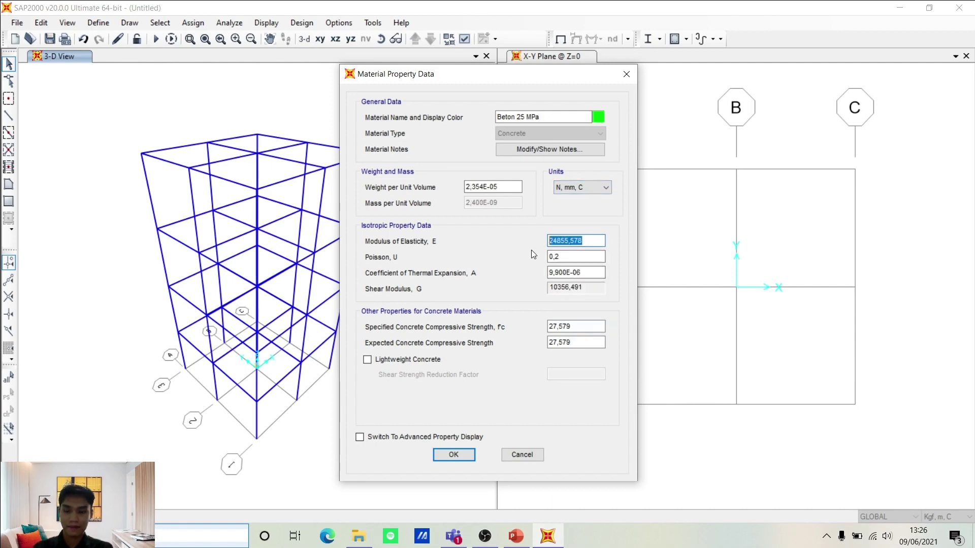
{"action": "type", "text": "4700"}
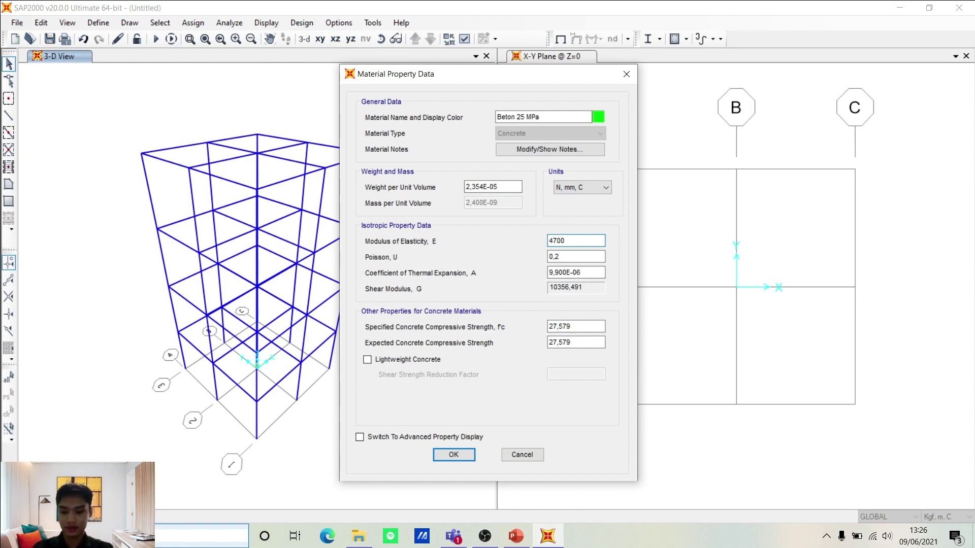
{"action": "type", "text": "*SQR(25"}
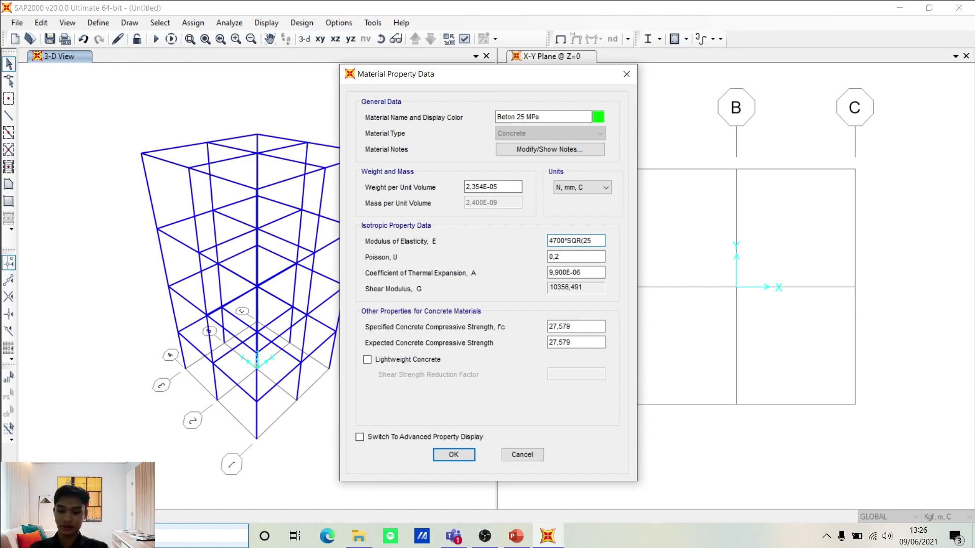
{"action": "left_click", "coordinate": [578, 256]}
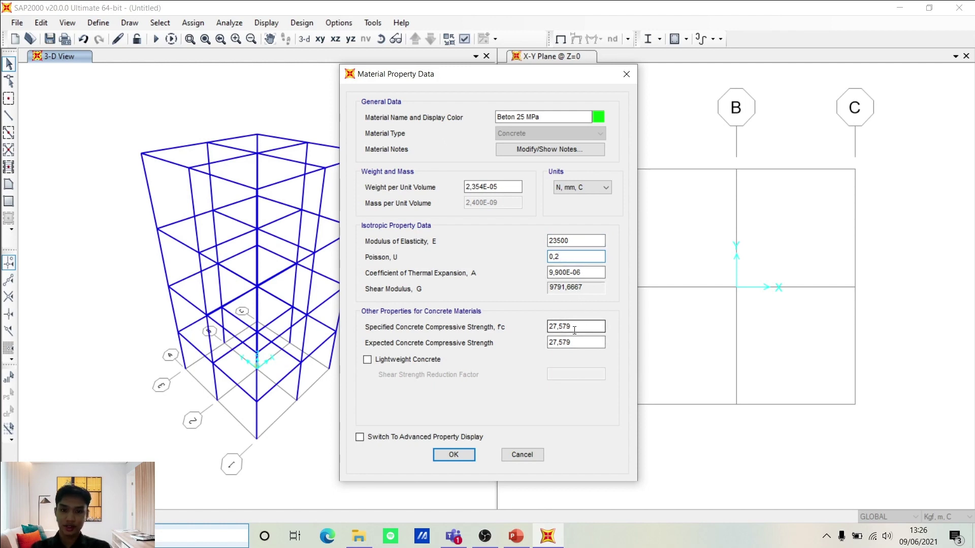
Set both the specified and the expected concrete compressive strength to 25.
{"action": "left_click_drag", "start_coordinate": [578, 325], "coordinate": [554, 328]}
{"action": "type", "text": "25"}
{"action": "left_click_drag", "start_coordinate": [568, 344], "coordinate": [547, 345]}
{"action": "type", "text": "2"}
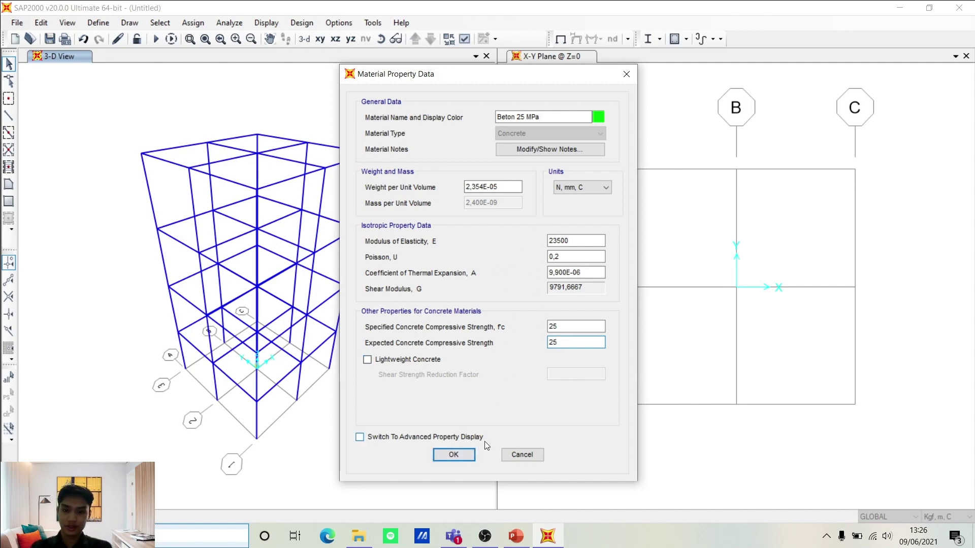
Accept the Beton 25 MPa material properties and check the reinforcement steel data on the PowerPoint slide.
{"action": "left_click", "coordinate": [453, 455]}
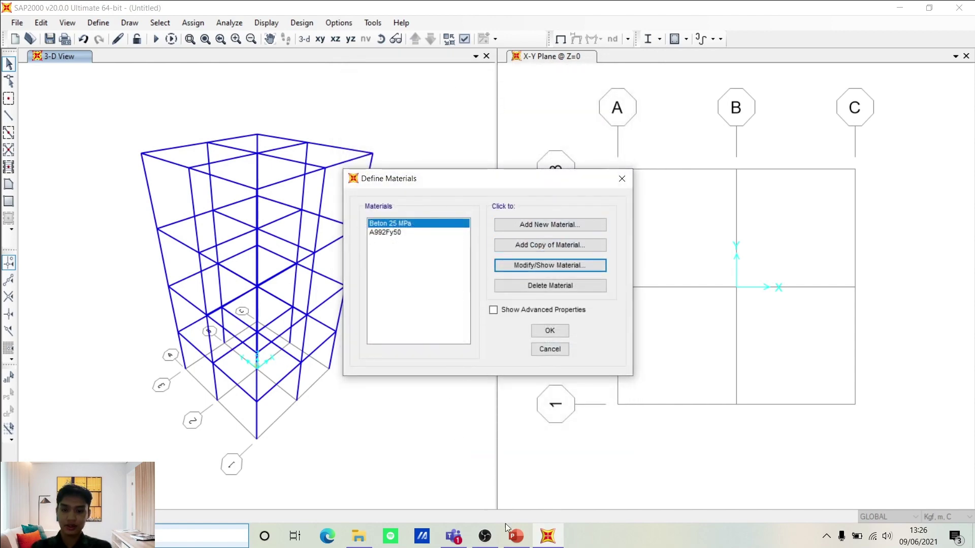
{"action": "left_click", "coordinate": [516, 536]}
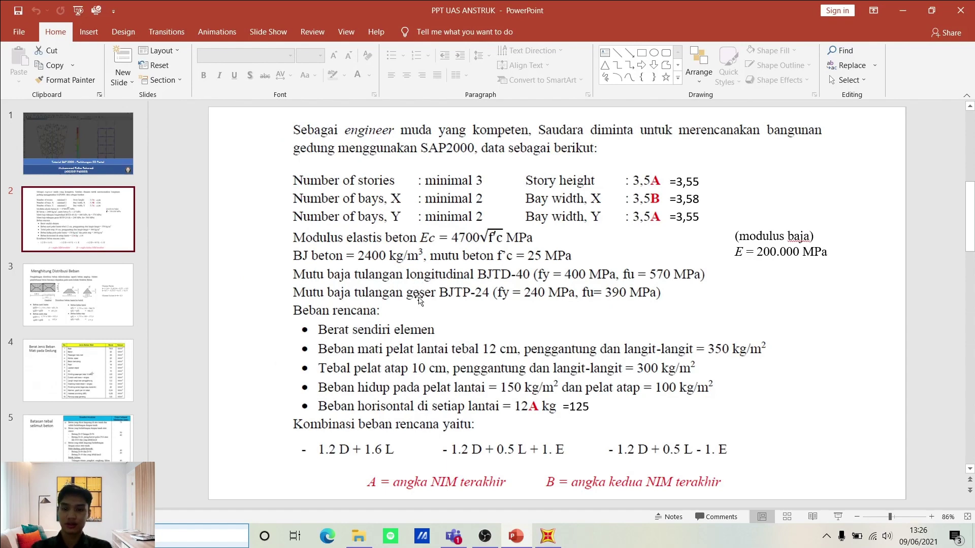
{"action": "left_click", "coordinate": [543, 537]}
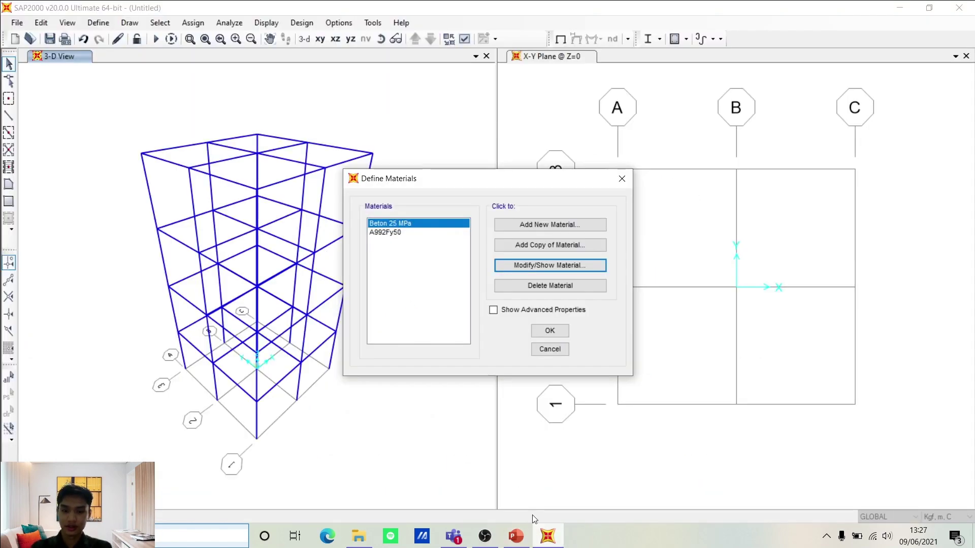
Add a new material for region United States with type Rebar and standard User.
{"action": "left_click", "coordinate": [549, 227]}
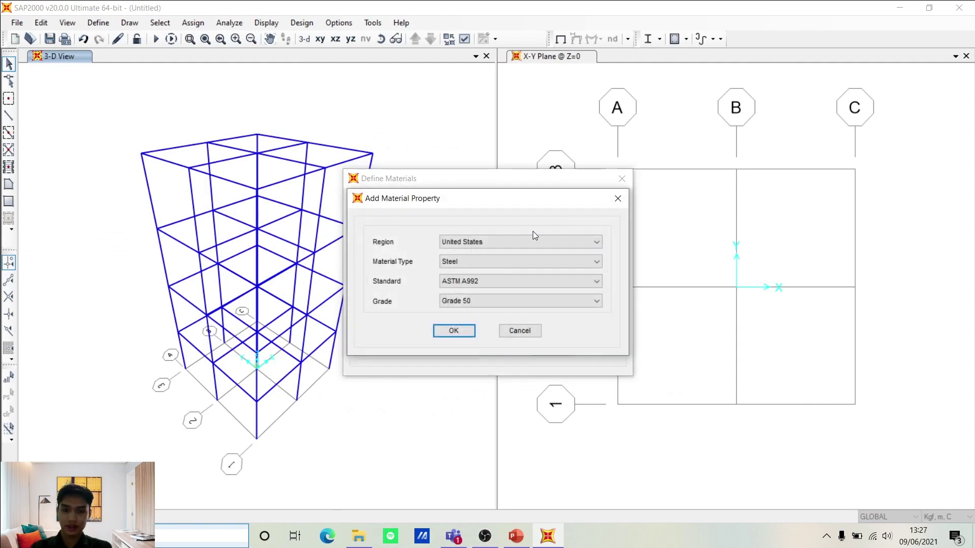
{"action": "left_click", "coordinate": [492, 281]}
{"action": "left_click", "coordinate": [492, 278]}
{"action": "left_click", "coordinate": [501, 264]}
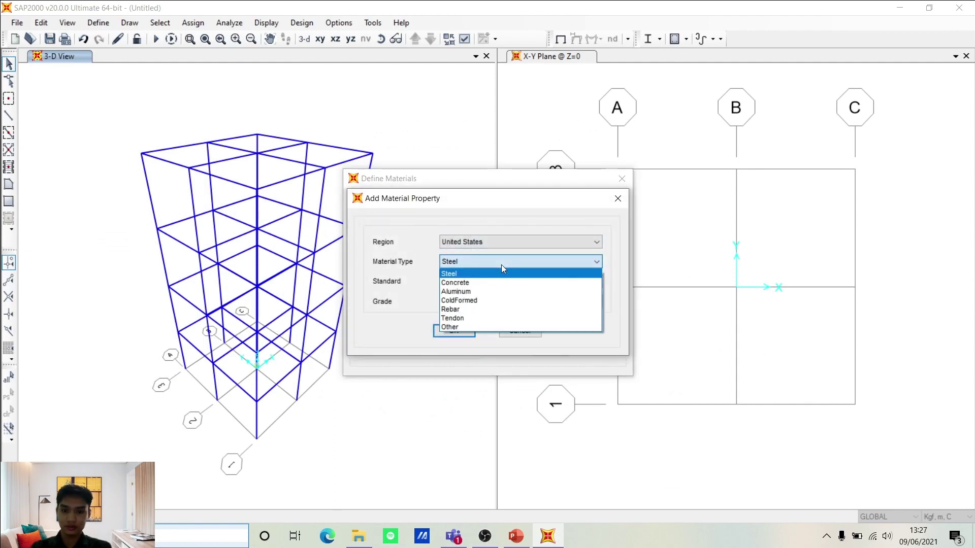
{"action": "left_click", "coordinate": [478, 307]}
{"action": "left_click", "coordinate": [477, 306]}
{"action": "left_click", "coordinate": [395, 294]}
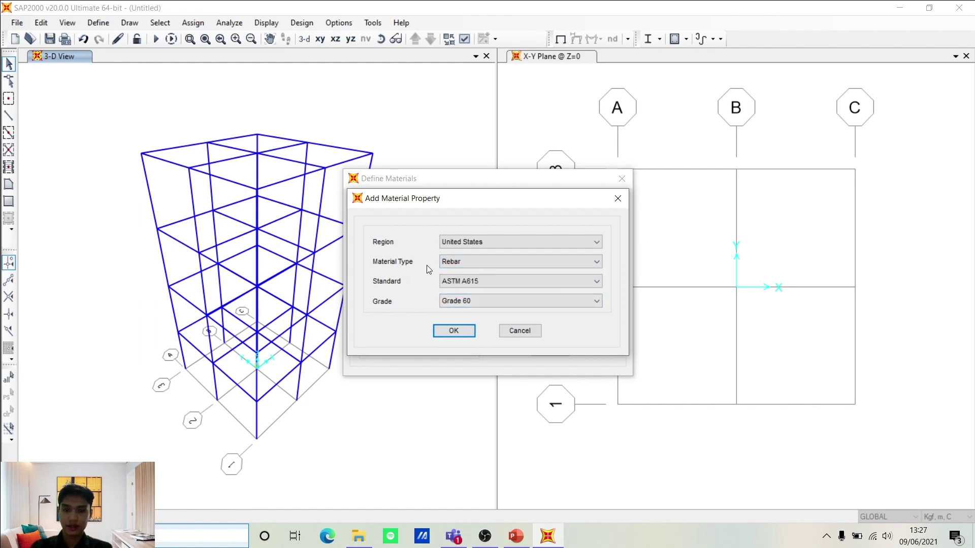
{"action": "left_click", "coordinate": [471, 283]}
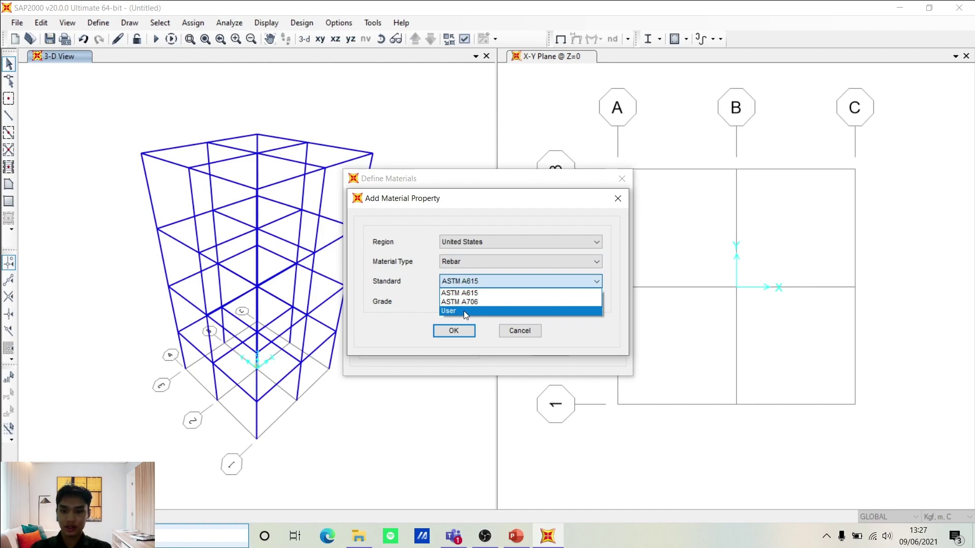
{"action": "left_click", "coordinate": [464, 311]}
{"action": "left_click", "coordinate": [454, 329]}
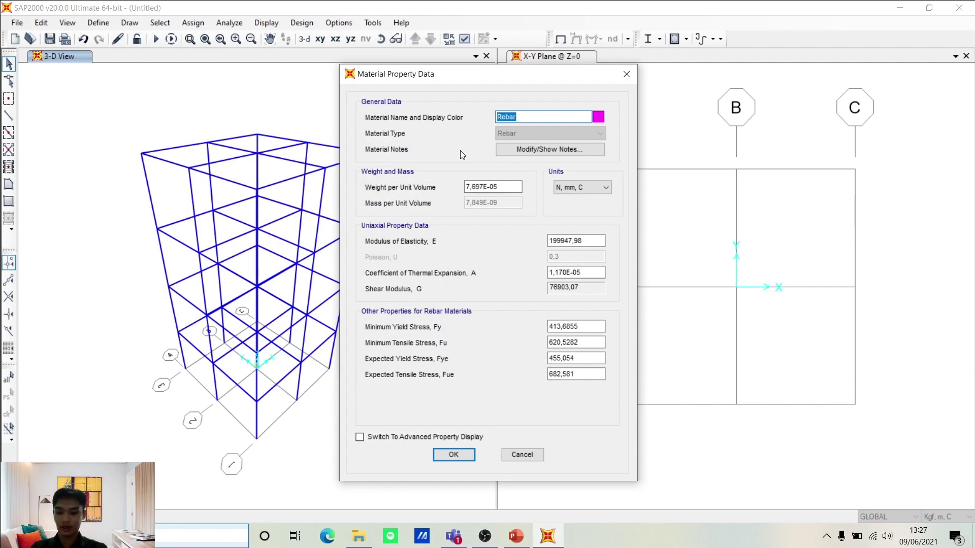
Look up the longitudinal reinforcement grade on the PowerPoint slide and name the rebar material "BJTD-40".
{"action": "left_click", "coordinate": [516, 537]}
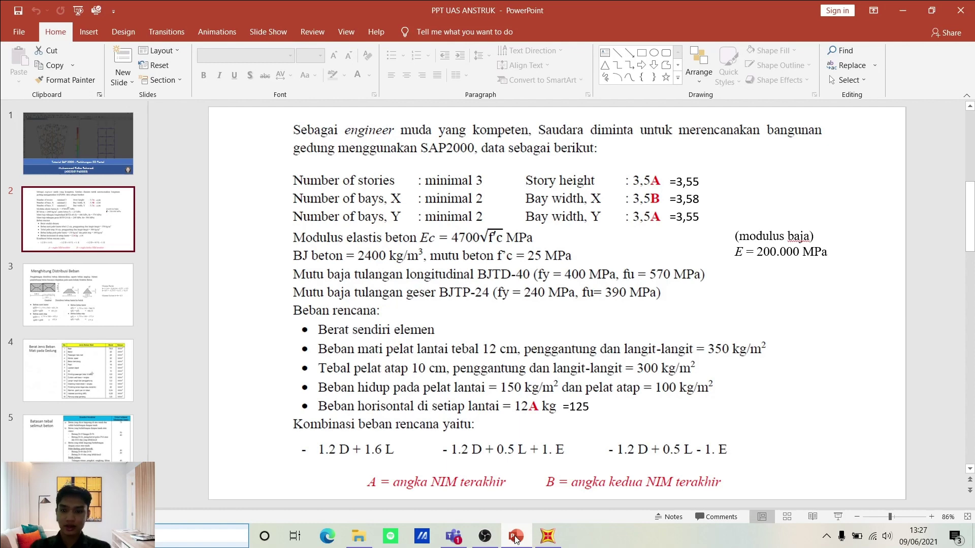
{"action": "left_click", "coordinate": [516, 537]}
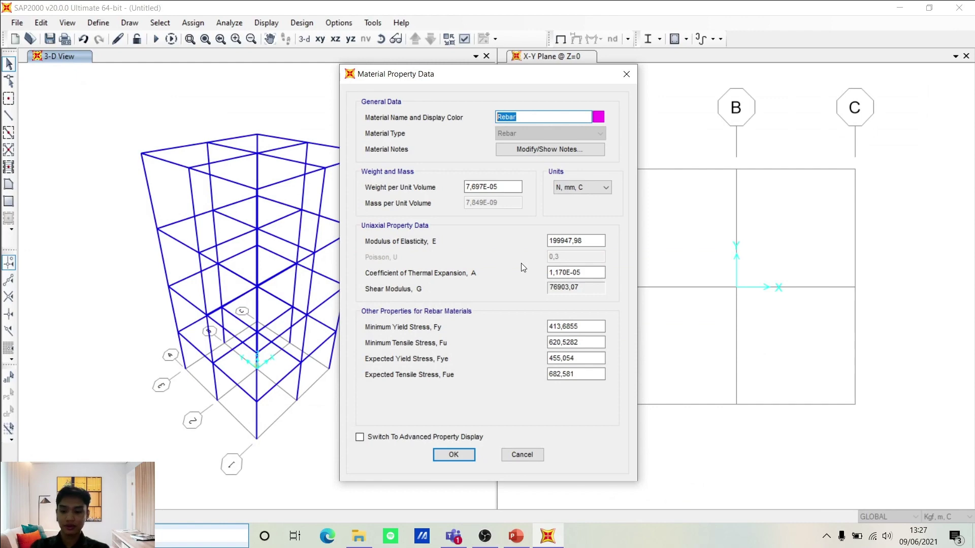
{"action": "type", "text": "BJTD"}
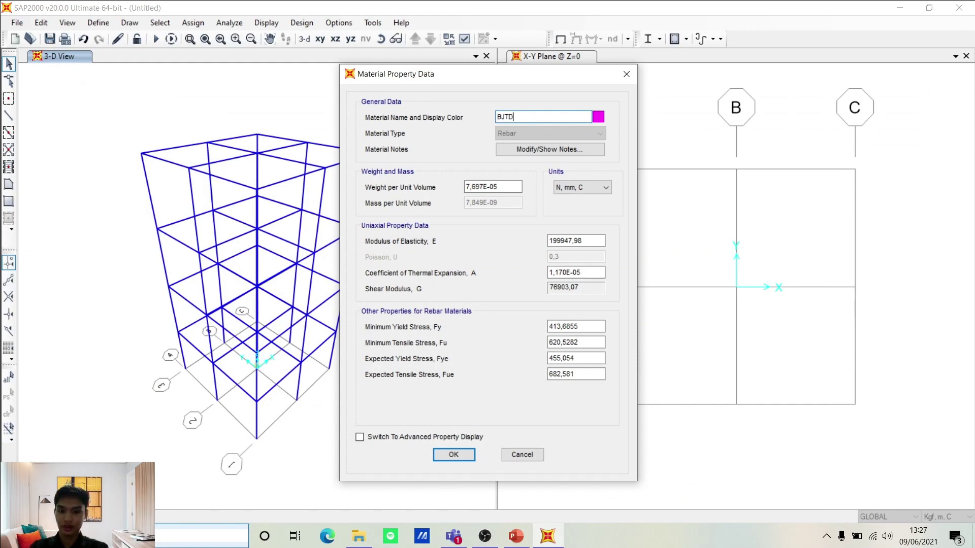
{"action": "type", "text": "-40"}
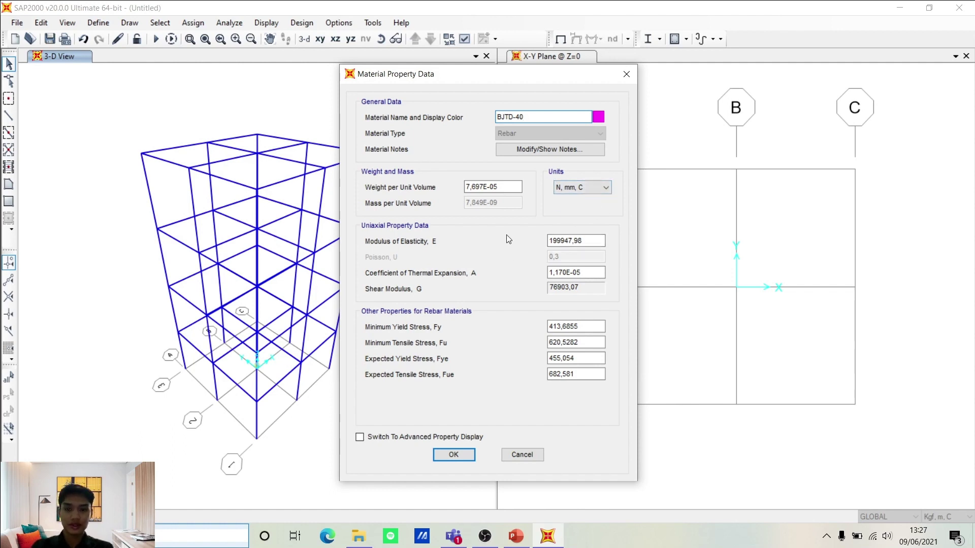
Look up the unit weight of steel in the PowerPoint dead-load table and set the rebar's weight per unit volume to 78,5 in KN, m, C.
{"action": "left_click", "coordinate": [578, 185]}
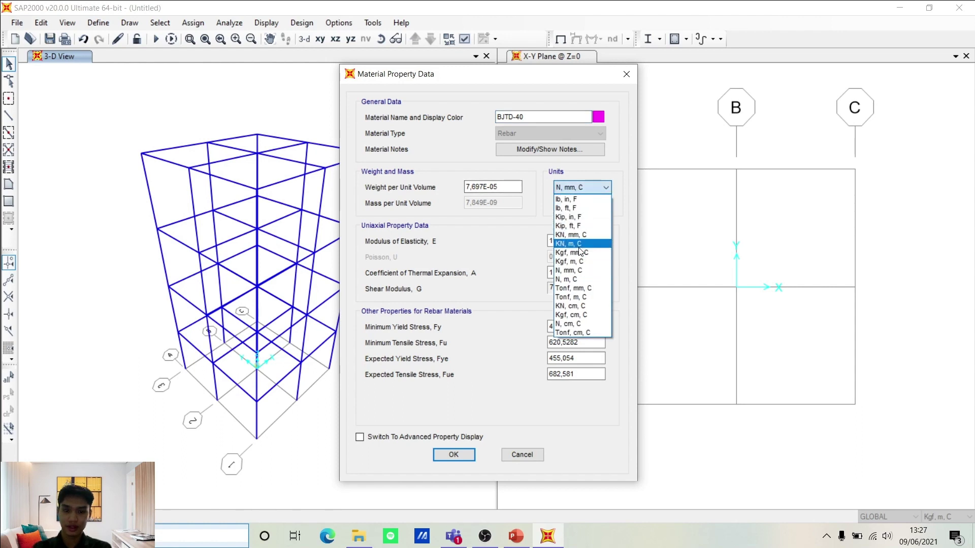
{"action": "left_click", "coordinate": [580, 260]}
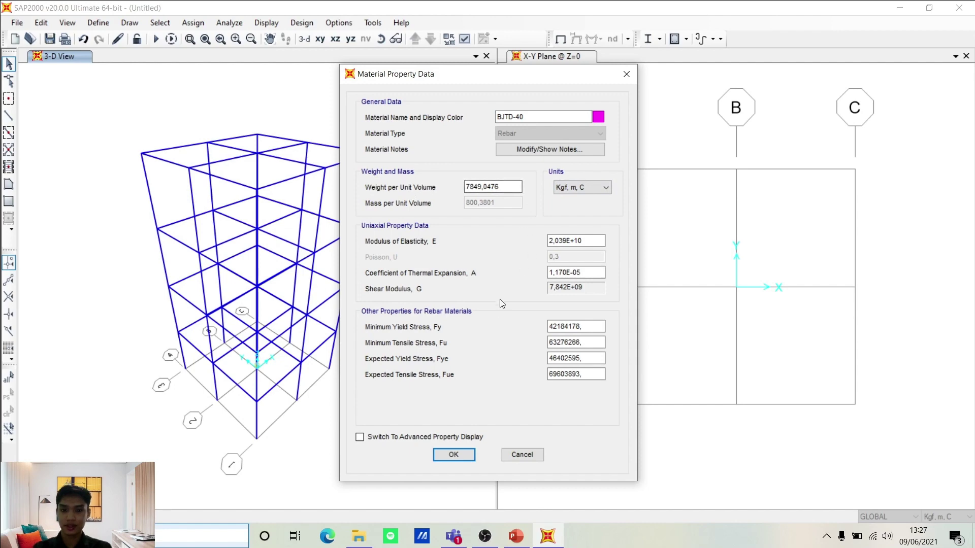
{"action": "left_click", "coordinate": [516, 536]}
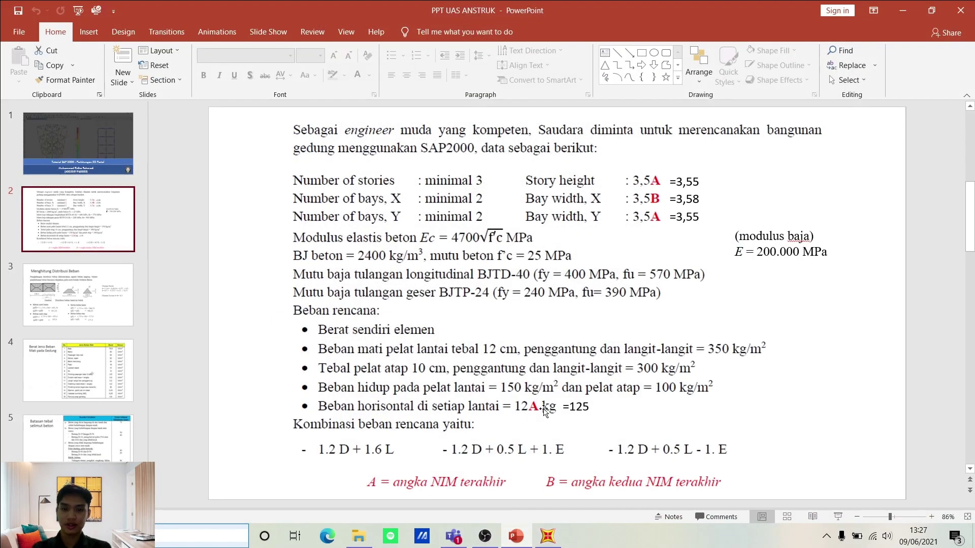
{"action": "left_click", "coordinate": [77, 384]}
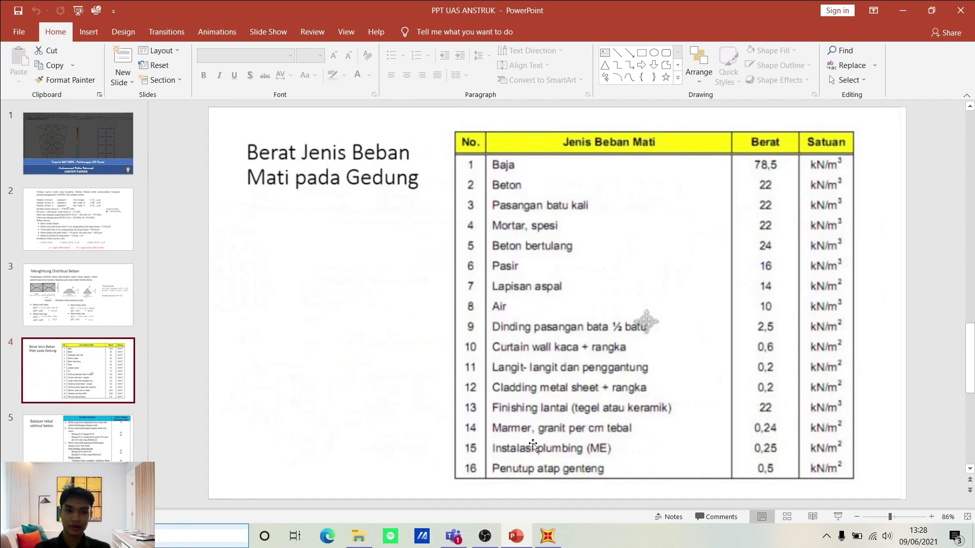
{"action": "left_click", "coordinate": [547, 535]}
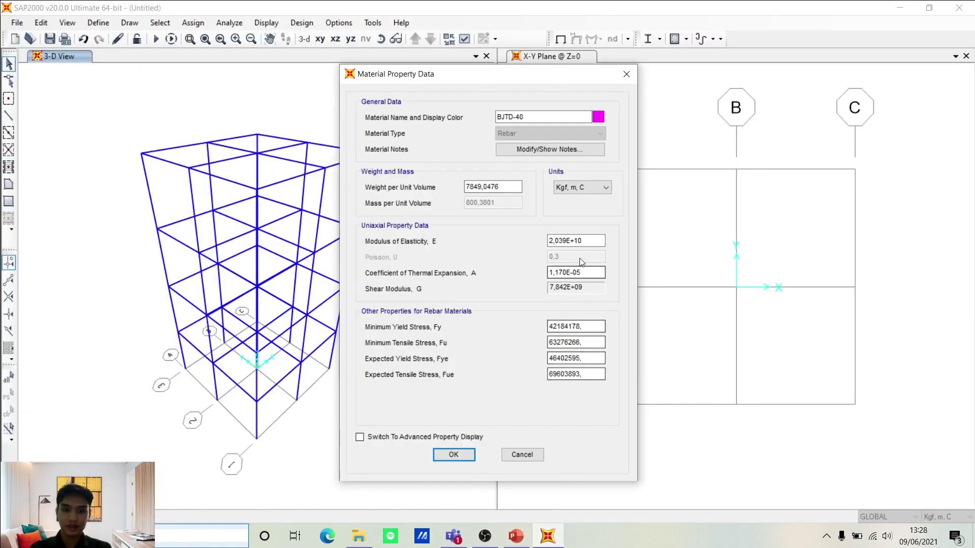
{"action": "left_click", "coordinate": [589, 183]}
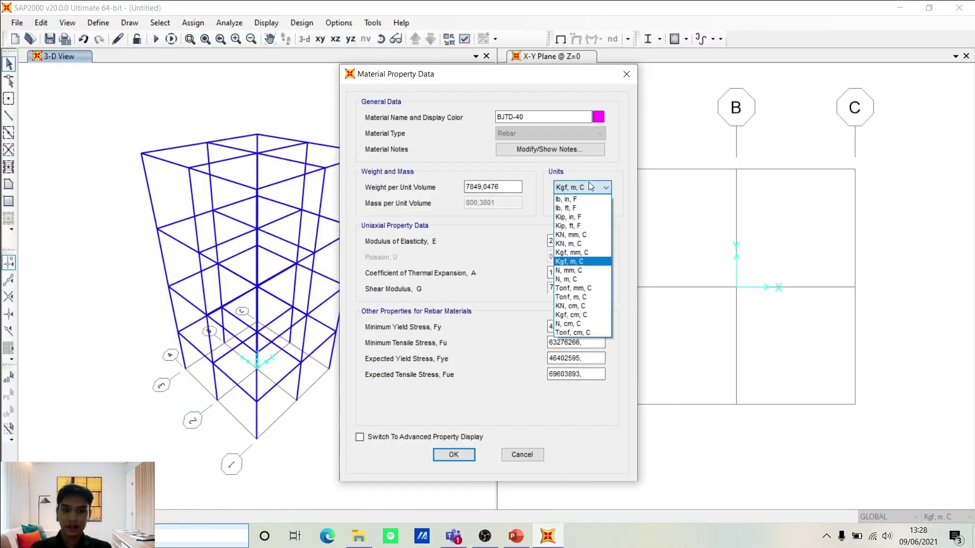
{"action": "left_click", "coordinate": [577, 247]}
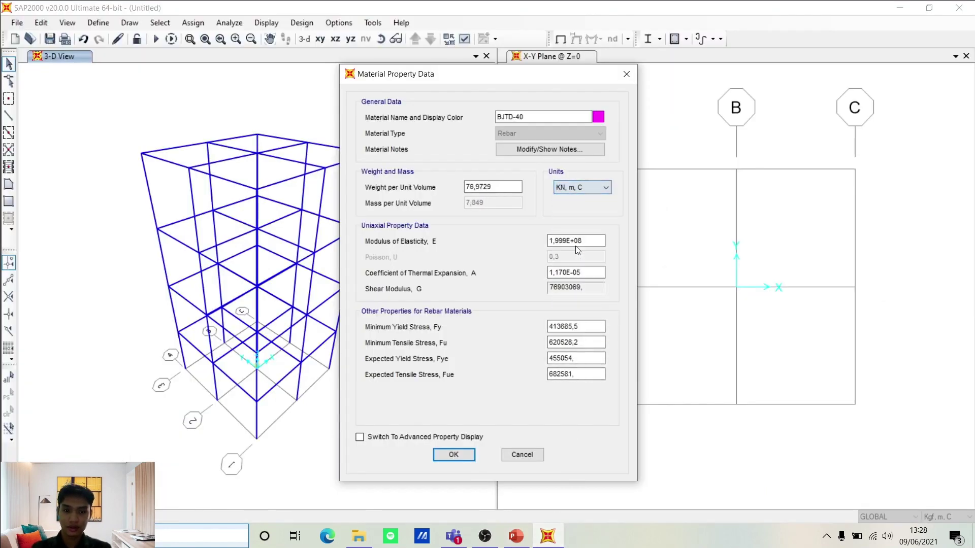
{"action": "left_click_drag", "start_coordinate": [503, 187], "coordinate": [460, 187]}
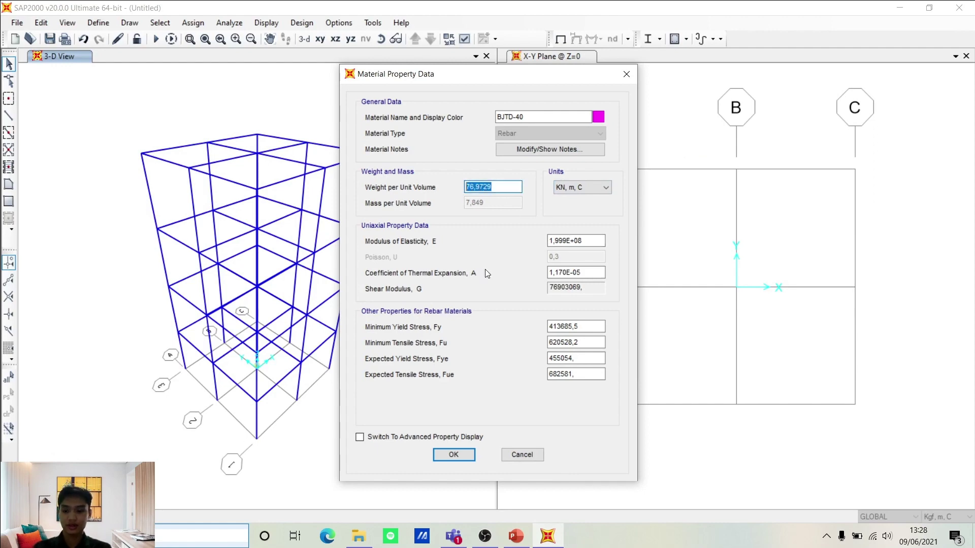
{"action": "type", "text": "78,5"}
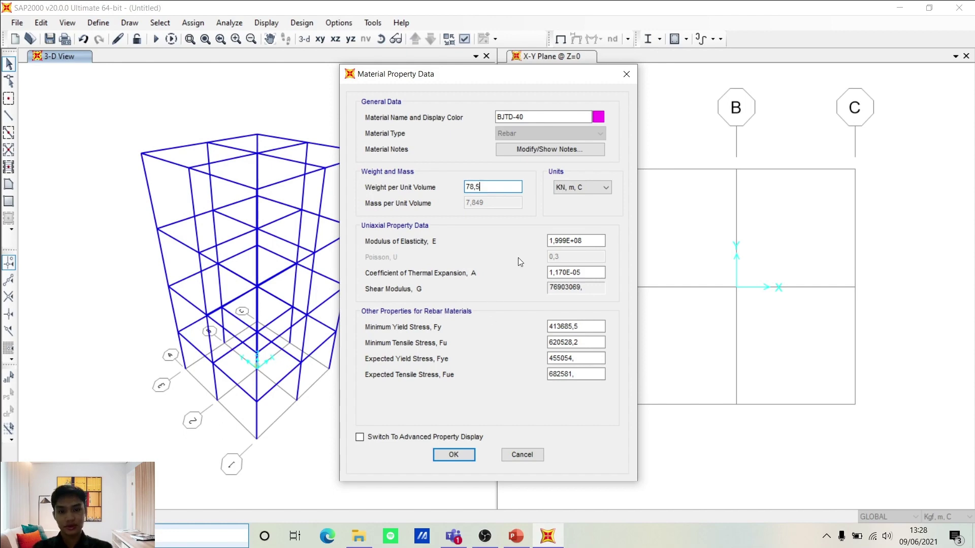
Check the steel modulus on the PowerPoint slide, switch the material's units to N, mm, C and set its modulus of elasticity to 200000.
{"action": "double_click", "coordinate": [583, 242]}
{"action": "key", "text": "BackSpace"}
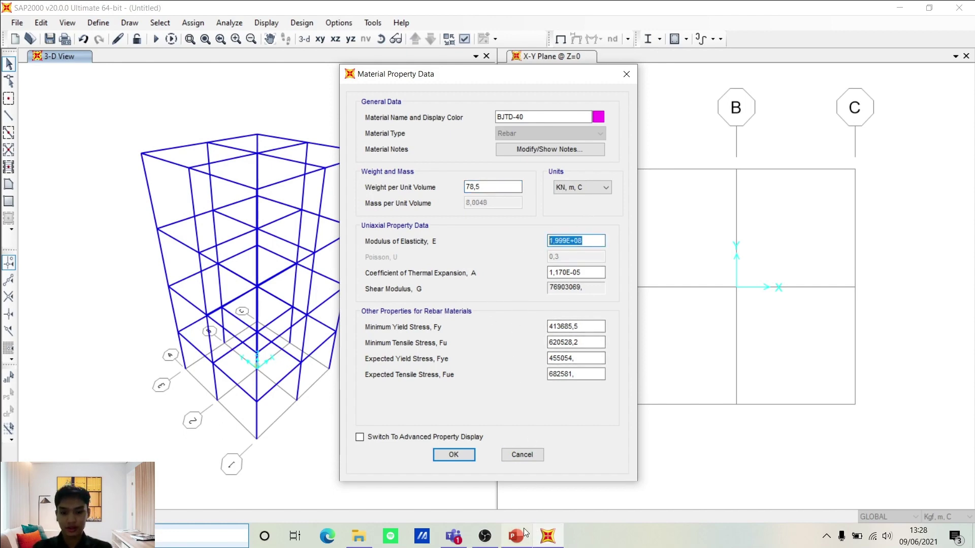
{"action": "left_click", "coordinate": [515, 536]}
{"action": "left_click", "coordinate": [104, 234]}
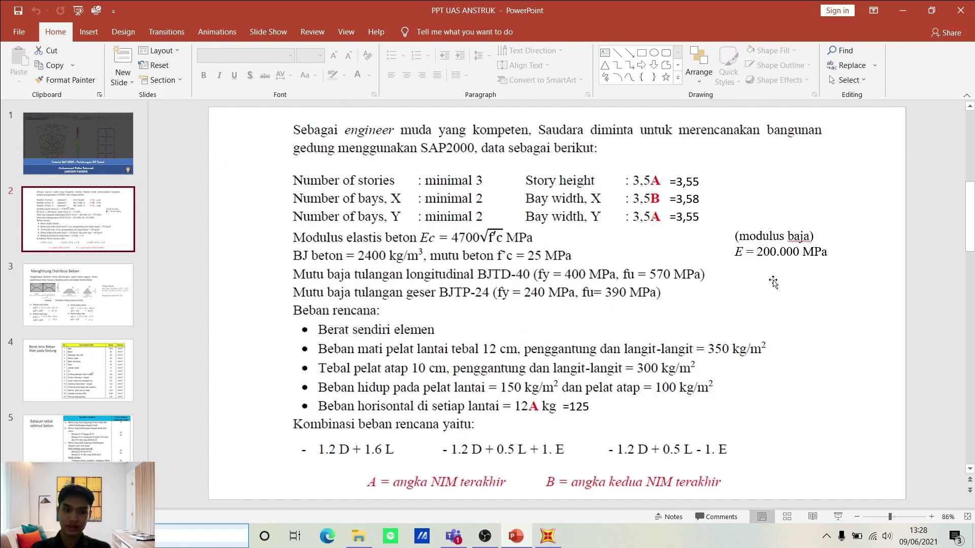
{"action": "left_click", "coordinate": [547, 536]}
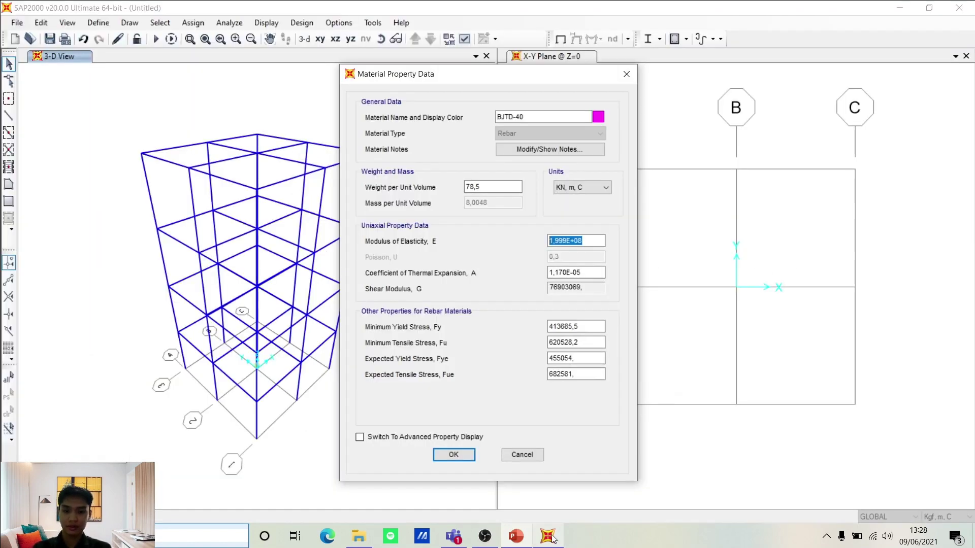
{"action": "left_click", "coordinate": [587, 188]}
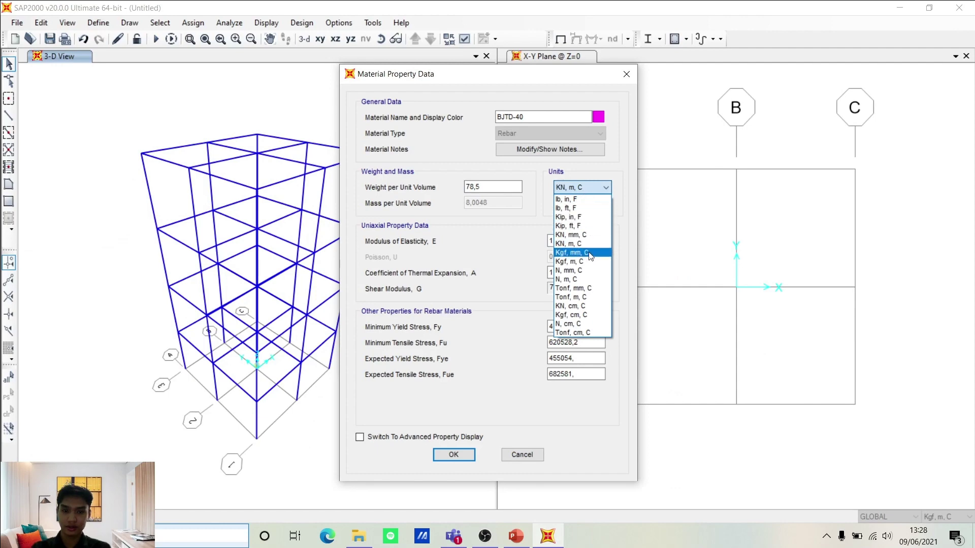
{"action": "left_click", "coordinate": [587, 270]}
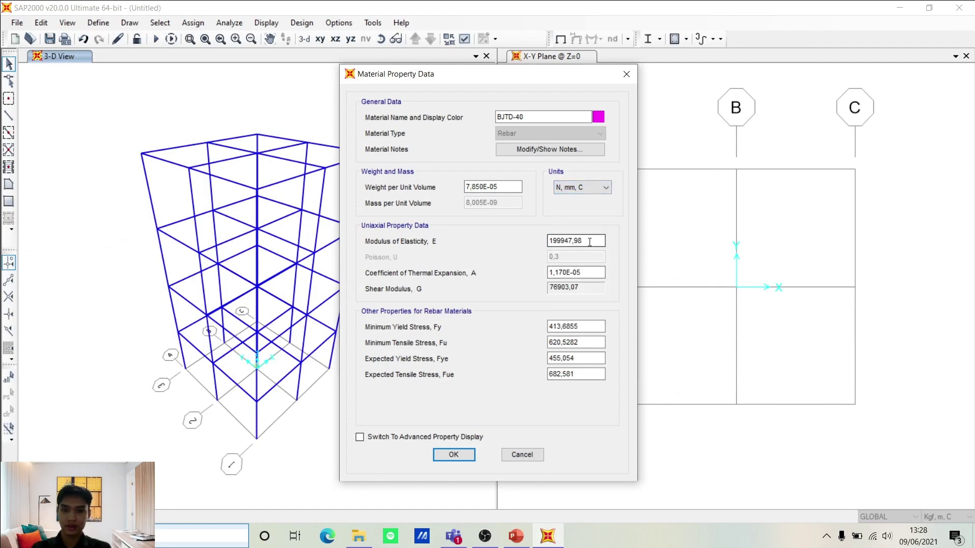
{"action": "left_click_drag", "start_coordinate": [581, 240], "coordinate": [541, 240]}
{"action": "type", "text": "200"}
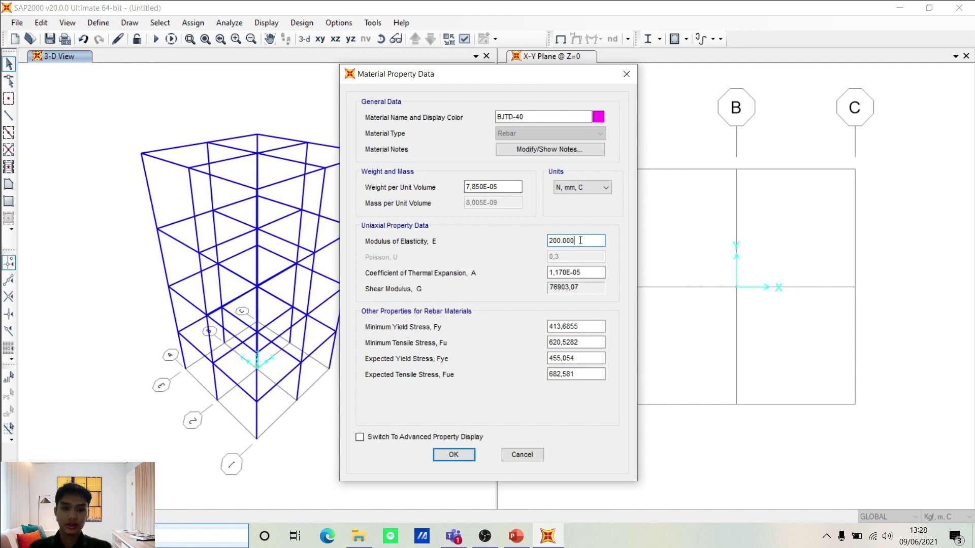
{"action": "key", "text": "BackSpace"}
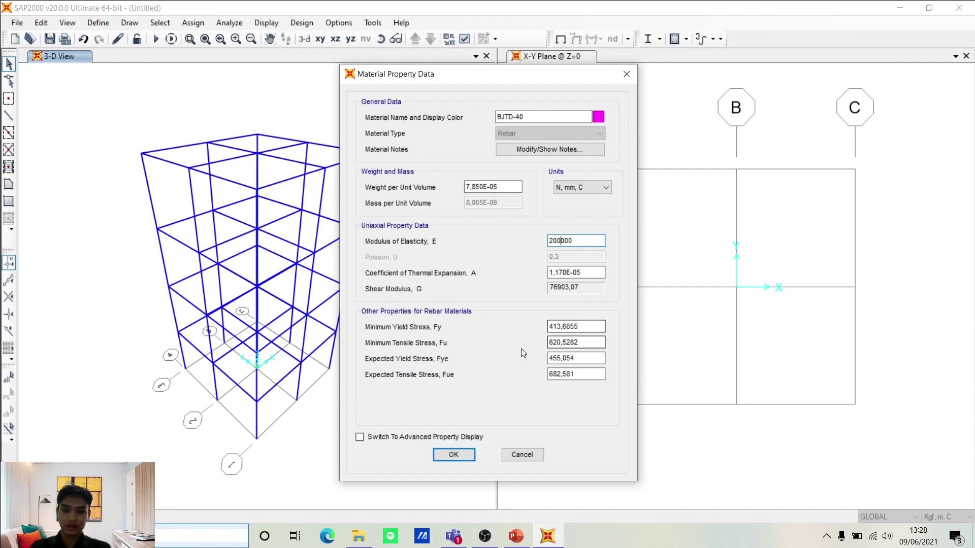
Set the rebar's minimum yield stress Fy to 400, following the BJTD-40 data on the PowerPoint slide.
{"action": "left_click", "coordinate": [515, 534]}
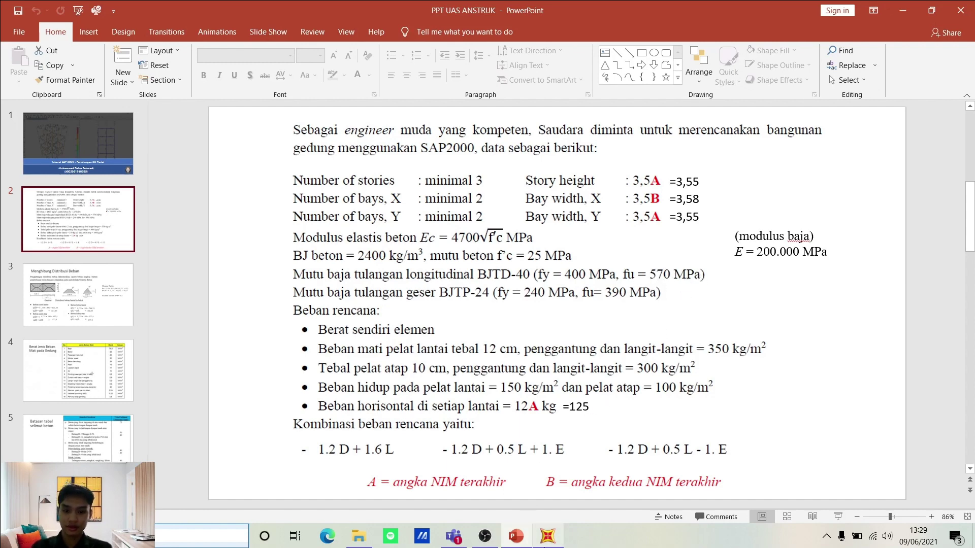
{"action": "left_click", "coordinate": [547, 536]}
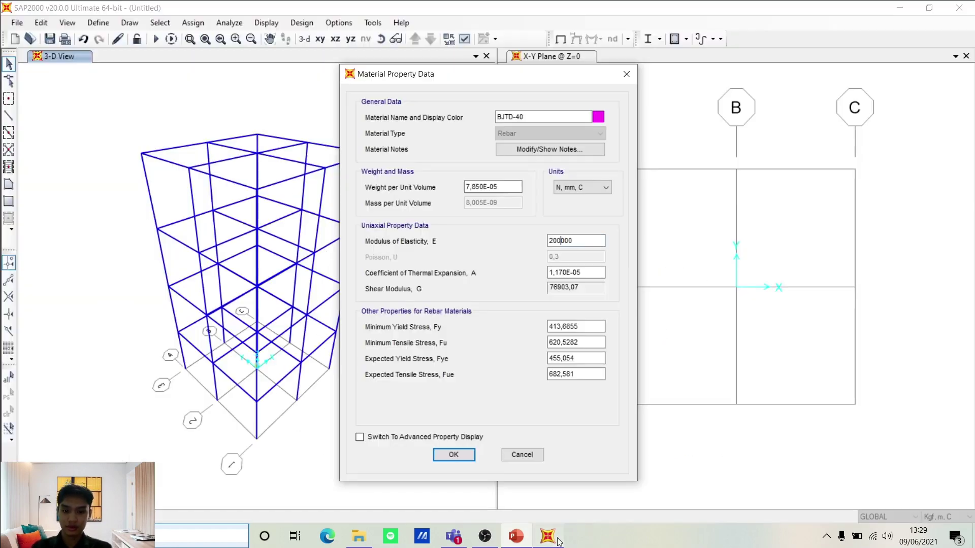
{"action": "left_click", "coordinate": [584, 324]}
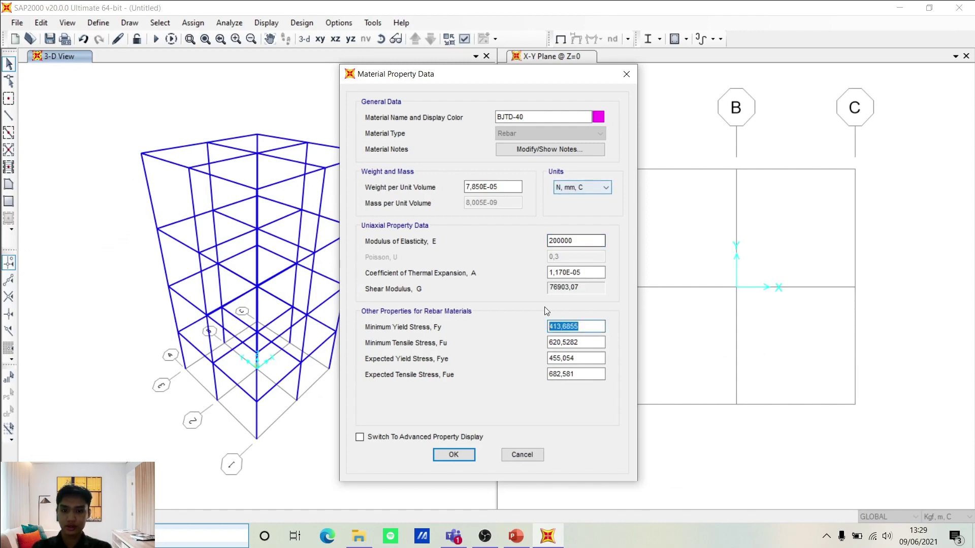
{"action": "type", "text": "470"}
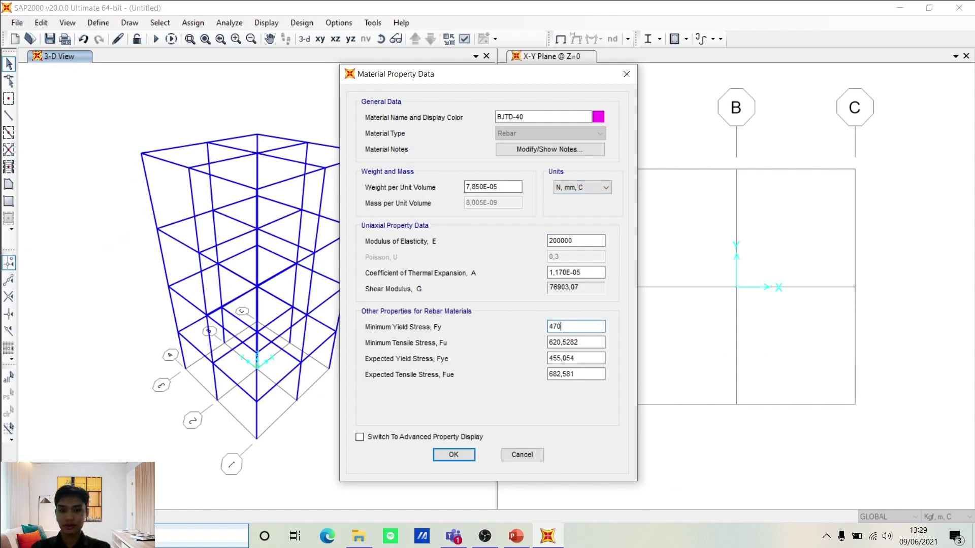
{"action": "left_click", "coordinate": [516, 536]}
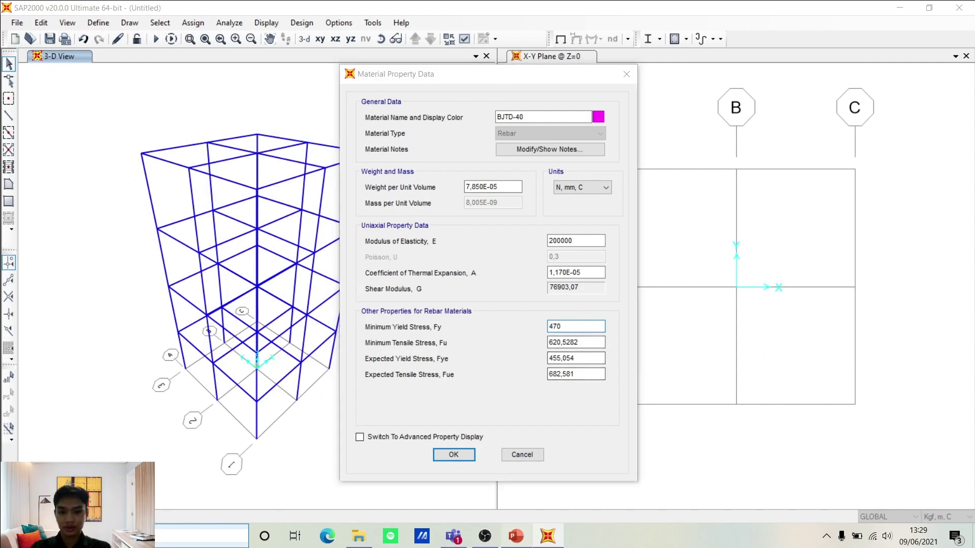
{"action": "key", "text": "alt+Tab"}
{"action": "double_click", "coordinate": [558, 327]}
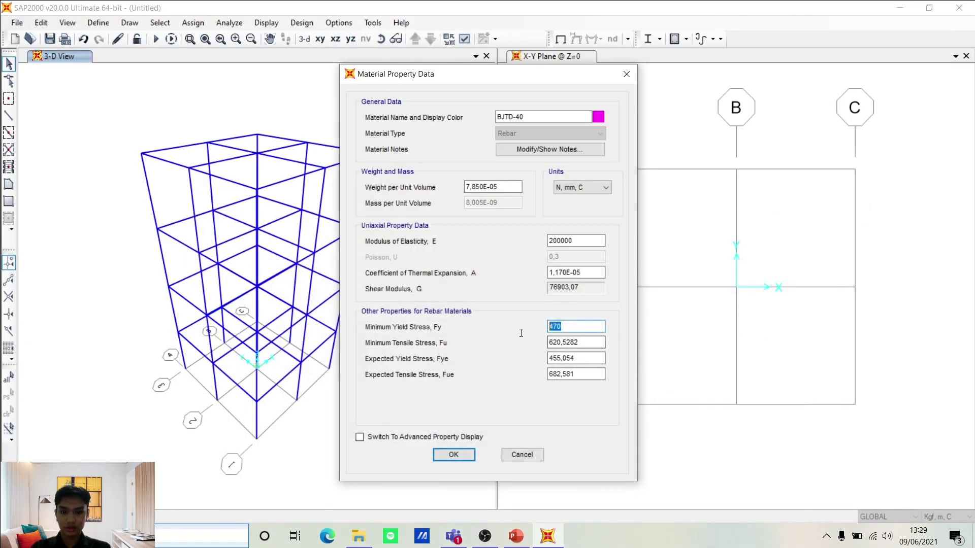
{"action": "type", "text": "400"}
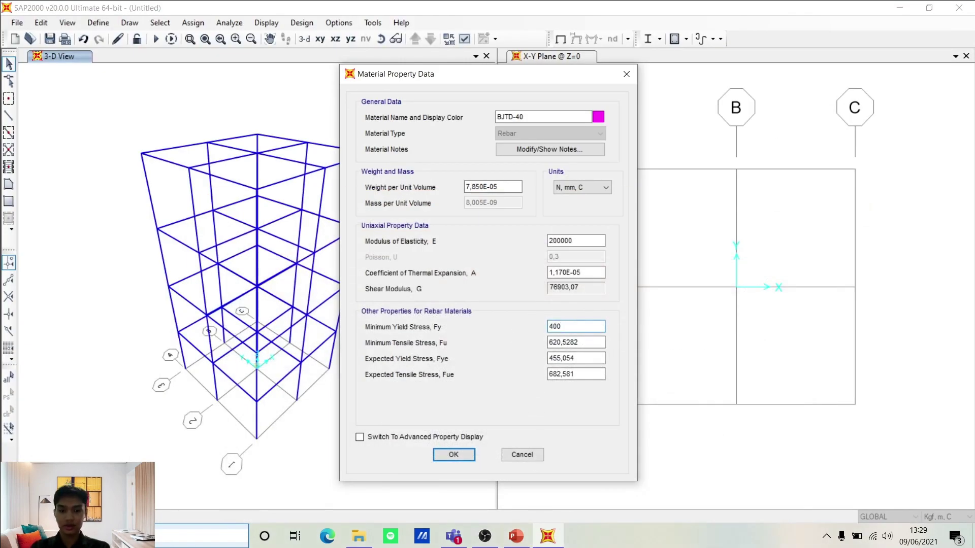
Set BJTD-40's minimum tensile stress Fu to 570, expected yield stress Fye to 400 and expected tensile stress Fue to 570, and accept the material.
{"action": "key", "text": "Tab"}
{"action": "type", "text": "570"}
{"action": "double_click", "coordinate": [561, 356]}
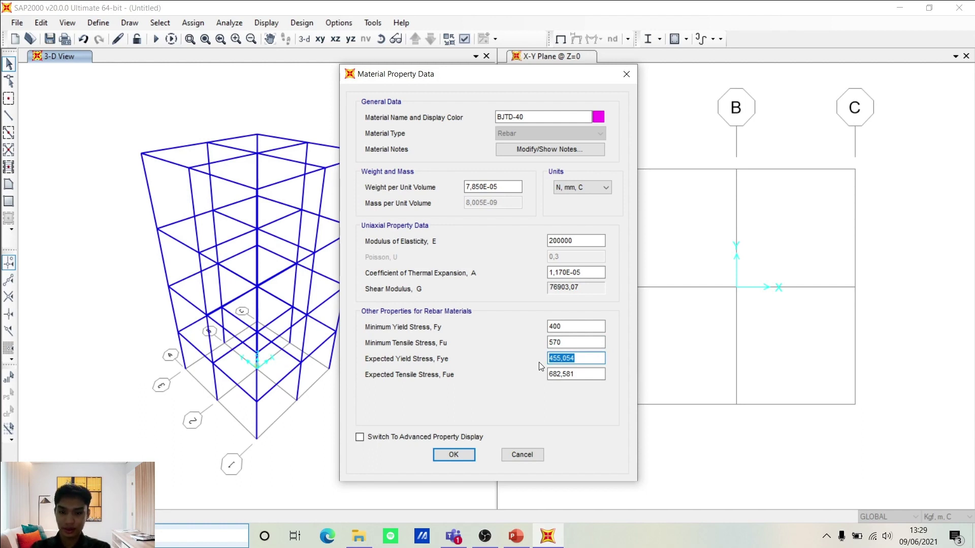
{"action": "type", "text": "400"}
{"action": "key", "text": "Tab"}
{"action": "type", "text": "57"}
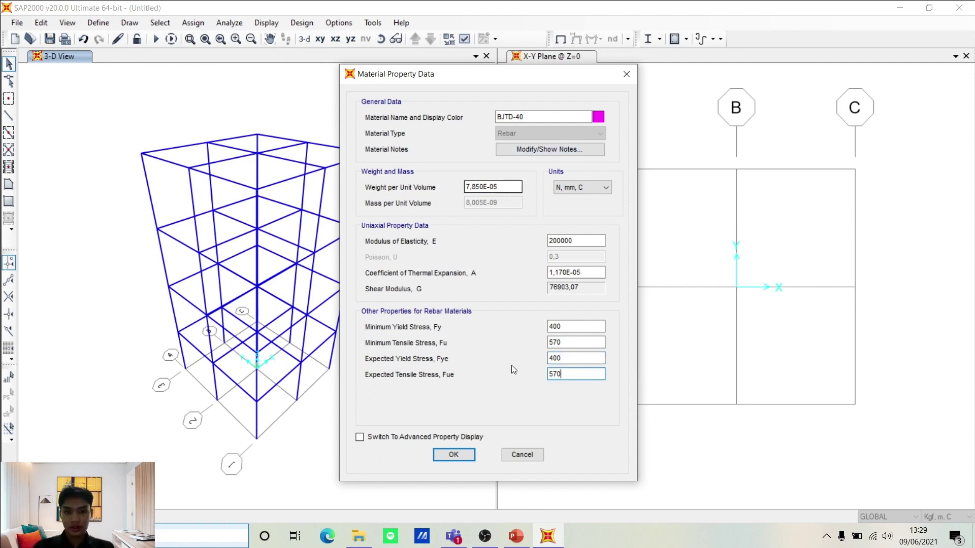
{"action": "left_click", "coordinate": [453, 454]}
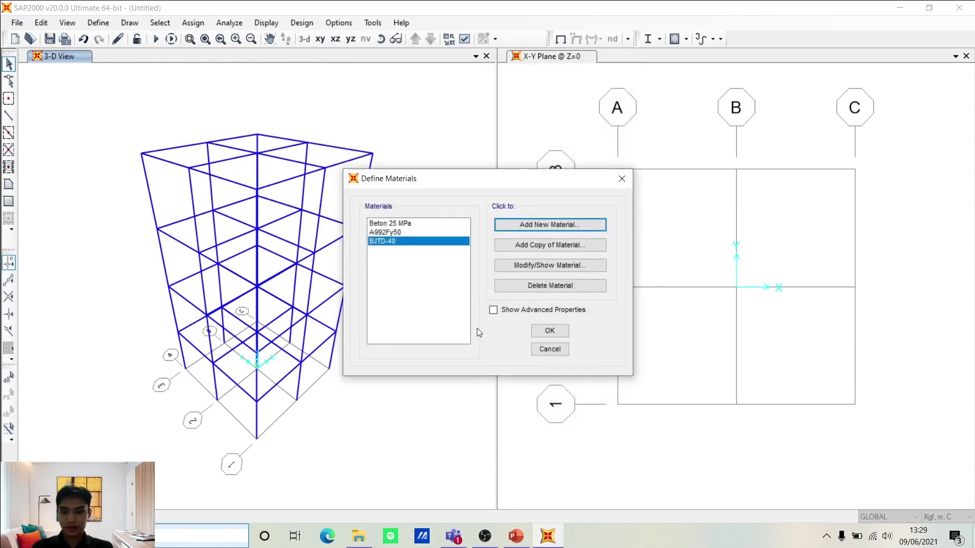
Add a copy of the BJTD-40 rebar material and name it "BJTP-24".
{"action": "left_click", "coordinate": [531, 246]}
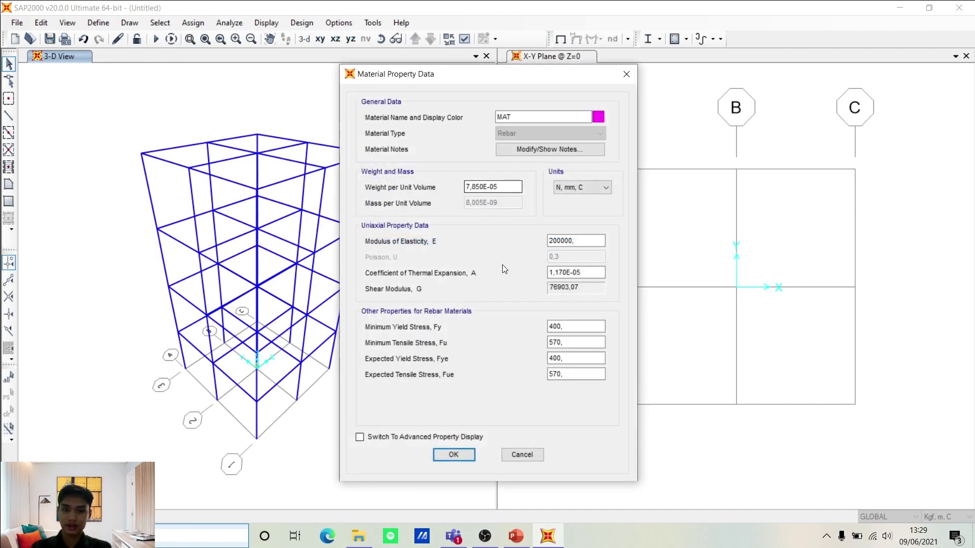
{"action": "left_click", "coordinate": [569, 187]}
{"action": "left_click", "coordinate": [570, 188]}
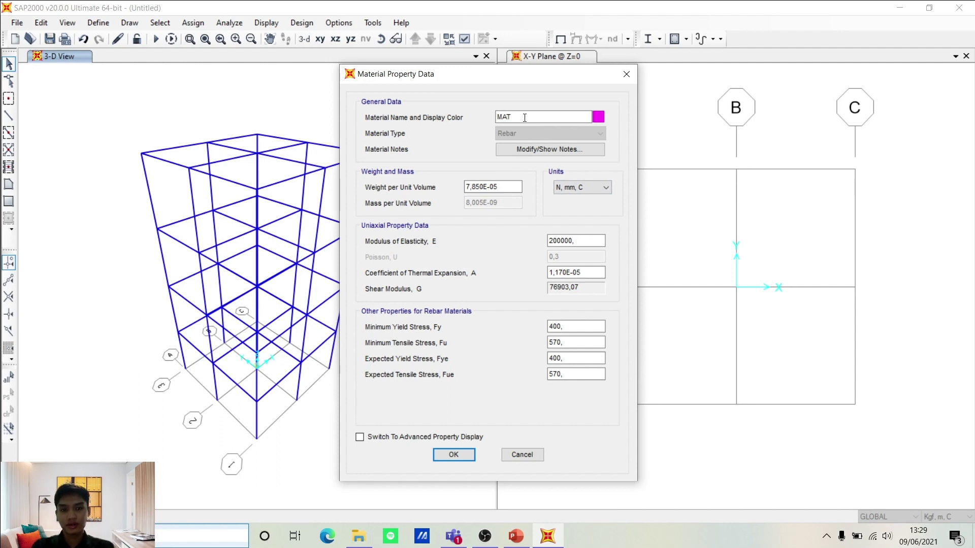
{"action": "left_click_drag", "start_coordinate": [525, 118], "coordinate": [498, 117]}
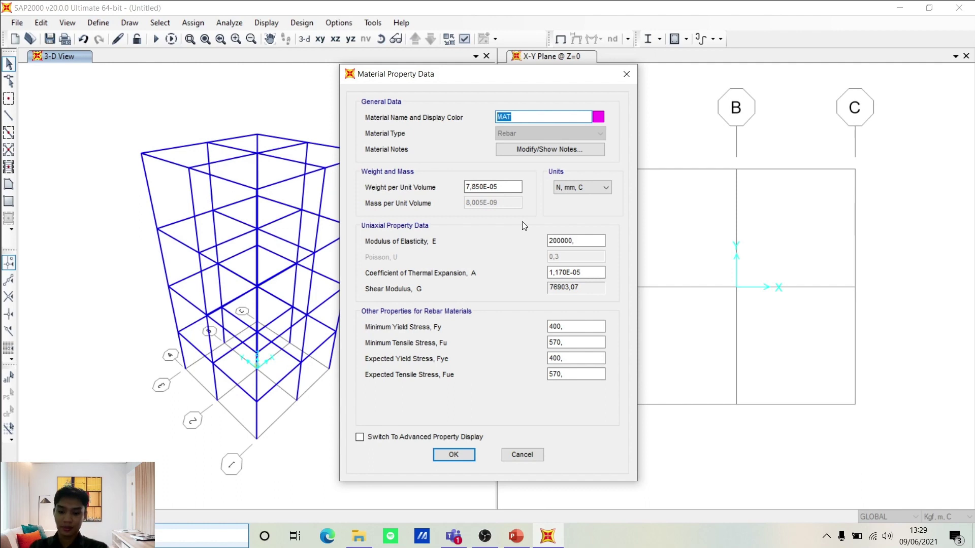
{"action": "type", "text": "BJTP-24"}
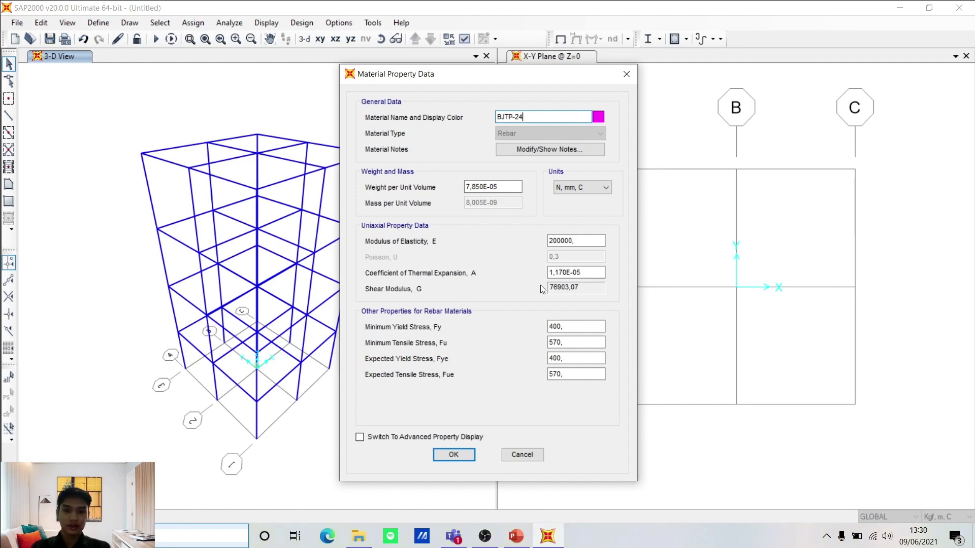
Check the BJTP-24 weight per unit volume in KN, m, C and return the units to N, mm, C.
{"action": "left_click", "coordinate": [586, 189]}
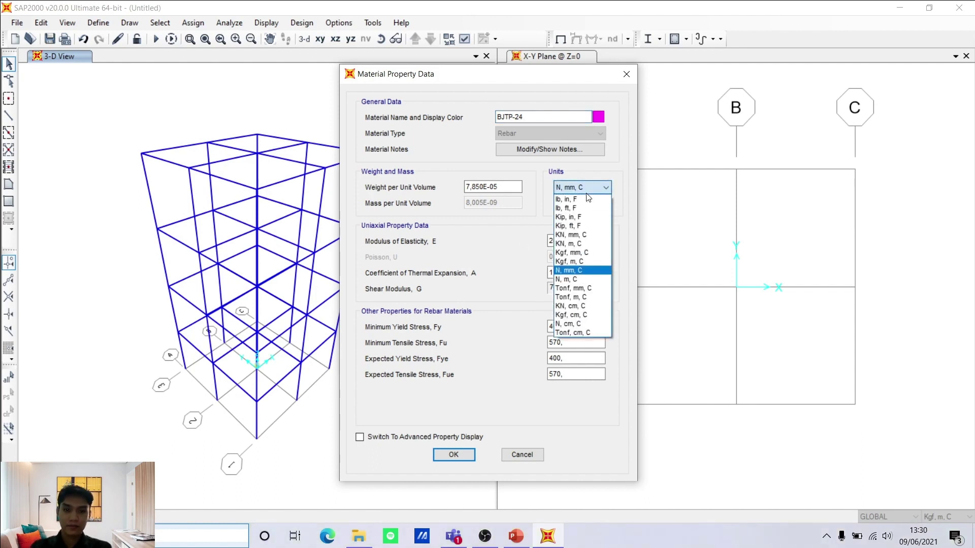
{"action": "left_click", "coordinate": [584, 244]}
{"action": "left_click", "coordinate": [514, 188]}
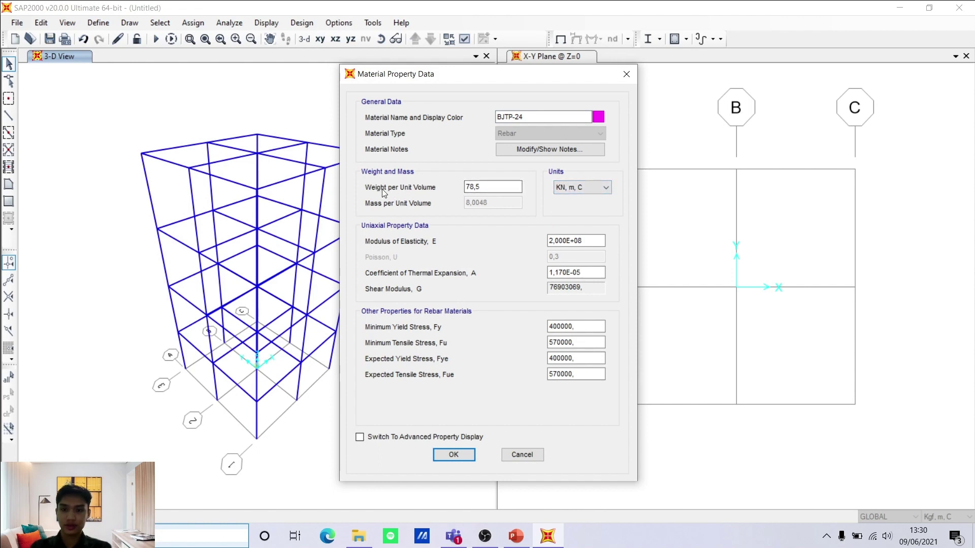
{"action": "left_click", "coordinate": [568, 187]}
{"action": "left_click", "coordinate": [576, 269]}
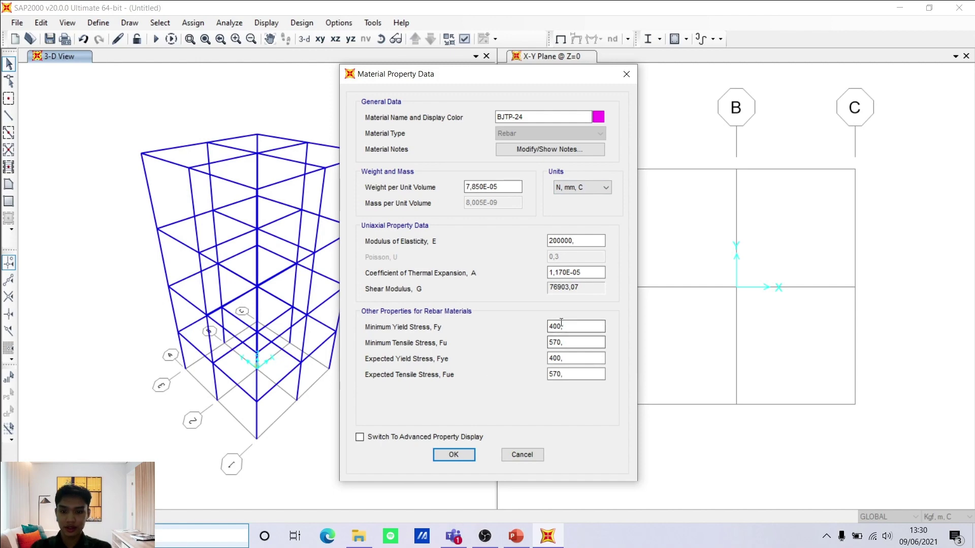
Look up the BJTP-24 strengths on the PowerPoint slide and set minimum yield stress Fy to 240 and minimum tensile stress Fu to 390 in SAP2000.
{"action": "left_click", "coordinate": [515, 537]}
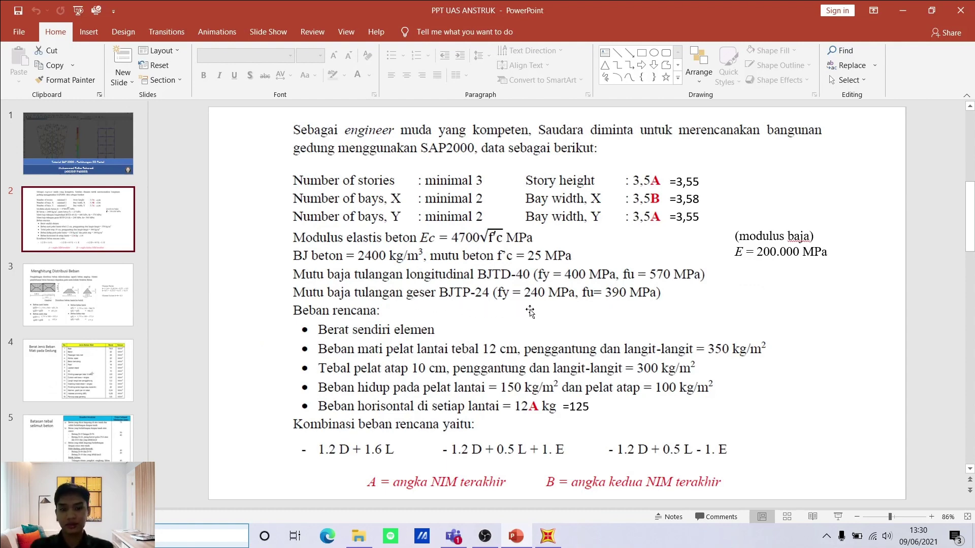
{"action": "left_click", "coordinate": [550, 537]}
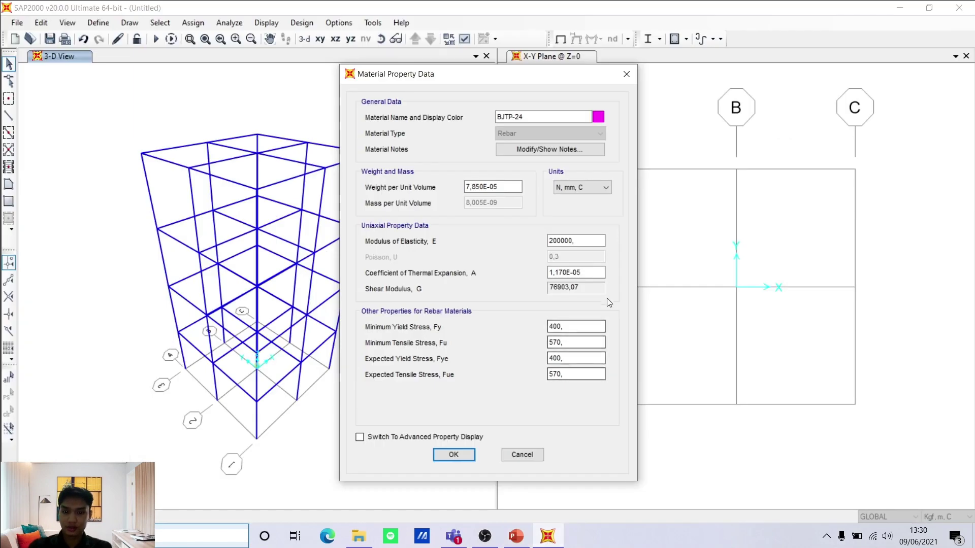
{"action": "left_click", "coordinate": [559, 326]}
{"action": "type", "text": "240"}
{"action": "key", "text": "Tab"}
{"action": "type", "text": "390"}
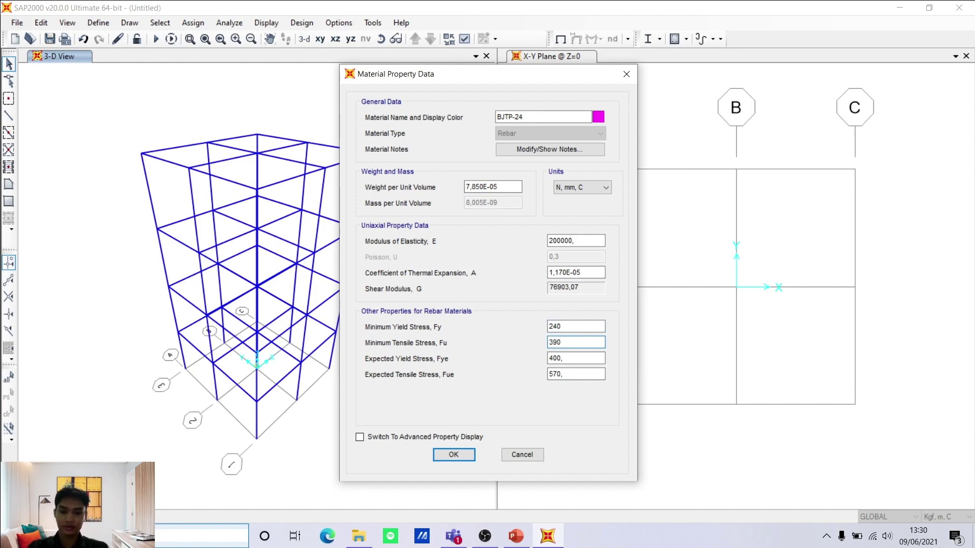
Set BJTP-24's expected yield stress Fye to 240 and expected tensile stress Fue to 390, and finish defining the materials.
{"action": "key", "text": "Tab"}
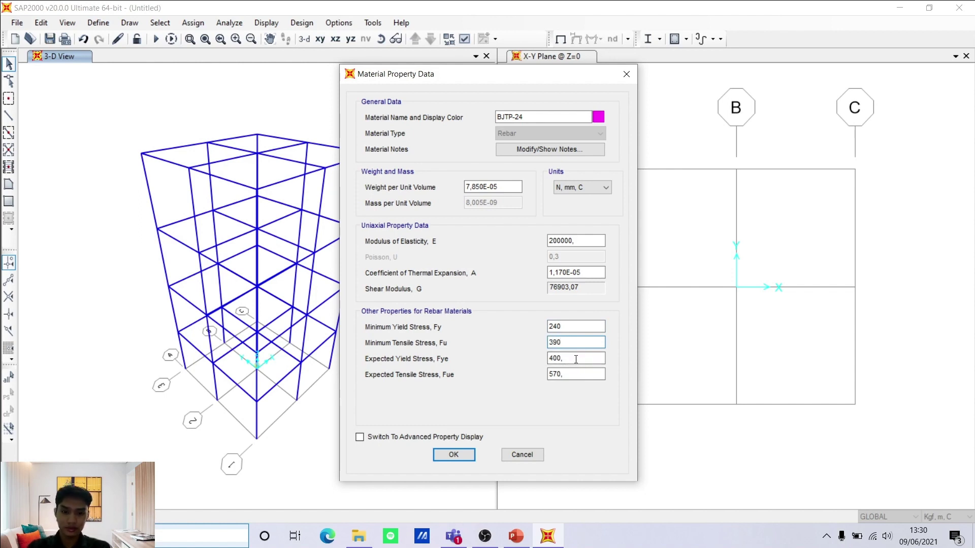
{"action": "type", "text": "240"}
{"action": "key", "text": "Tab"}
{"action": "mouse_move", "coordinate": [557, 374]}
{"action": "left_mouse_down"}
{"action": "mouse_move", "coordinate": [564, 373]}
{"action": "mouse_move", "coordinate": [542, 377]}
{"action": "left_mouse_up"}
{"action": "type", "text": "390"}
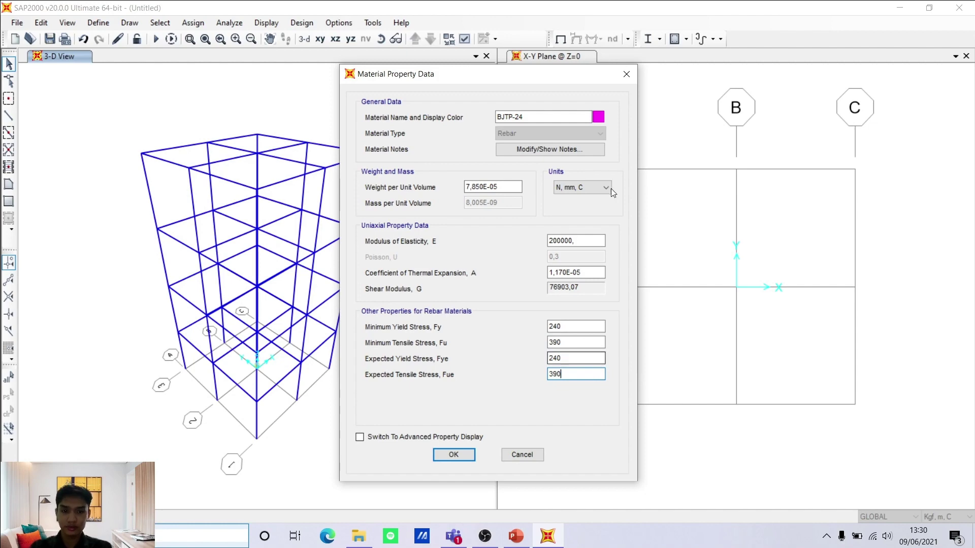
{"action": "left_click", "coordinate": [464, 455]}
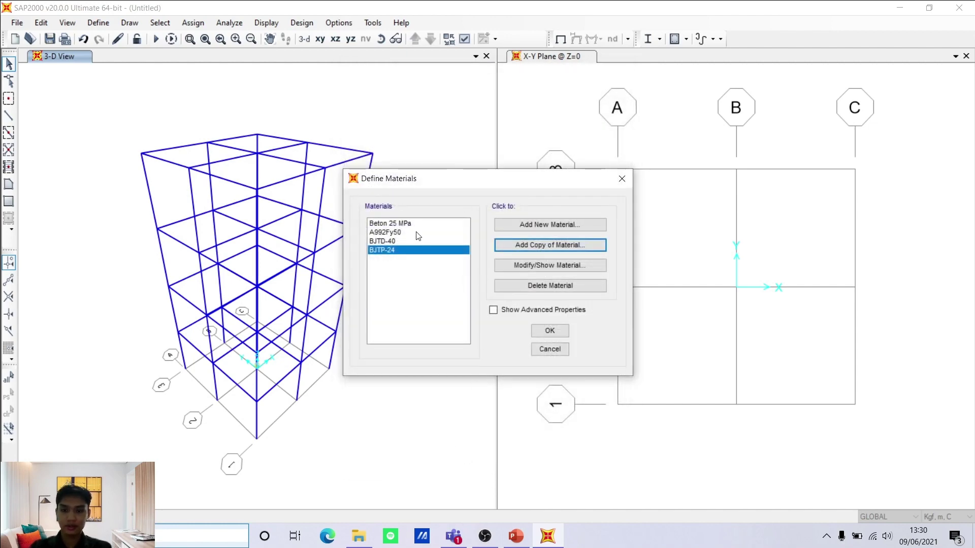
{"action": "left_click", "coordinate": [550, 331]}
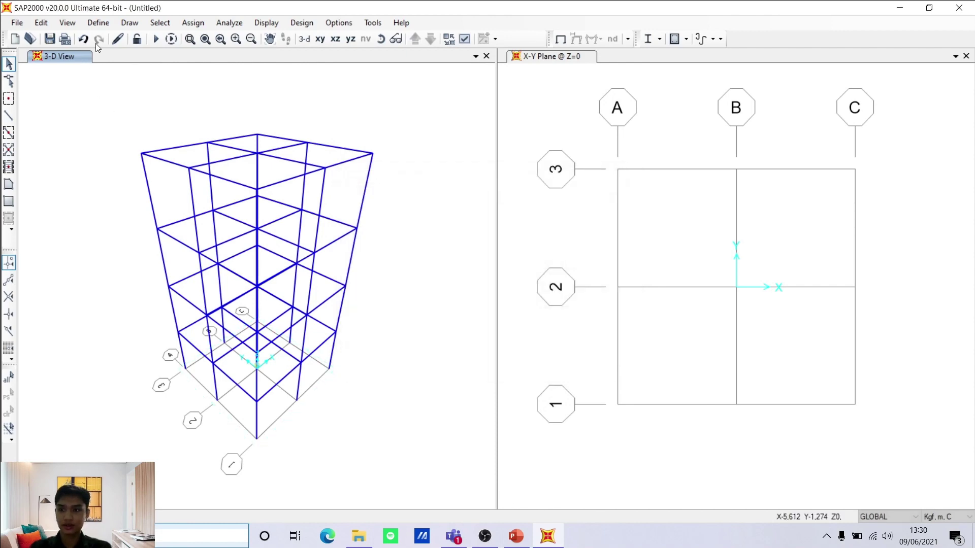
Add a new frame section property of type Concrete with a rectangular shape.
{"action": "left_click", "coordinate": [102, 23]}
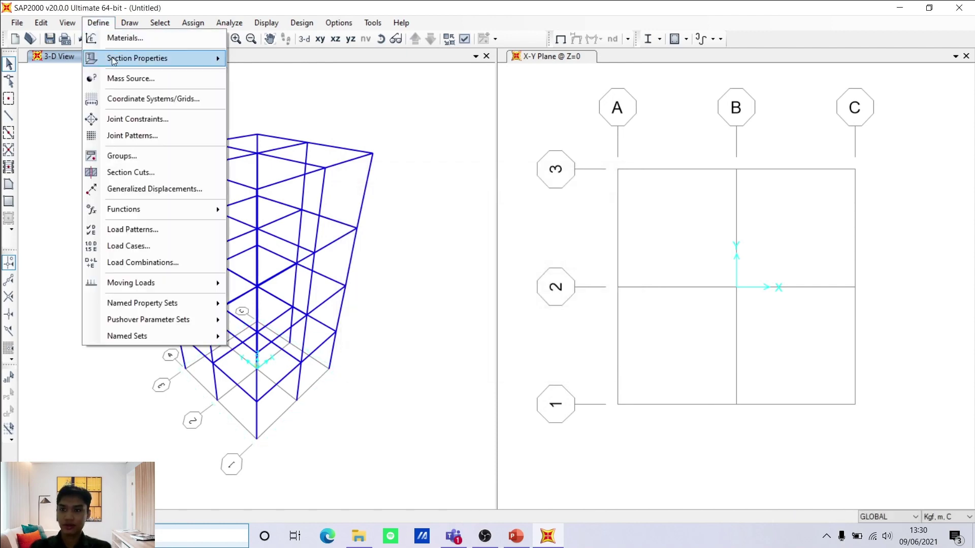
{"action": "mouse_move", "coordinate": [112, 57]}
{"action": "left_click", "coordinate": [254, 60]}
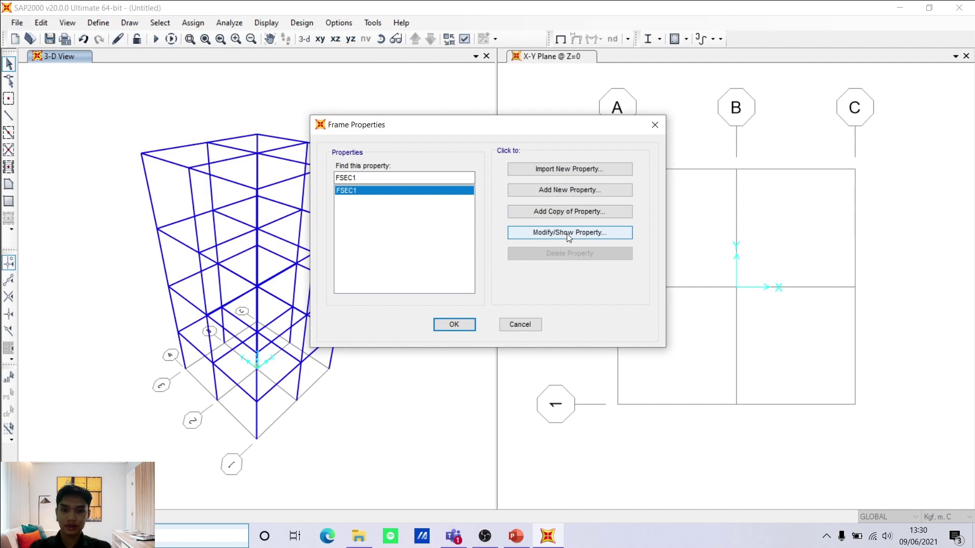
{"action": "left_click_drag", "start_coordinate": [428, 125], "coordinate": [495, 125]}
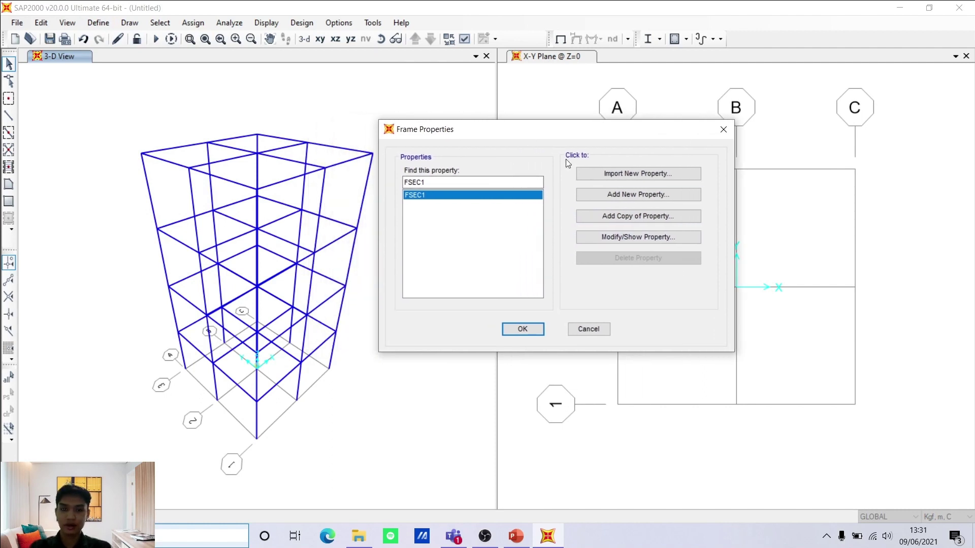
{"action": "left_click", "coordinate": [627, 199]}
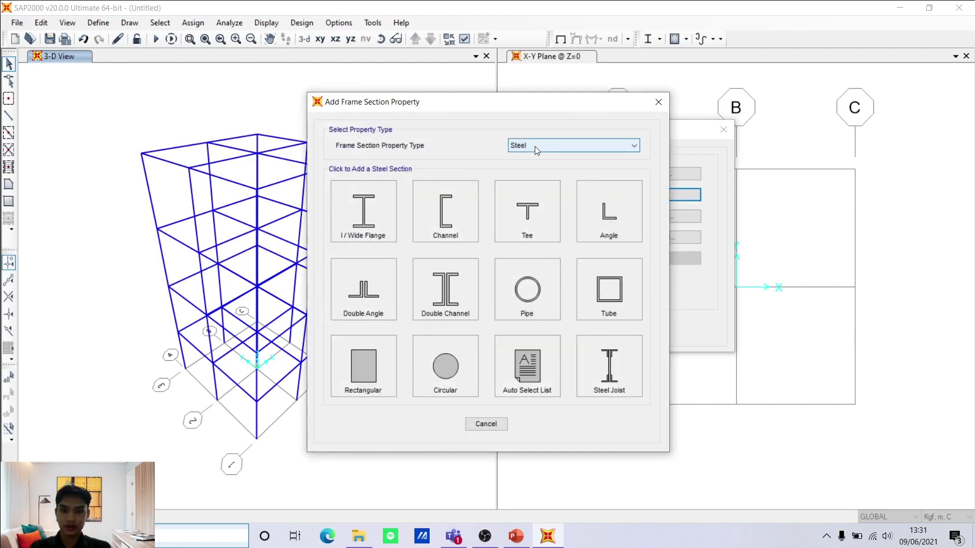
{"action": "left_click", "coordinate": [534, 147]}
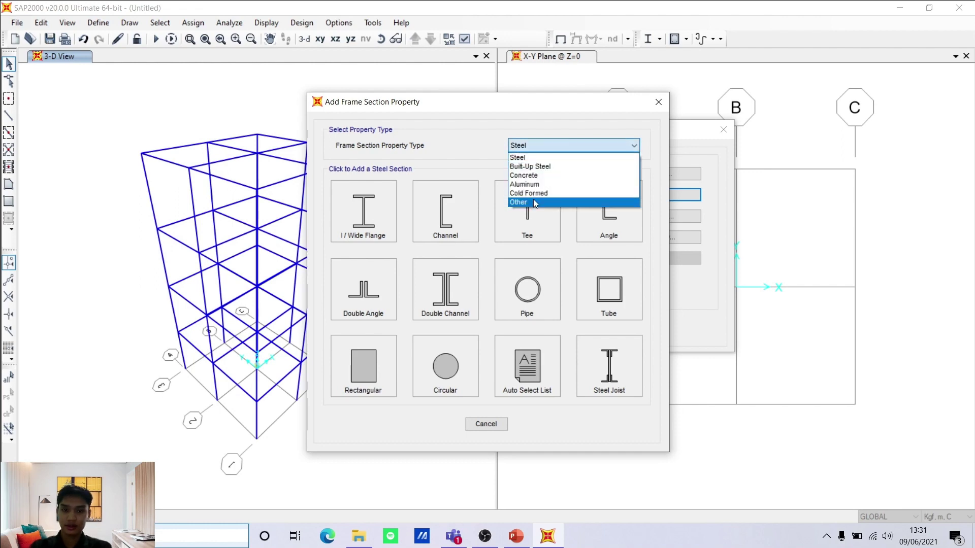
{"action": "left_click", "coordinate": [533, 175]}
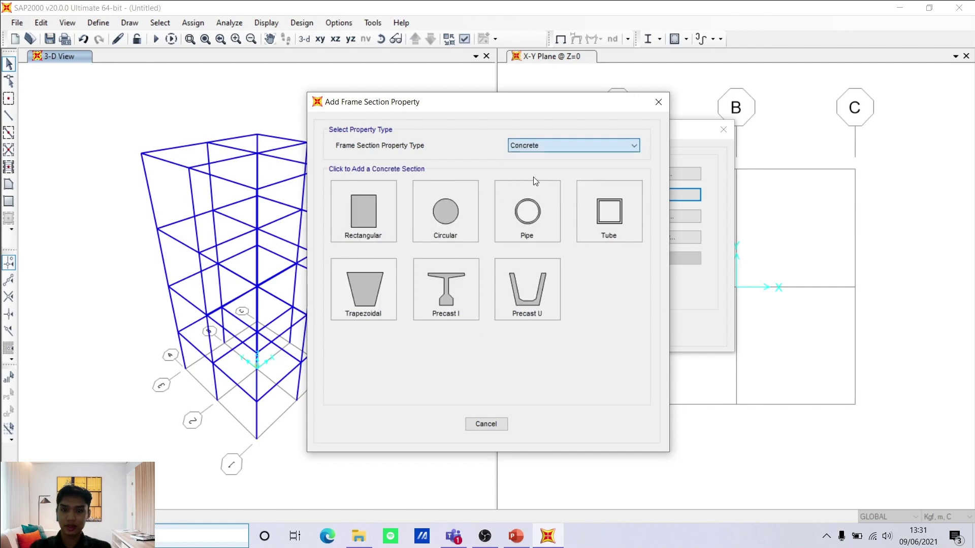
{"action": "left_click", "coordinate": [375, 215]}
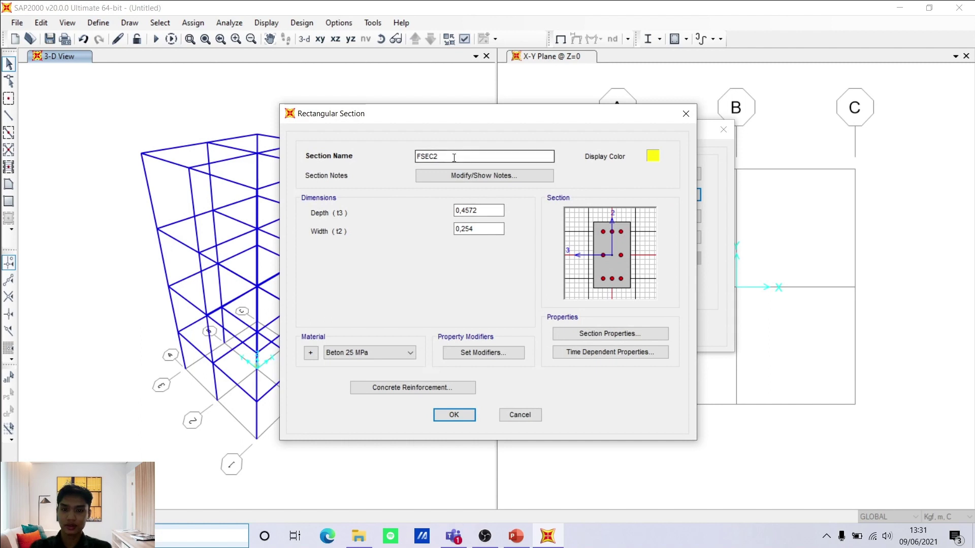
Start the beam section's name with "B" and look up the beam dimensions on the PowerPoint load distribution slide.
{"action": "double_click", "coordinate": [438, 158]}
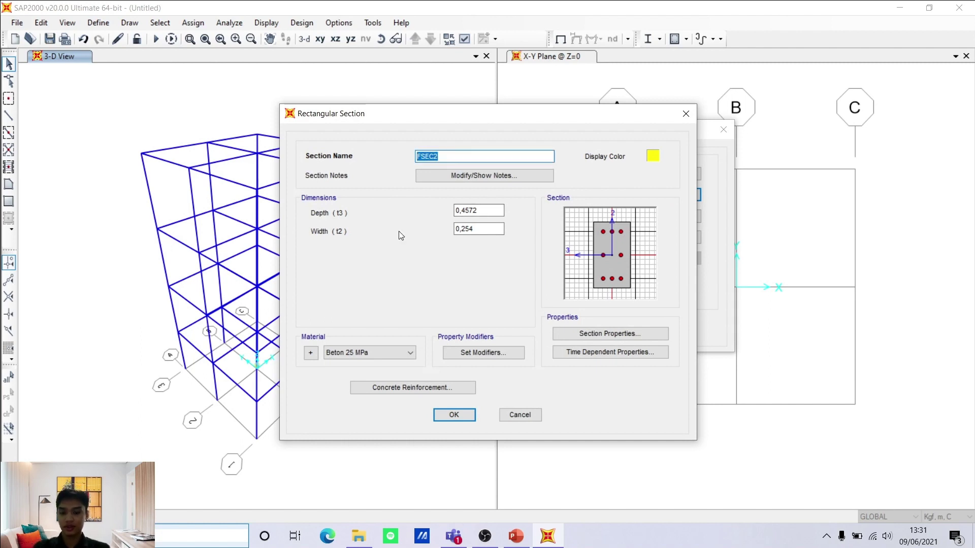
{"action": "type", "text": "B"}
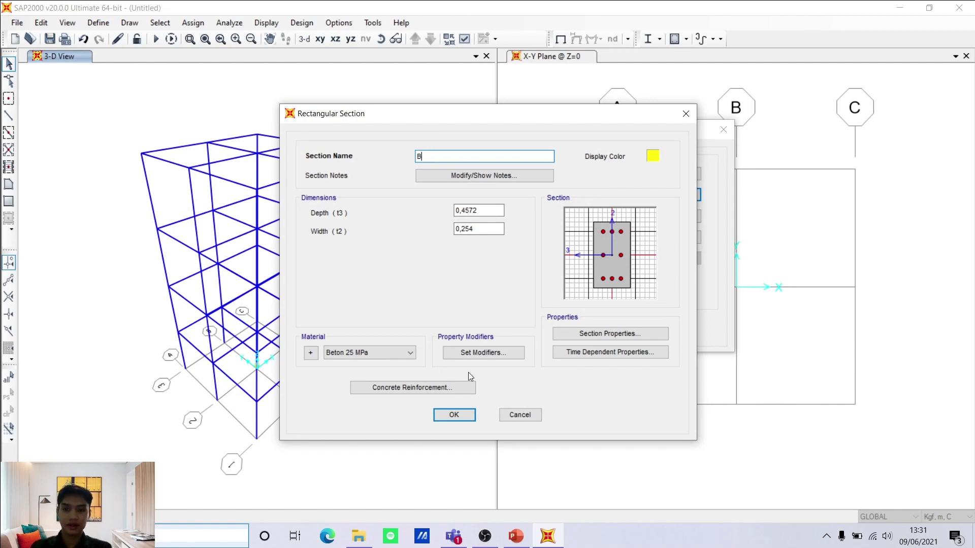
{"action": "left_click", "coordinate": [516, 535]}
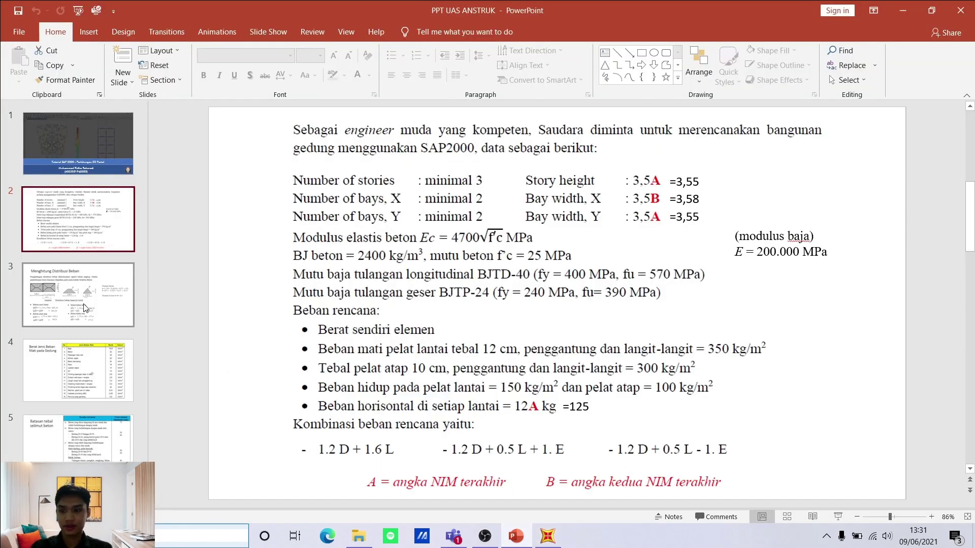
{"action": "left_click", "coordinate": [97, 307]}
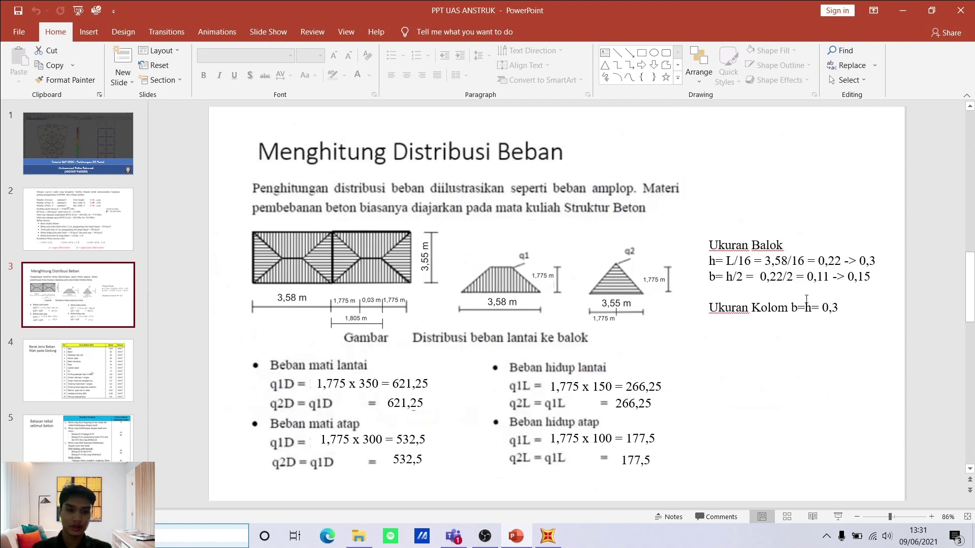
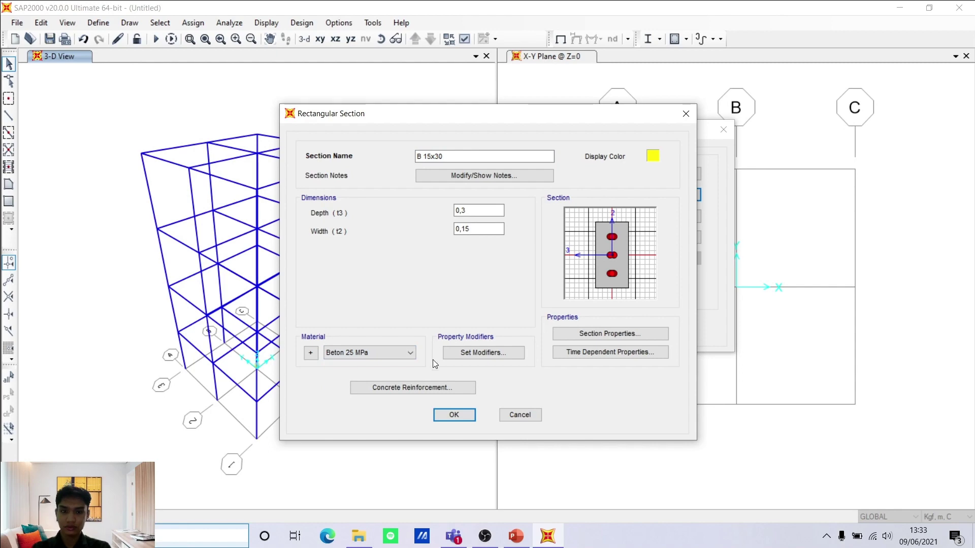
In the concrete reinforcement data of section B 15x30, choose the Beam design type and assign BJTP-24 to the confinement bars.
{"action": "left_click", "coordinate": [432, 388]}
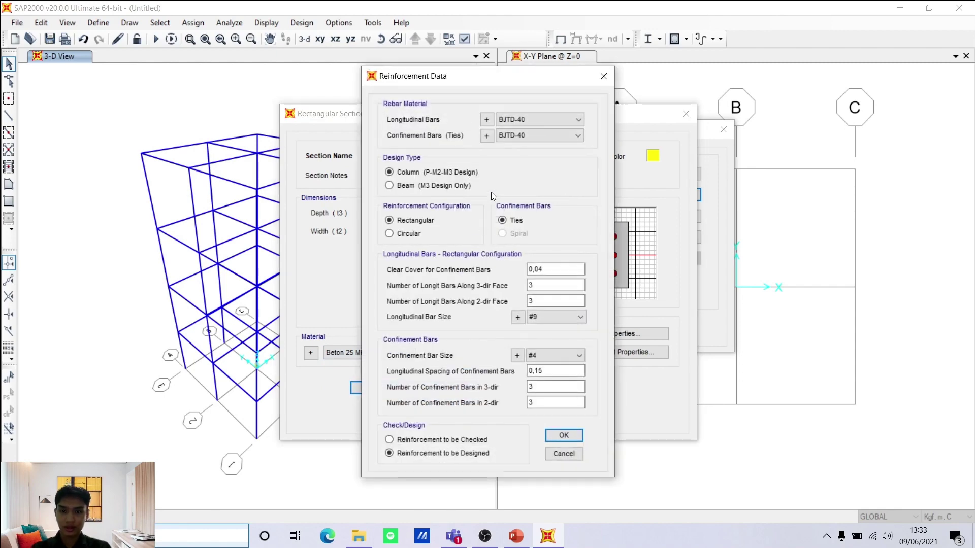
{"action": "left_click_drag", "start_coordinate": [489, 86], "coordinate": [649, 81]}
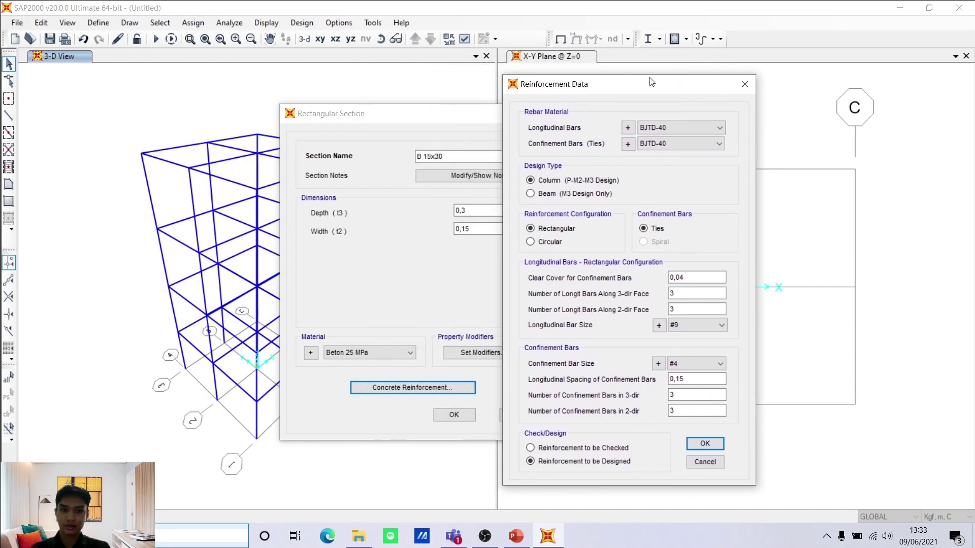
{"action": "left_click", "coordinate": [570, 195]}
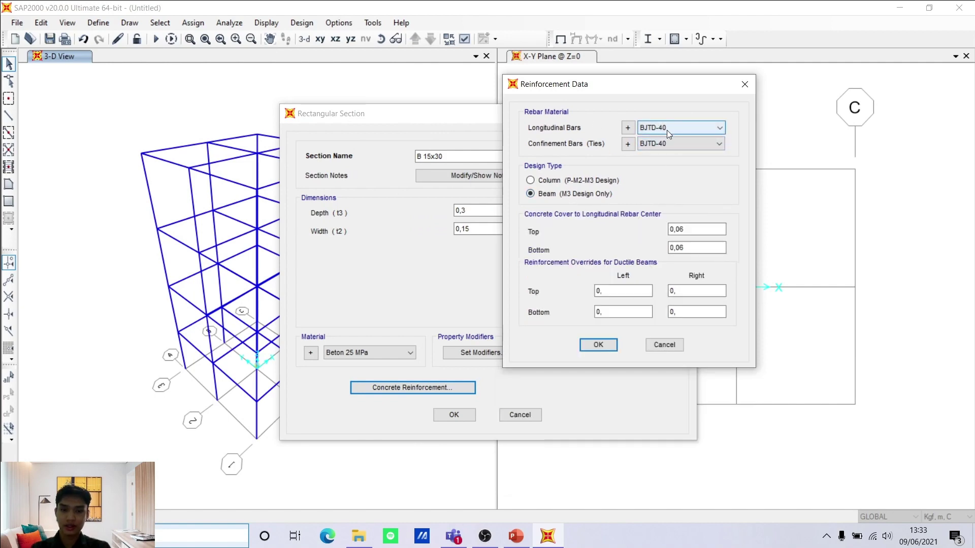
{"action": "left_click", "coordinate": [661, 144]}
{"action": "left_click", "coordinate": [661, 143]}
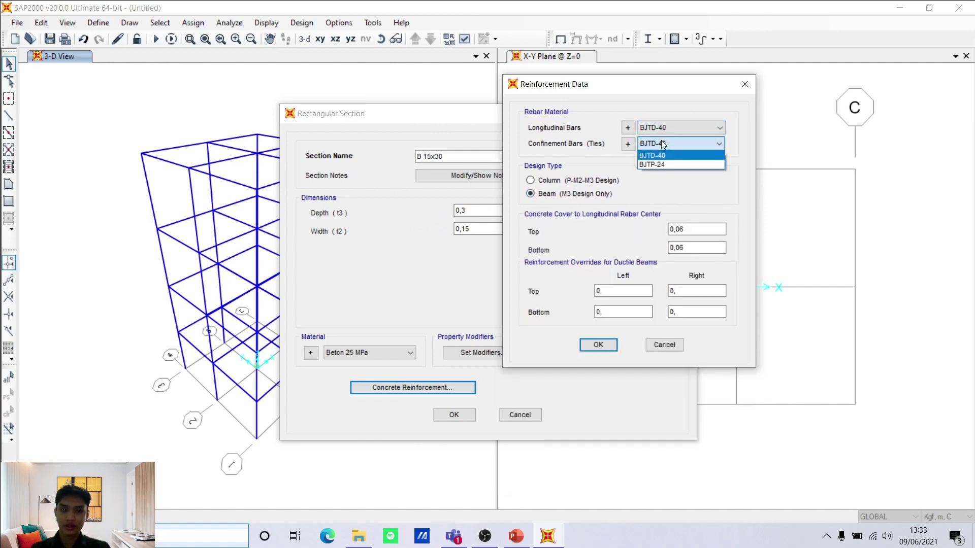
{"action": "left_click", "coordinate": [655, 166]}
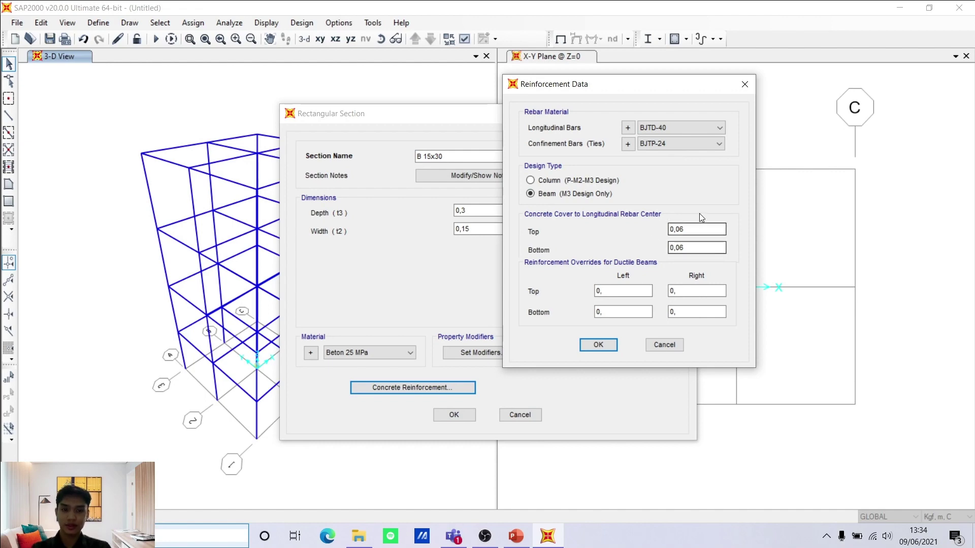
Check the minimum concrete cover table in PowerPoint, set section B 15x30's top and bottom cover to 0,04 in SAP2000, and accept the section.
{"action": "left_click", "coordinate": [516, 536]}
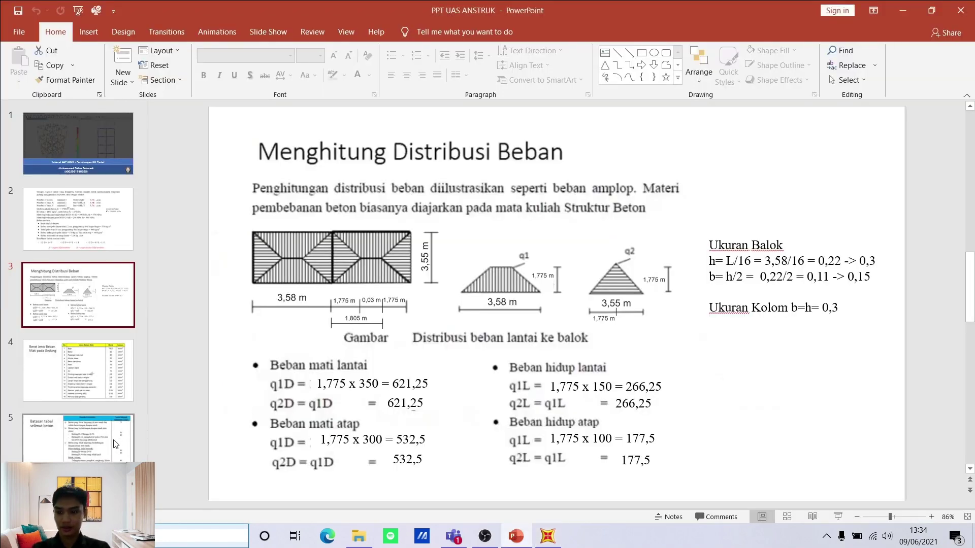
{"action": "left_click", "coordinate": [78, 438]}
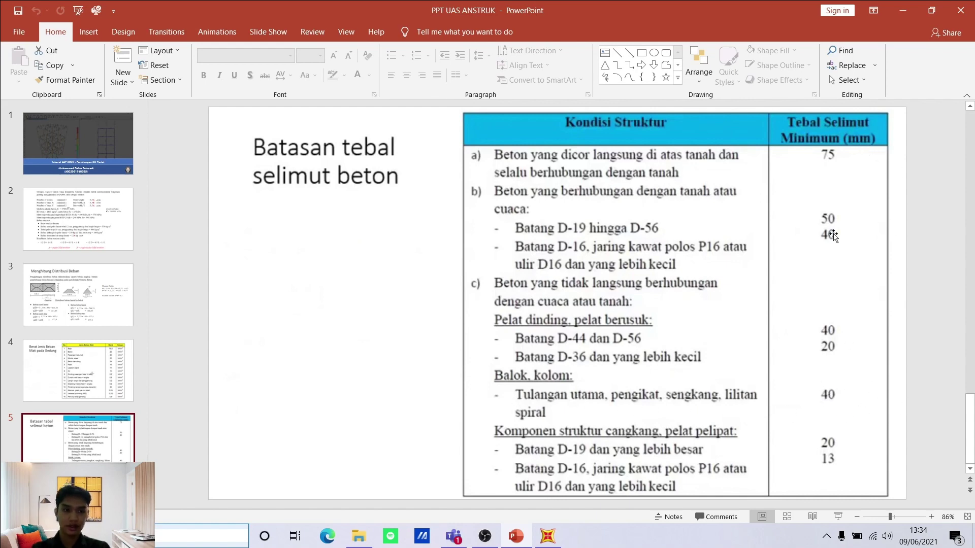
{"action": "left_click", "coordinate": [558, 528]}
{"action": "left_click", "coordinate": [693, 230]}
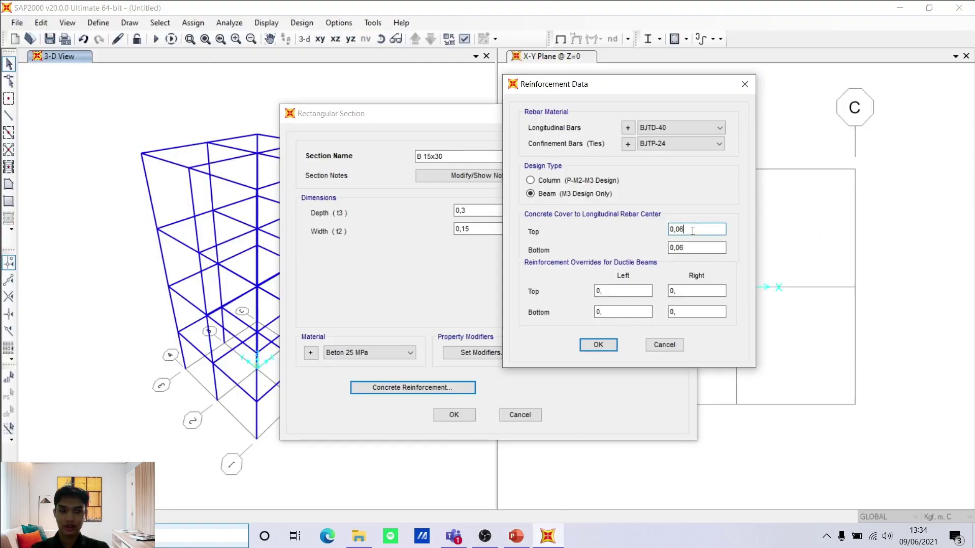
{"action": "type", "text": "4"}
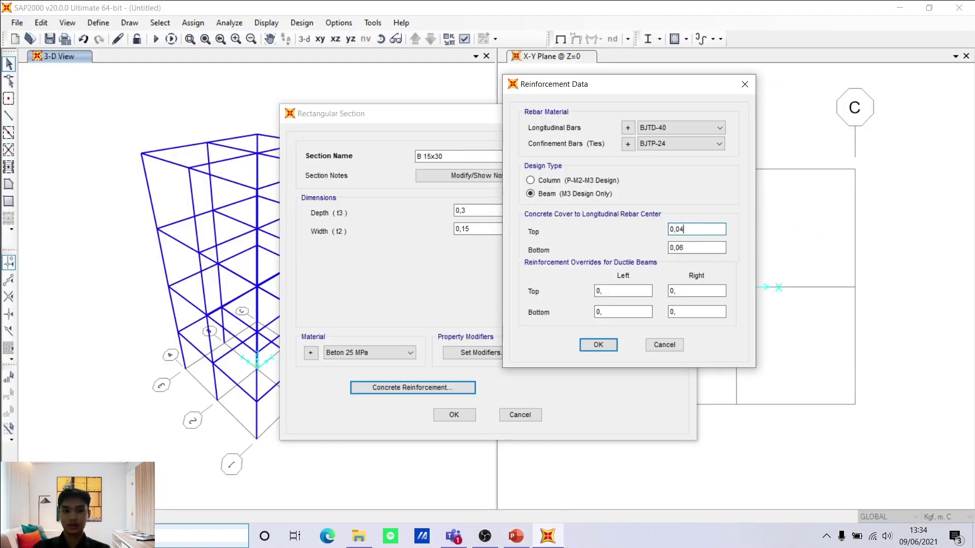
{"action": "left_click", "coordinate": [698, 249]}
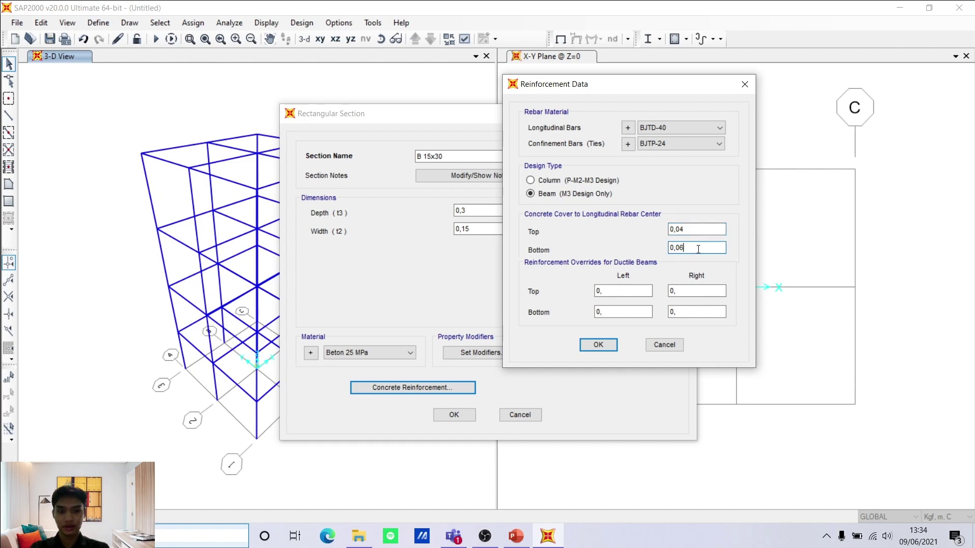
{"action": "left_click", "coordinate": [598, 345]}
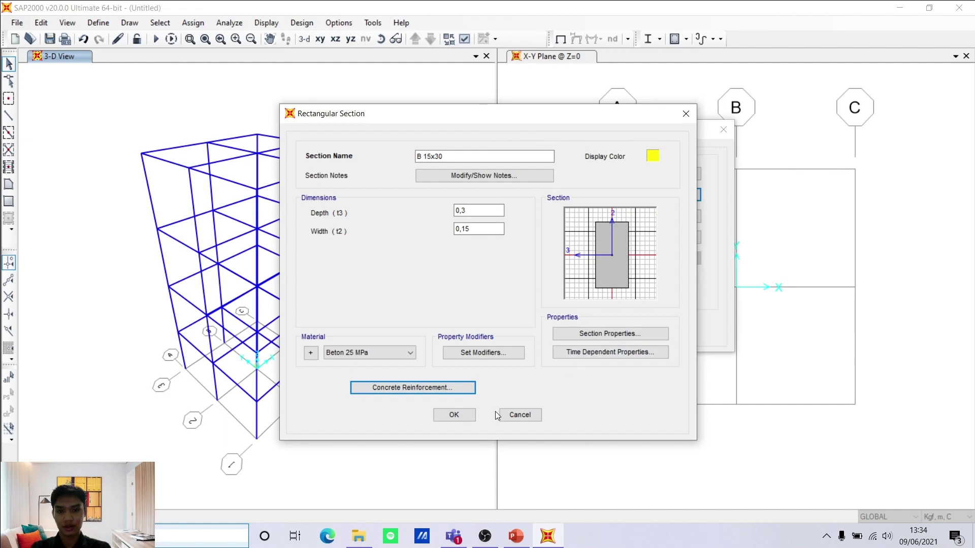
{"action": "left_click", "coordinate": [466, 419]}
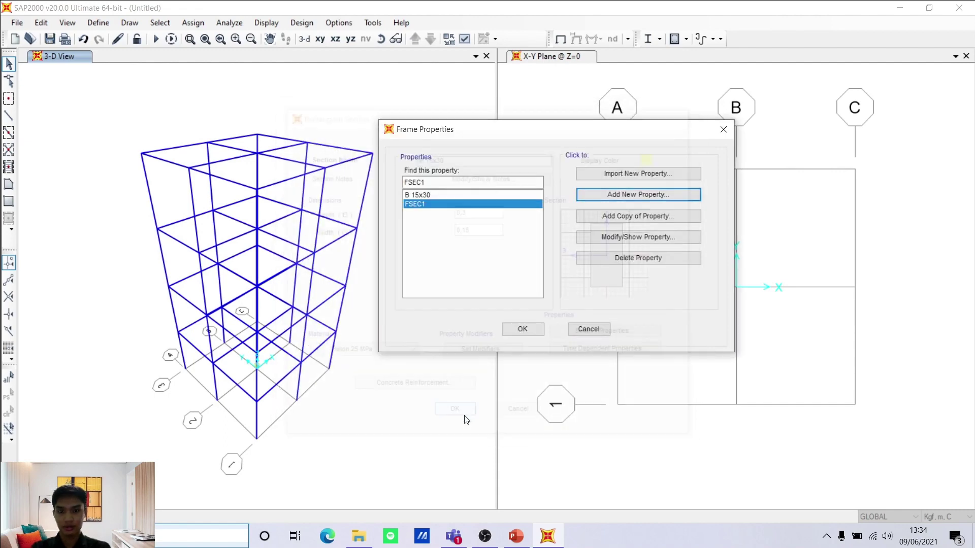
Copy section B 15x30 as a column section named K 30x30 and set its width to 0,3.
{"action": "left_click", "coordinate": [433, 194]}
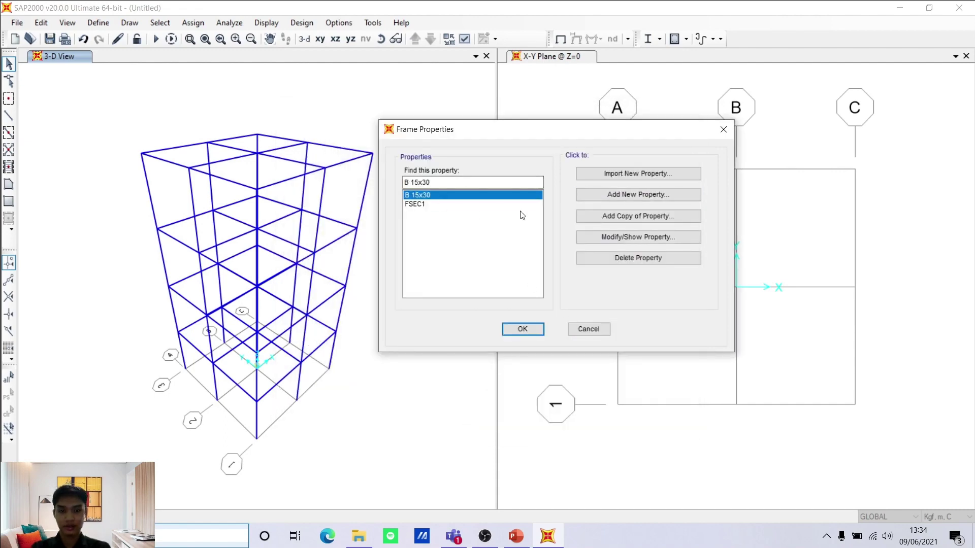
{"action": "left_click", "coordinate": [641, 218]}
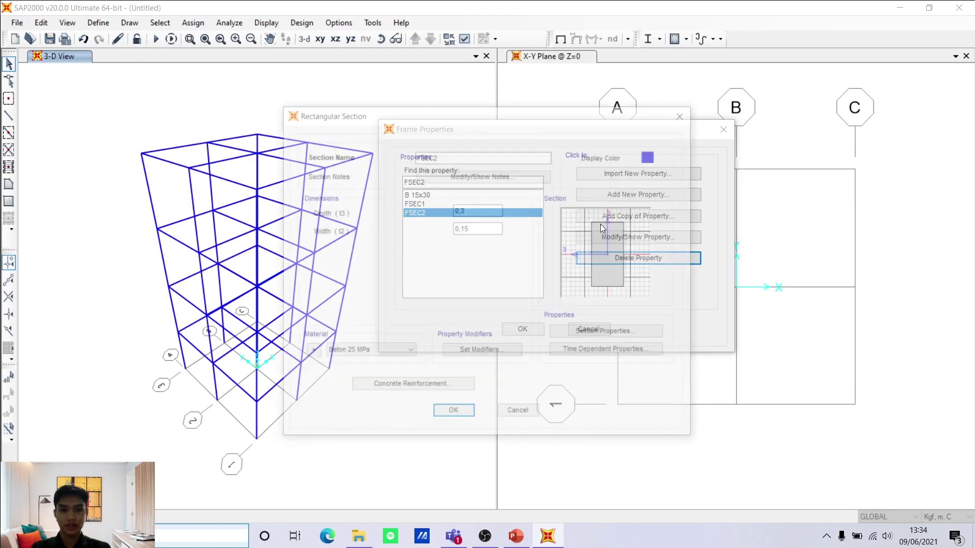
{"action": "left_click_drag", "start_coordinate": [467, 156], "coordinate": [397, 156]}
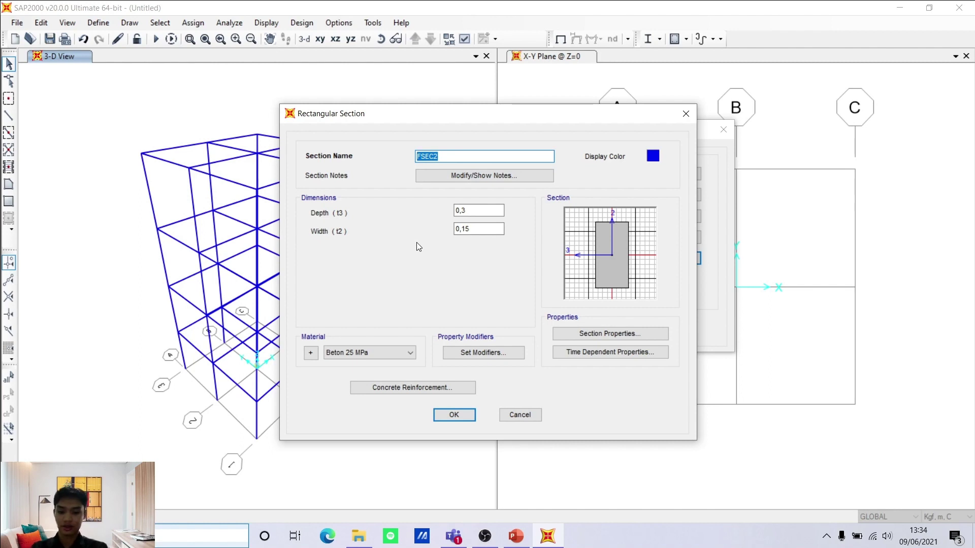
{"action": "type", "text": "K"}
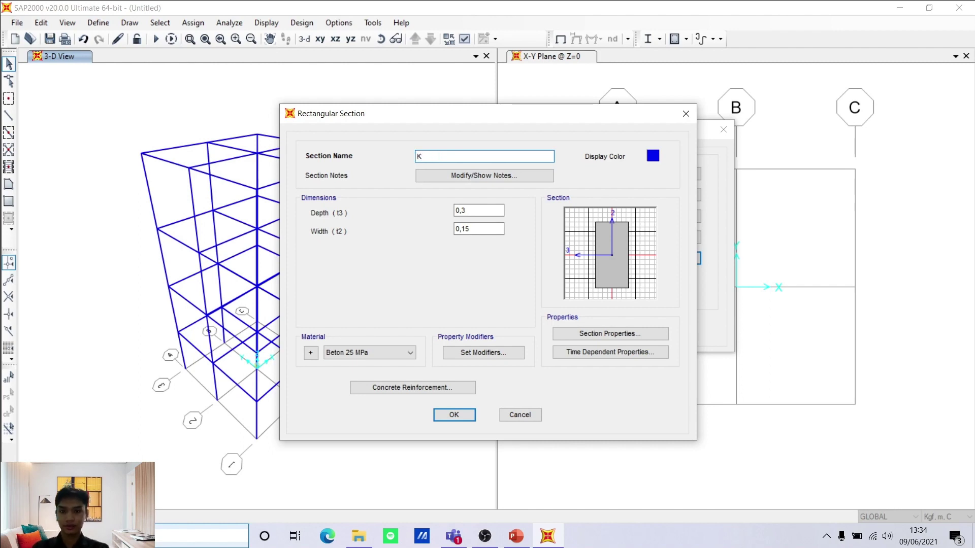
{"action": "left_click_drag", "start_coordinate": [500, 229], "coordinate": [379, 248]}
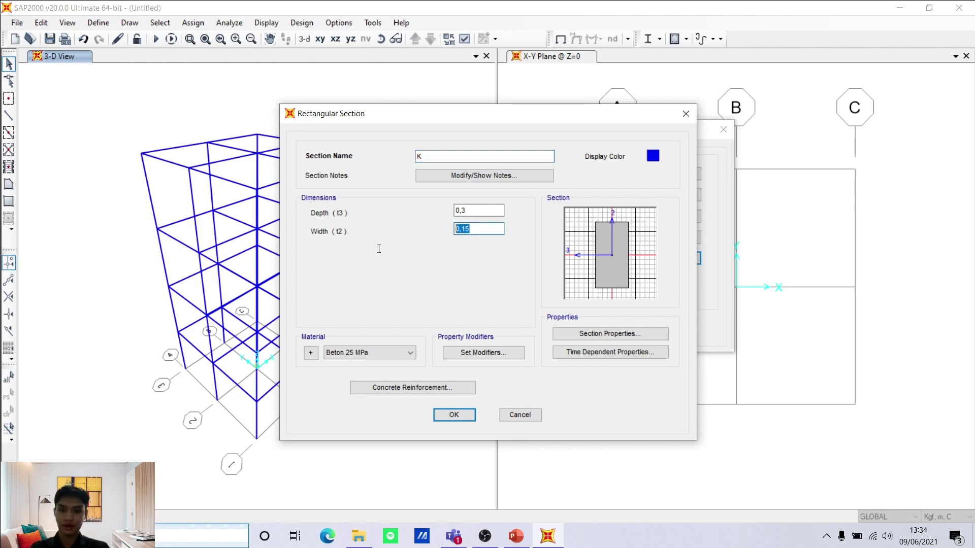
{"action": "type", "text": "0,"}
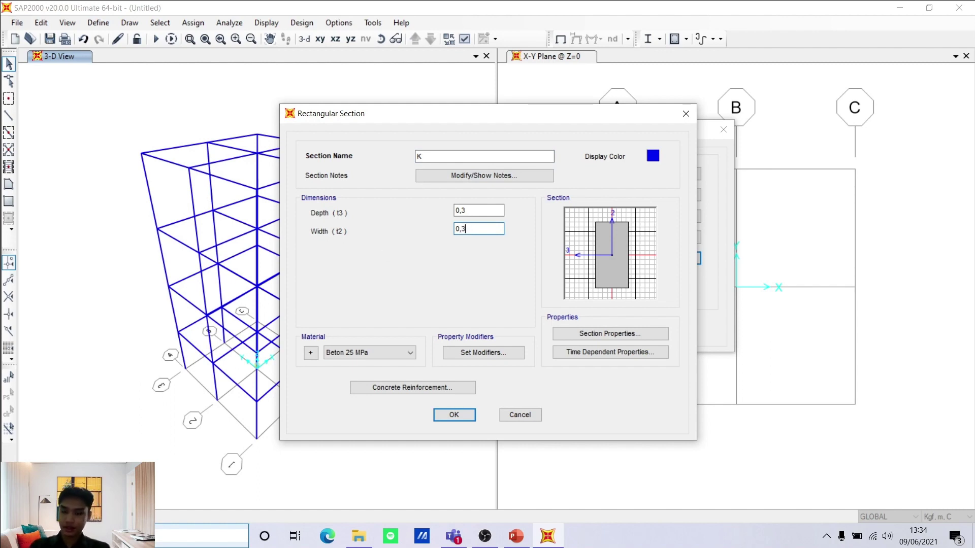
{"action": "left_click", "coordinate": [437, 155]}
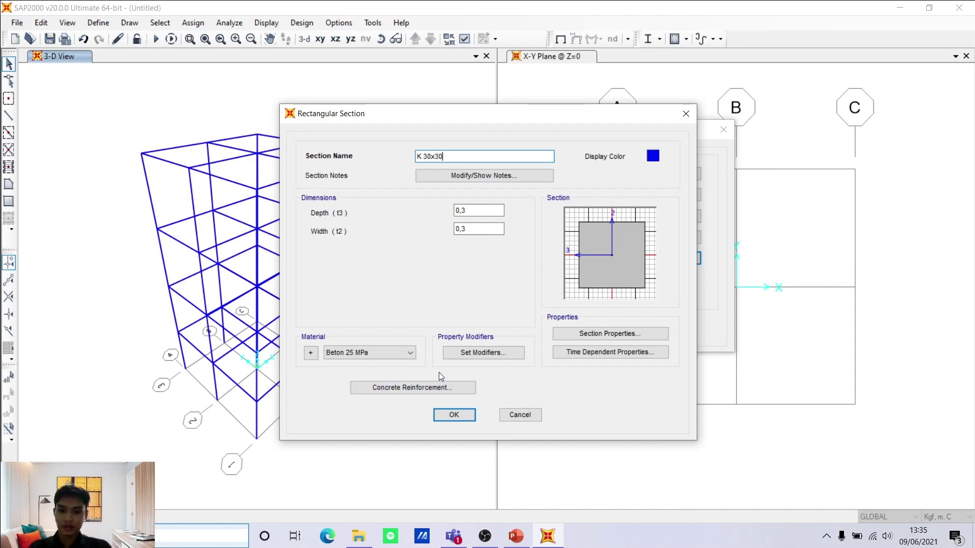
Set the concrete reinforcement design type of section K 30x30 to Column and finish defining the frame sections.
{"action": "left_click", "coordinate": [446, 387]}
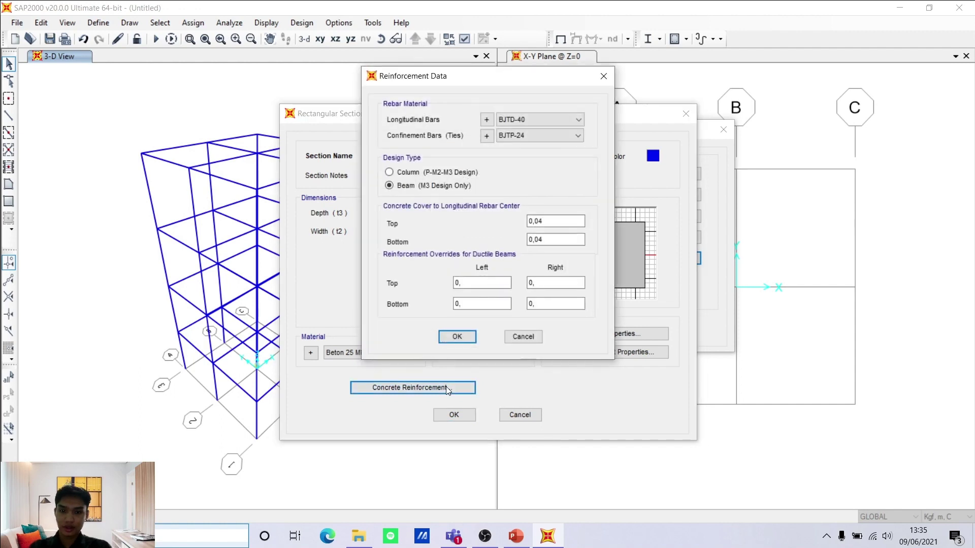
{"action": "left_click_drag", "start_coordinate": [481, 79], "coordinate": [621, 86]}
{"action": "left_click", "coordinate": [564, 183]}
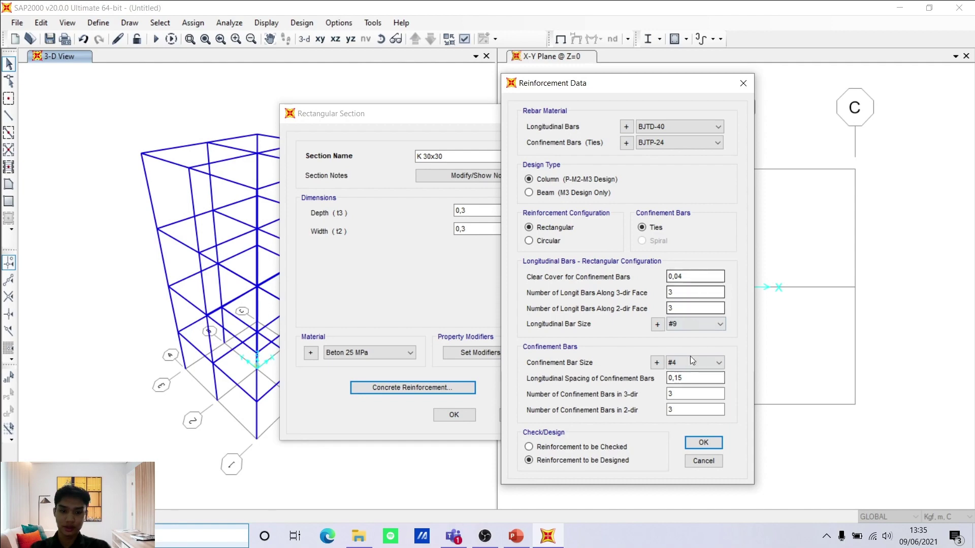
{"action": "left_click", "coordinate": [703, 442]}
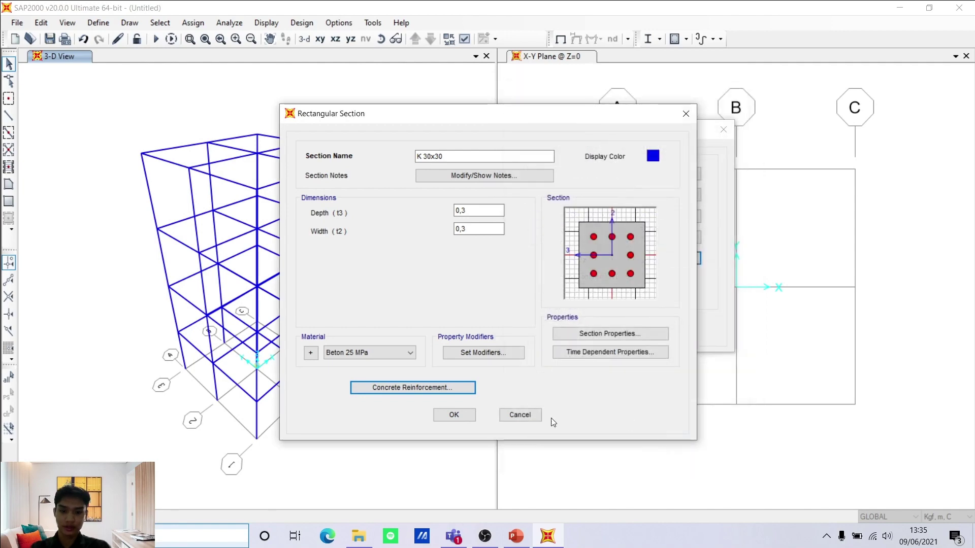
{"action": "left_click", "coordinate": [454, 415]}
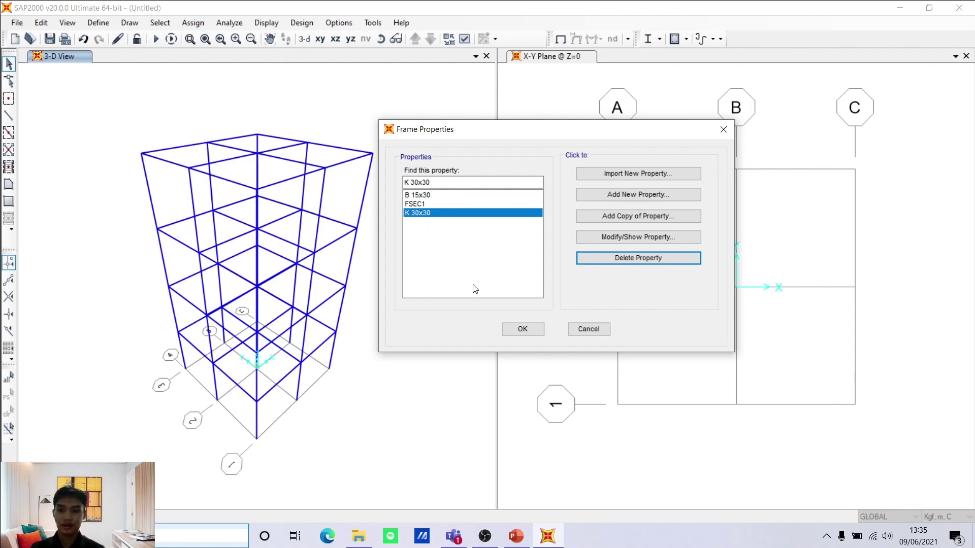
{"action": "left_click", "coordinate": [522, 328]}
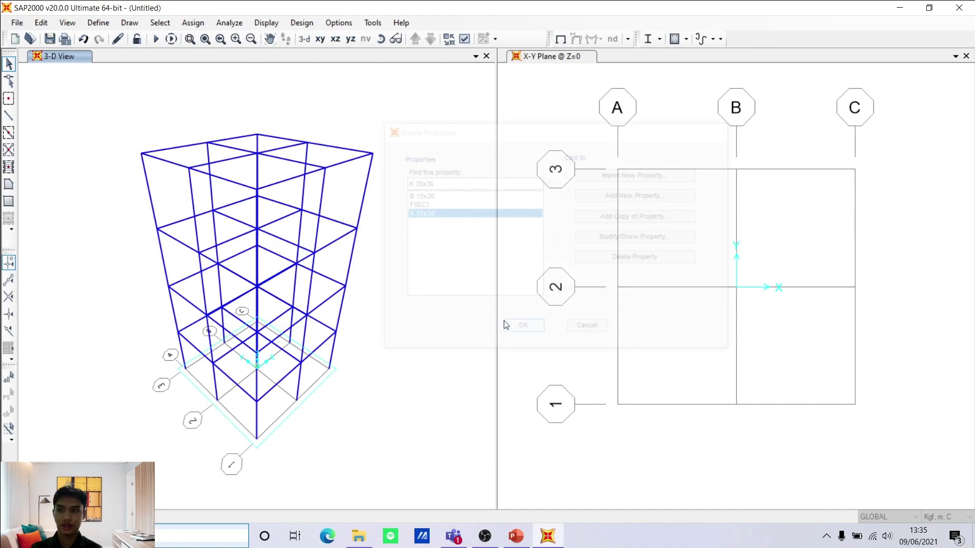
Add a load pattern named LIVE of type Live.
{"action": "left_click", "coordinate": [98, 23]}
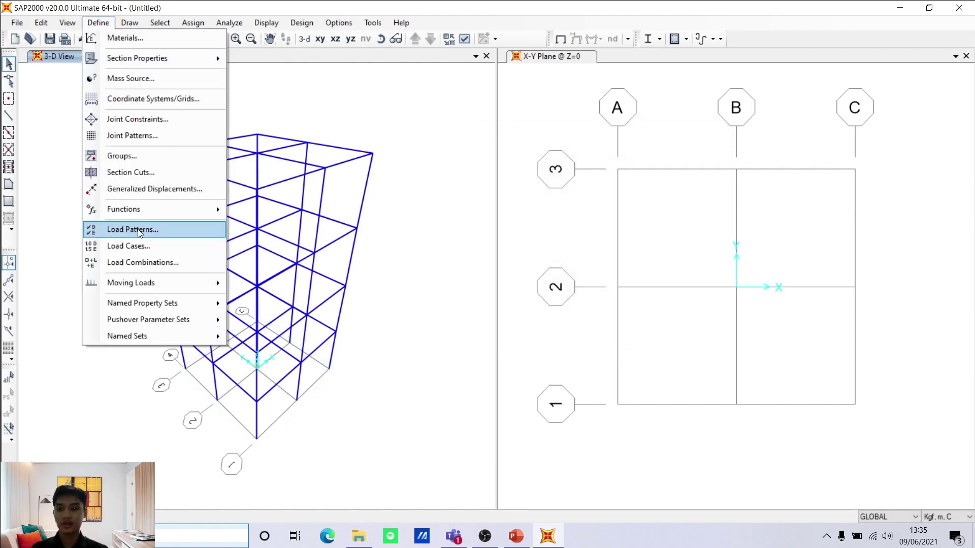
{"action": "left_click", "coordinate": [151, 229]}
{"action": "left_click_drag", "start_coordinate": [589, 191], "coordinate": [543, 161]}
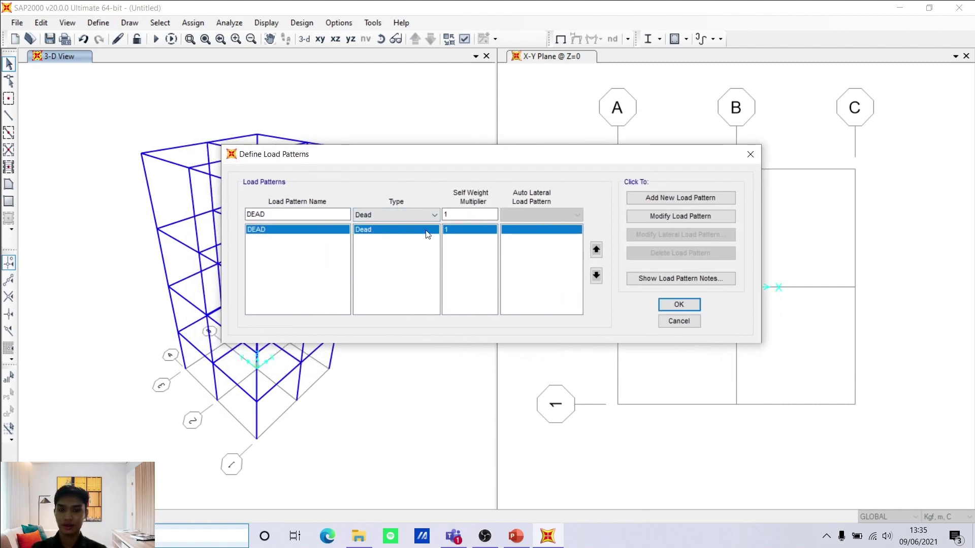
{"action": "left_click_drag", "start_coordinate": [285, 214], "coordinate": [258, 214]}
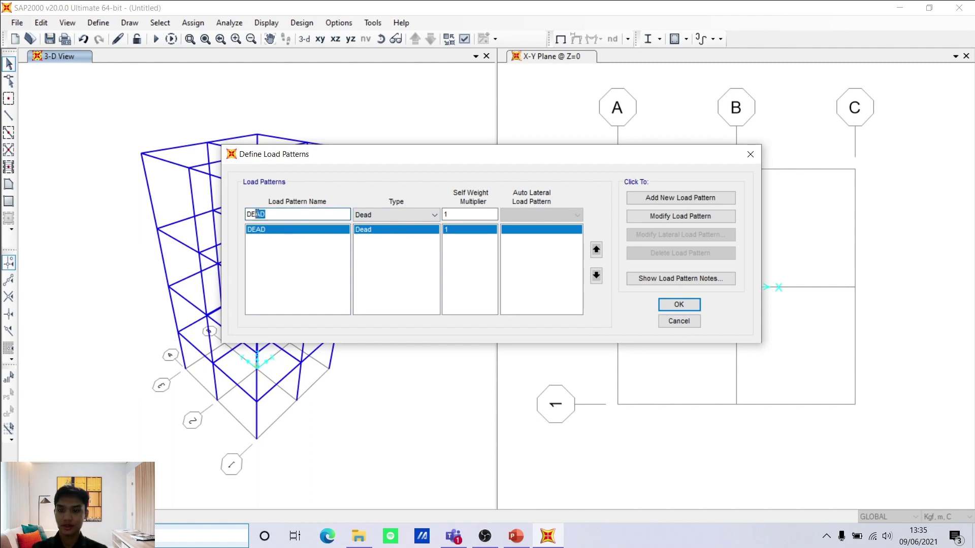
{"action": "double_click", "coordinate": [273, 214]}
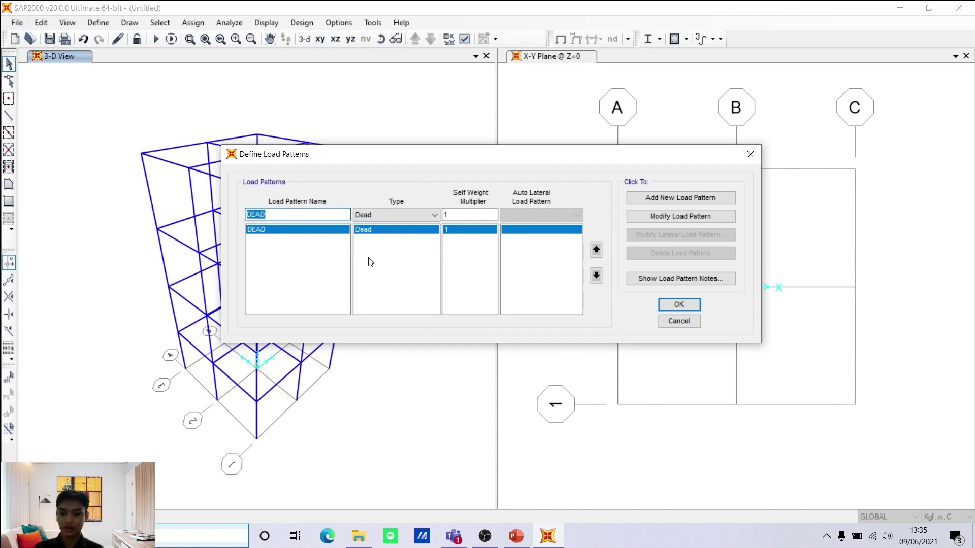
{"action": "type", "text": "LIVE"}
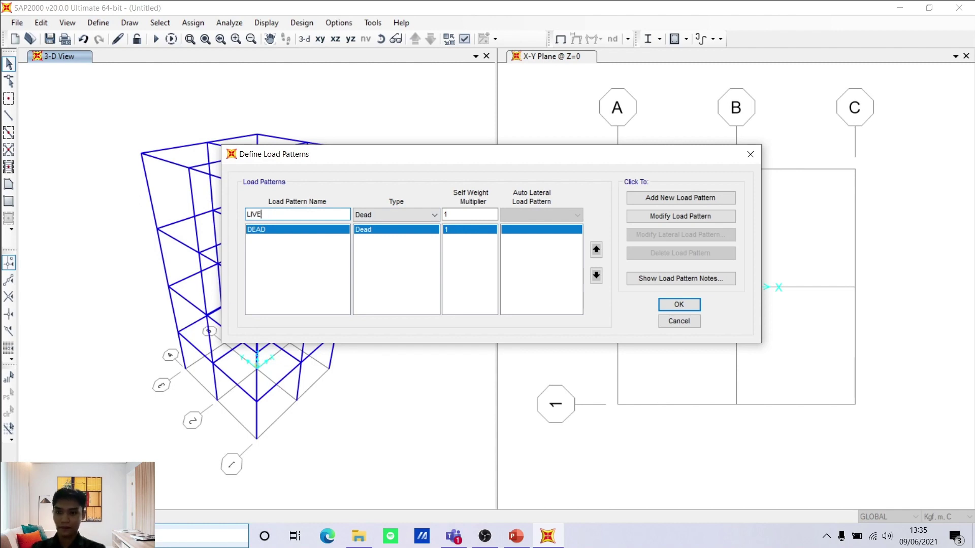
{"action": "left_click", "coordinate": [393, 211]}
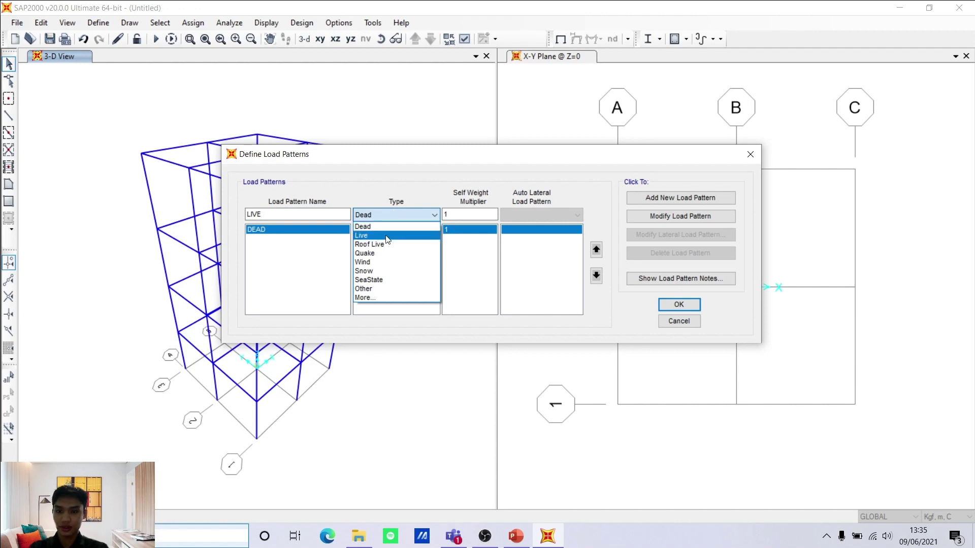
{"action": "left_click", "coordinate": [387, 237]}
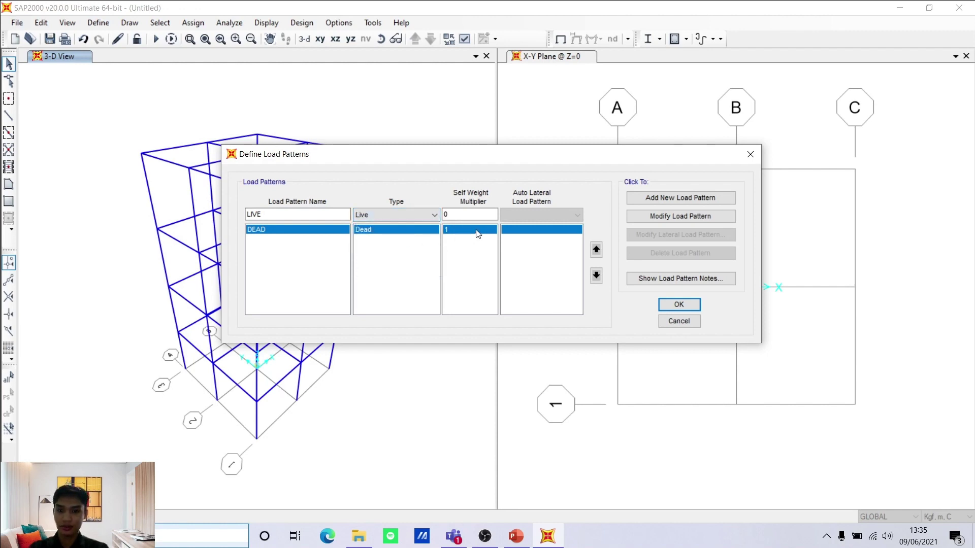
{"action": "left_click", "coordinate": [686, 201]}
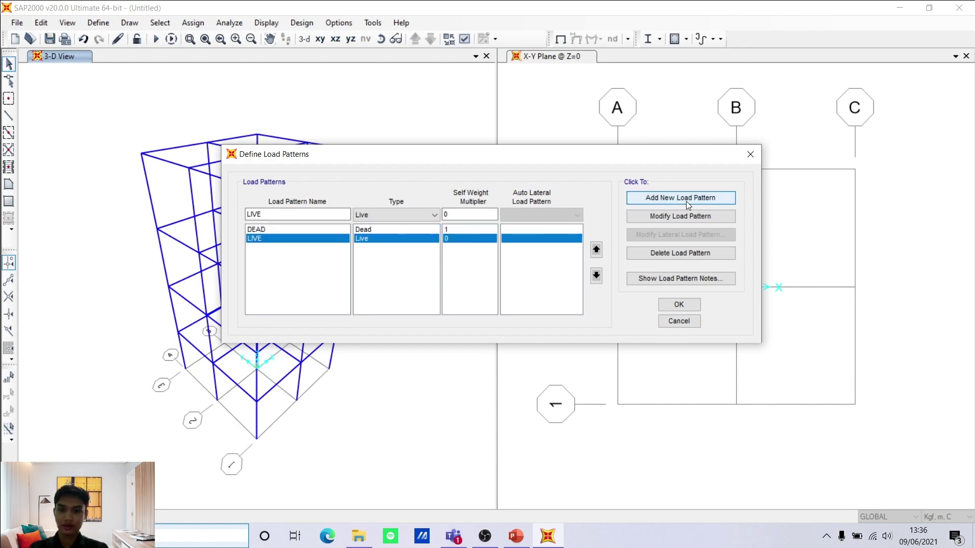
Check the design loads in the PowerPoint assignment slide, add an EARTHQUAKE load pattern of type Quake in SAP2000, and accept the load patterns.
{"action": "double_click", "coordinate": [286, 214]}
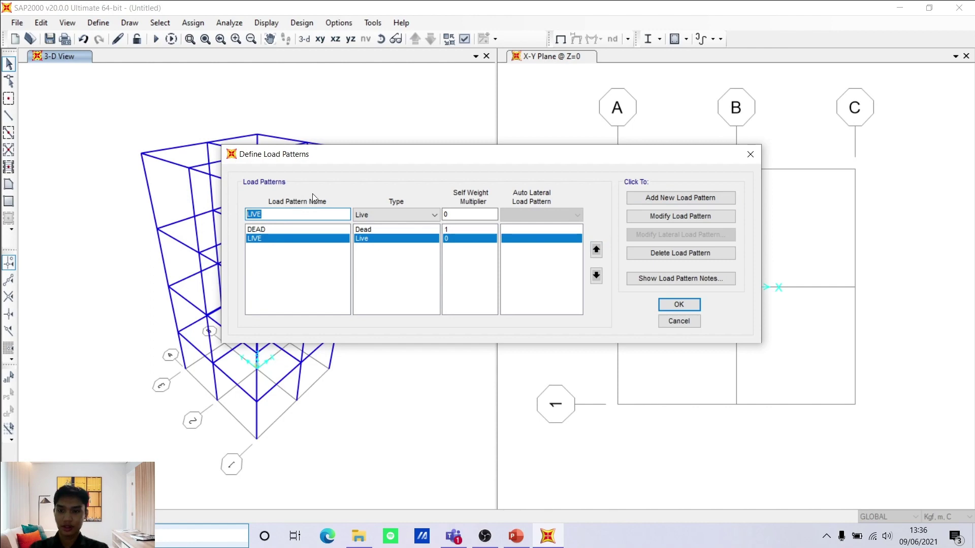
{"action": "left_click", "coordinate": [515, 534]}
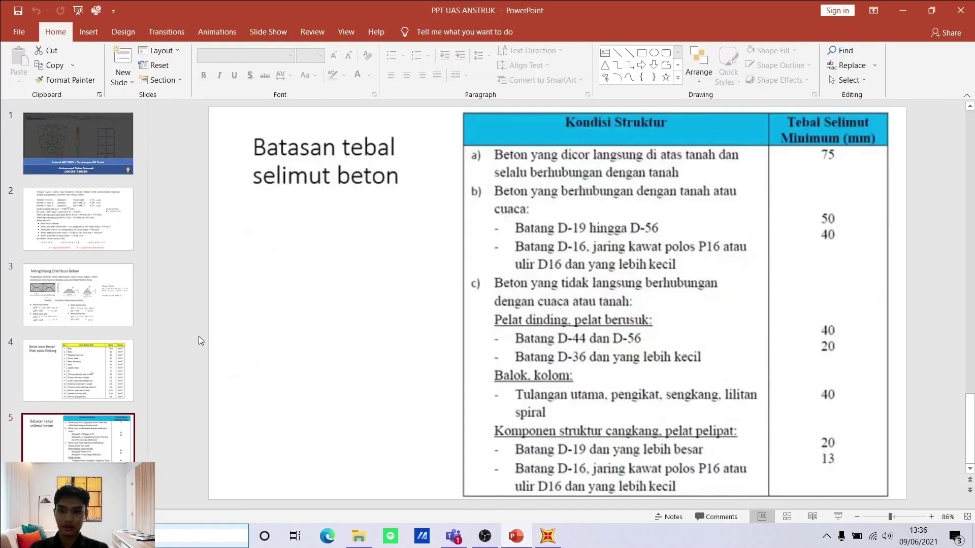
{"action": "left_click", "coordinate": [78, 220]}
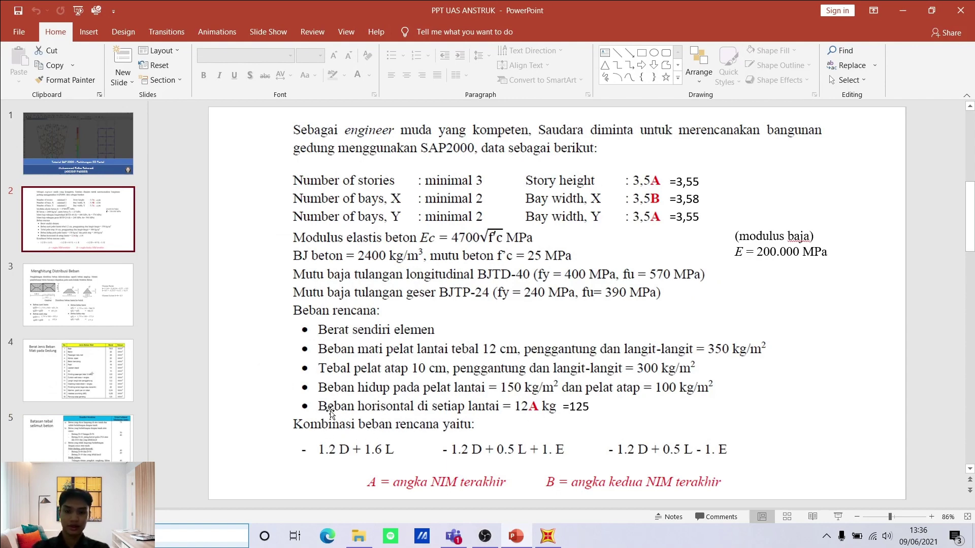
{"action": "left_click", "coordinate": [550, 539]}
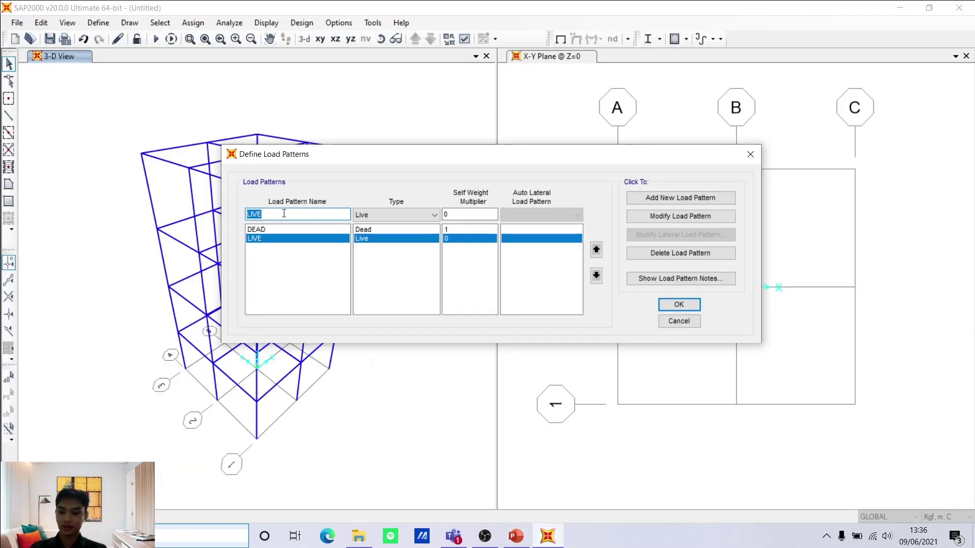
{"action": "key", "text": "BackSpace"}
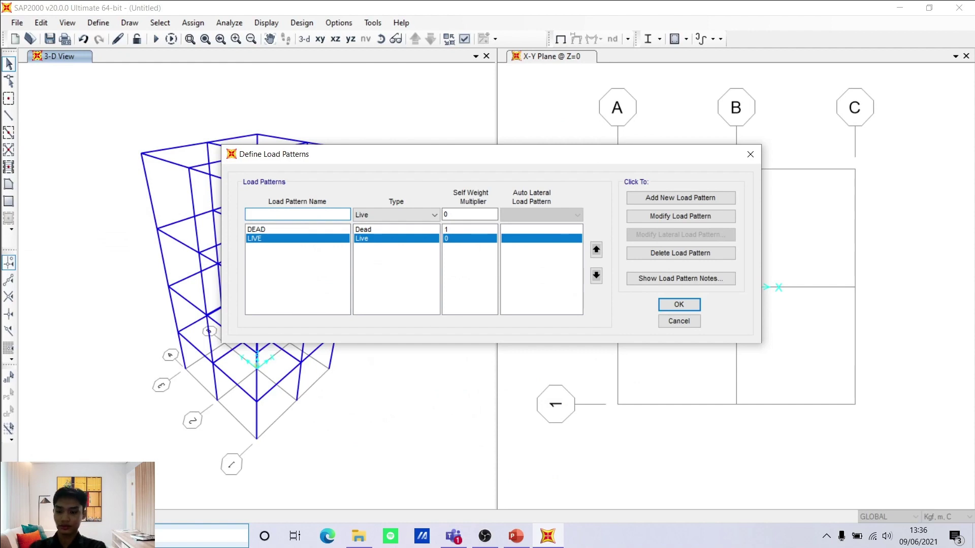
{"action": "type", "text": "EARTHQUAKE"}
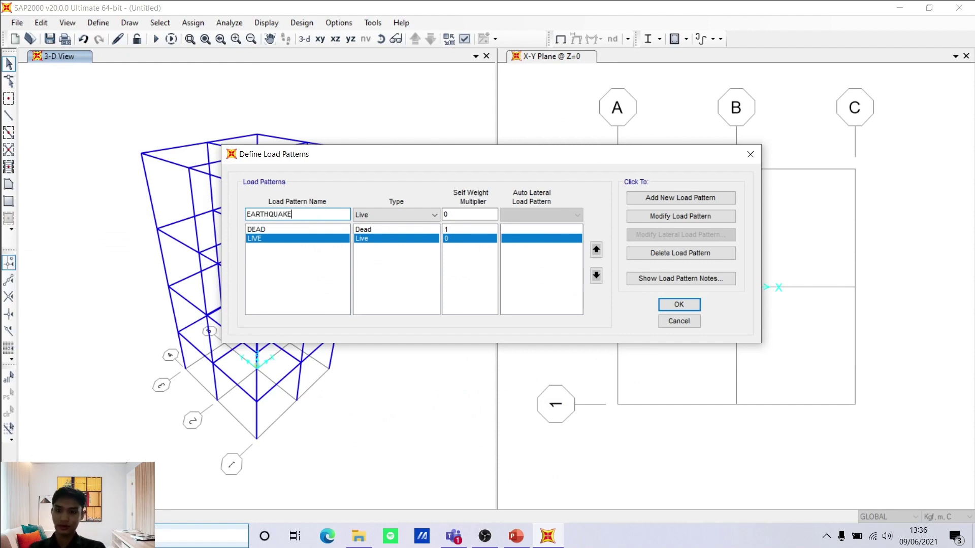
{"action": "left_click", "coordinate": [407, 214]}
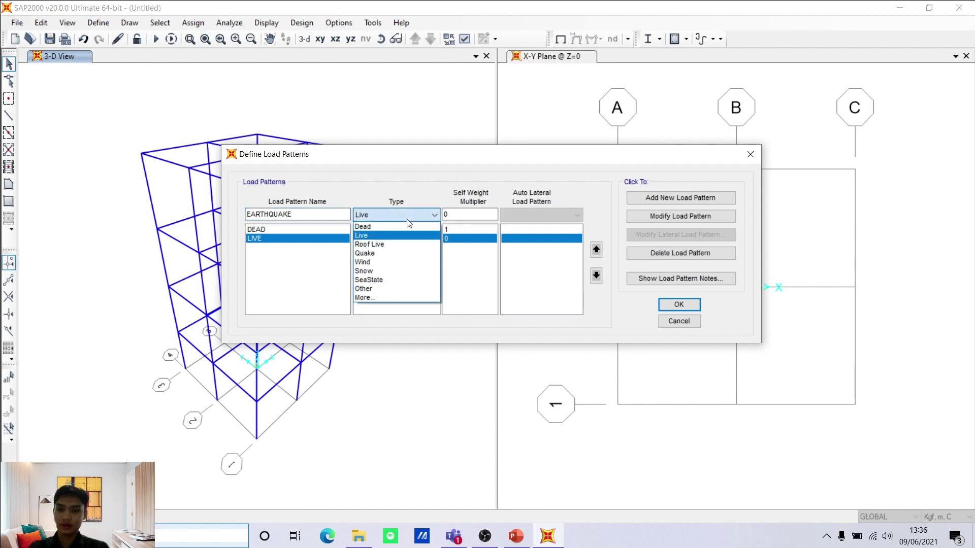
{"action": "left_click", "coordinate": [405, 253]}
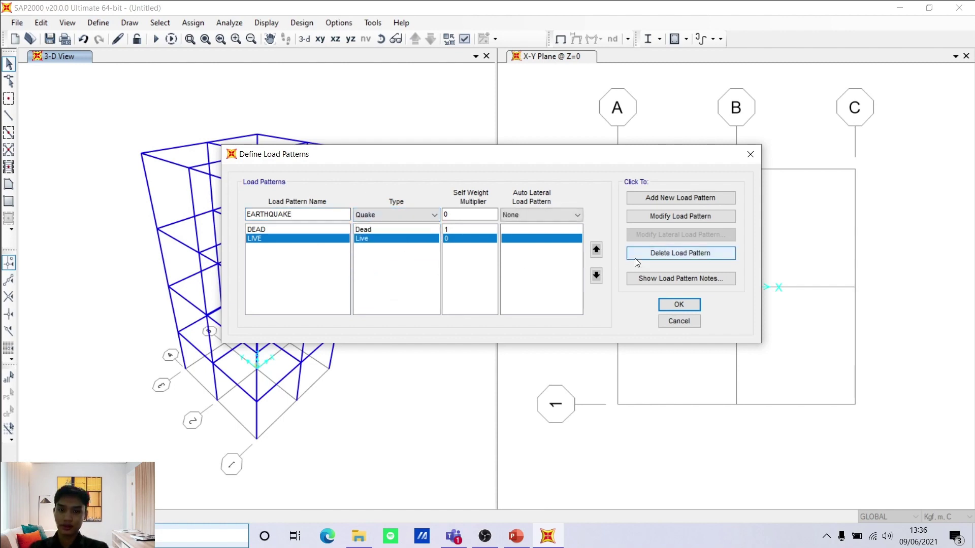
{"action": "left_click", "coordinate": [673, 201]}
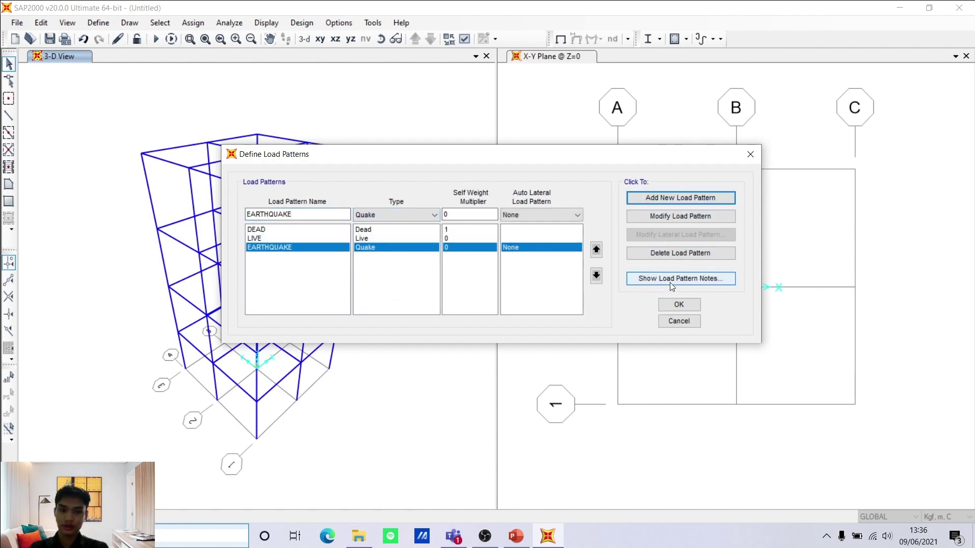
{"action": "left_click", "coordinate": [678, 305]}
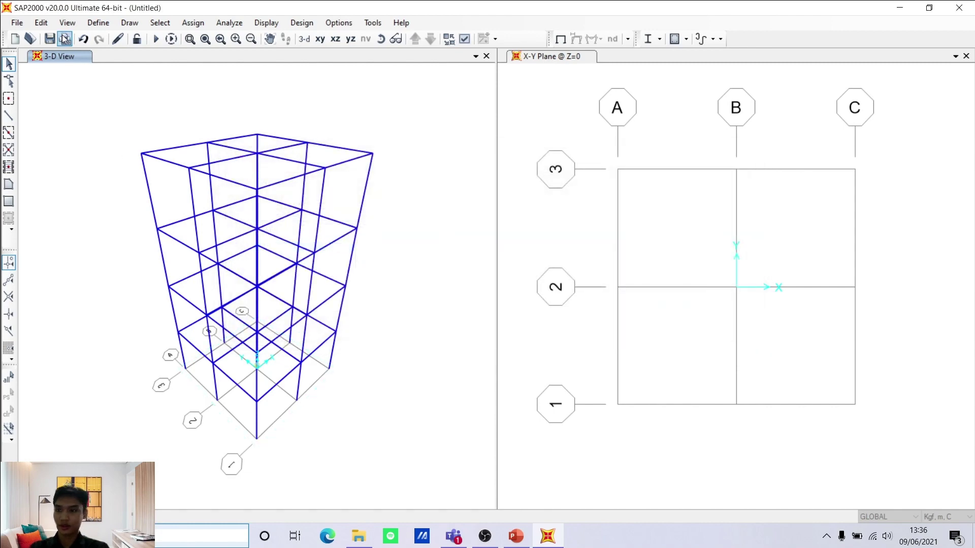
Review the load case definitions for the dead, live and earthquake loads.
{"action": "left_click", "coordinate": [98, 23]}
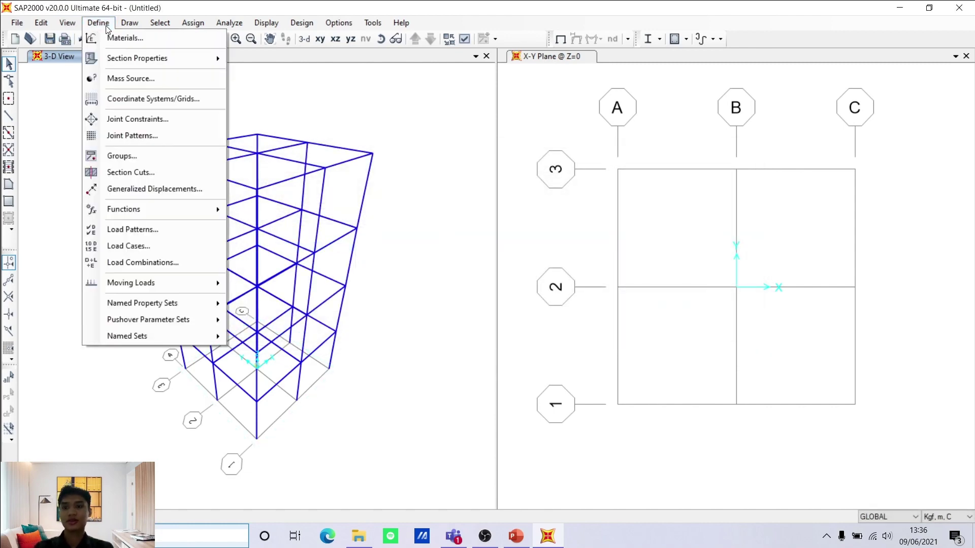
{"action": "left_click", "coordinate": [157, 247]}
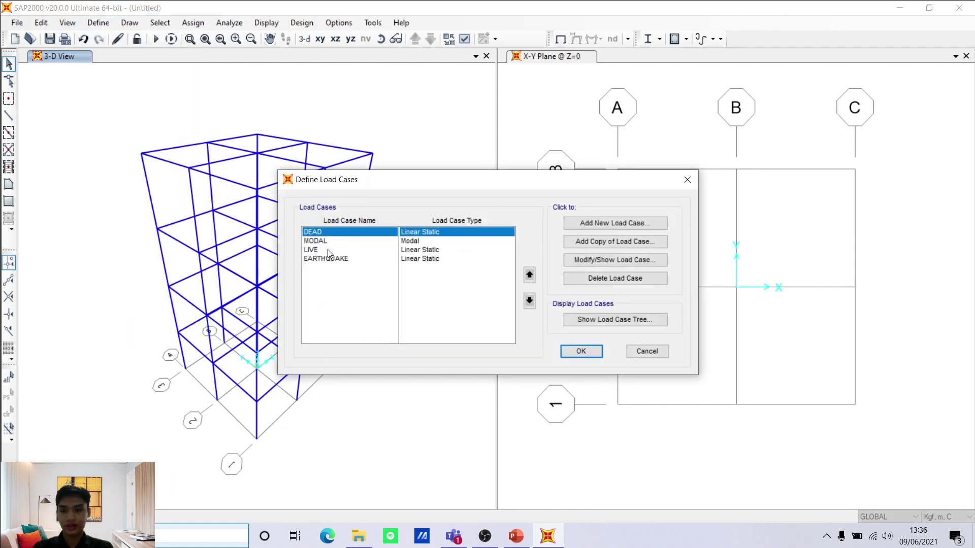
{"action": "left_click", "coordinate": [580, 352]}
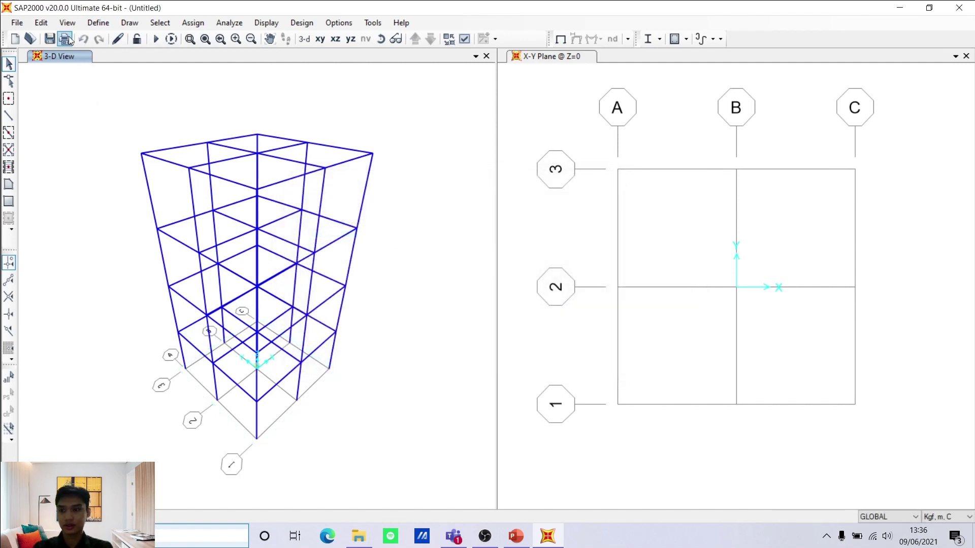
Check the required load combinations in PowerPoint and create a new SAP2000 load combination named 1,2D+1,6L.
{"action": "left_click", "coordinate": [98, 22]}
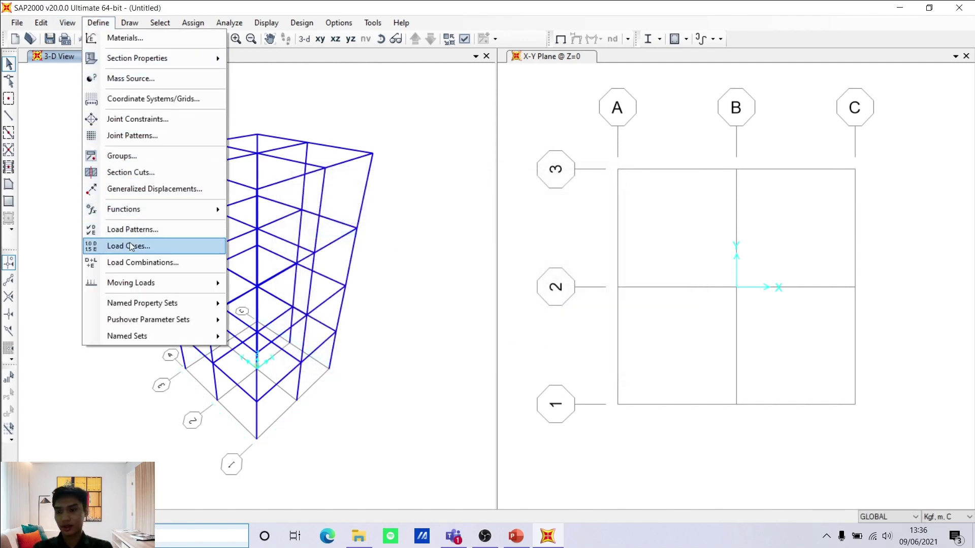
{"action": "left_click", "coordinate": [178, 263]}
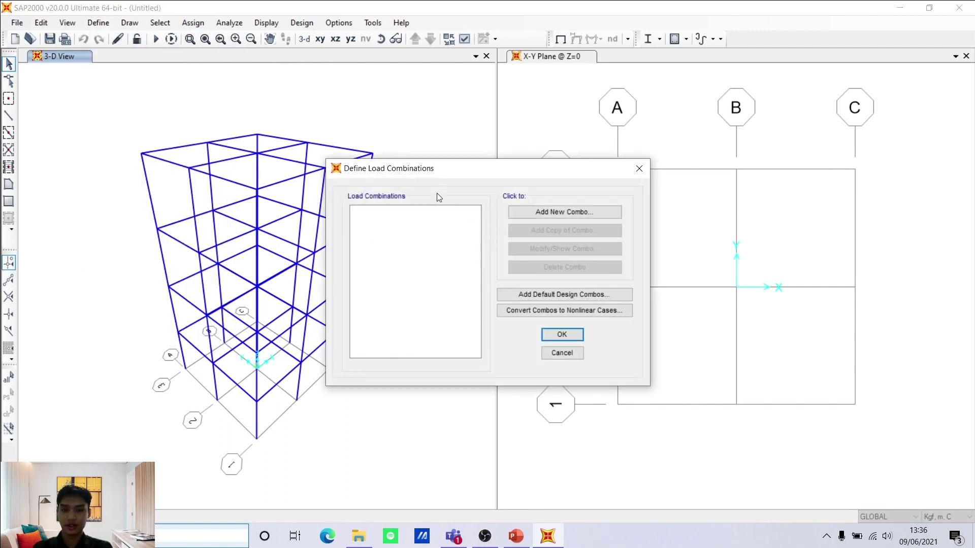
{"action": "left_click", "coordinate": [517, 537]}
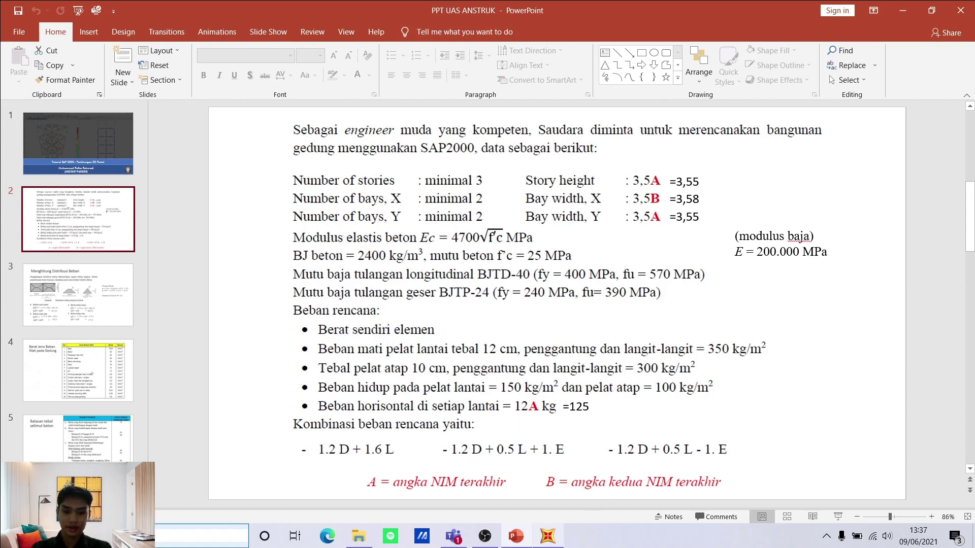
{"action": "left_click", "coordinate": [548, 536]}
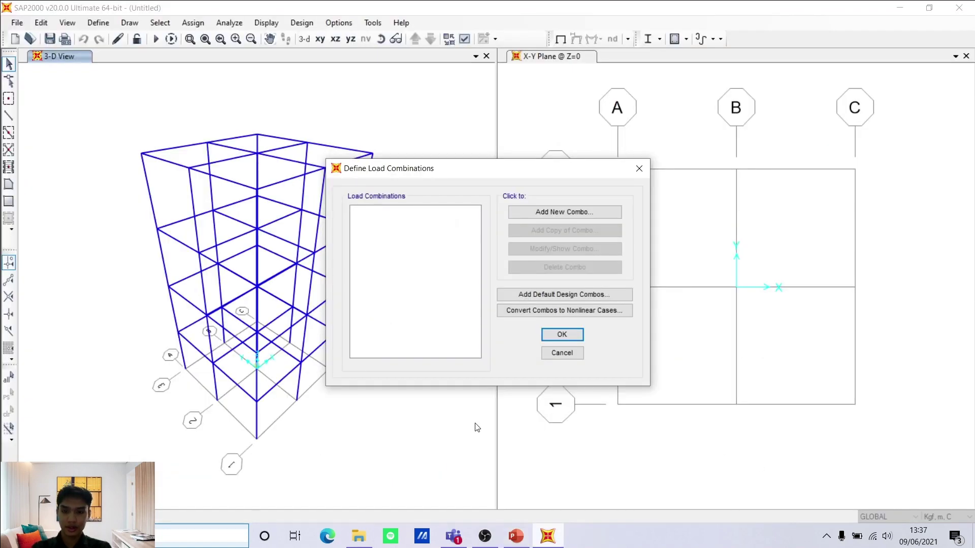
{"action": "left_click", "coordinate": [585, 209]}
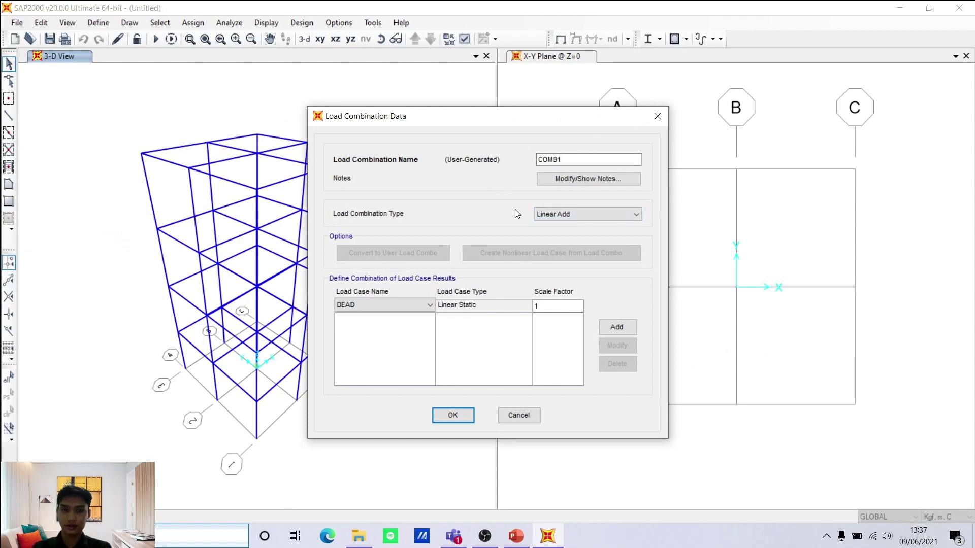
{"action": "double_click", "coordinate": [574, 158]}
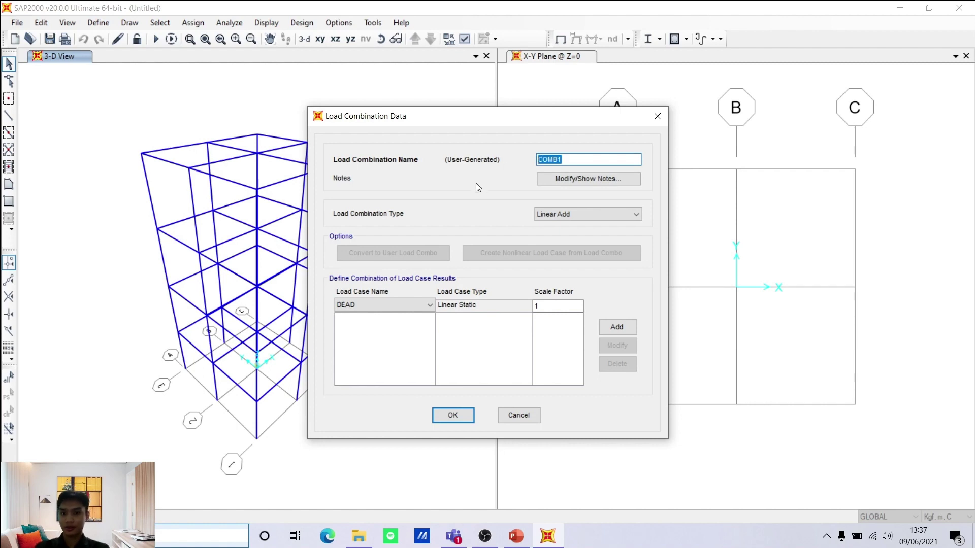
{"action": "type", "text": "1."}
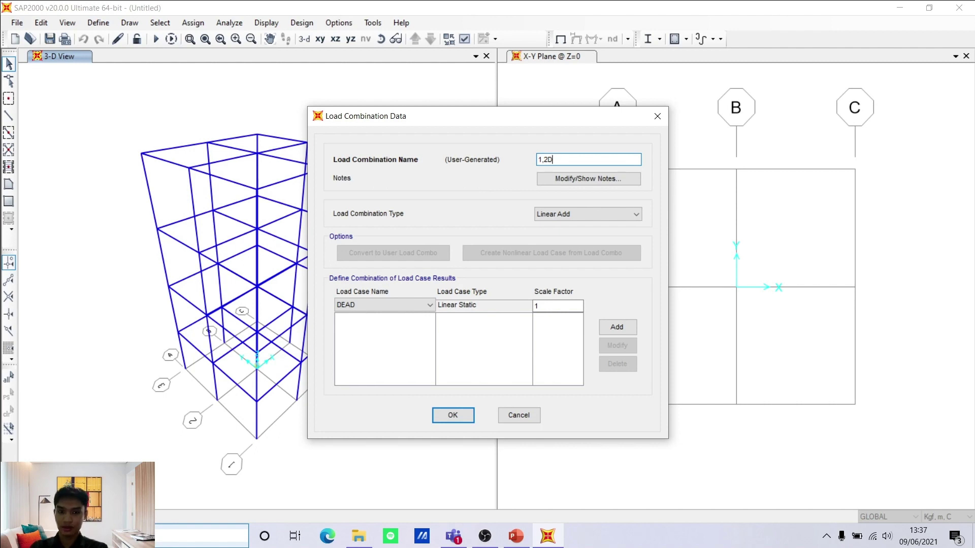
{"action": "type", "text": "+1"}
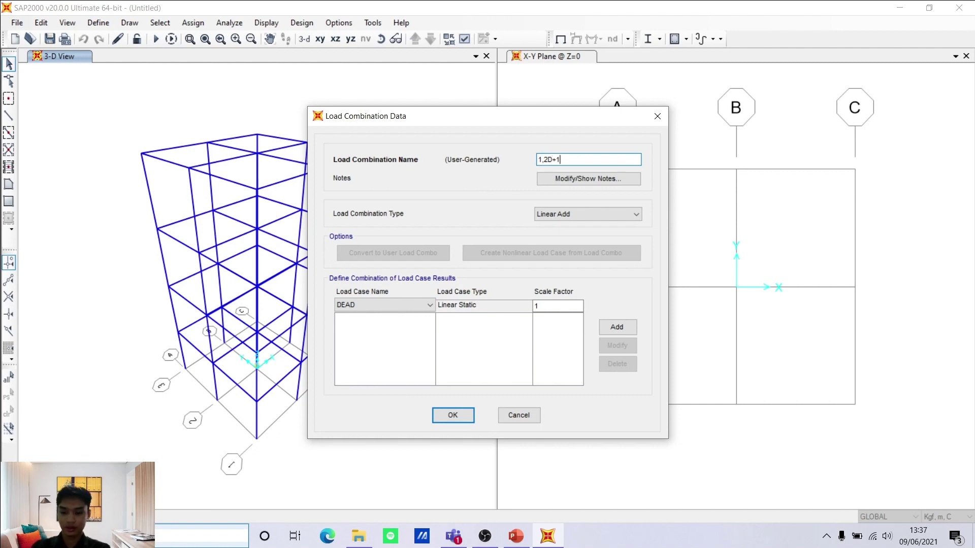
{"action": "type", "text": ",6L"}
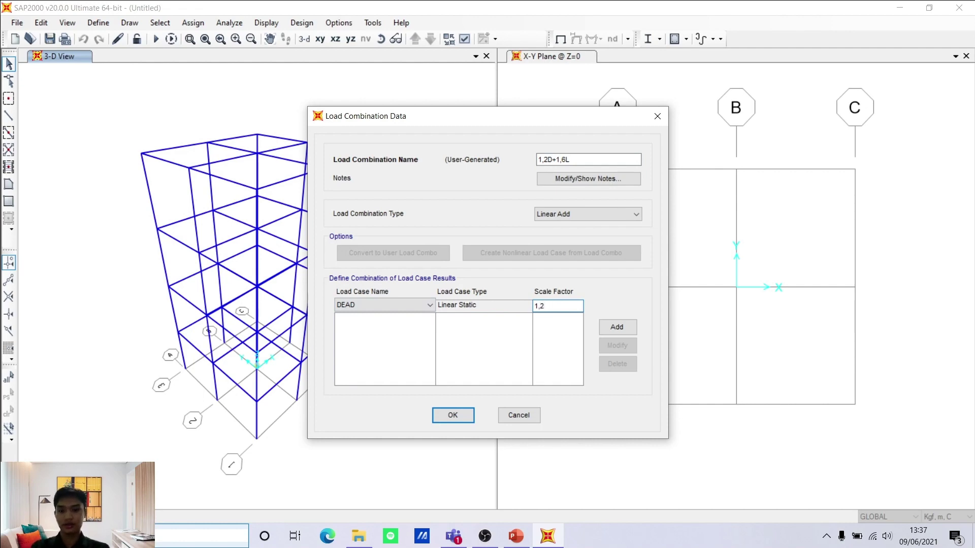
Add DEAD with scale factor 1,2 and LIVE with scale factor 1,6 to combination 1,2D+1,6L and accept it.
{"action": "left_click", "coordinate": [617, 326]}
{"action": "left_click", "coordinate": [400, 303]}
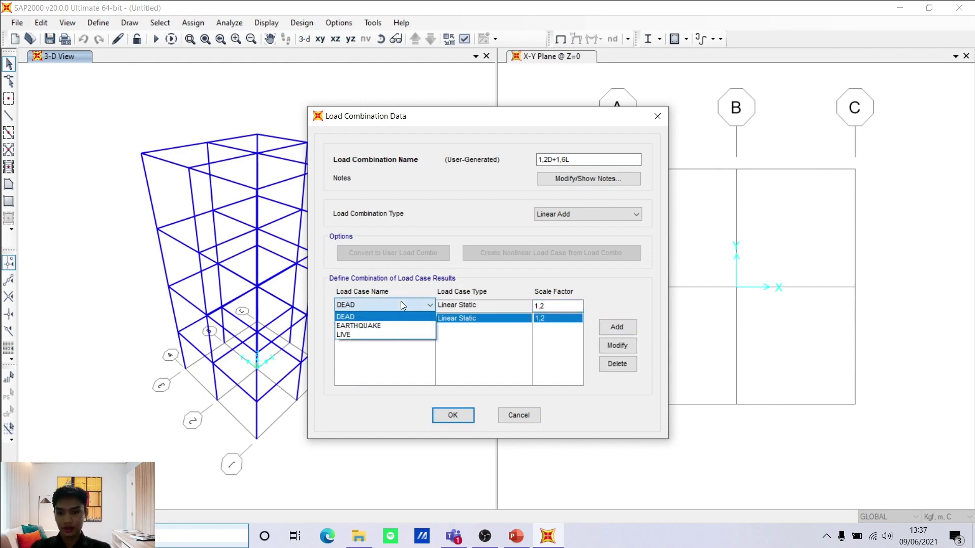
{"action": "left_click", "coordinate": [380, 336]}
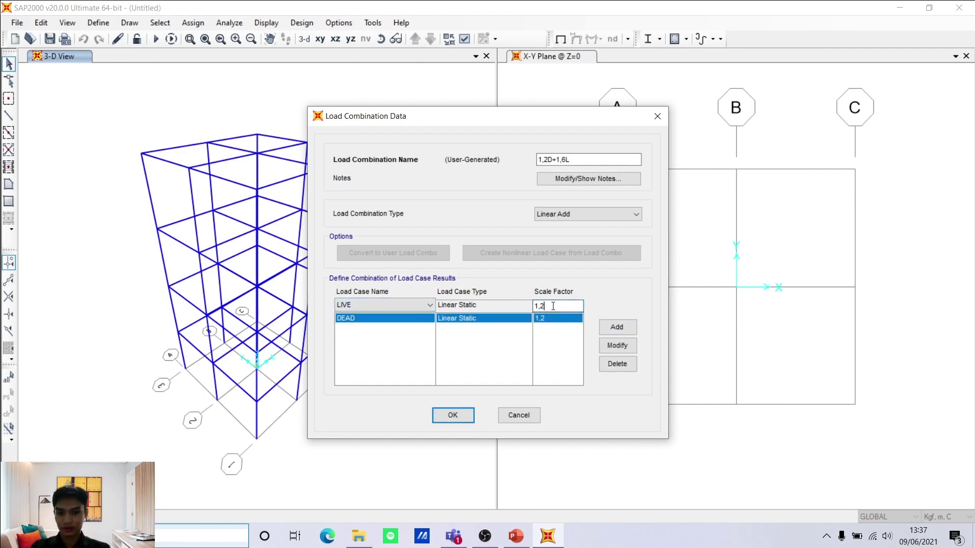
{"action": "left_click", "coordinate": [617, 329]}
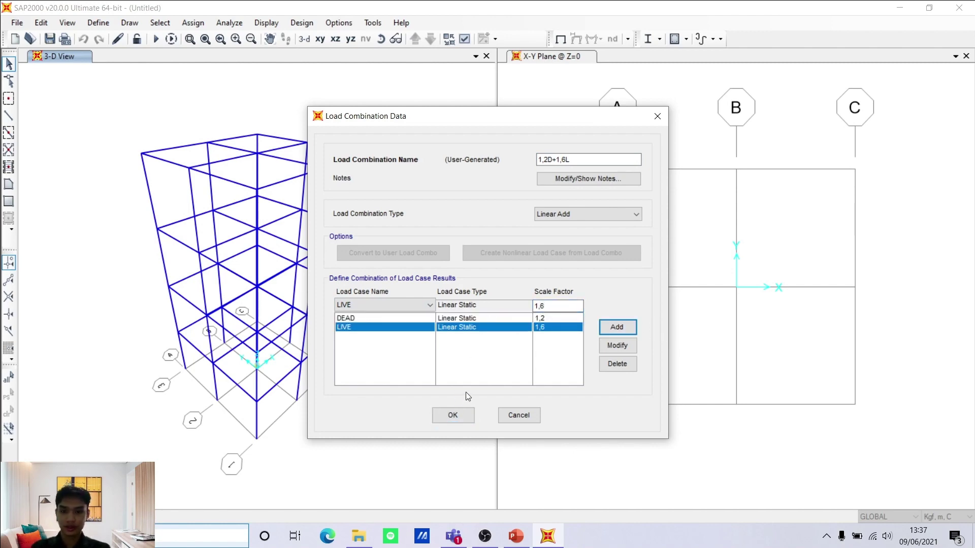
{"action": "left_click", "coordinate": [452, 415]}
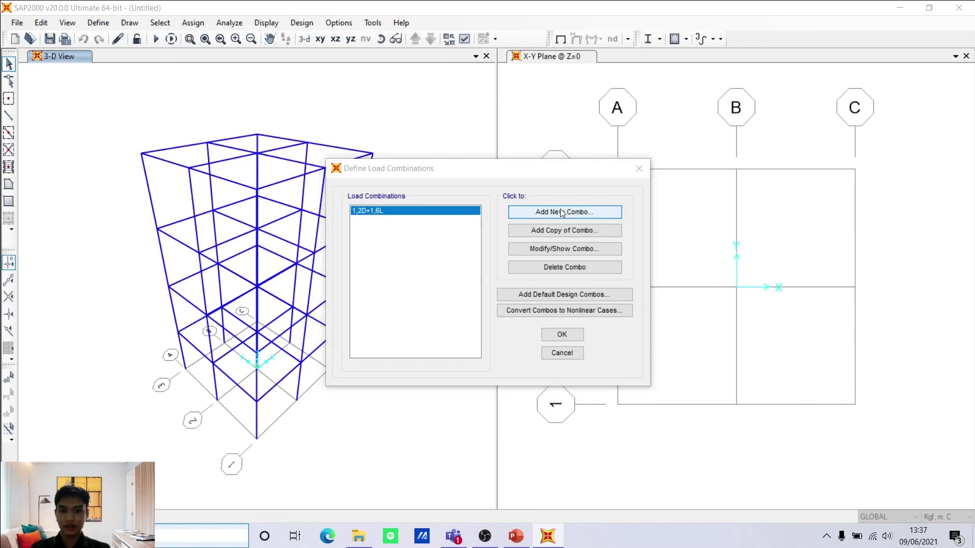
Create another load combination and name it 1,2D+0,5L+E.
{"action": "left_click", "coordinate": [562, 213]}
{"action": "left_click", "coordinate": [568, 161]}
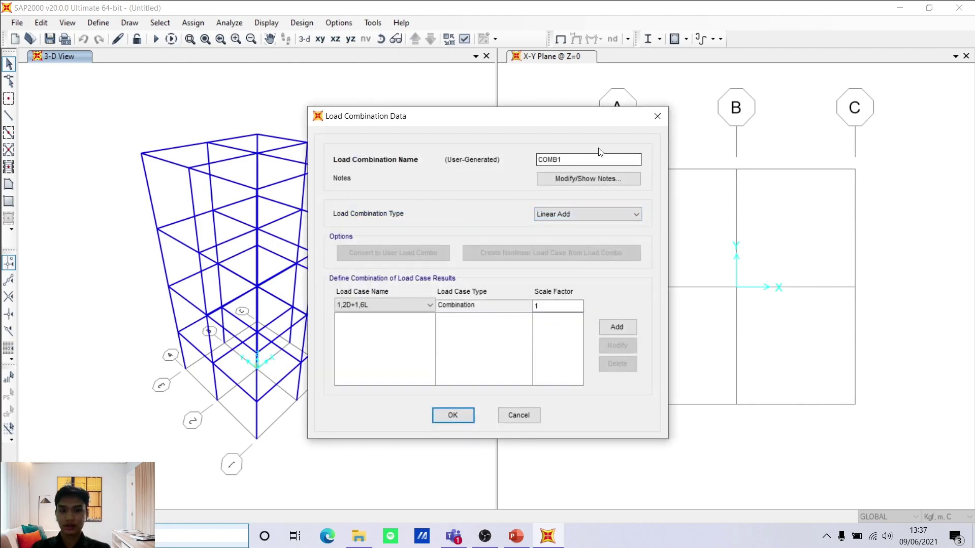
{"action": "double_click", "coordinate": [568, 160]}
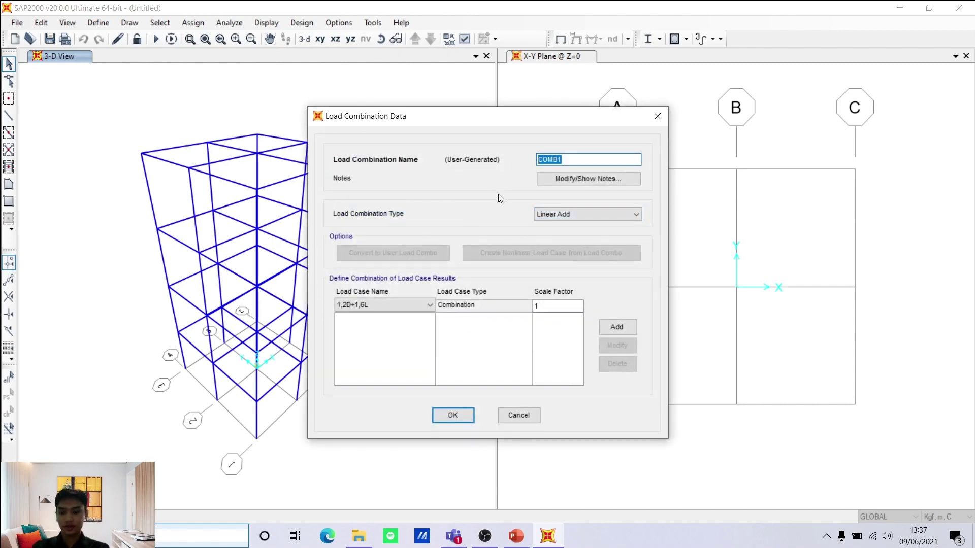
{"action": "type", "text": "1,2D+0,5L+E"}
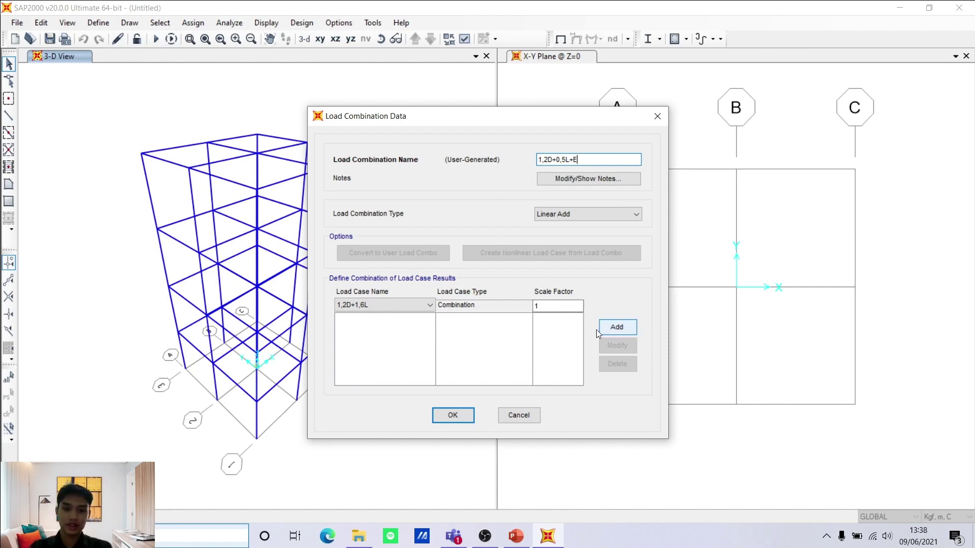
Add DEAD with scale factor 1,2 and LIVE with scale factor 0,5 to combination 1,2D+0,5L+E.
{"action": "left_click", "coordinate": [412, 305]}
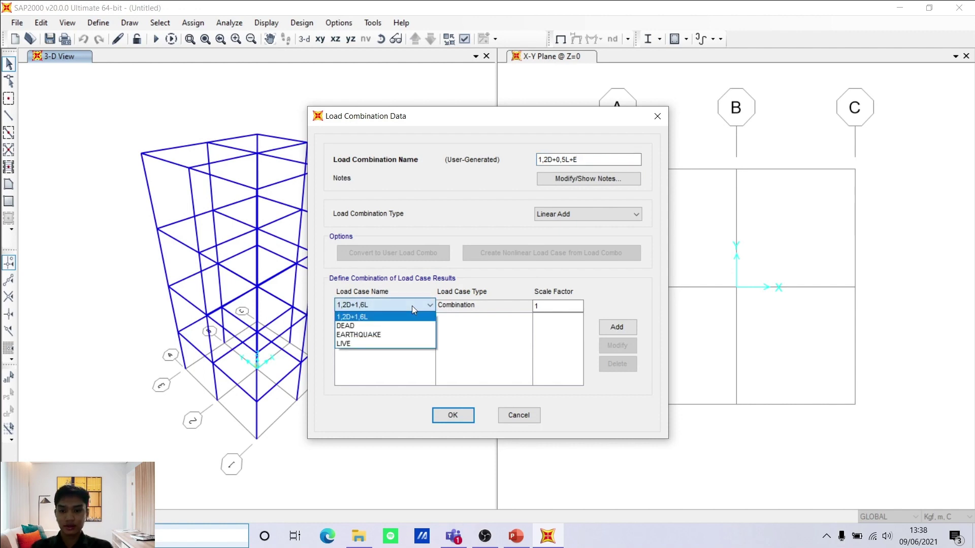
{"action": "left_click", "coordinate": [401, 326]}
{"action": "left_click", "coordinate": [569, 305]}
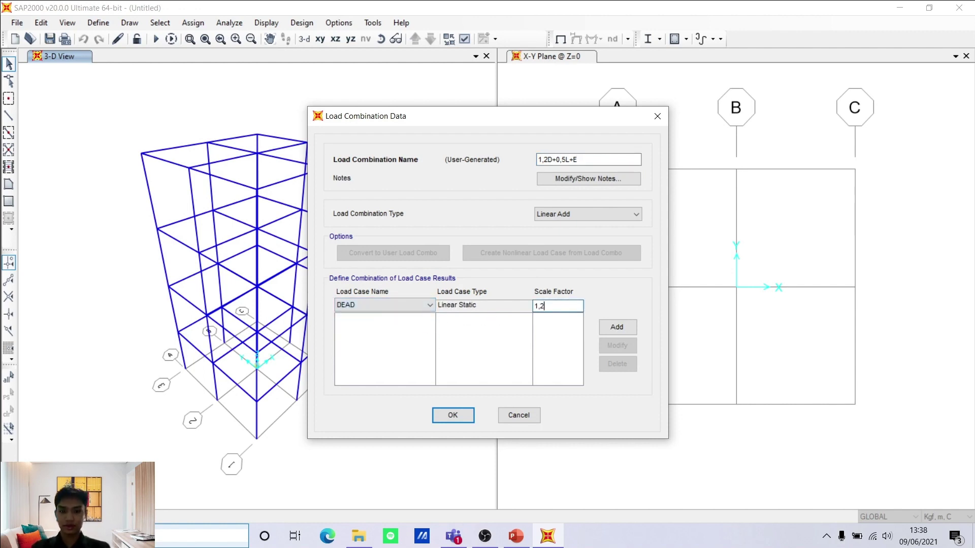
{"action": "left_click", "coordinate": [616, 327]}
{"action": "double_click", "coordinate": [535, 305]}
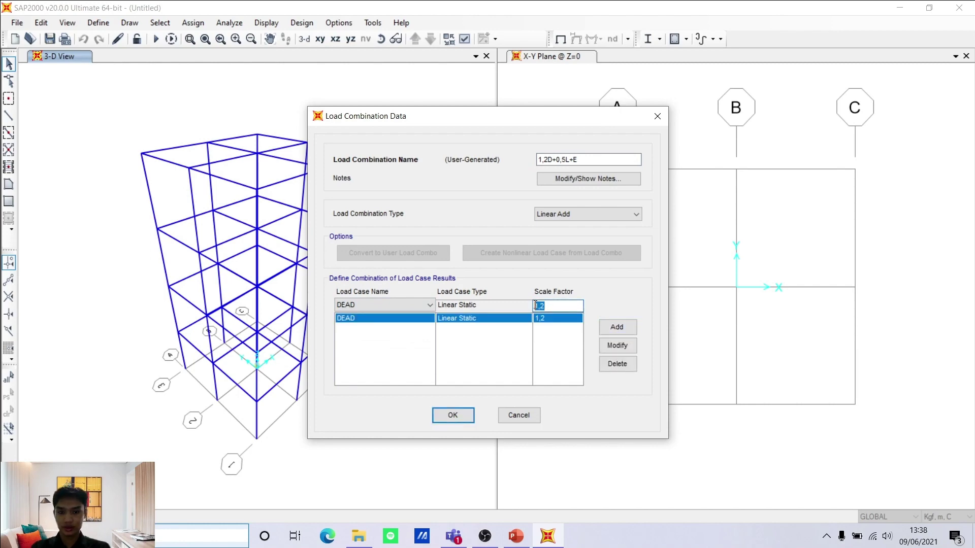
{"action": "type", "text": "0,5"}
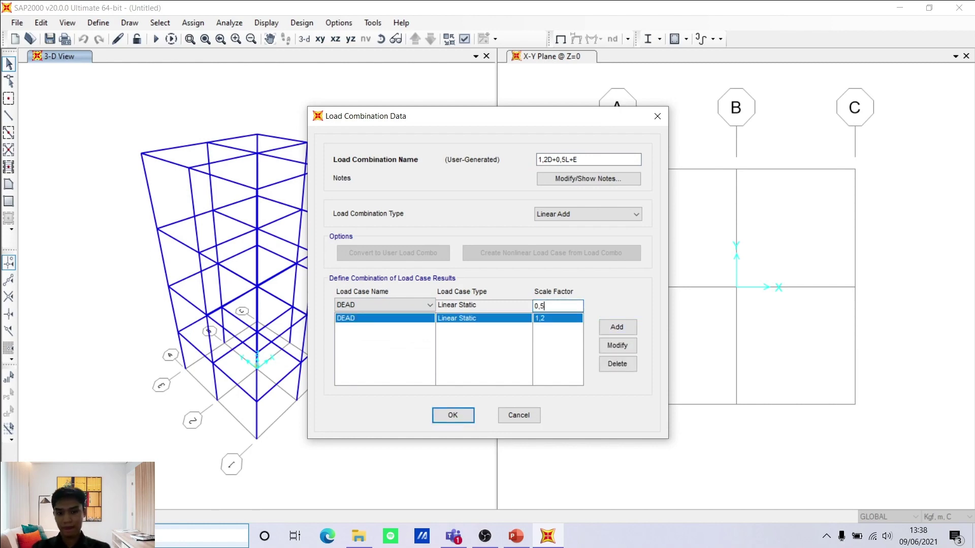
{"action": "left_click", "coordinate": [416, 303]}
{"action": "left_click", "coordinate": [391, 344]}
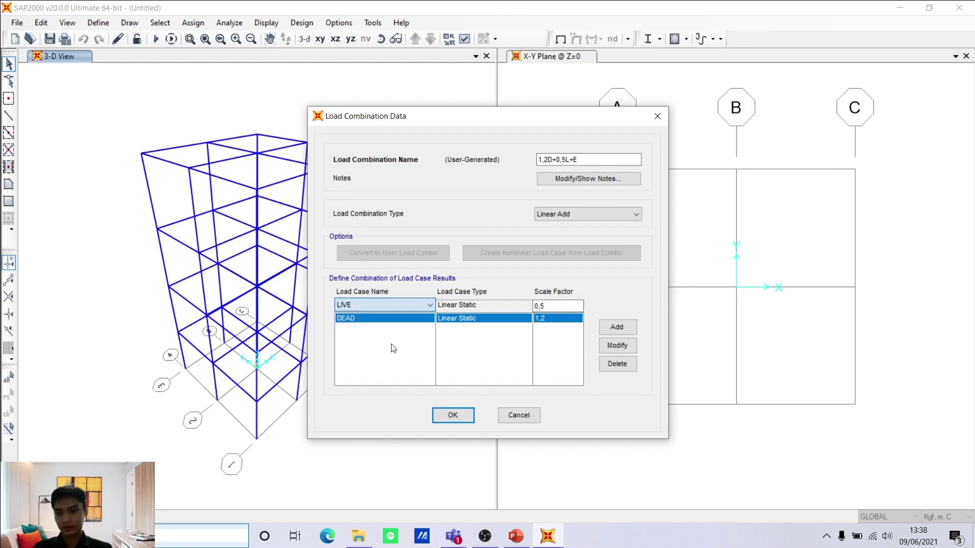
{"action": "left_click", "coordinate": [621, 333]}
Add EARTHQUAKE with scale factor 1 to combination 1,2D+0,5L+E and accept the combination.
{"action": "left_click", "coordinate": [425, 305]}
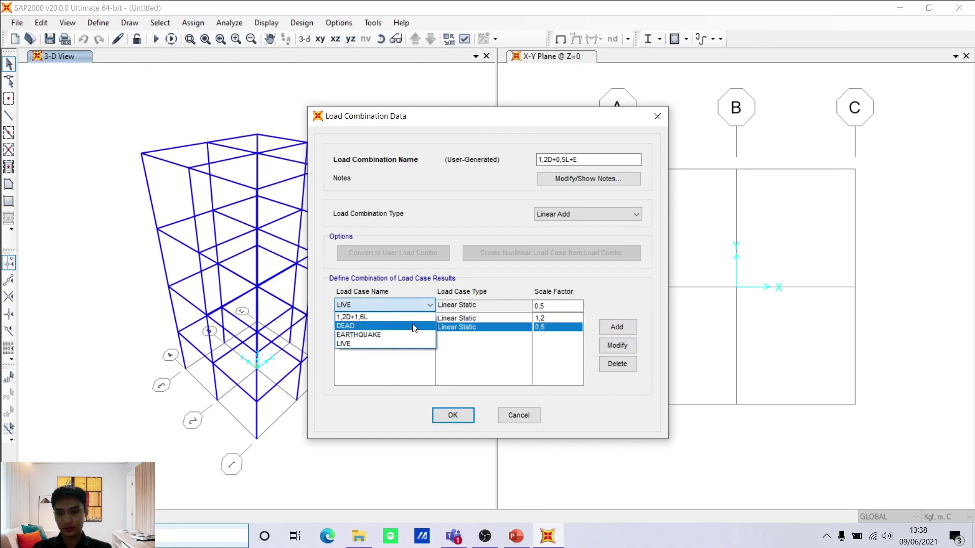
{"action": "left_click", "coordinate": [405, 338]}
{"action": "key", "text": "Tab"}
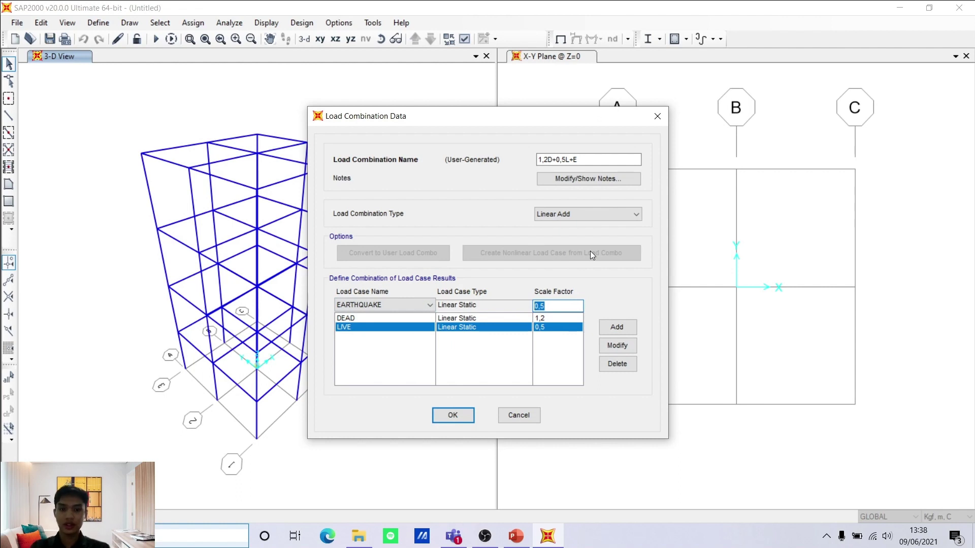
{"action": "type", "text": "1"}
{"action": "left_click", "coordinate": [614, 325]}
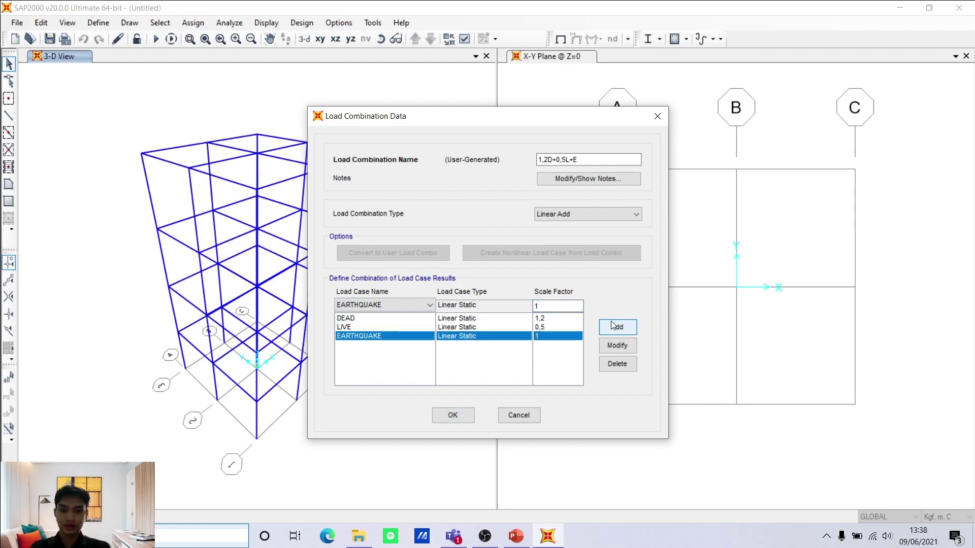
{"action": "left_click", "coordinate": [472, 413]}
Create another load combination, check the required combinations in PowerPoint, and name it 1,2D+0,5L-E in SAP2000.
{"action": "left_click", "coordinate": [555, 215]}
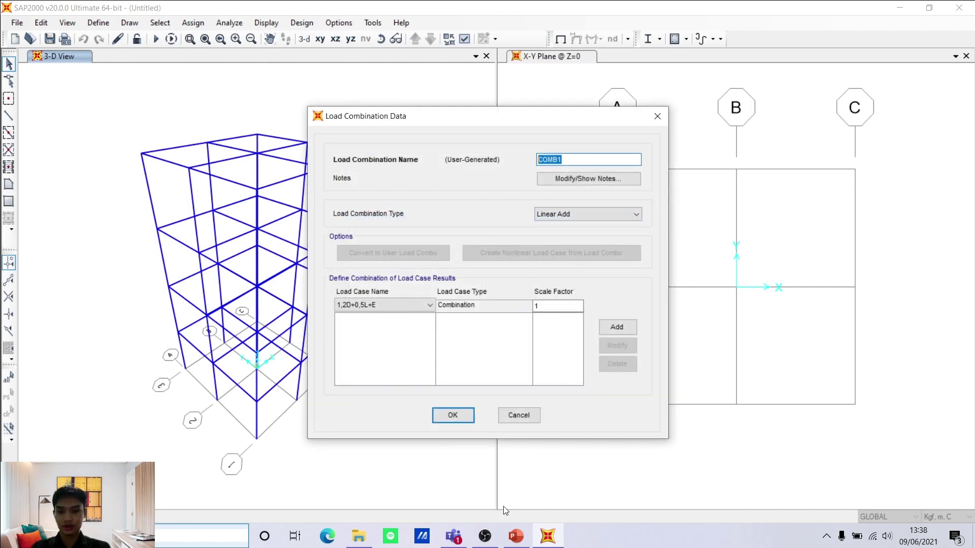
{"action": "left_click", "coordinate": [516, 528]}
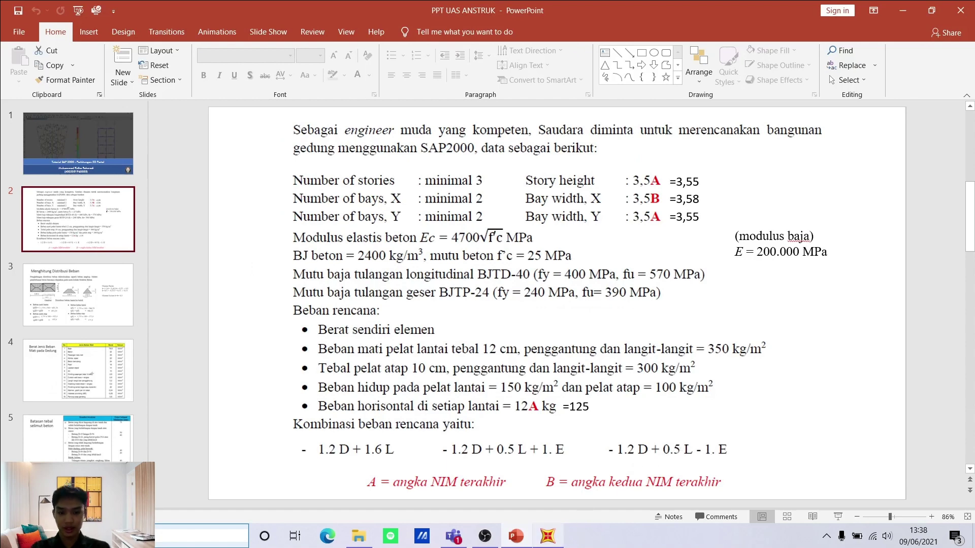
{"action": "left_click", "coordinate": [550, 537]}
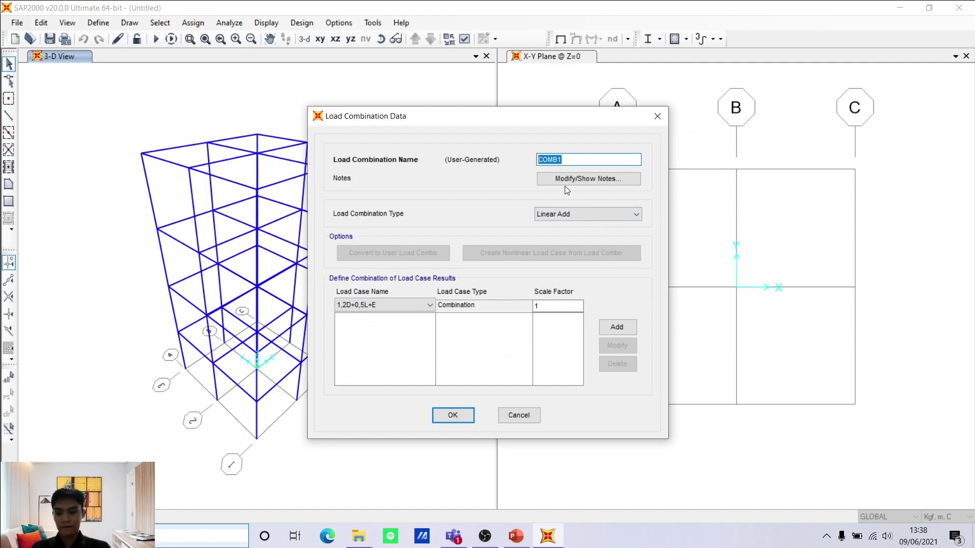
{"action": "type", "text": "1,2D+"}
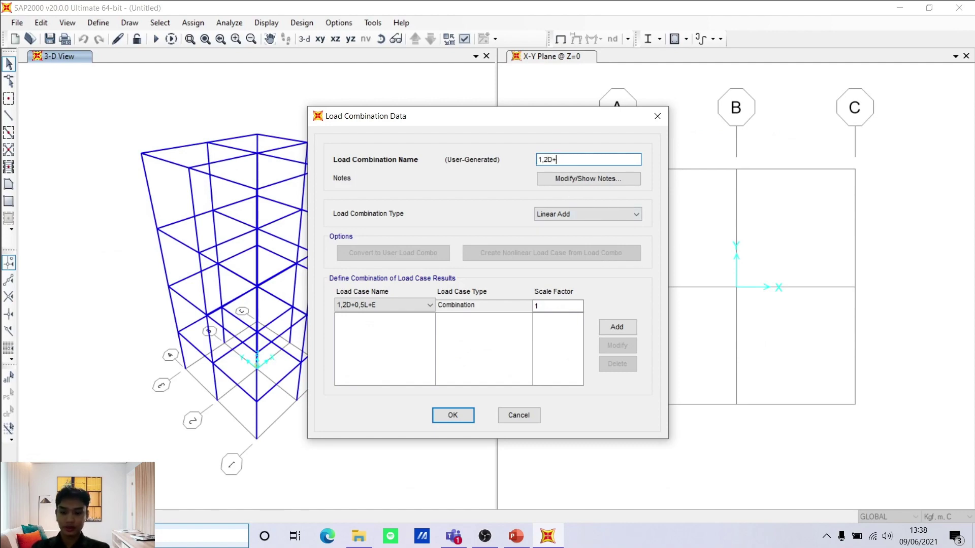
{"action": "type", "text": "0,5L-E"}
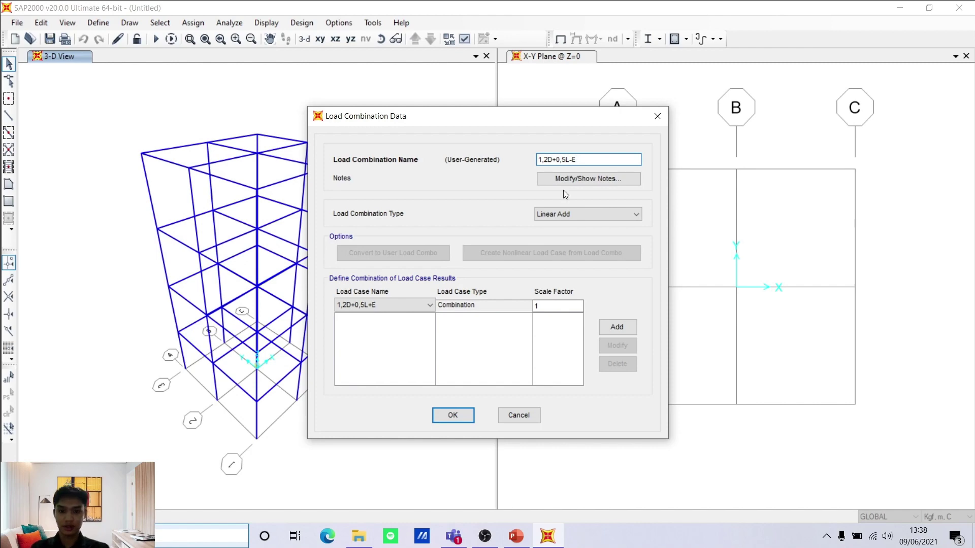
Add DEAD with scale factor 1,2 and LIVE with scale factor 0,5 to combination 1,2D+0,5L-E.
{"action": "left_click", "coordinate": [374, 303]}
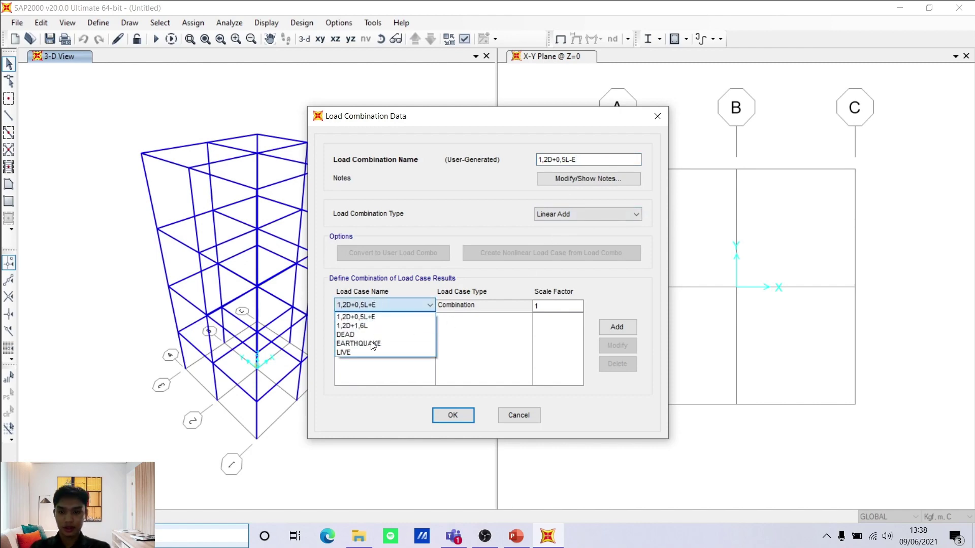
{"action": "left_click", "coordinate": [375, 335]}
{"action": "left_click", "coordinate": [541, 304]}
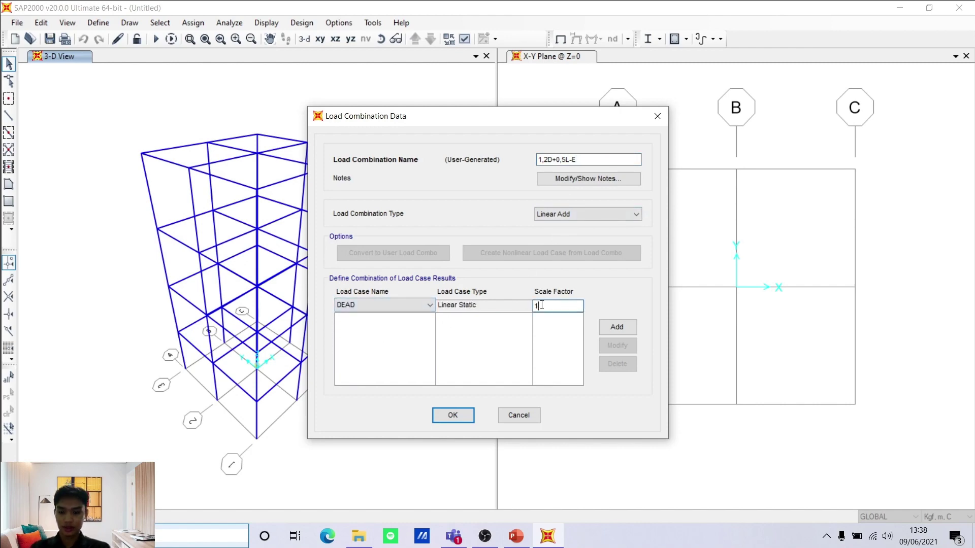
{"action": "type", "text": ",2"}
{"action": "left_click", "coordinate": [616, 327]}
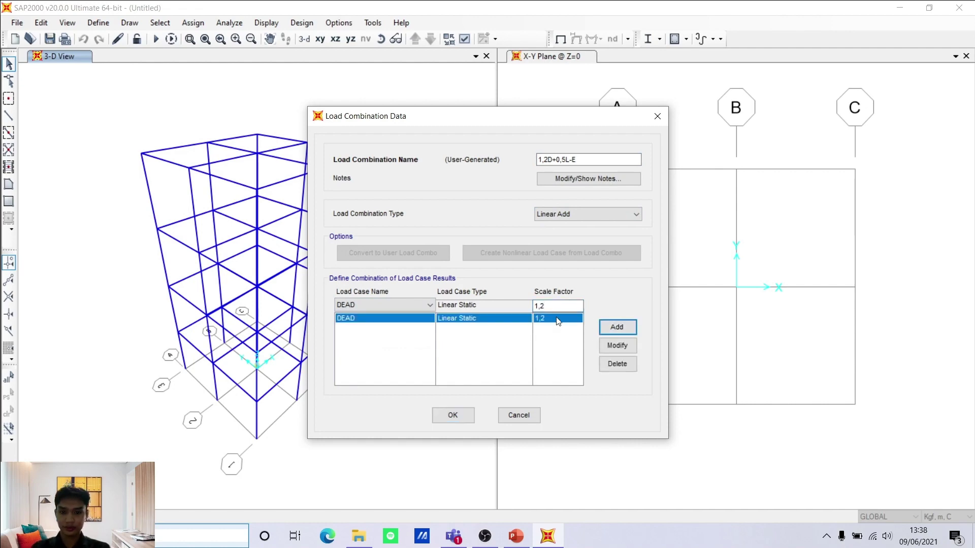
{"action": "left_click", "coordinate": [559, 317]}
{"action": "type", "text": "0,5"}
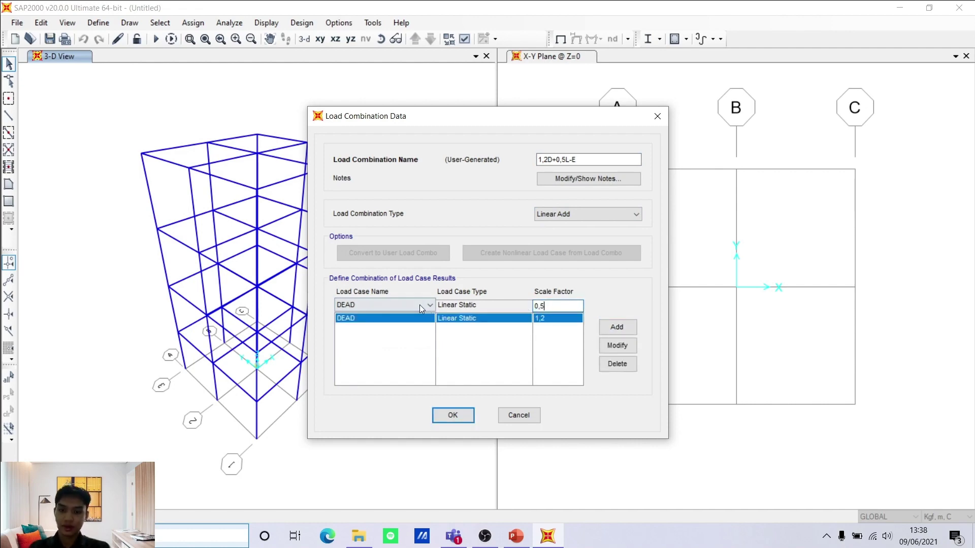
{"action": "left_click", "coordinate": [419, 304]}
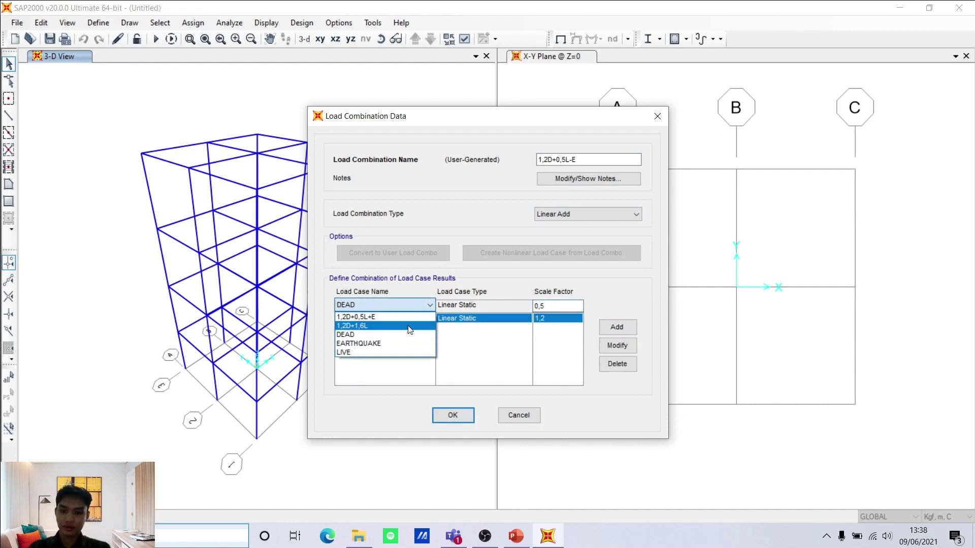
{"action": "left_click", "coordinate": [391, 350]}
{"action": "left_click", "coordinate": [617, 327]}
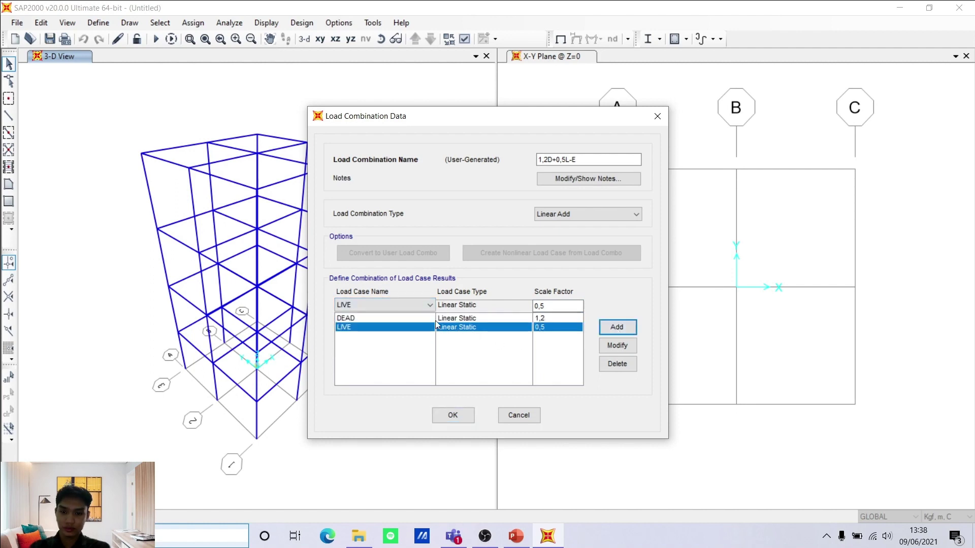
Add EARTHQUAKE with scale factor -1 to combination 1,2D+0,5L-E and accept all load combinations.
{"action": "left_click", "coordinate": [430, 305]}
{"action": "left_click", "coordinate": [395, 355]}
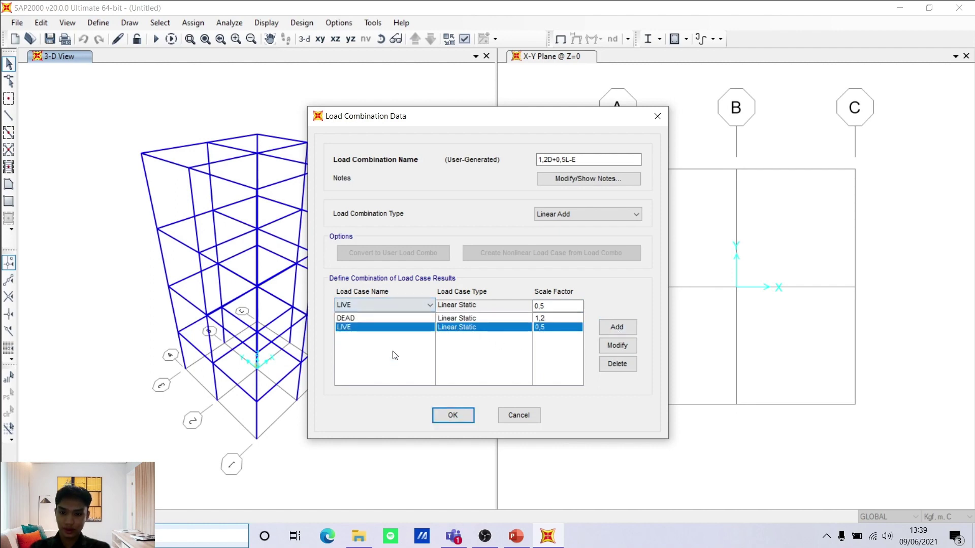
{"action": "left_click", "coordinate": [426, 304]}
{"action": "left_click", "coordinate": [383, 347]}
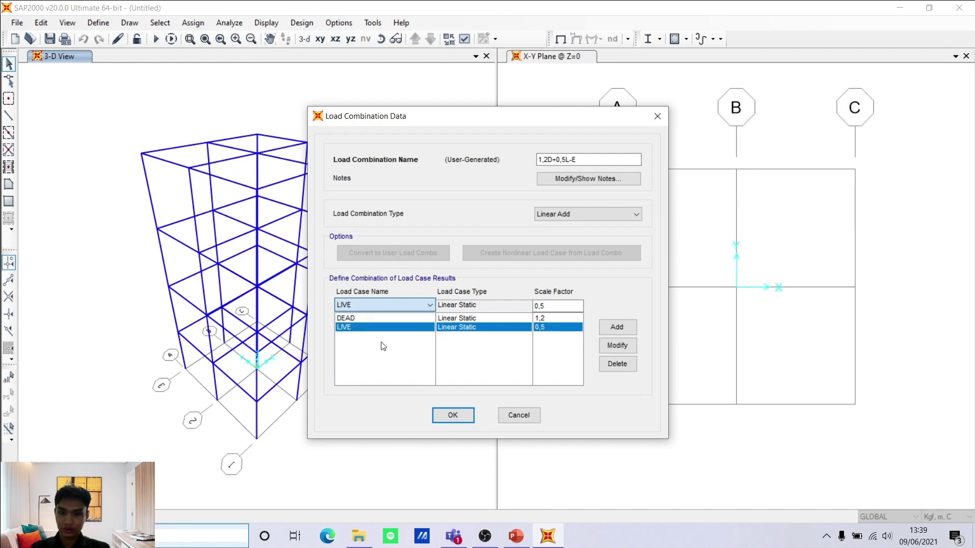
{"action": "key", "text": "Down"}
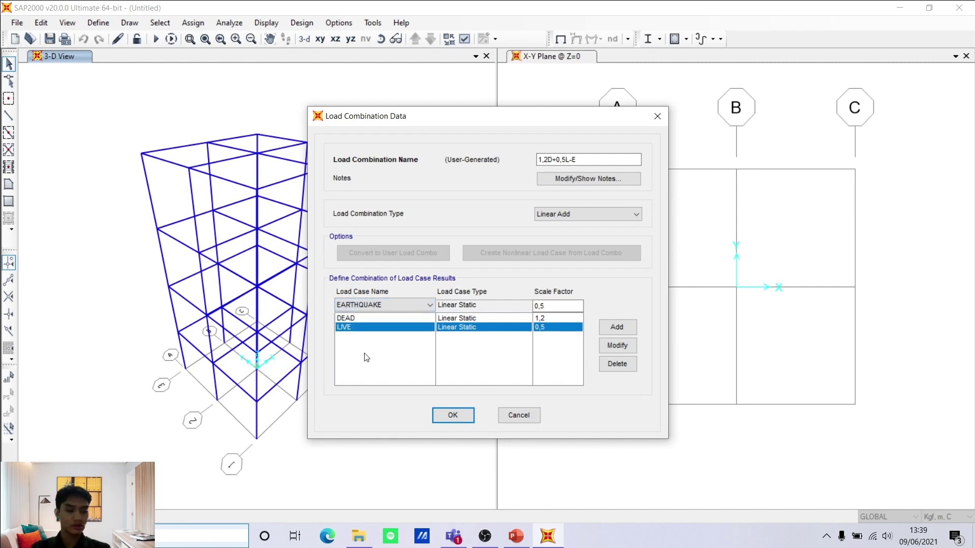
{"action": "double_click", "coordinate": [554, 307]}
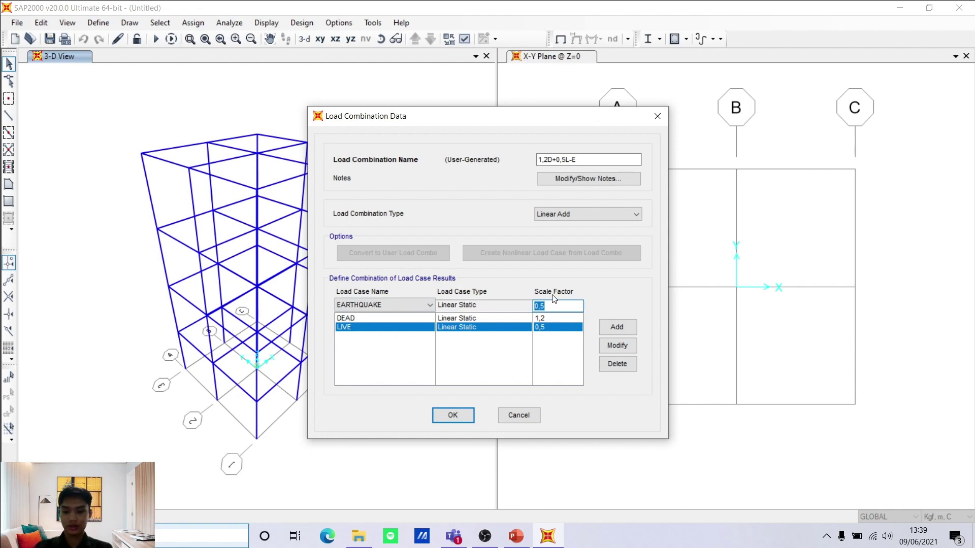
{"action": "type", "text": "-1"}
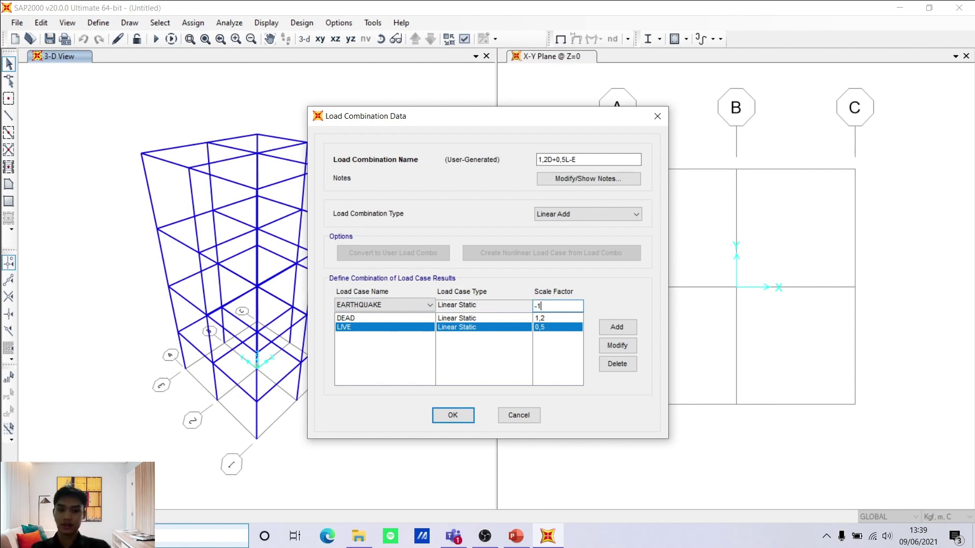
{"action": "left_click", "coordinate": [616, 327]}
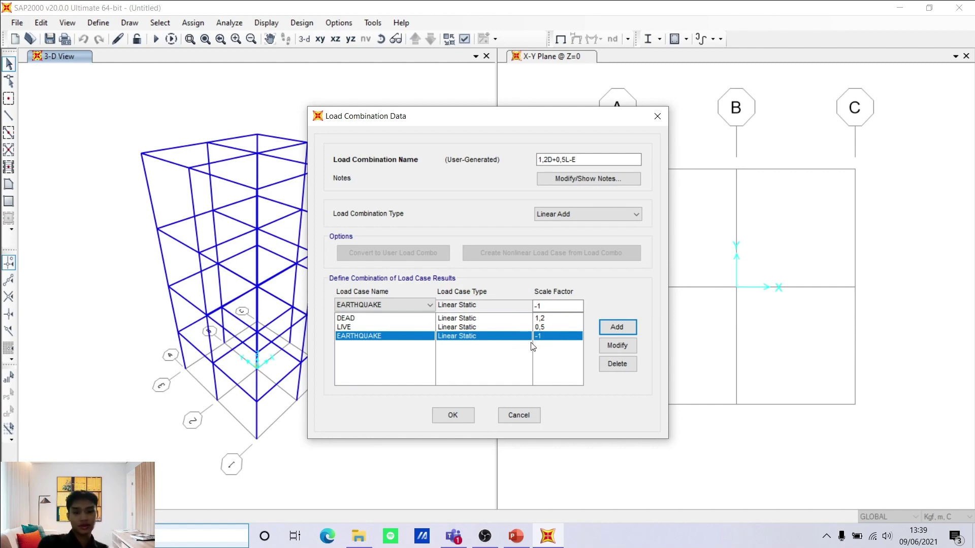
{"action": "left_click", "coordinate": [452, 415]}
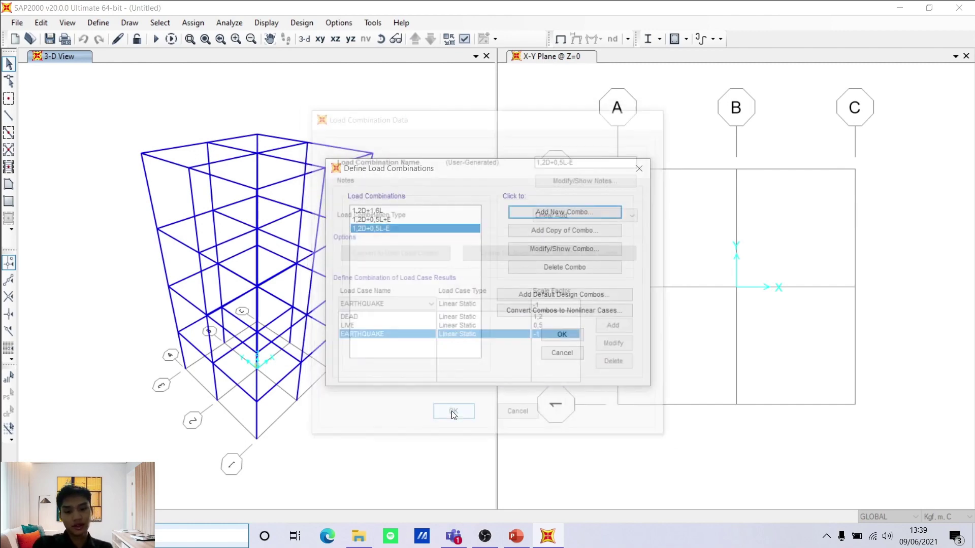
{"action": "left_click", "coordinate": [561, 335]}
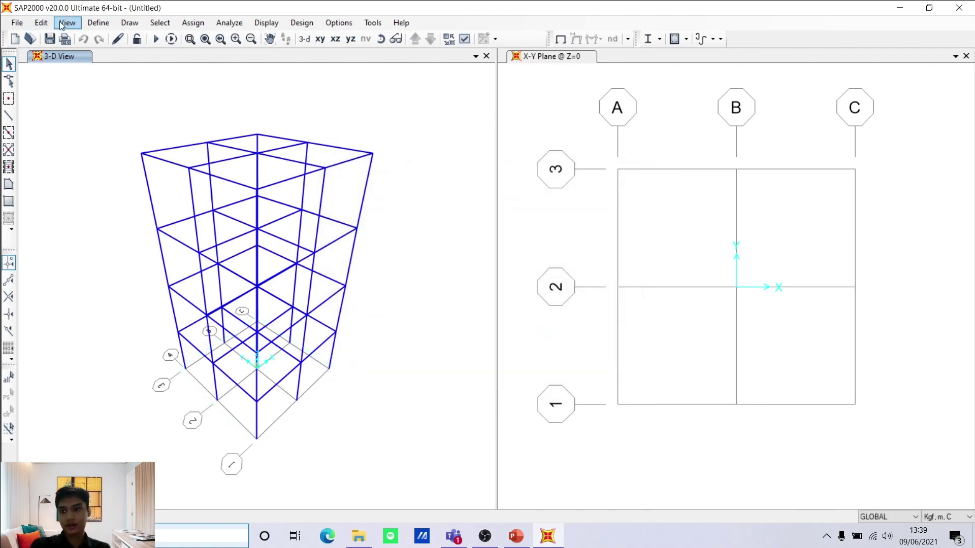
{"action": "left_click", "coordinate": [109, 25]}
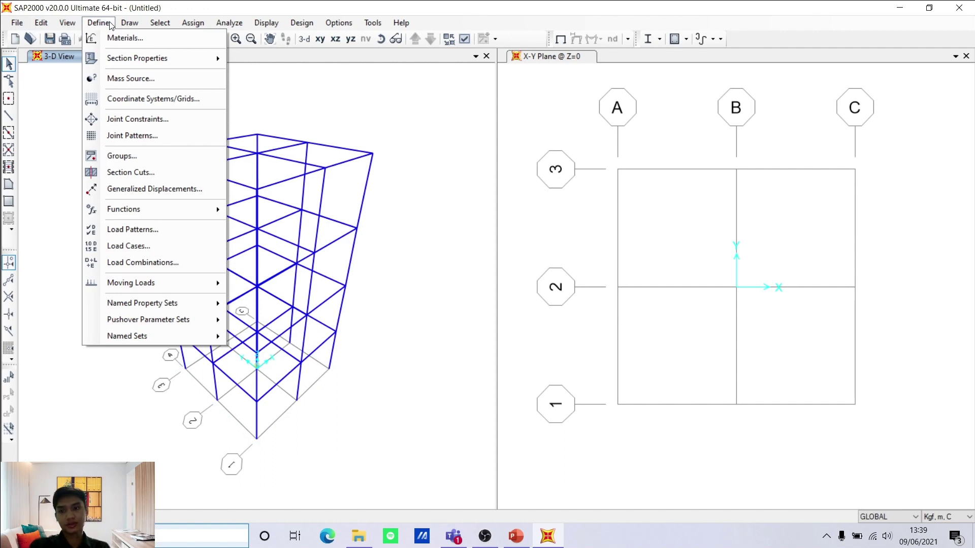
{"action": "left_click", "coordinate": [109, 23]}
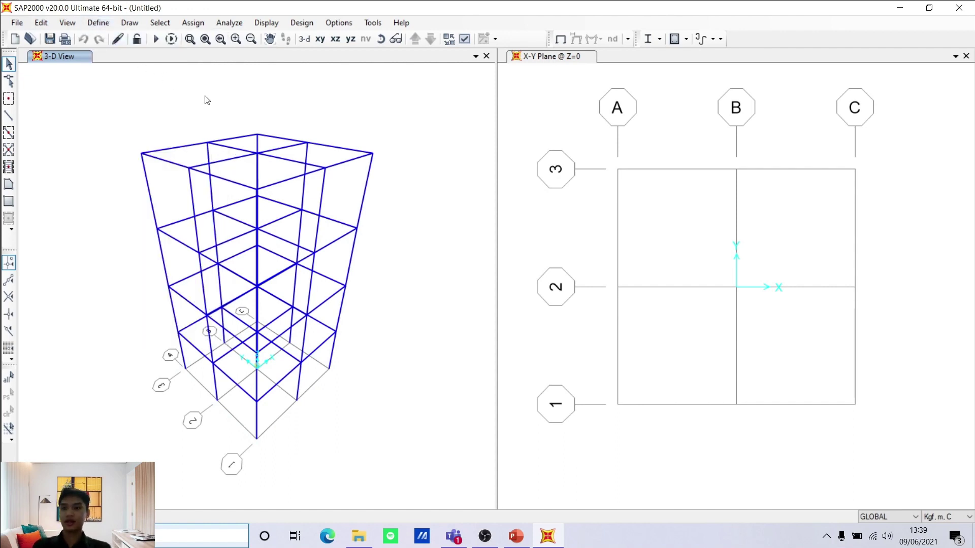
Assign fixed joint restraints, with all translations and rotations restrained, to every base joint in the X-Y plane at Z=0.
{"action": "left_click", "coordinate": [200, 24]}
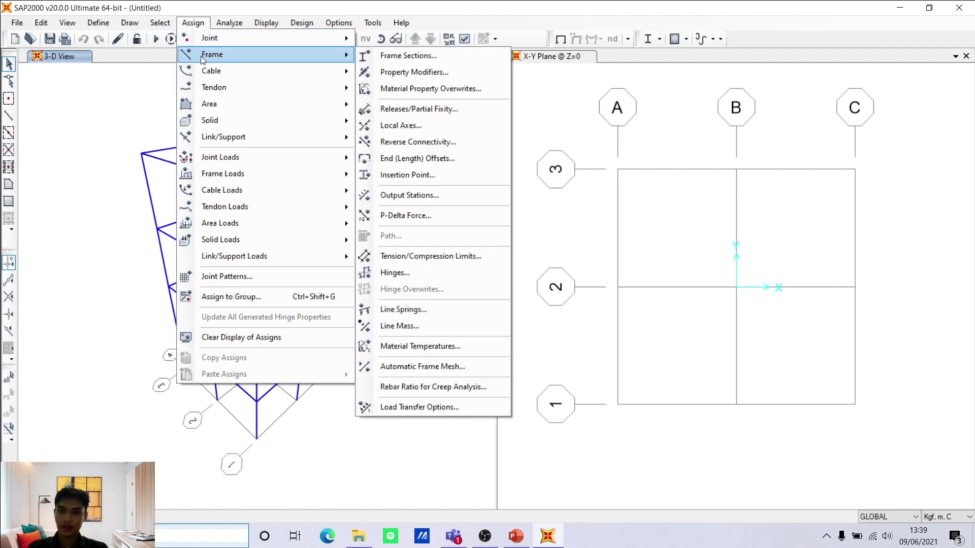
{"action": "mouse_move", "coordinate": [214, 43]}
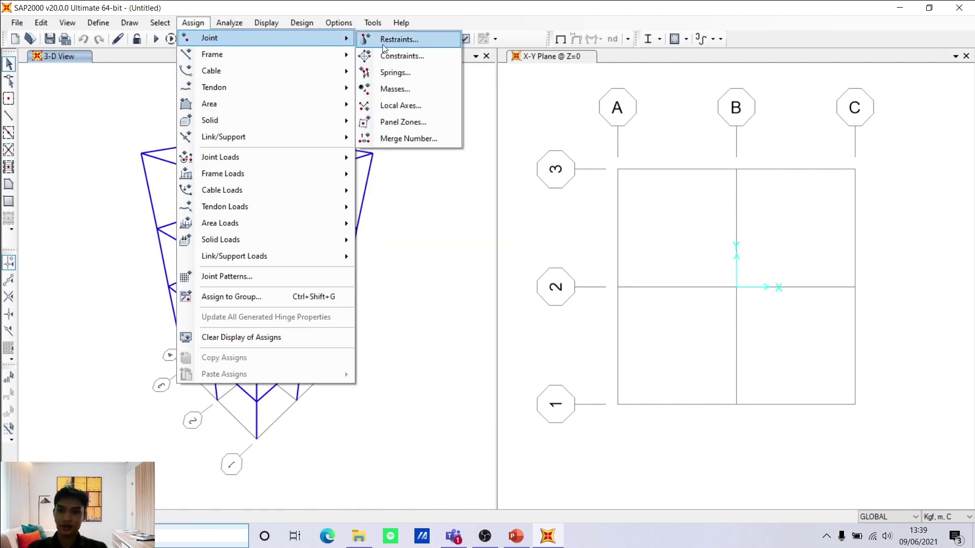
{"action": "left_click", "coordinate": [398, 42]}
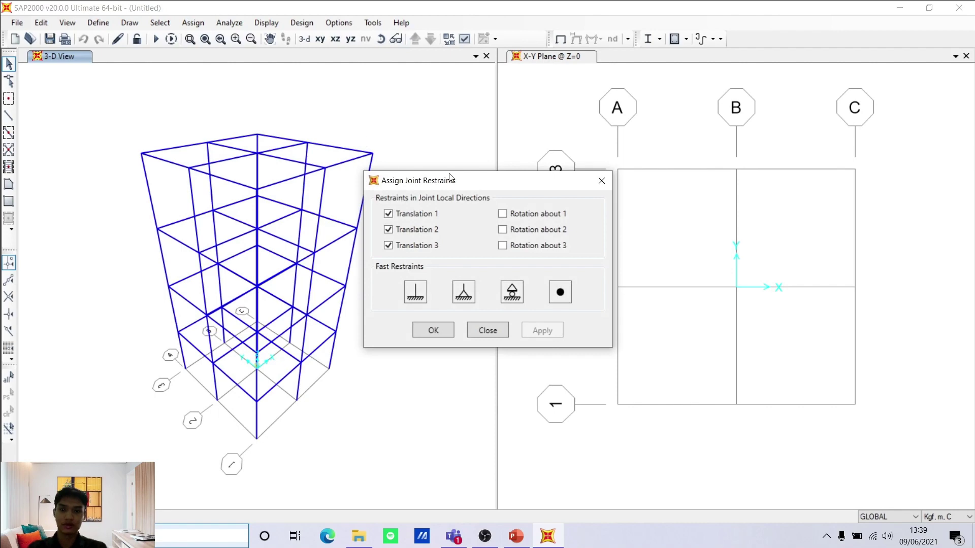
{"action": "left_click_drag", "start_coordinate": [468, 183], "coordinate": [363, 132]}
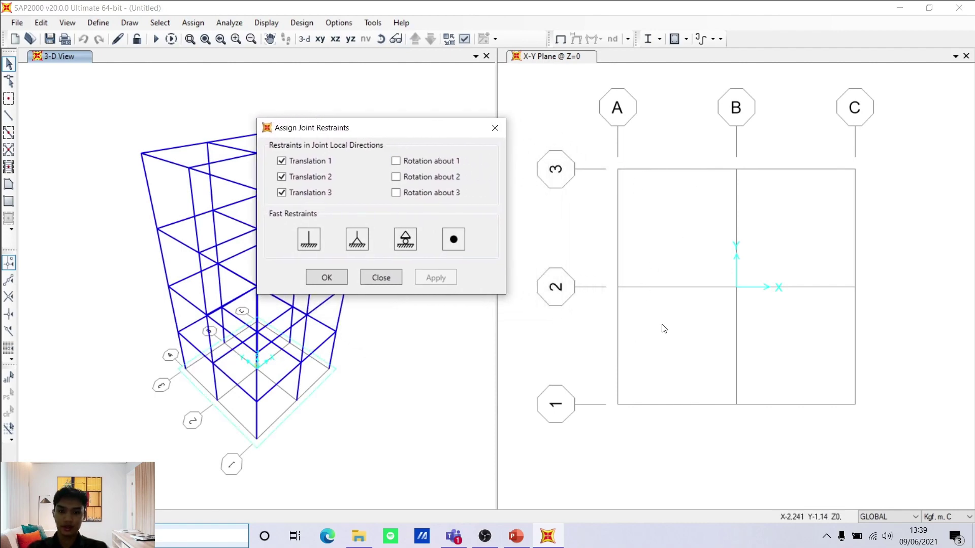
{"action": "left_click", "coordinate": [582, 311]}
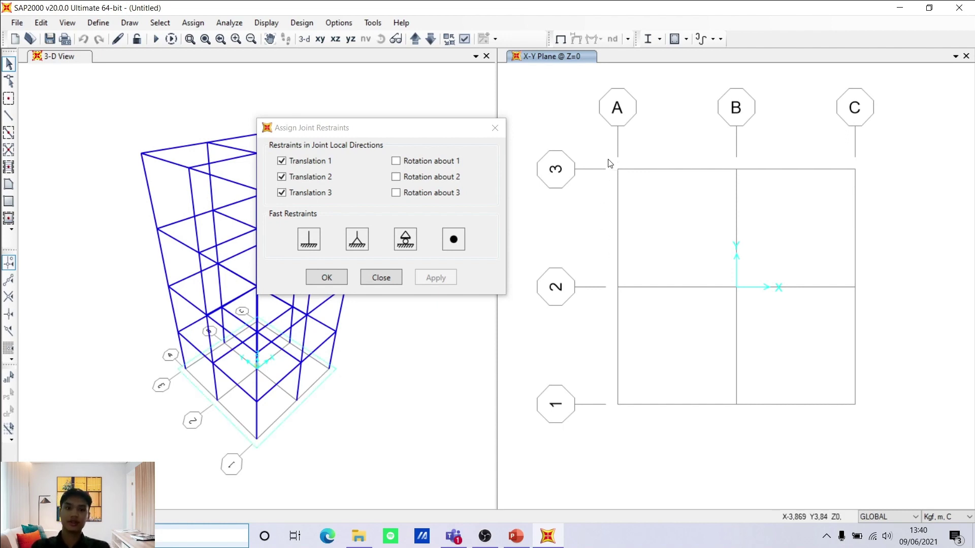
{"action": "left_click_drag", "start_coordinate": [608, 159], "coordinate": [871, 445]}
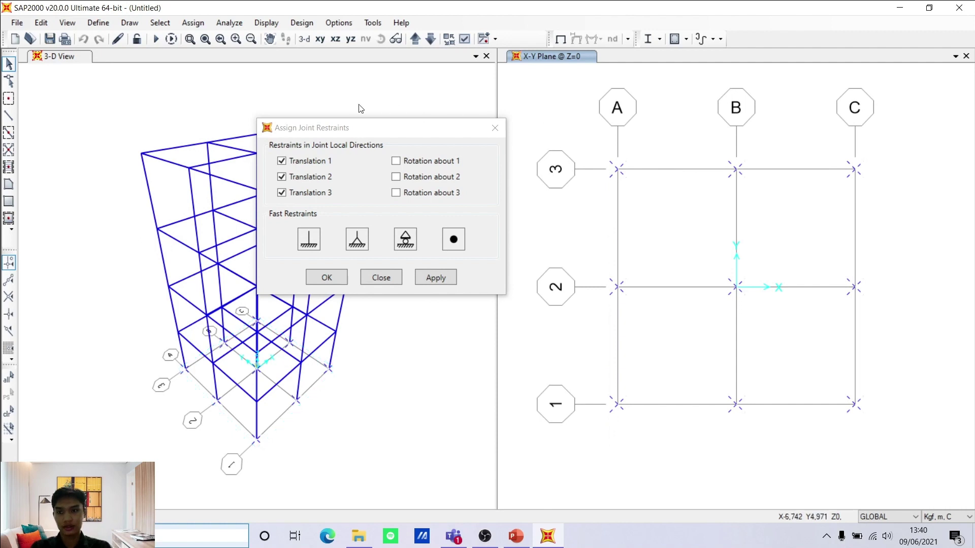
{"action": "left_click", "coordinate": [316, 239]}
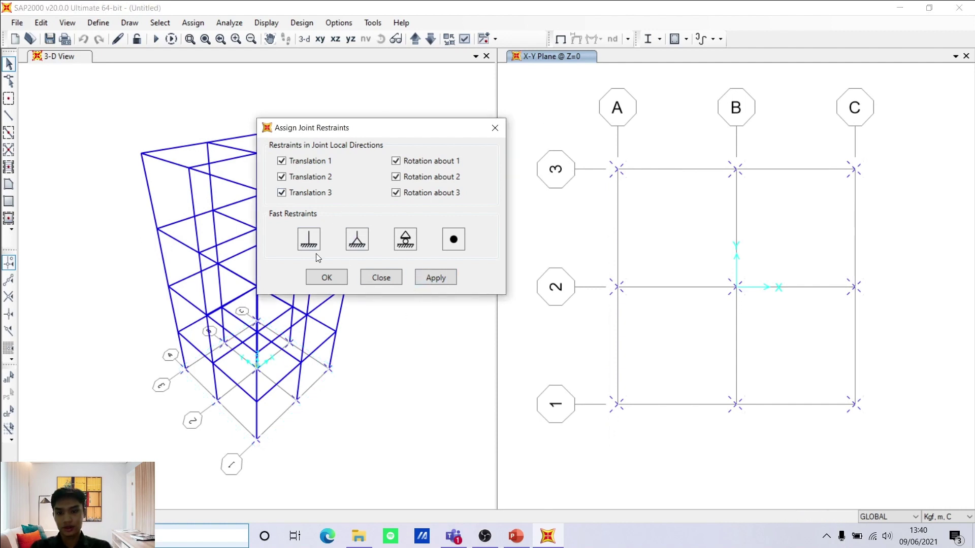
{"action": "left_click", "coordinate": [442, 282]}
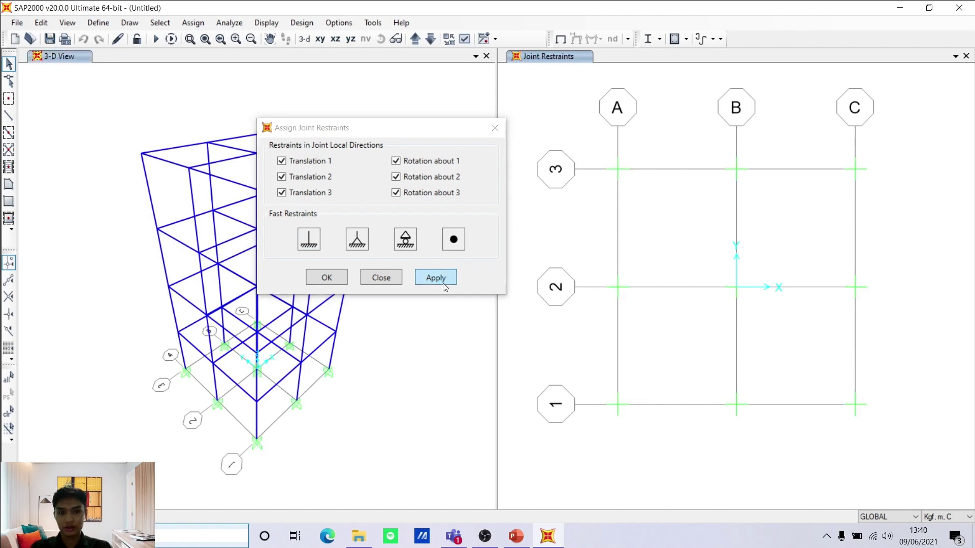
{"action": "left_click_drag", "start_coordinate": [369, 136], "coordinate": [510, 135]}
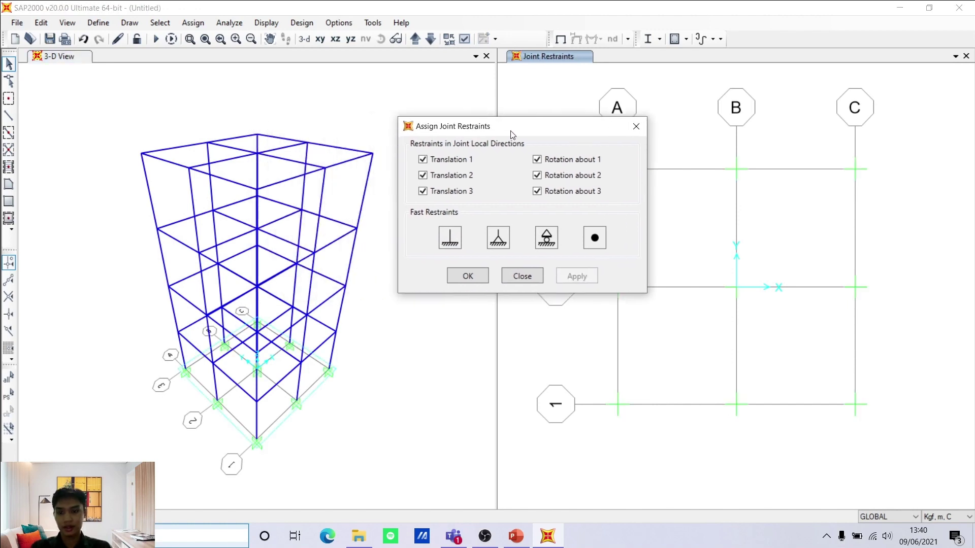
{"action": "left_click", "coordinate": [311, 383]}
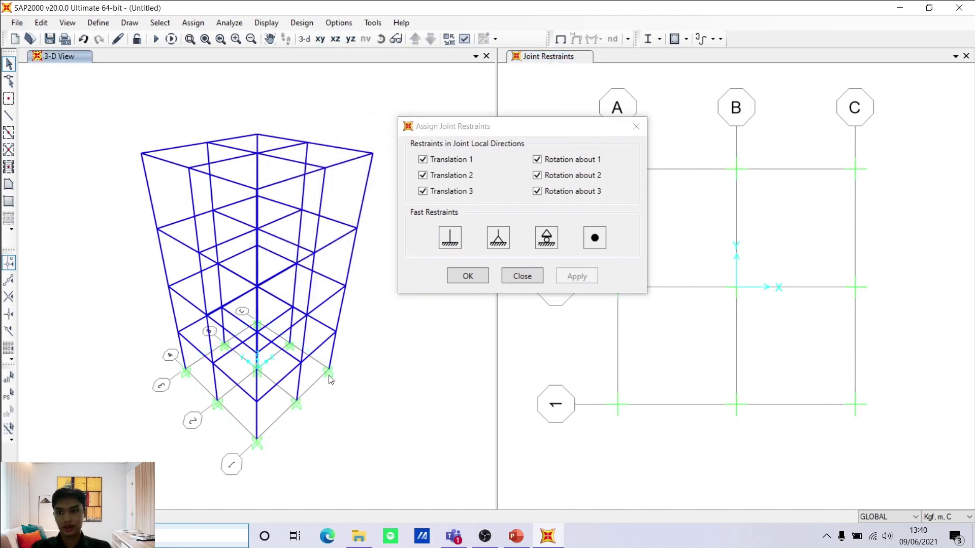
{"action": "left_click", "coordinate": [479, 277]}
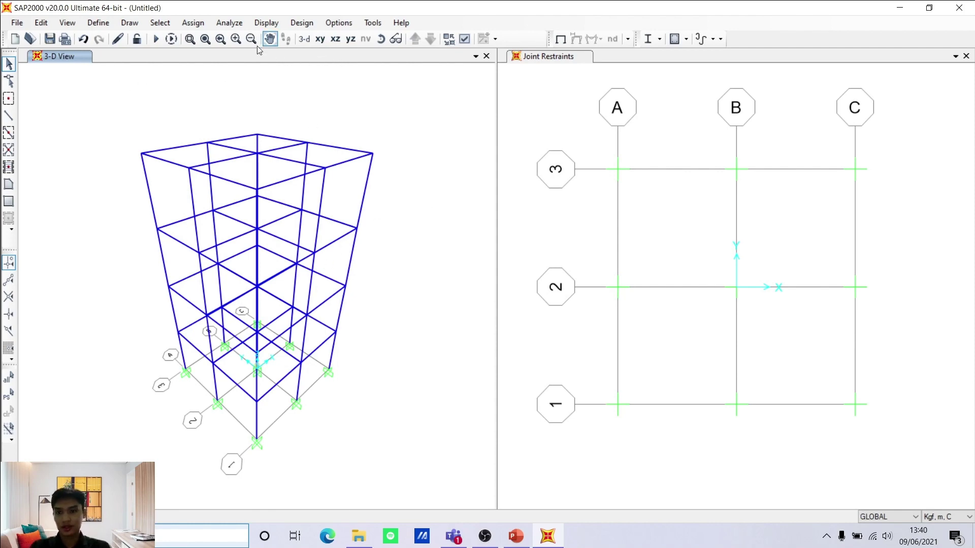
Open the frame section assignment and turn on frame section names in the 3-D view.
{"action": "left_click", "coordinate": [194, 22]}
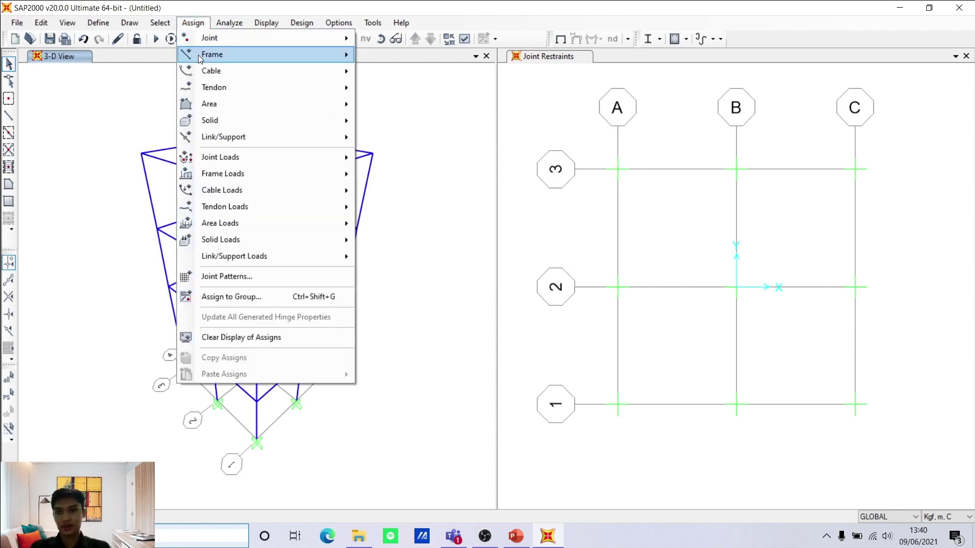
{"action": "mouse_move", "coordinate": [198, 55]}
{"action": "left_click", "coordinate": [365, 54]}
{"action": "left_click_drag", "start_coordinate": [449, 138], "coordinate": [551, 135]}
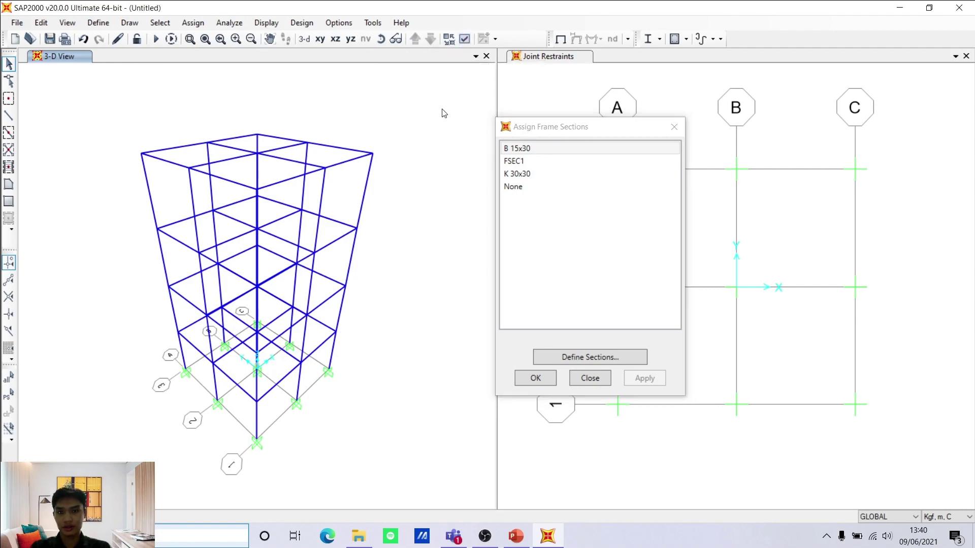
{"action": "left_click", "coordinate": [464, 39]}
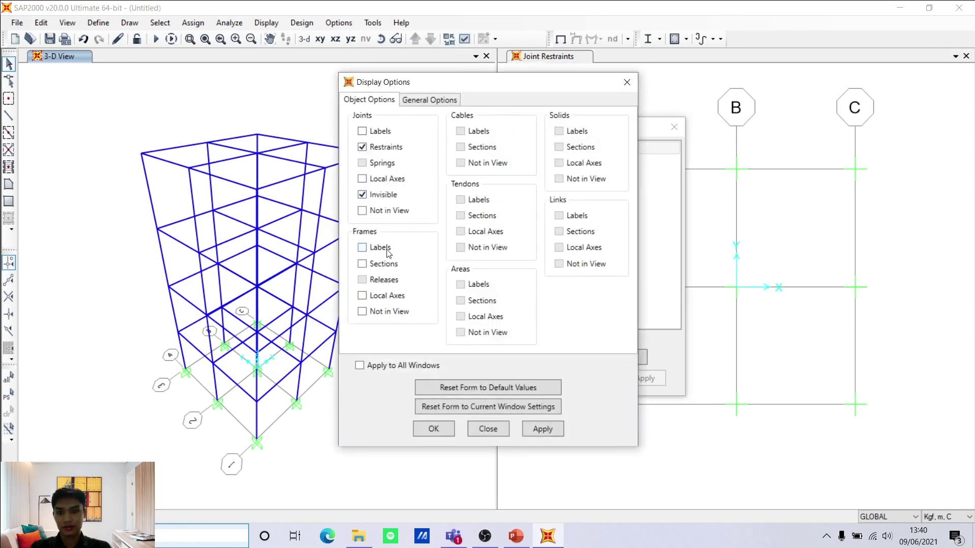
{"action": "left_click", "coordinate": [543, 428]}
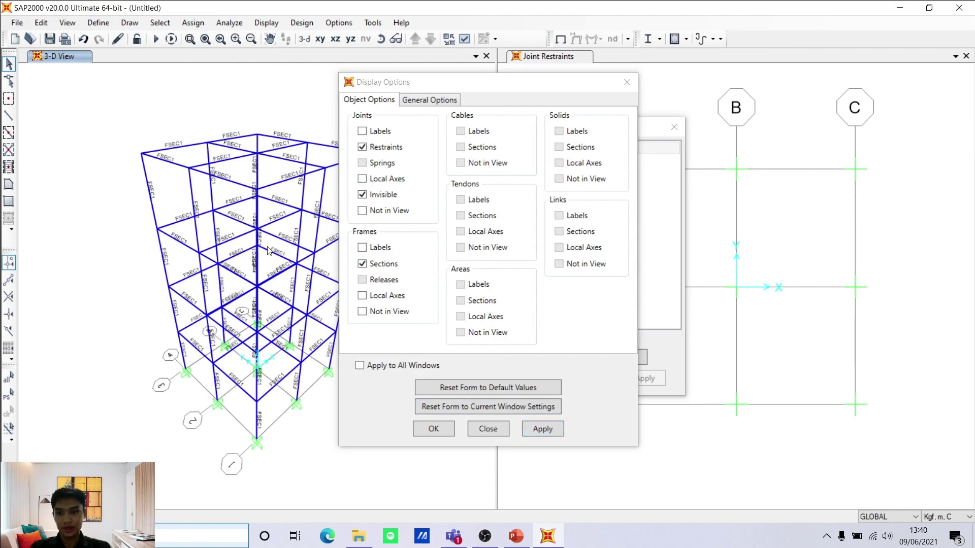
{"action": "left_click_drag", "start_coordinate": [487, 89], "coordinate": [713, 109]}
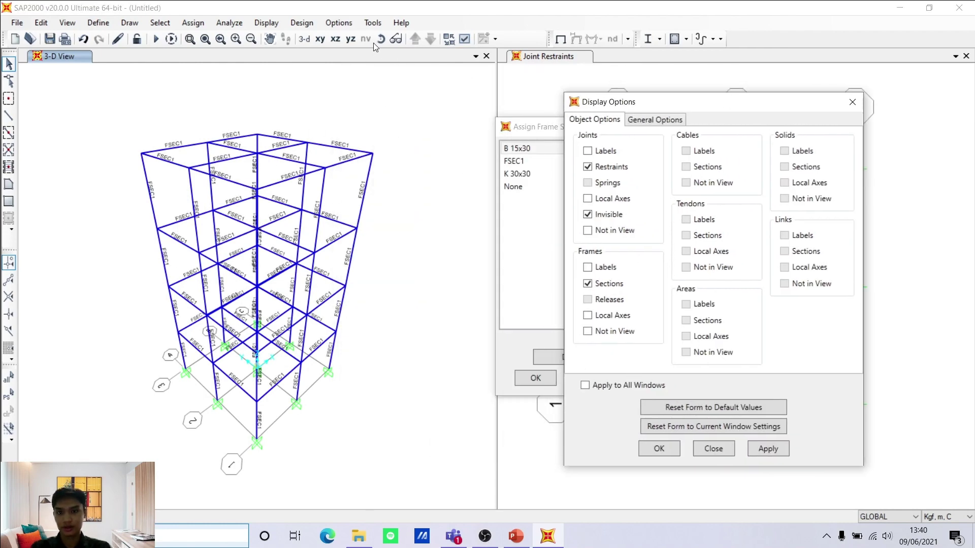
Assign section B 15x30 to all beams spanning between grid lines 1, 2 and 3 on every storey.
{"action": "left_click", "coordinate": [337, 148]}
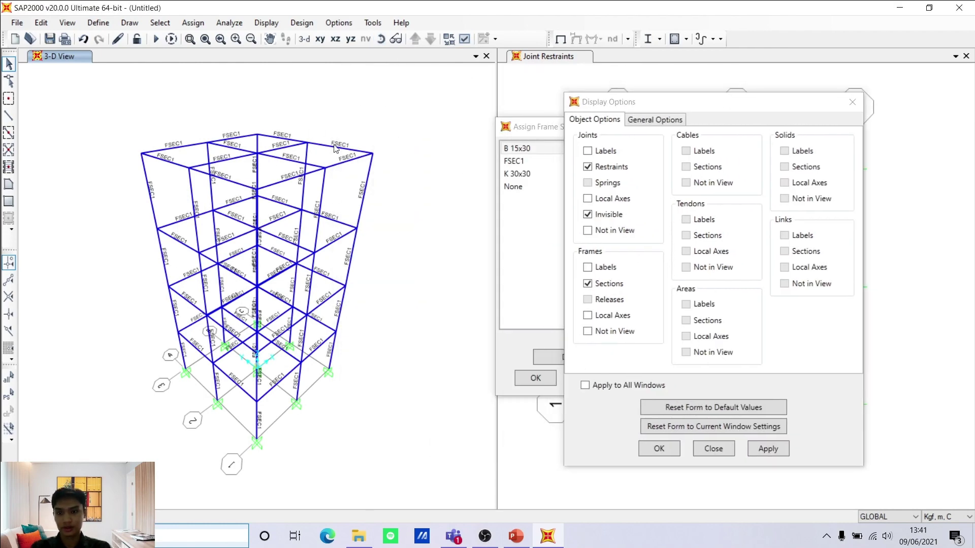
{"action": "left_click", "coordinate": [380, 39]}
{"action": "mouse_move", "coordinate": [307, 260]}
{"action": "left_mouse_down"}
{"action": "mouse_move", "coordinate": [379, 254]}
{"action": "mouse_move", "coordinate": [419, 233]}
{"action": "left_mouse_up"}
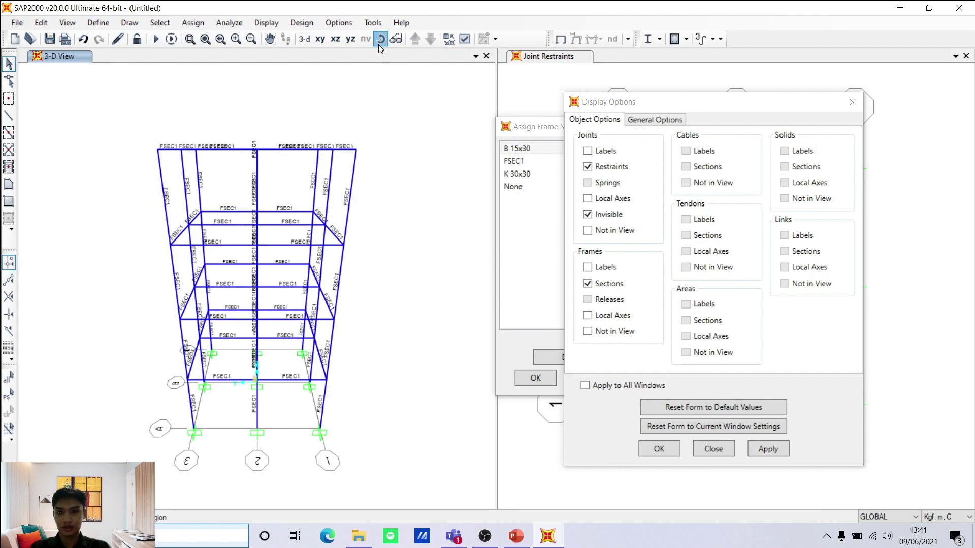
{"action": "left_click_drag", "start_coordinate": [375, 126], "coordinate": [376, 143]}
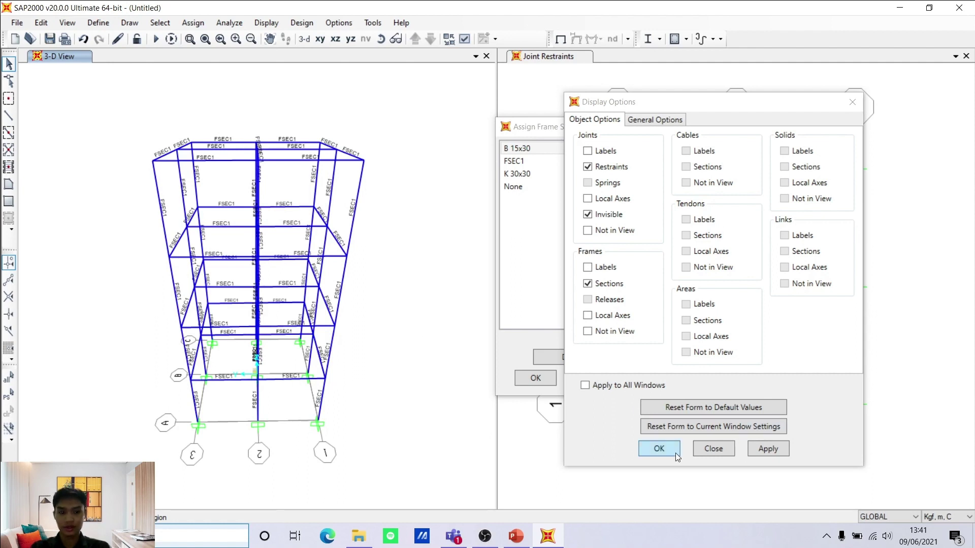
{"action": "left_click", "coordinate": [659, 448]}
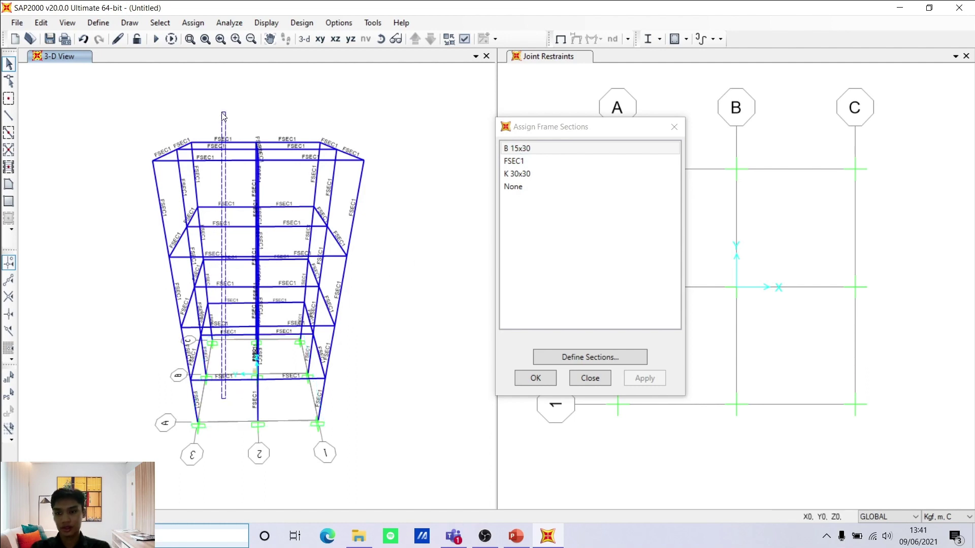
{"action": "left_click_drag", "start_coordinate": [224, 117], "coordinate": [223, 115]}
{"action": "left_click_drag", "start_coordinate": [296, 397], "coordinate": [296, 108]}
{"action": "left_click_drag", "start_coordinate": [290, 399], "coordinate": [286, 111]}
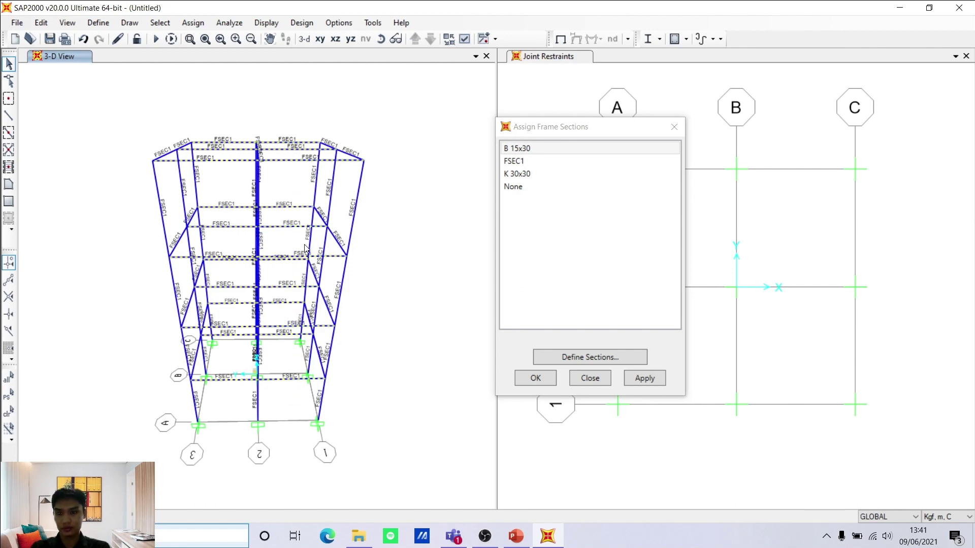
{"action": "left_click", "coordinate": [540, 155]}
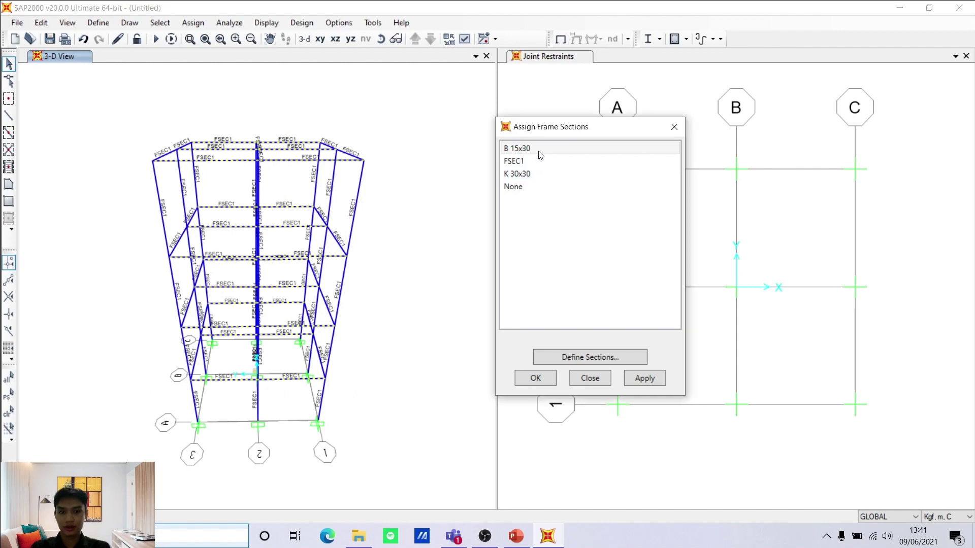
{"action": "left_click", "coordinate": [540, 155]}
{"action": "left_click", "coordinate": [639, 378]}
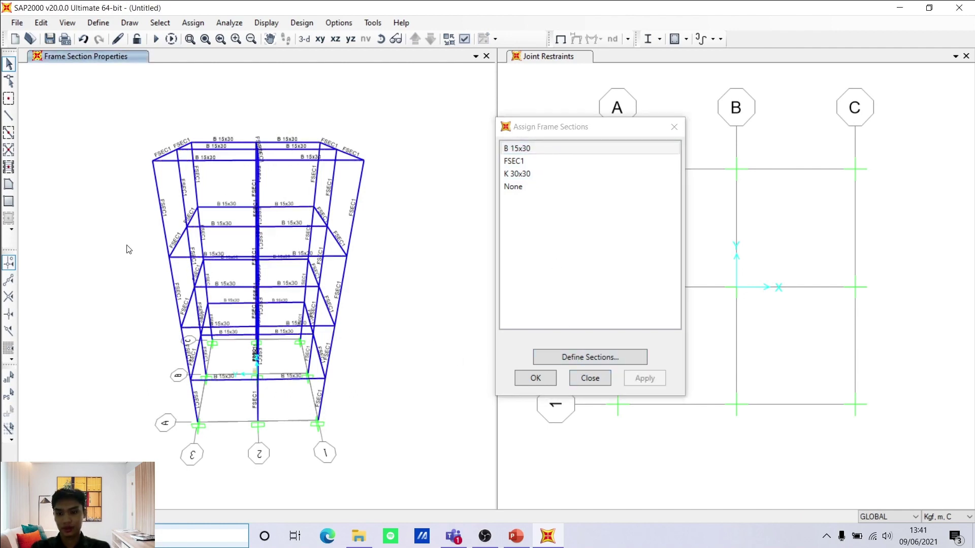
Assign section B 15x30 to all beams spanning between grid lines A, B and C on every storey.
{"action": "left_click", "coordinate": [382, 40]}
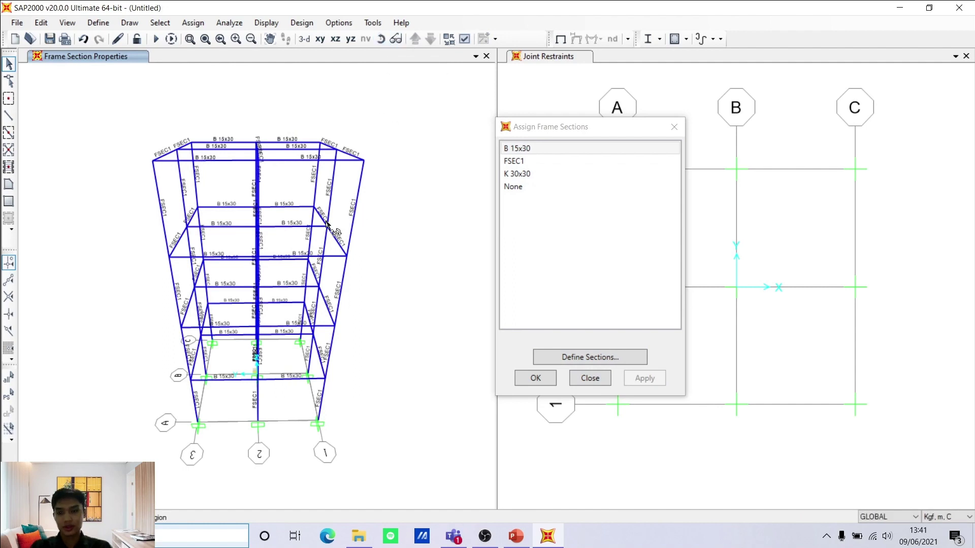
{"action": "left_click_drag", "start_coordinate": [386, 152], "coordinate": [556, 225]}
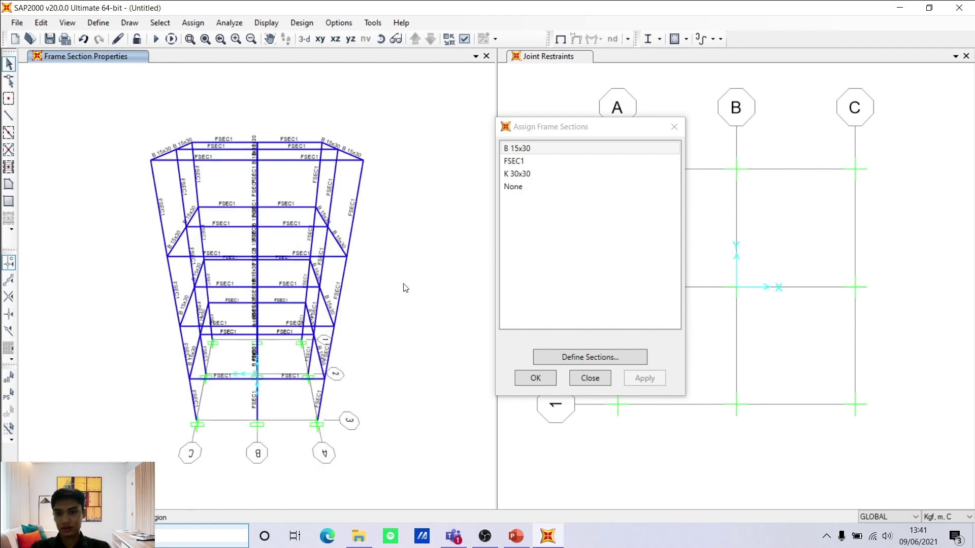
{"action": "left_click_drag", "start_coordinate": [233, 410], "coordinate": [221, 130]}
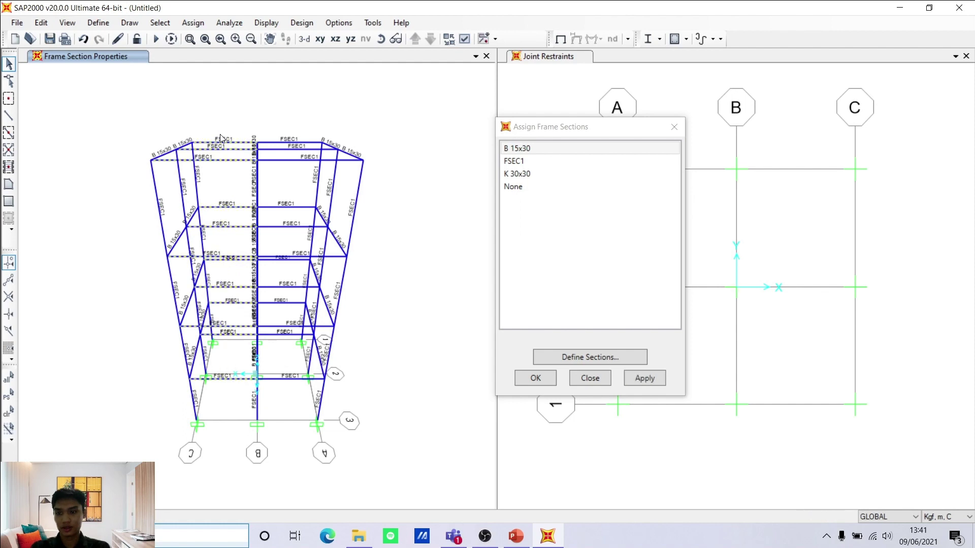
{"action": "left_click_drag", "start_coordinate": [302, 392], "coordinate": [280, 112]}
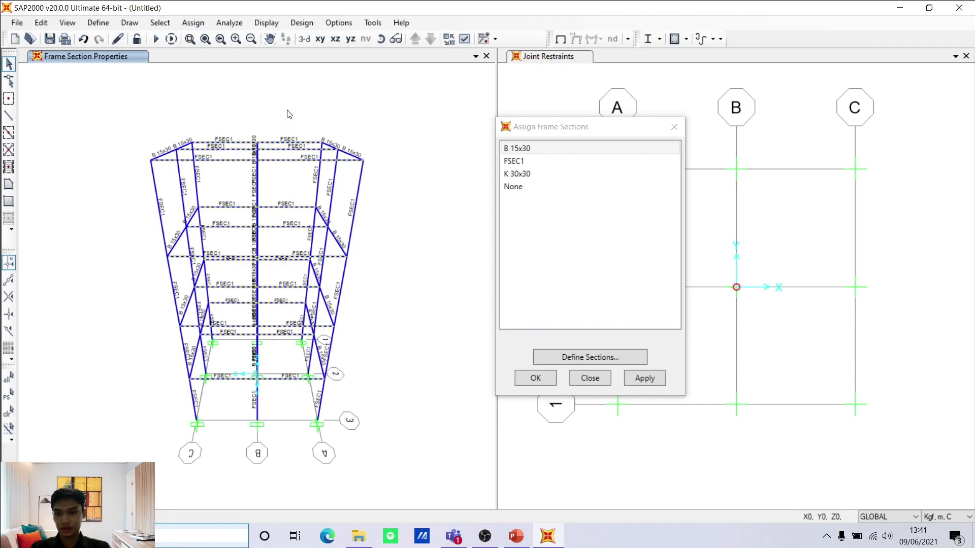
{"action": "left_click", "coordinate": [573, 157]}
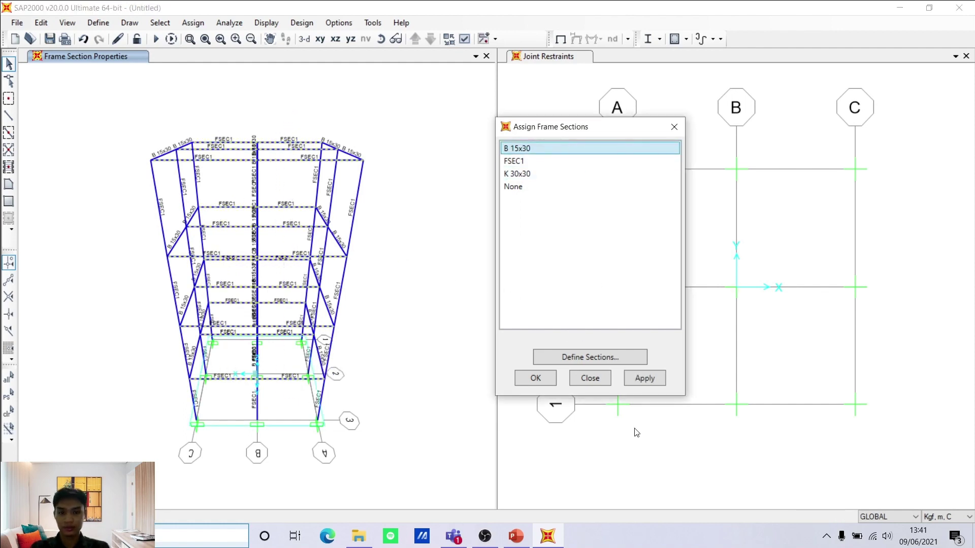
{"action": "left_click", "coordinate": [649, 385]}
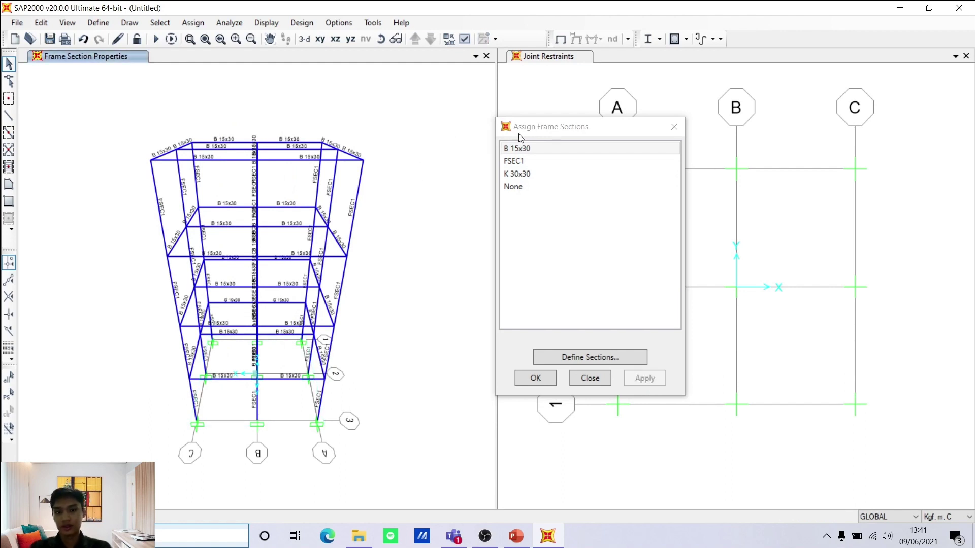
Show the X-Y plan at Z=3,55 with frame section names turned on to check the beam assignments.
{"action": "left_click_drag", "start_coordinate": [532, 130], "coordinate": [404, 133]}
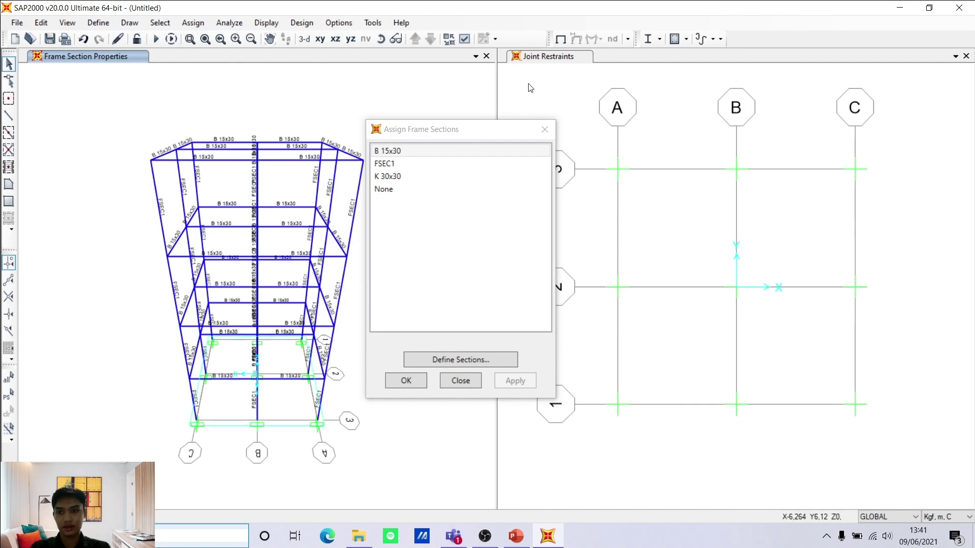
{"action": "left_click", "coordinate": [541, 86]}
{"action": "left_click", "coordinate": [341, 43]}
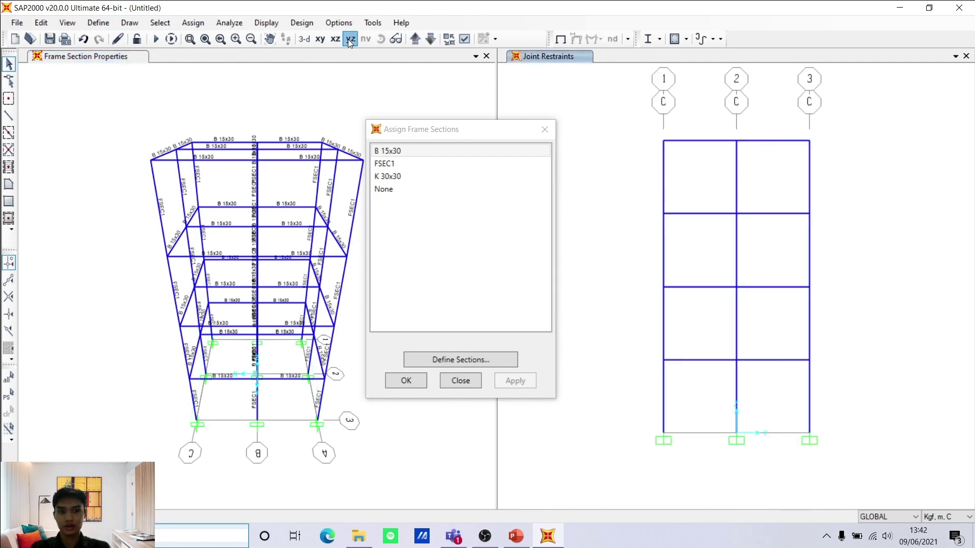
{"action": "left_click", "coordinate": [320, 39]}
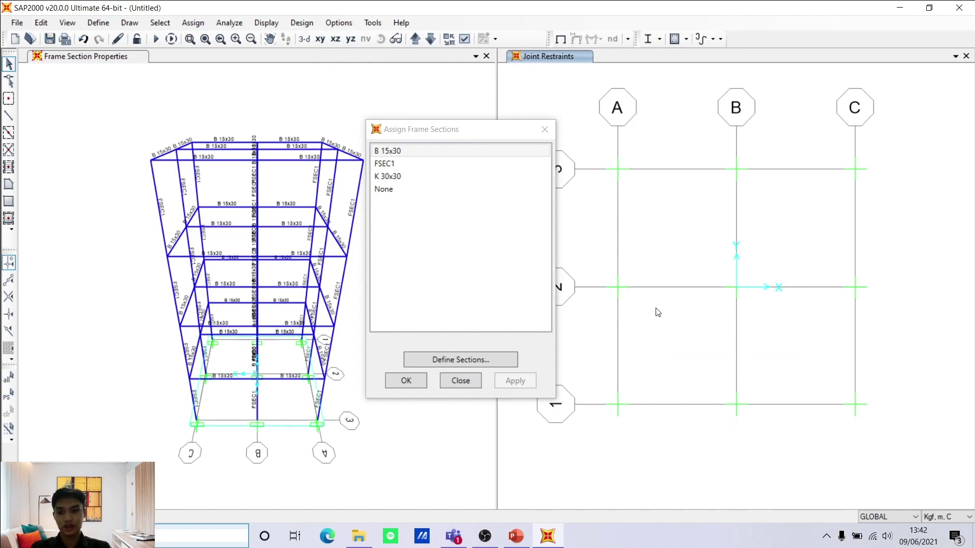
{"action": "left_click", "coordinate": [422, 43]}
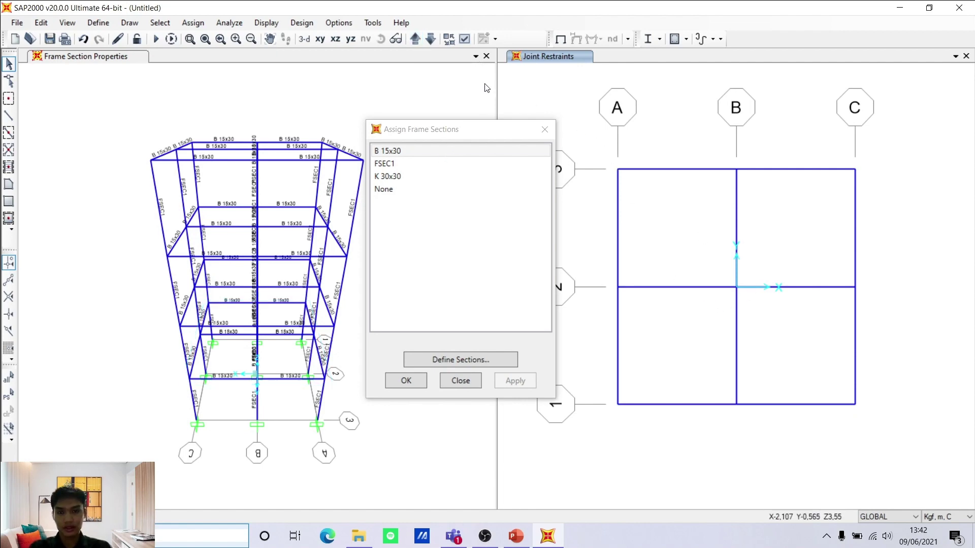
{"action": "left_click", "coordinate": [464, 38]}
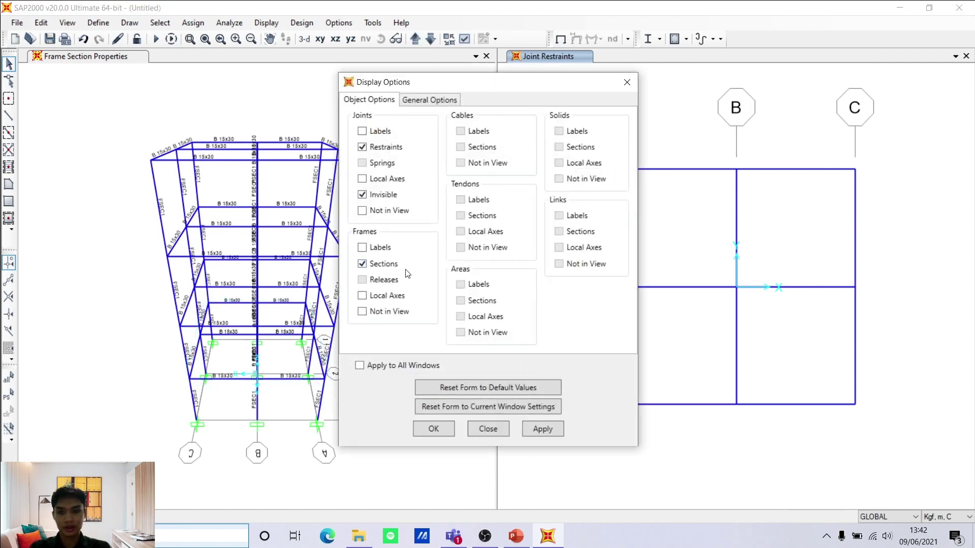
{"action": "left_click", "coordinate": [547, 438]}
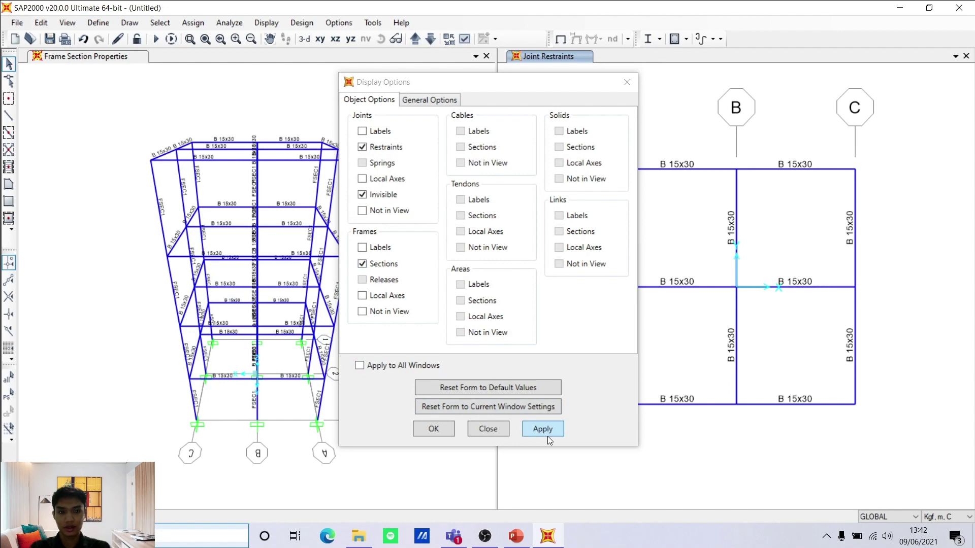
{"action": "left_click", "coordinate": [435, 429]}
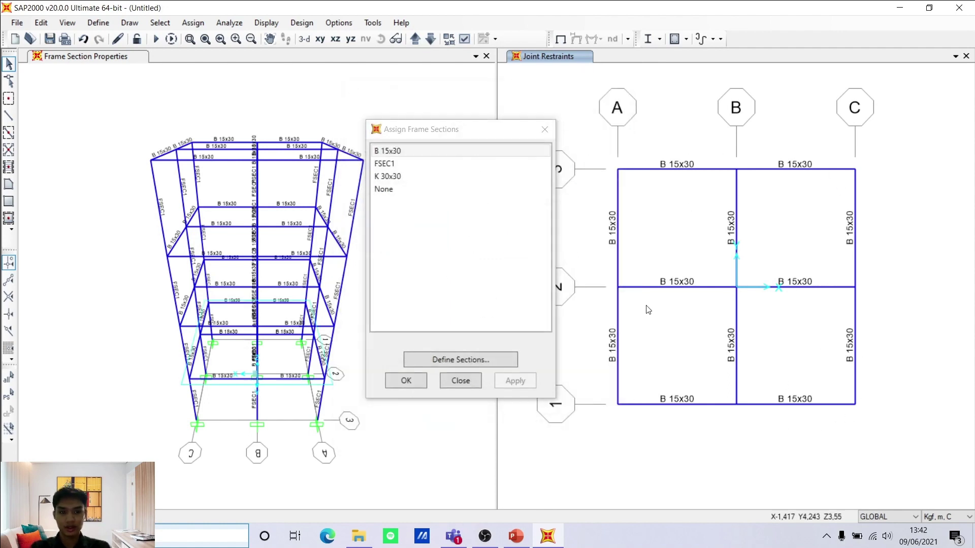
Select the top-storey columns along the two outer frames on grid lines 1 and 3 in the 3-D view.
{"action": "left_click", "coordinate": [353, 112]}
{"action": "left_click_drag", "start_coordinate": [426, 128], "coordinate": [567, 128]}
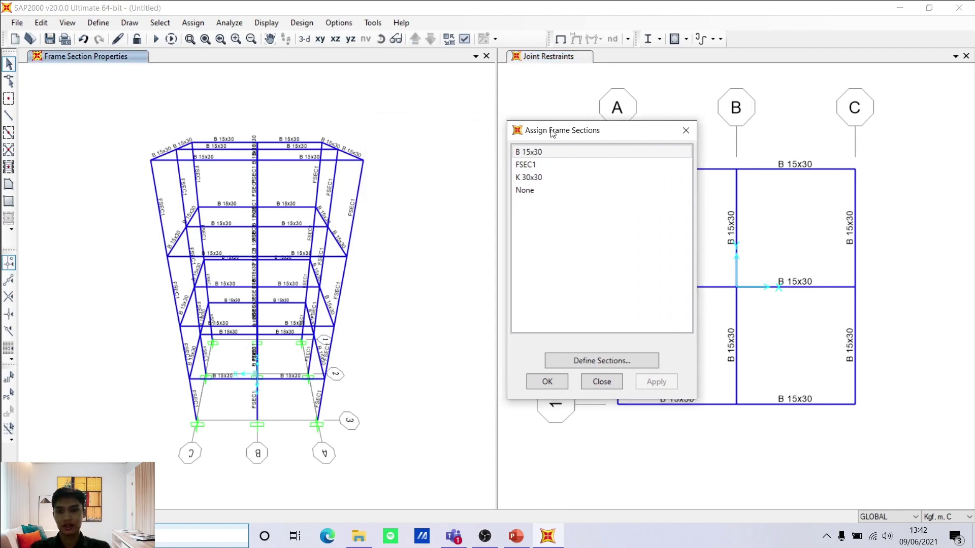
{"action": "left_click", "coordinate": [382, 41]}
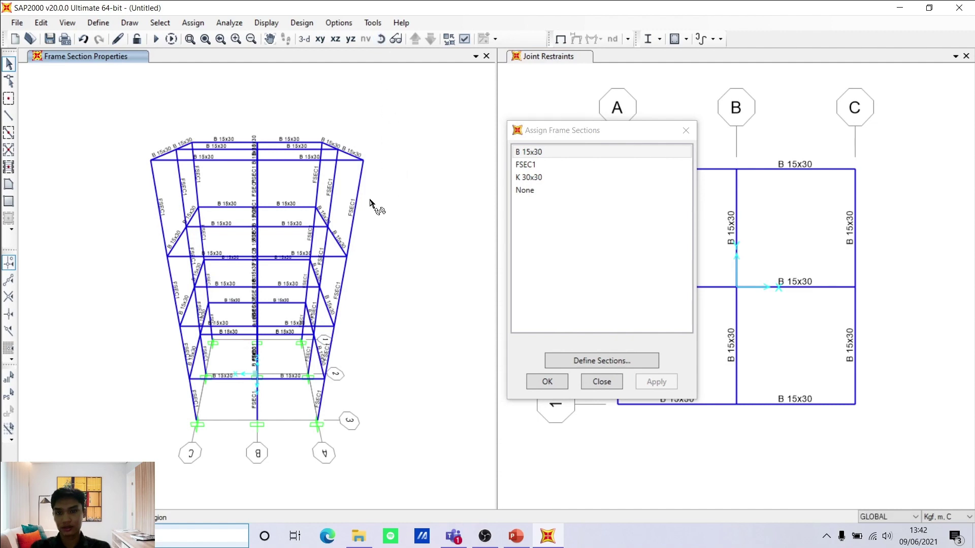
{"action": "mouse_move", "coordinate": [374, 206]}
{"action": "left_mouse_down"}
{"action": "mouse_move", "coordinate": [611, 200]}
{"action": "mouse_move", "coordinate": [606, 191]}
{"action": "left_mouse_up"}
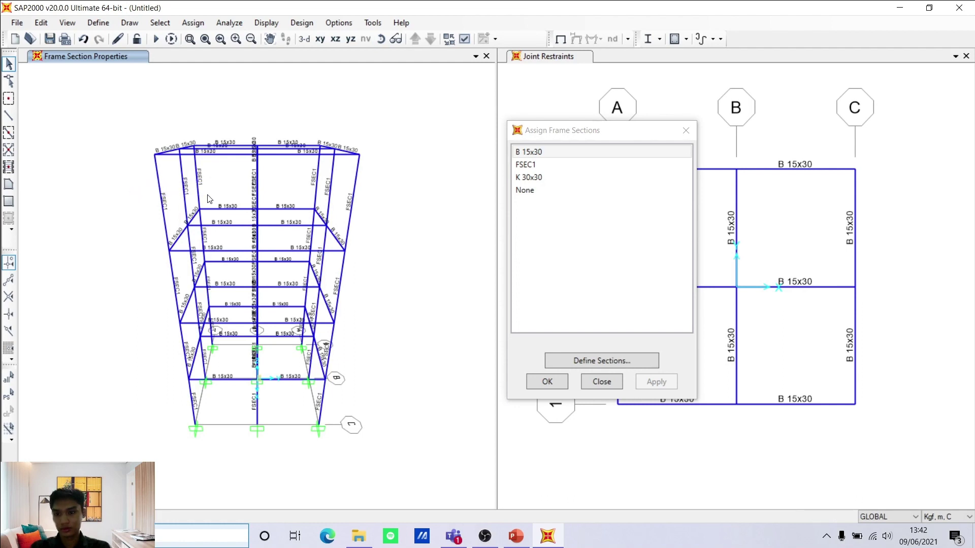
{"action": "left_click_drag", "start_coordinate": [210, 189], "coordinate": [148, 186]}
{"action": "left_click_drag", "start_coordinate": [366, 210], "coordinate": [309, 192]}
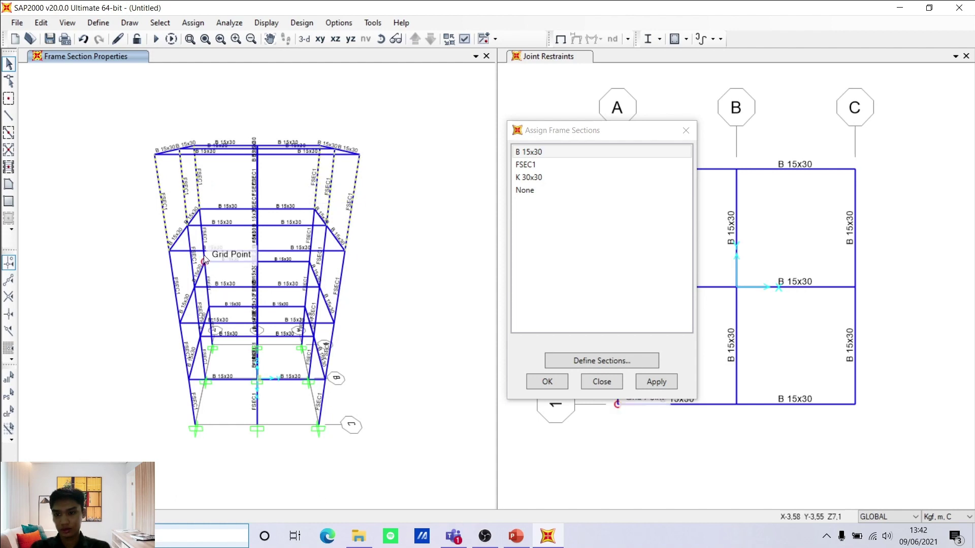
Add the outer-frame columns on both sides of the third and second storeys to the selection in the 3-D view.
{"action": "left_click_drag", "start_coordinate": [161, 267], "coordinate": [198, 266]}
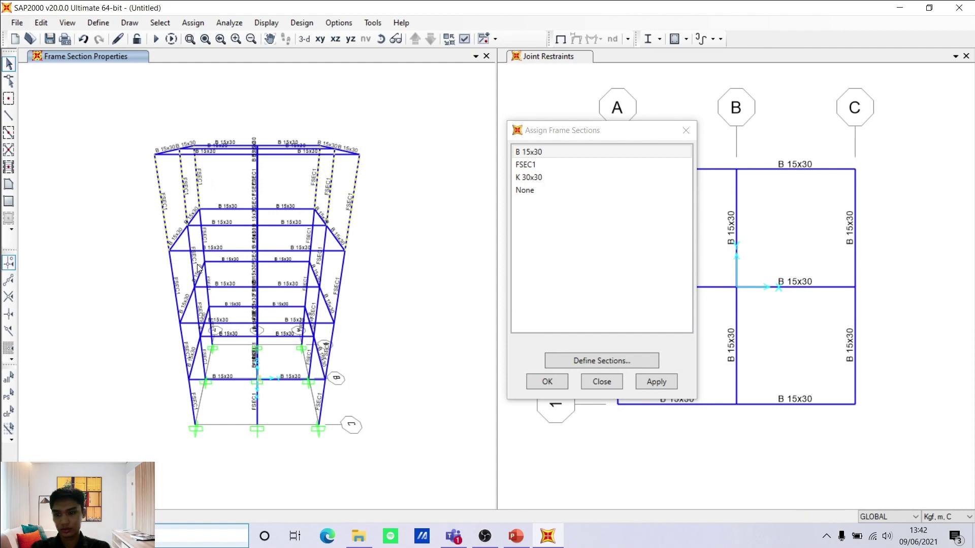
{"action": "left_click", "coordinate": [380, 41]}
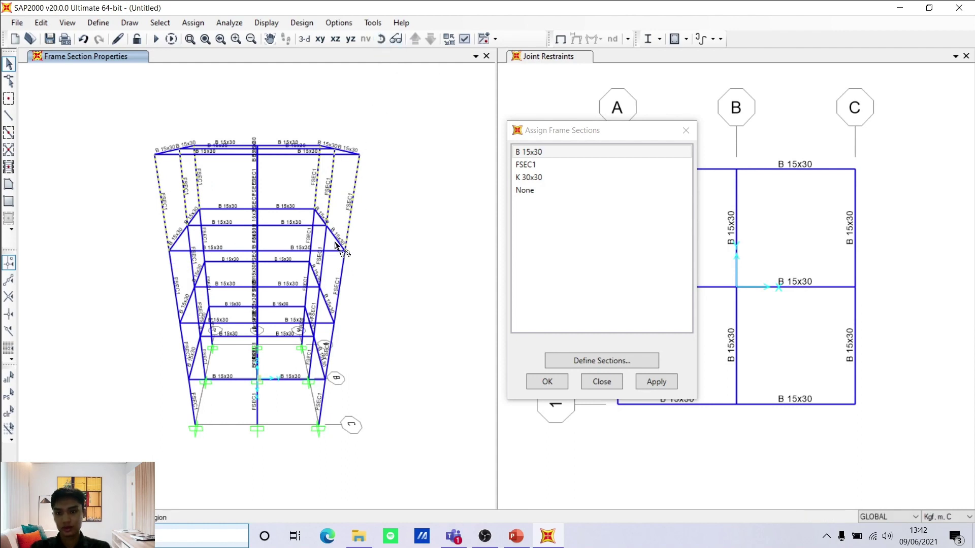
{"action": "left_click_drag", "start_coordinate": [337, 242], "coordinate": [340, 201]}
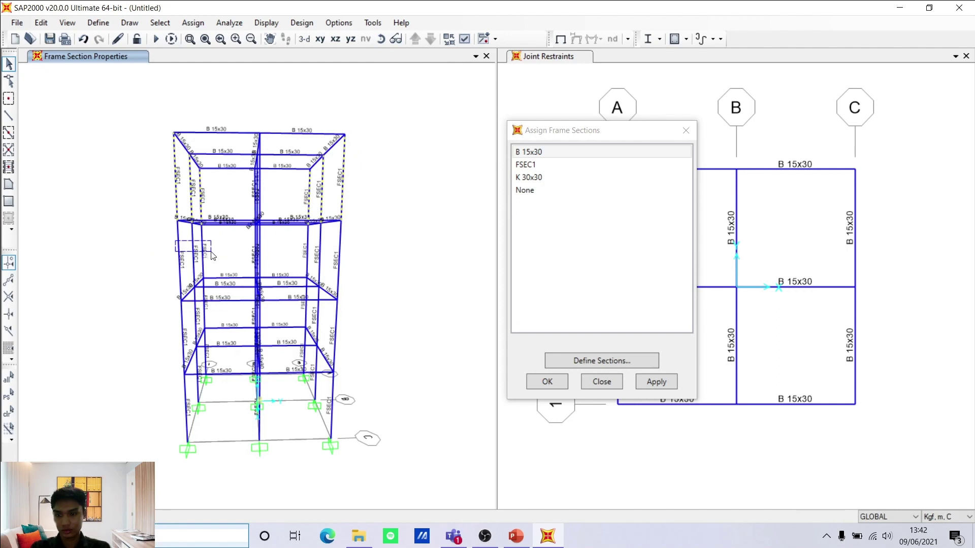
{"action": "mouse_move", "coordinate": [156, 233]}
{"action": "left_mouse_down"}
{"action": "mouse_move", "coordinate": [224, 273]}
{"action": "mouse_move", "coordinate": [162, 254]}
{"action": "mouse_move", "coordinate": [223, 235]}
{"action": "mouse_move", "coordinate": [150, 250]}
{"action": "left_mouse_up"}
{"action": "left_click", "coordinate": [181, 250]}
{"action": "left_click", "coordinate": [195, 247]}
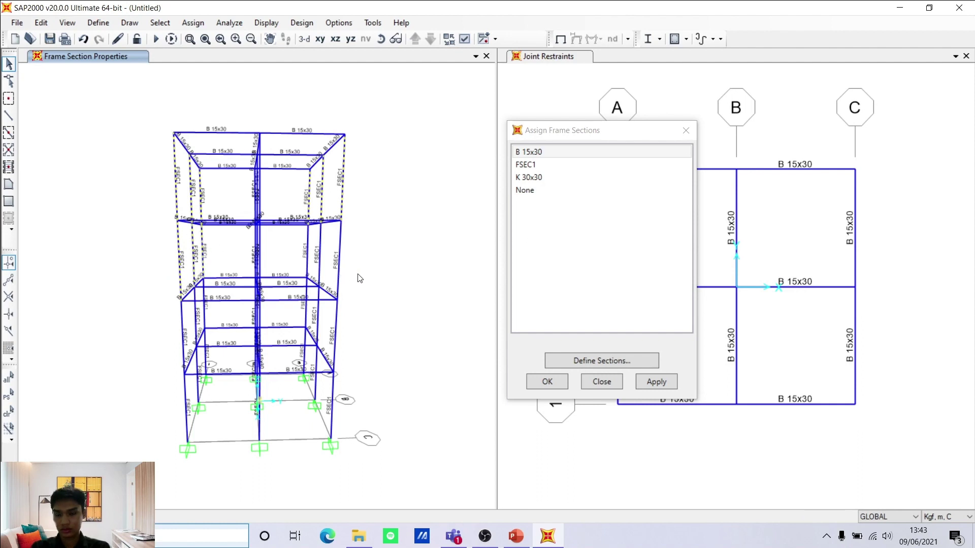
{"action": "left_click_drag", "start_coordinate": [358, 278], "coordinate": [294, 253]}
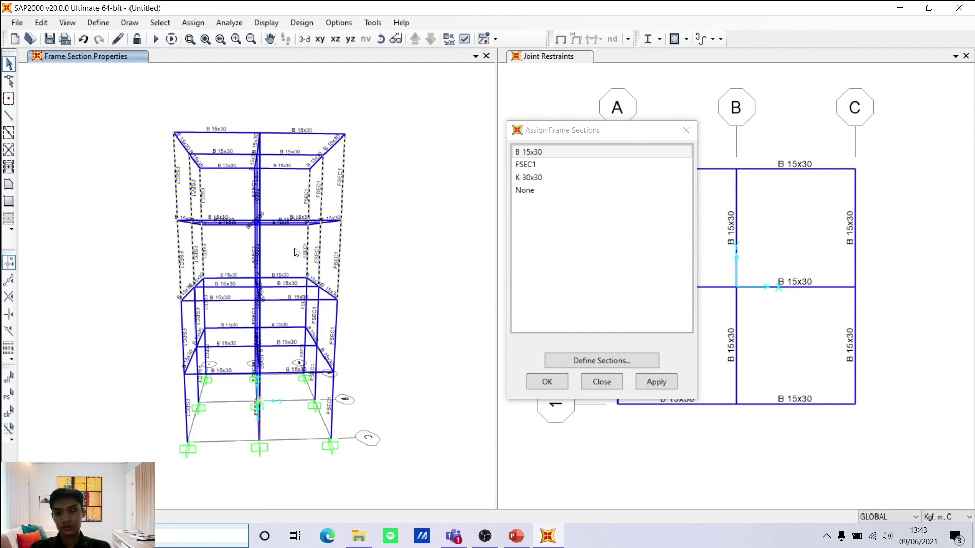
{"action": "left_click_drag", "start_coordinate": [347, 330], "coordinate": [322, 325]}
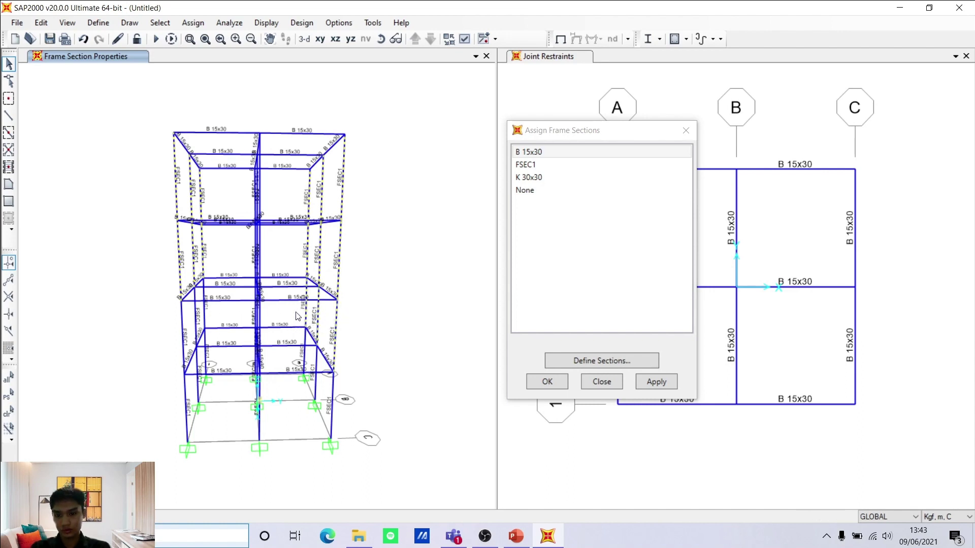
{"action": "mouse_move", "coordinate": [162, 322]}
{"action": "left_mouse_down"}
{"action": "mouse_move", "coordinate": [215, 318]}
{"action": "mouse_move", "coordinate": [178, 315]}
{"action": "left_mouse_up"}
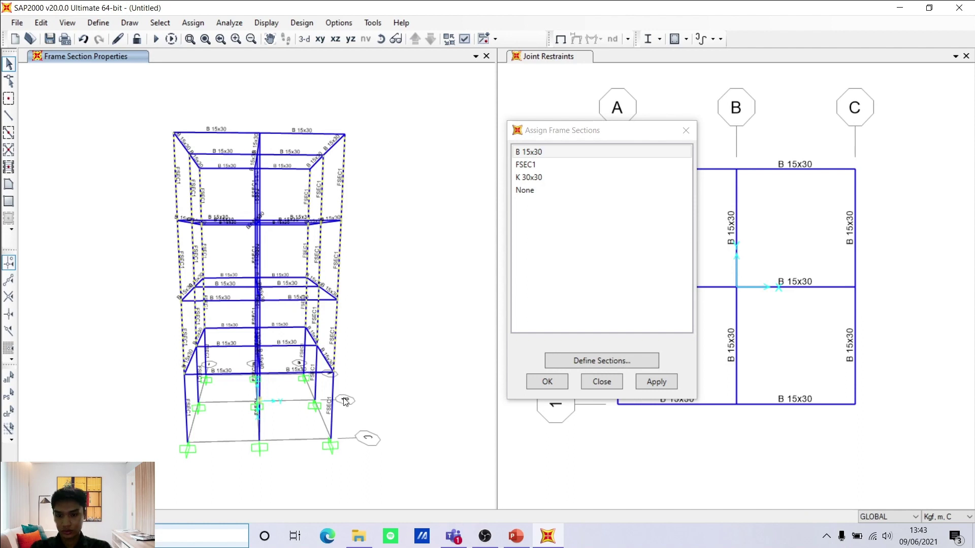
Add the ground-storey columns of the outer and middle frames to the selection.
{"action": "middle_click_drag", "start_coordinate": [378, 190], "coordinate": [381, 398], "text": "shift"}
{"action": "left_click_drag", "start_coordinate": [379, 401], "coordinate": [313, 390]}
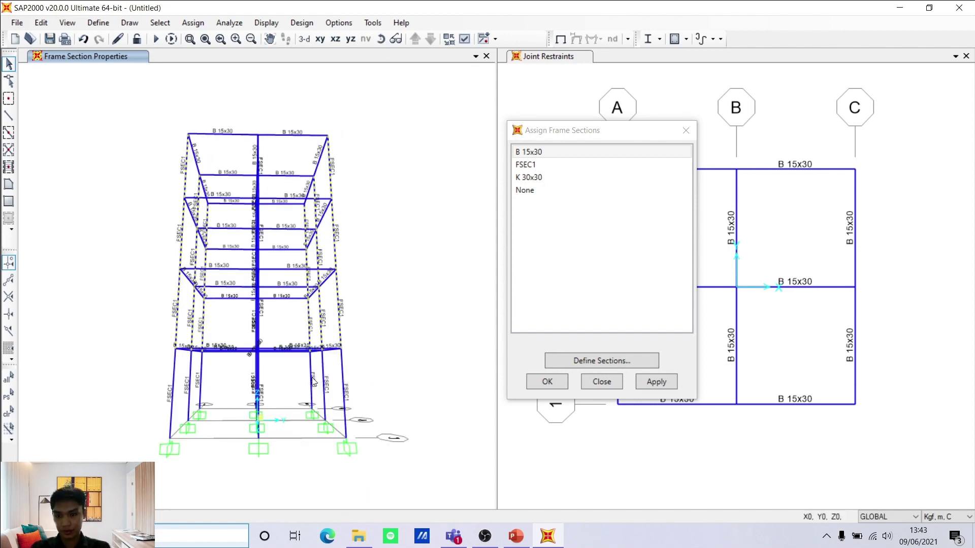
{"action": "left_click_drag", "start_coordinate": [253, 388], "coordinate": [233, 387]}
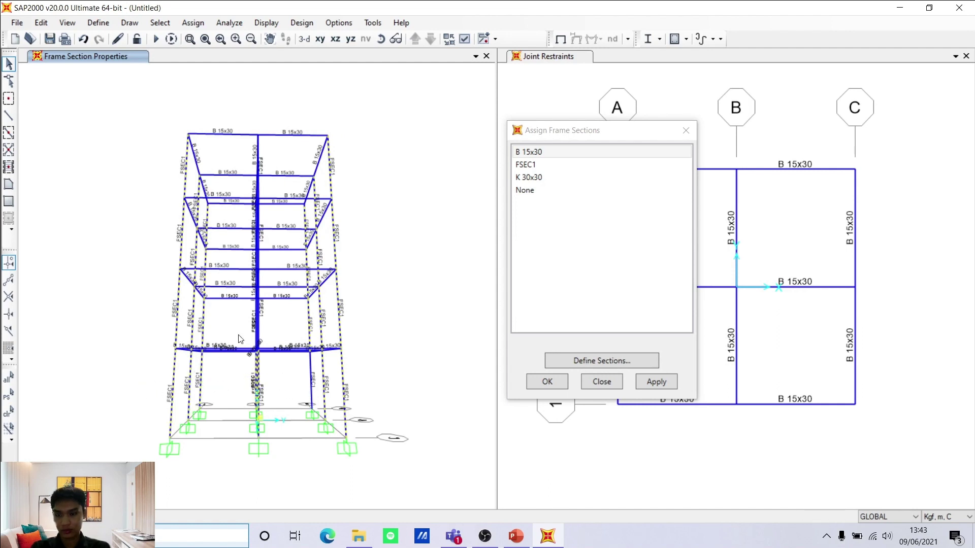
Add the middle-frame columns of the three upper storeys to the selection.
{"action": "left_click", "coordinate": [377, 40]}
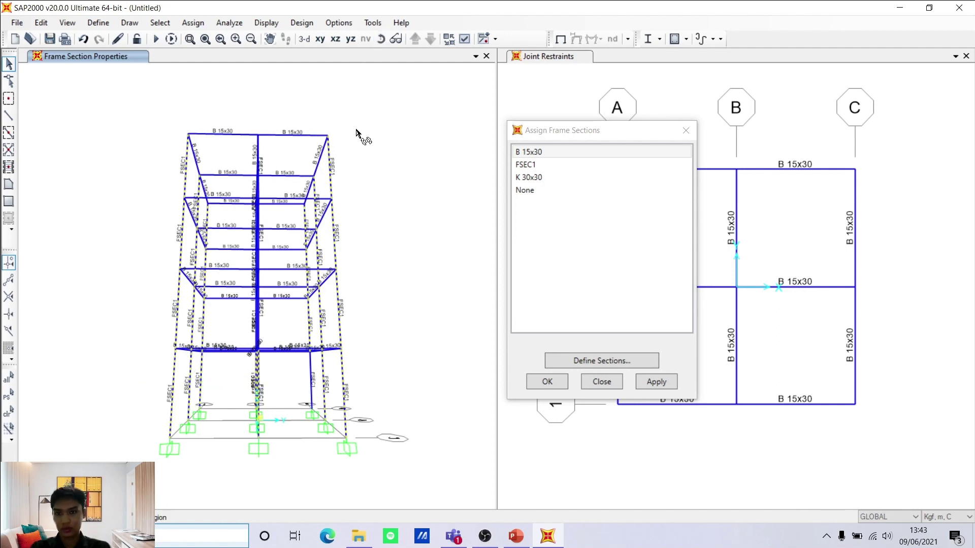
{"action": "left_click_drag", "start_coordinate": [358, 135], "coordinate": [350, 223]}
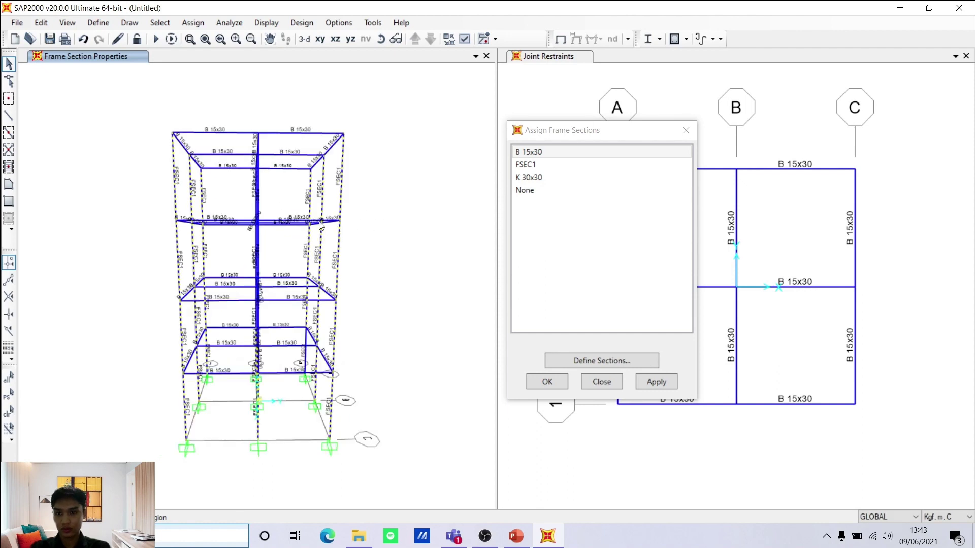
{"action": "left_click_drag", "start_coordinate": [275, 189], "coordinate": [233, 187]}
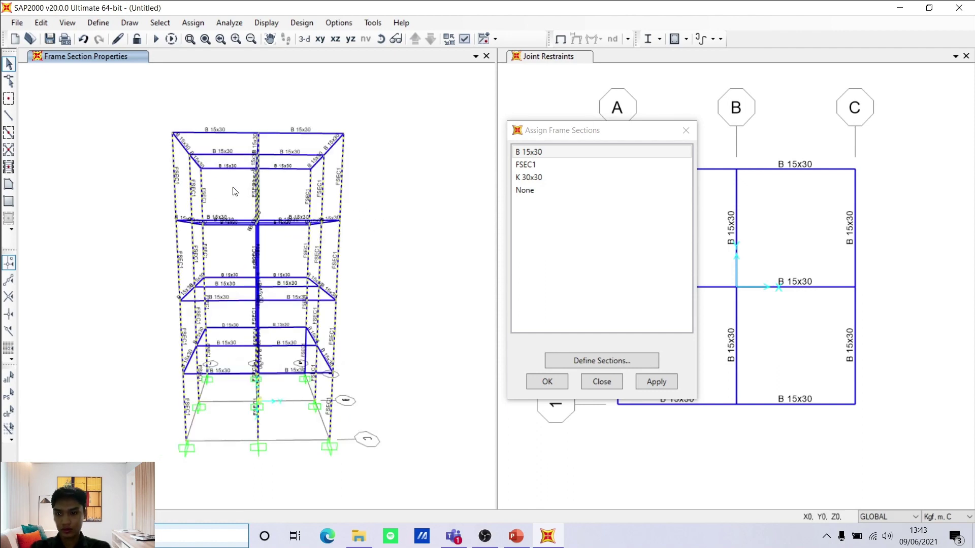
{"action": "left_click_drag", "start_coordinate": [278, 260], "coordinate": [241, 251]}
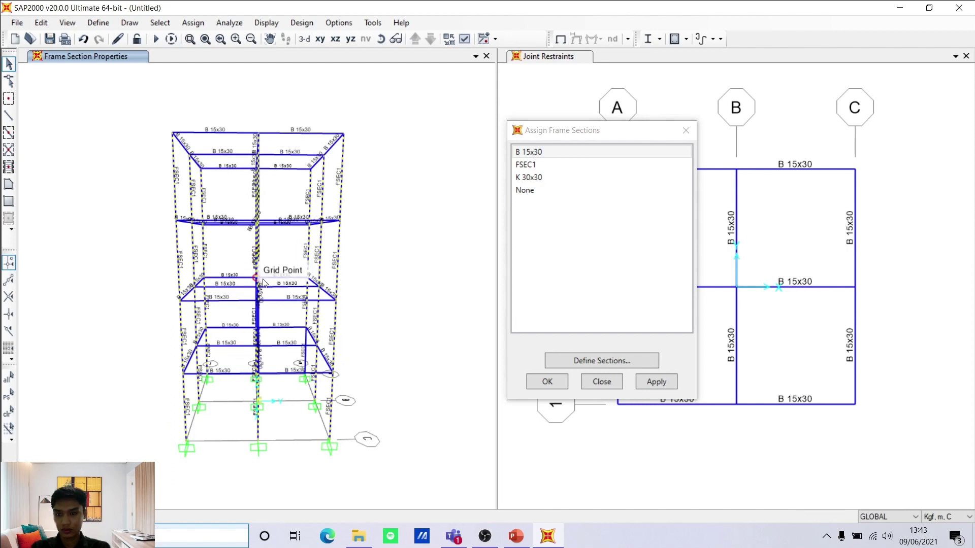
{"action": "left_click_drag", "start_coordinate": [275, 319], "coordinate": [240, 322]}
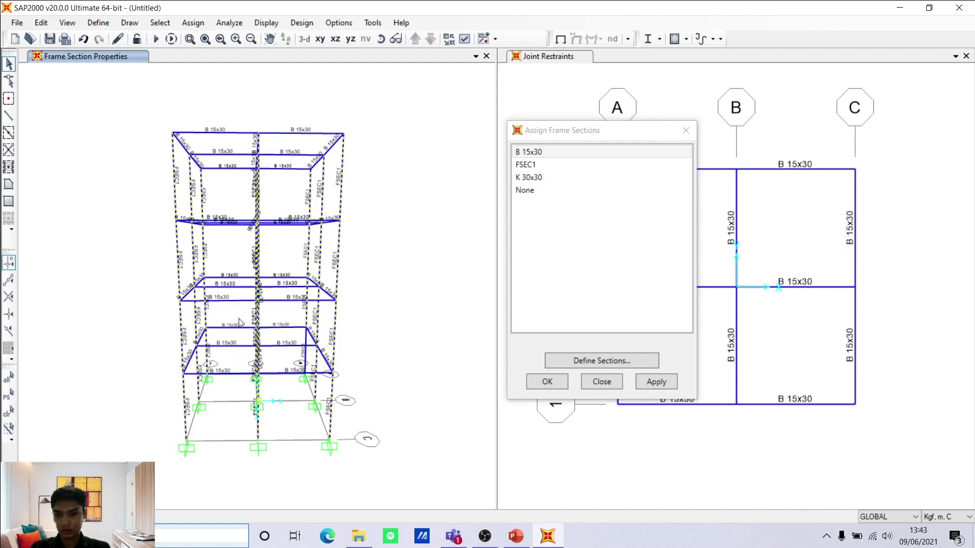
Assign frame section K 30x30 to all the selected columns.
{"action": "left_click", "coordinate": [381, 39]}
{"action": "left_click_drag", "start_coordinate": [370, 143], "coordinate": [613, 170]}
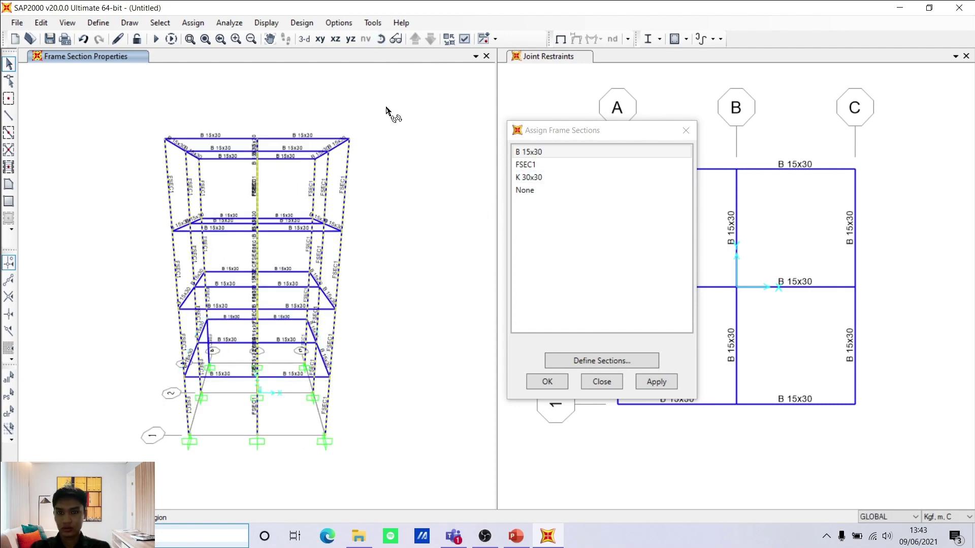
{"action": "left_click_drag", "start_coordinate": [391, 113], "coordinate": [339, 128]}
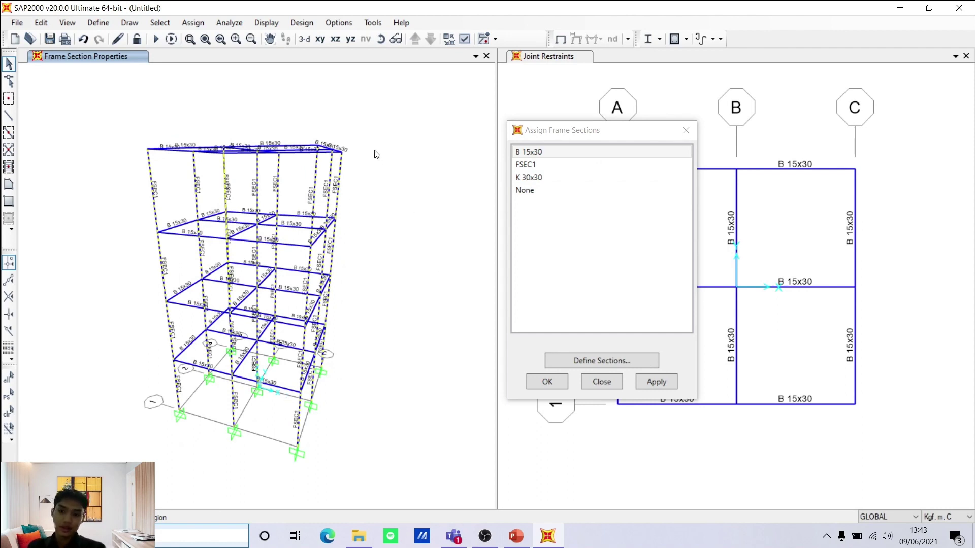
{"action": "left_click", "coordinate": [548, 181]}
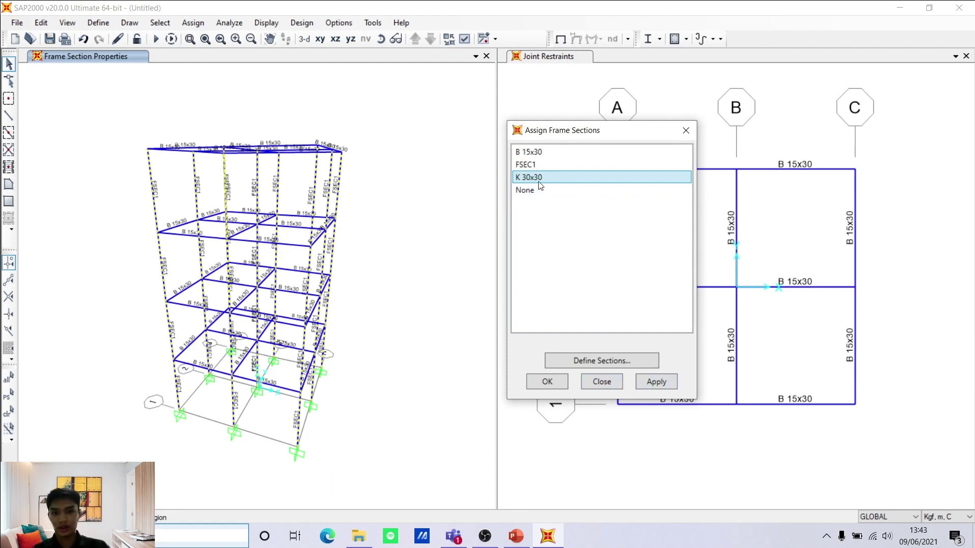
{"action": "left_click", "coordinate": [652, 387]}
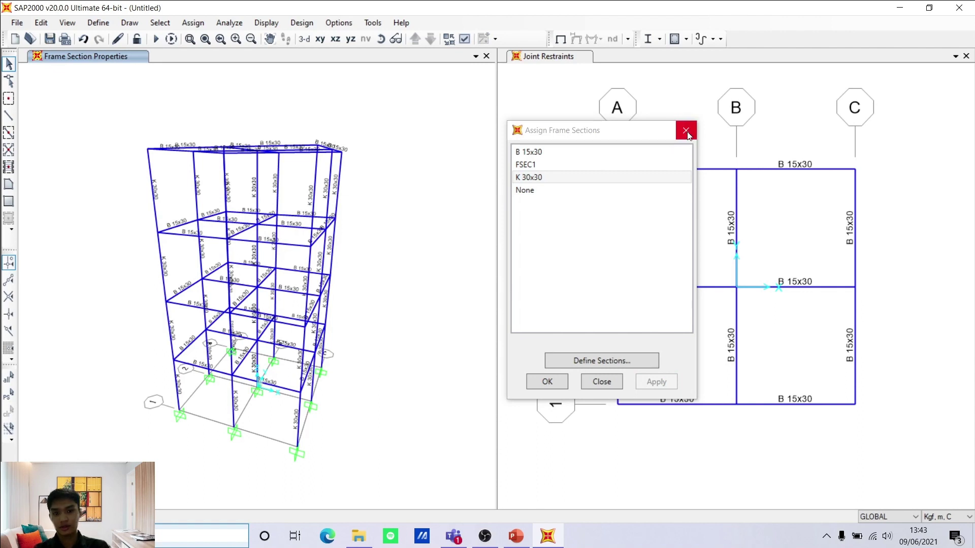
Show the X-Z elevation at Y=3,55 to check the column sections, and close the frame section assignment.
{"action": "left_click_drag", "start_coordinate": [638, 131], "coordinate": [438, 134]}
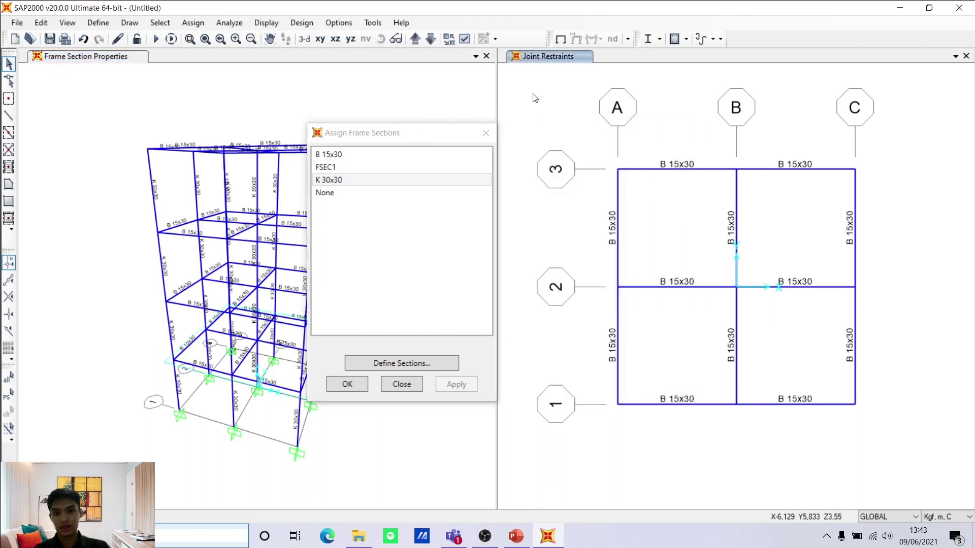
{"action": "left_click", "coordinate": [335, 40]}
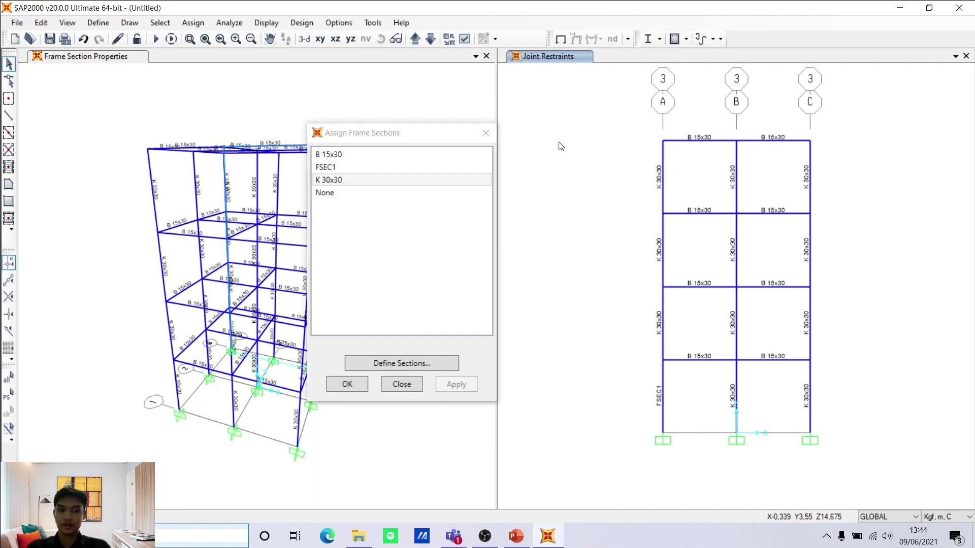
{"action": "left_click_drag", "start_coordinate": [361, 132], "coordinate": [541, 129]}
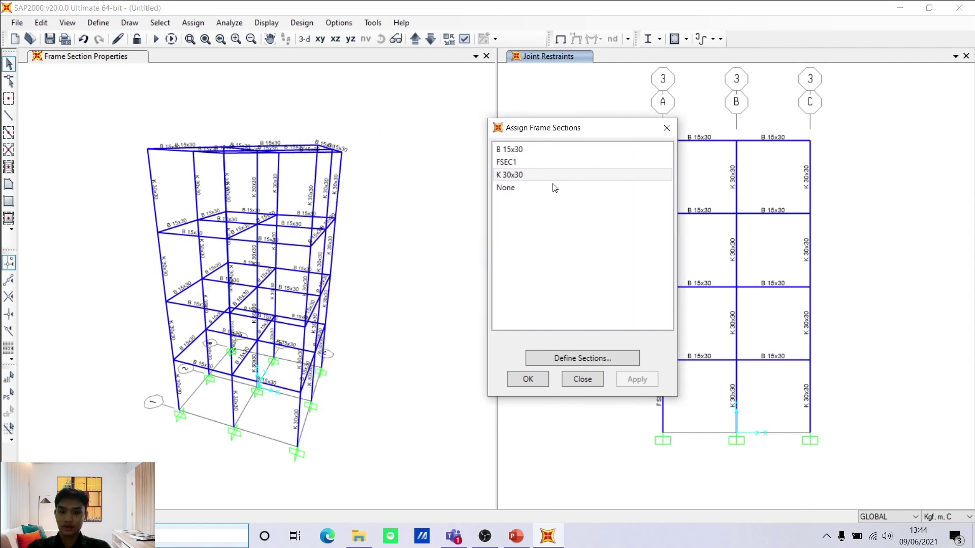
{"action": "left_click", "coordinate": [541, 381]}
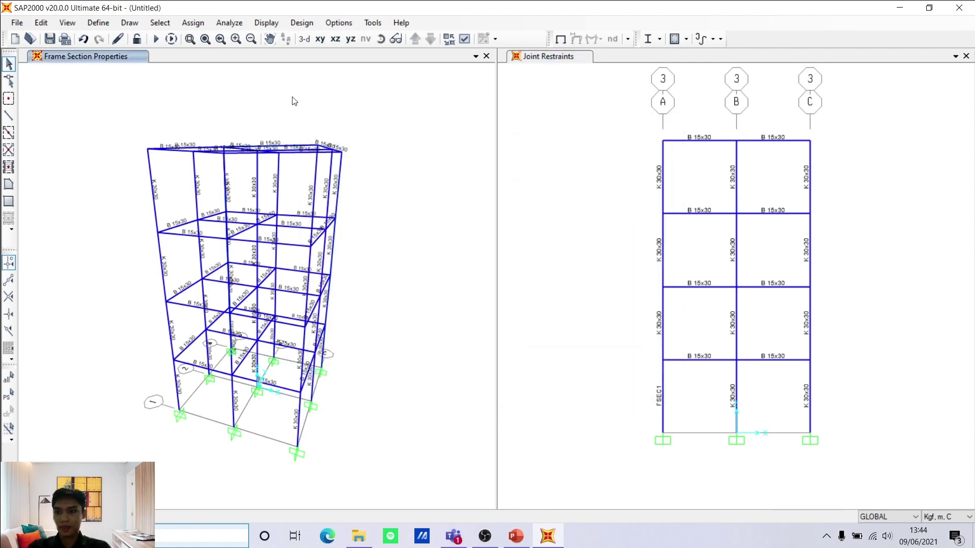
Open the distributed frame load assignment and place its dialog clear of the 3-D view.
{"action": "left_click", "coordinate": [201, 26]}
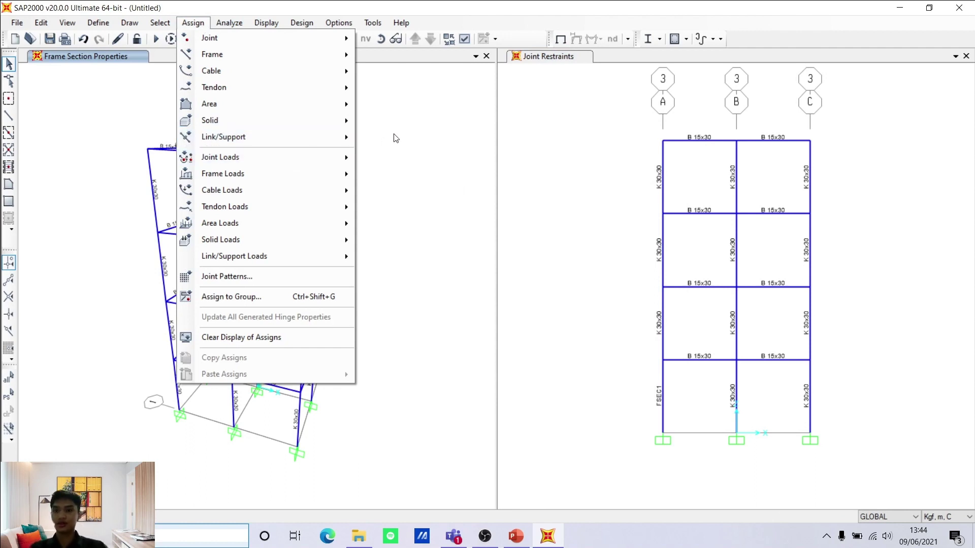
{"action": "mouse_move", "coordinate": [294, 174]}
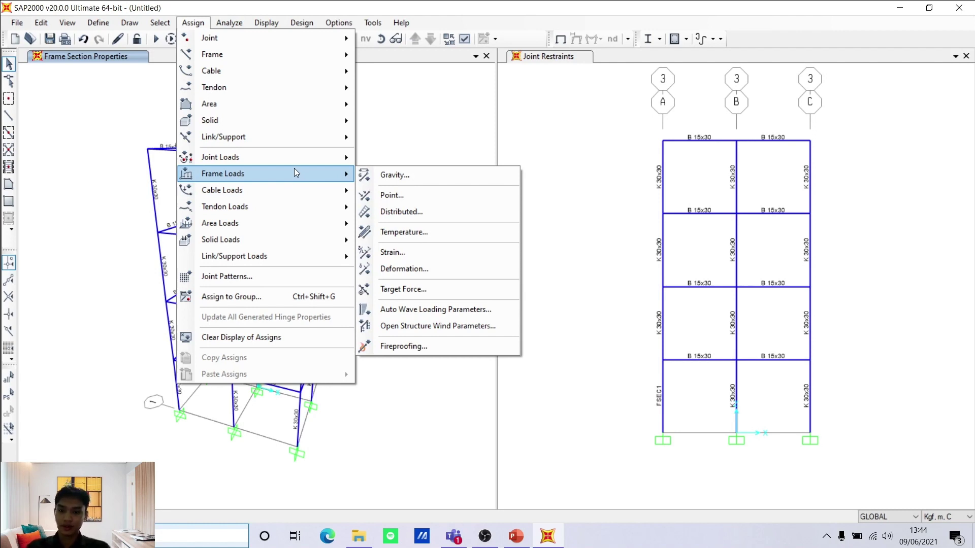
{"action": "left_click", "coordinate": [404, 212]}
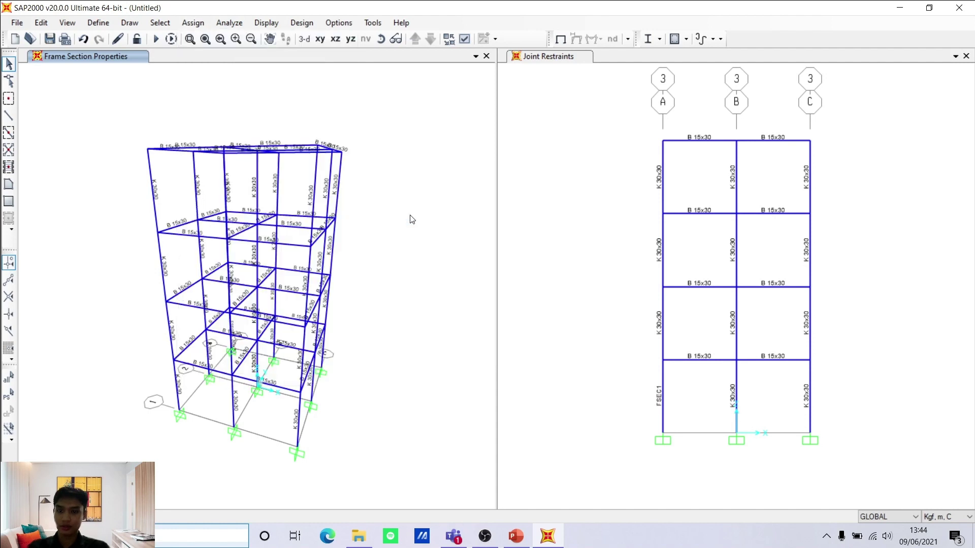
{"action": "left_click_drag", "start_coordinate": [448, 137], "coordinate": [624, 130]}
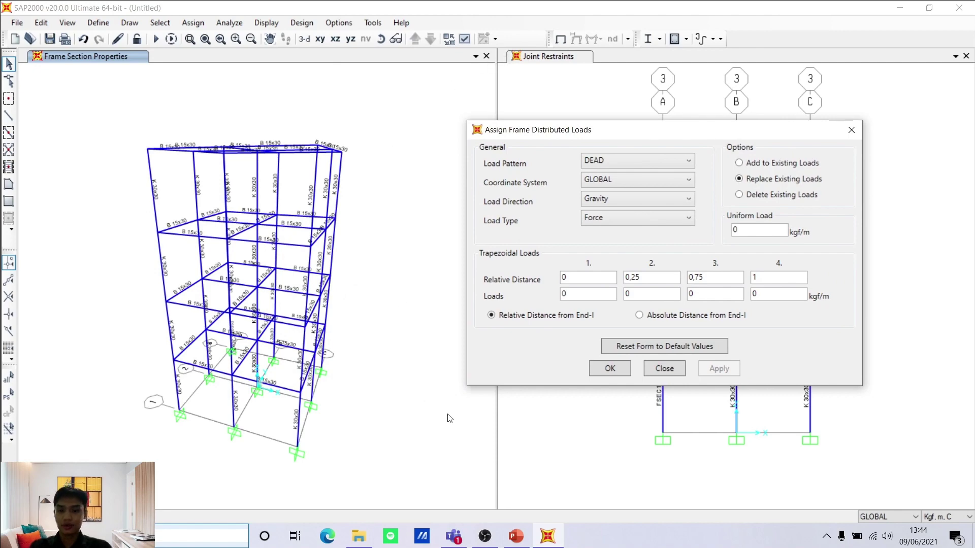
Switch to PowerPoint to read the "Menghitung Distribusi Beban" slide, and return to SAP2000.
{"action": "left_click", "coordinate": [516, 536]}
{"action": "left_click", "coordinate": [101, 310]}
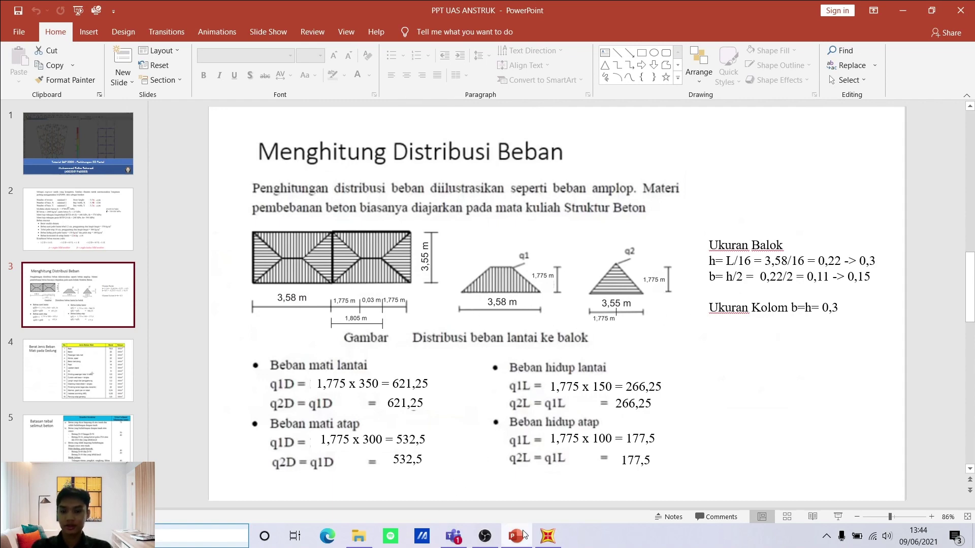
{"action": "left_click", "coordinate": [547, 536]}
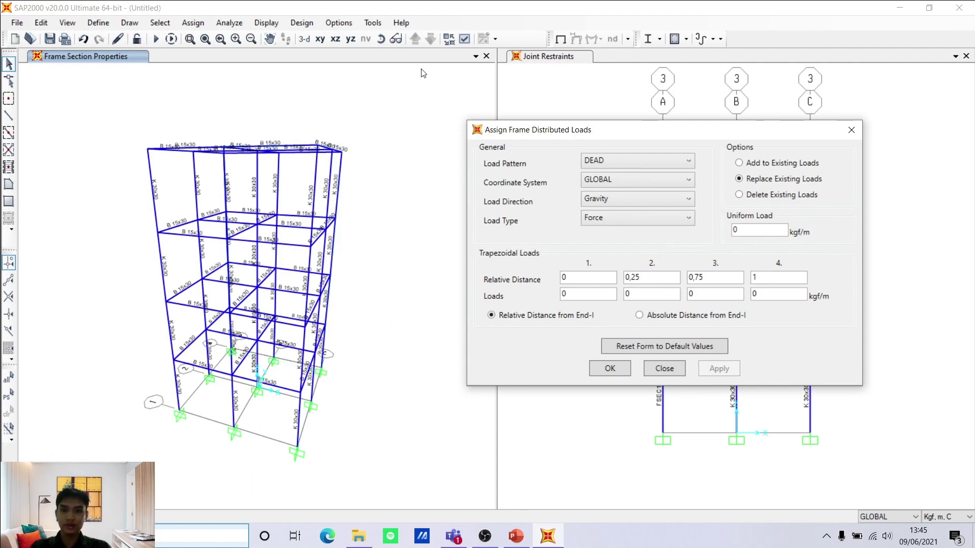
Check the length and joint coordinates of the third-level beam between grid lines B and C on grid line 1.
{"action": "left_click", "coordinate": [384, 45]}
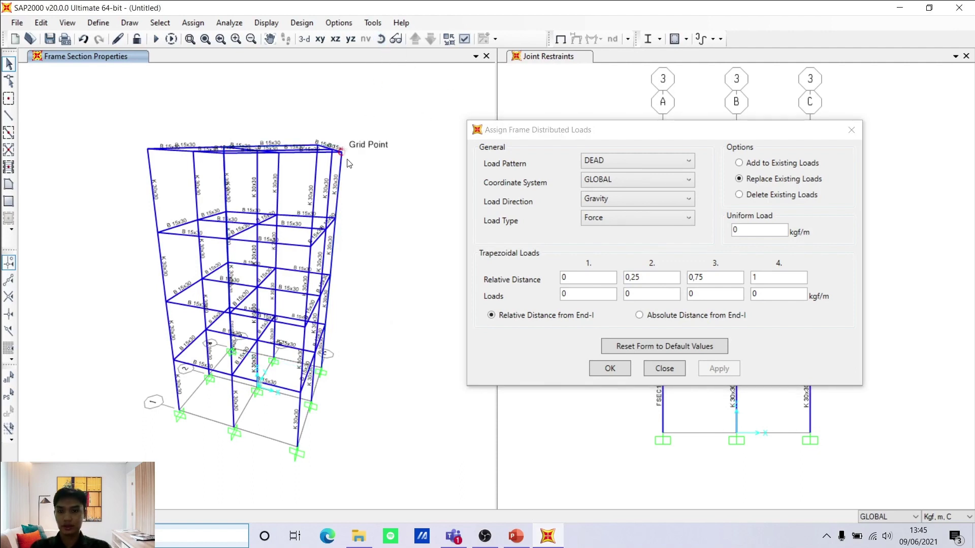
{"action": "left_click", "coordinate": [378, 45]}
{"action": "left_click_drag", "start_coordinate": [334, 222], "coordinate": [381, 219]}
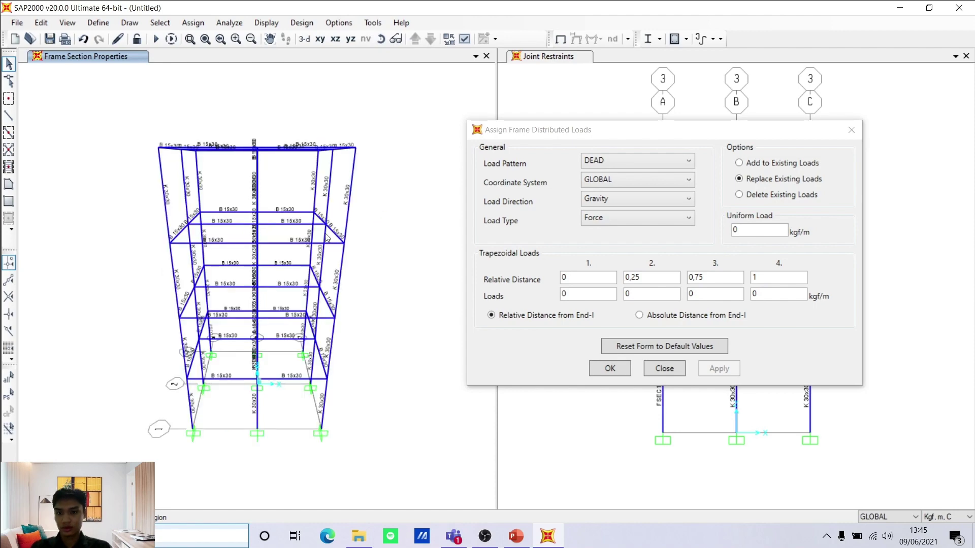
{"action": "left_click", "coordinate": [292, 245]}
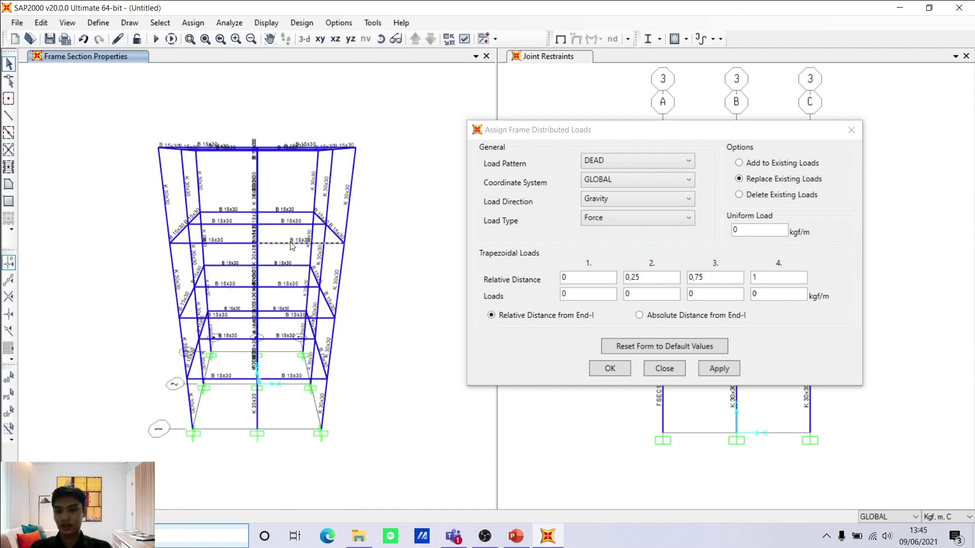
{"action": "right_click", "coordinate": [292, 244]}
{"action": "left_click_drag", "start_coordinate": [418, 107], "coordinate": [510, 112]}
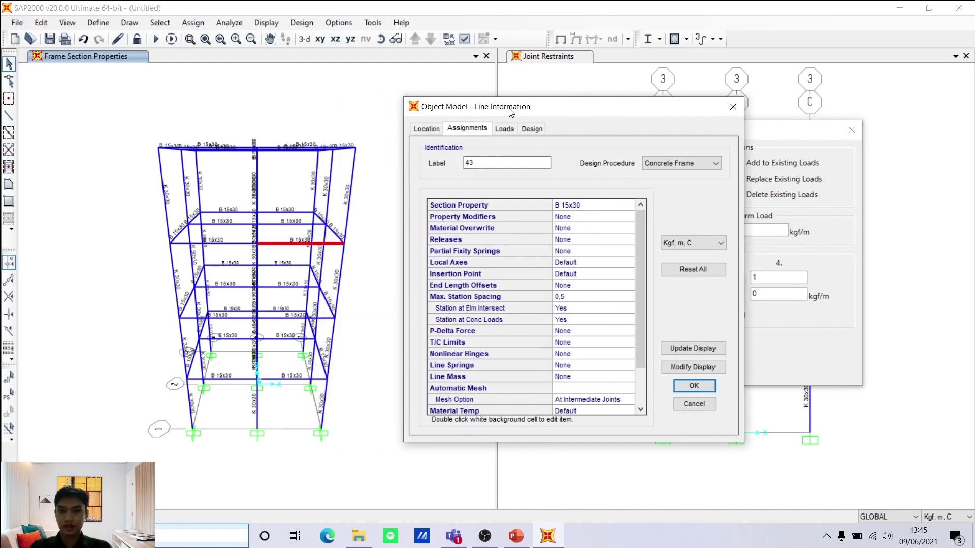
{"action": "left_click", "coordinate": [425, 130]}
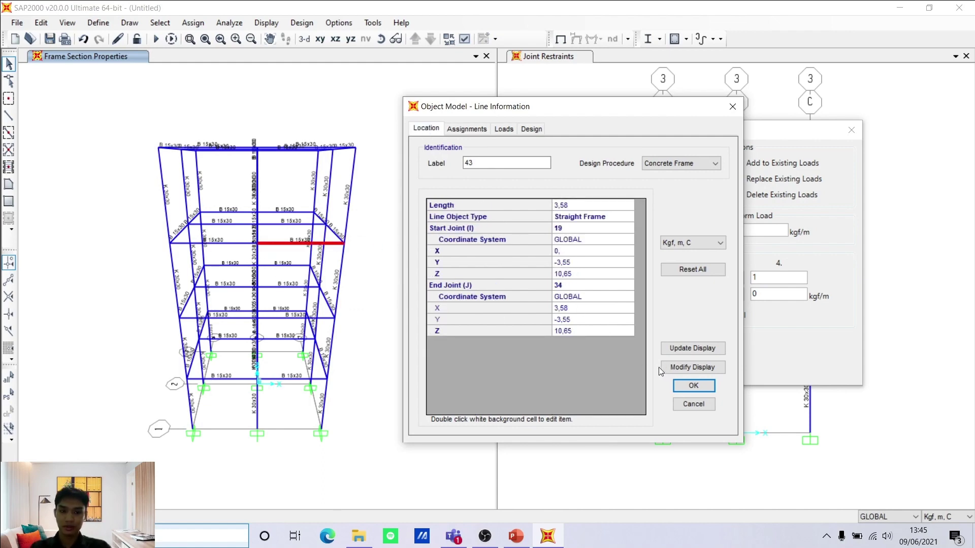
{"action": "left_click", "coordinate": [694, 385]}
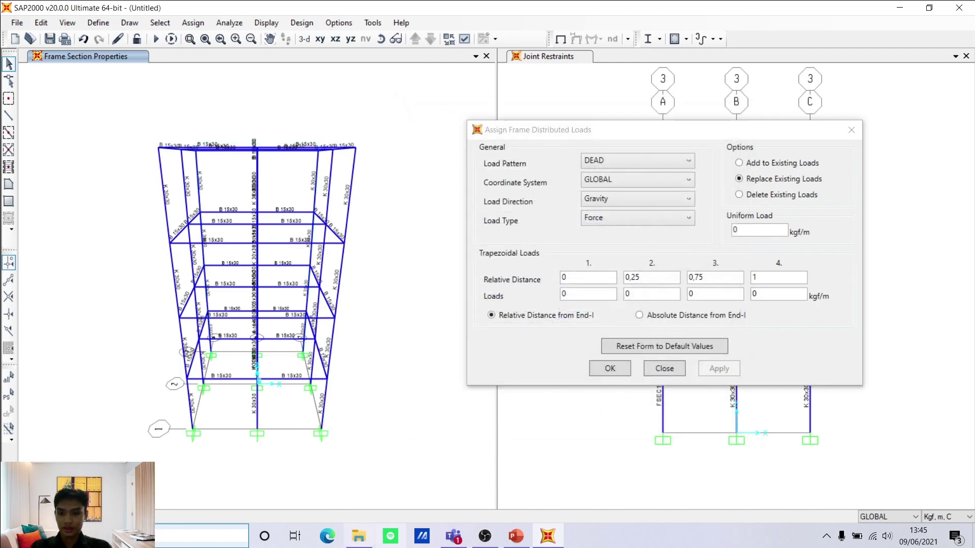
Consult the load distribution slide in PowerPoint, and select the X-direction floor beams between grid lines A and B on the three lower levels in SAP2000.
{"action": "left_click", "coordinate": [516, 536]}
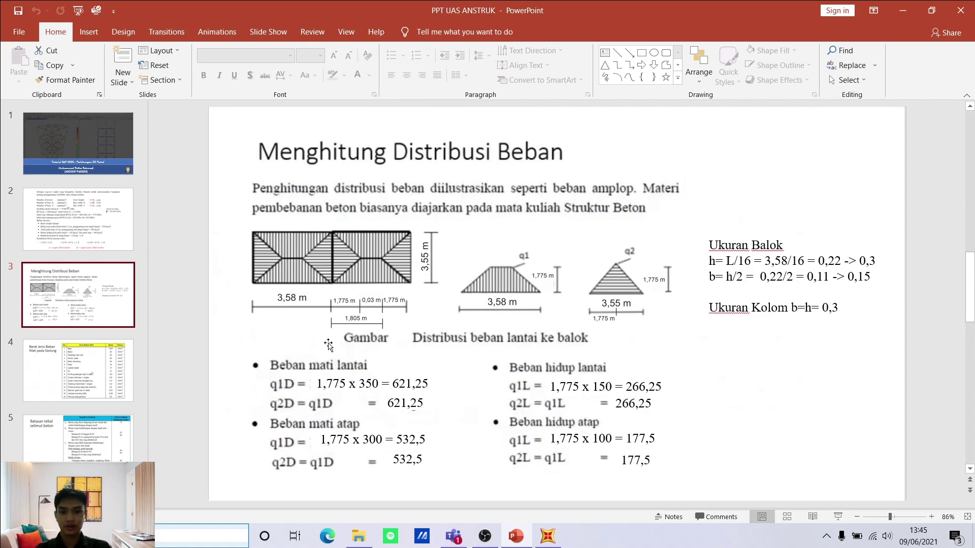
{"action": "left_click", "coordinate": [546, 538]}
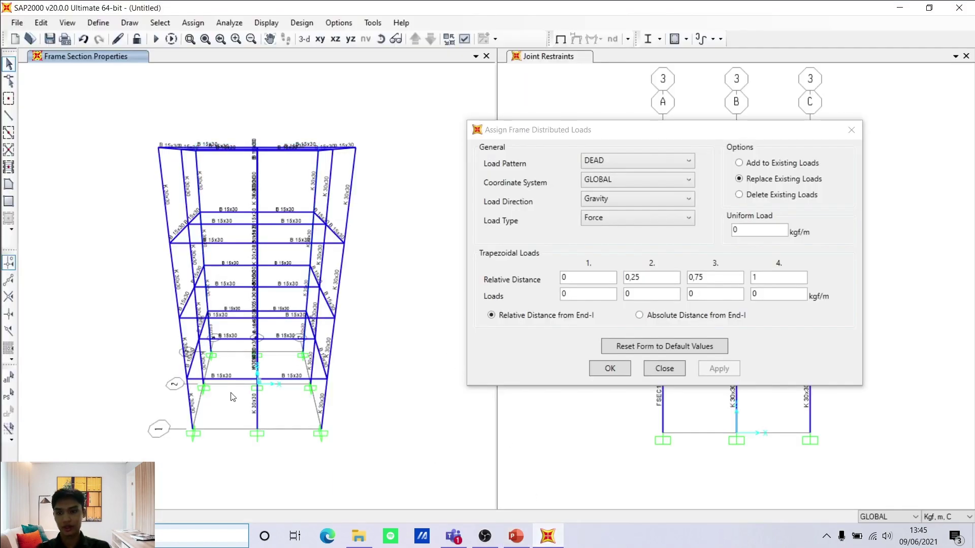
{"action": "left_click_drag", "start_coordinate": [238, 406], "coordinate": [229, 193]}
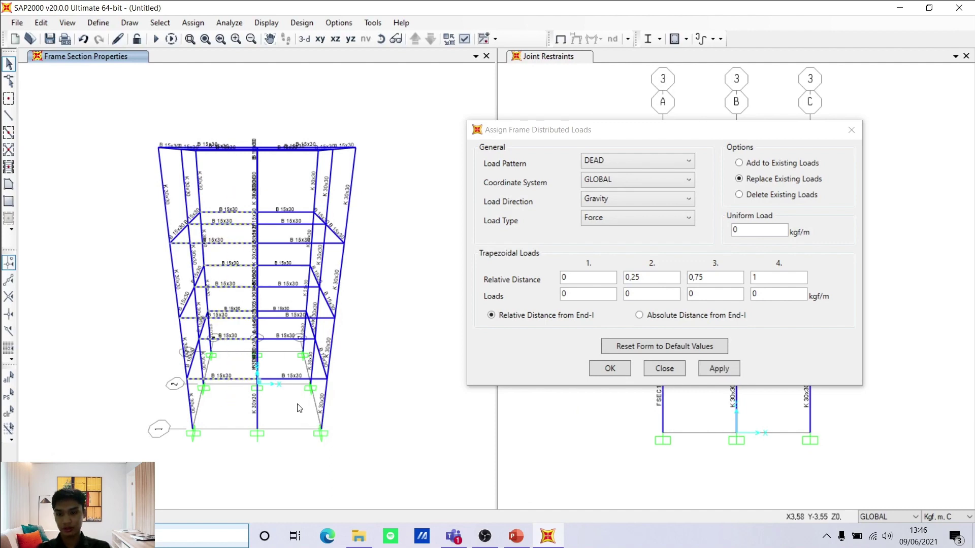
Select the X-direction floor beams below the roof and prepare a DEAD distributed load using absolute distances from End-I.
{"action": "left_click_drag", "start_coordinate": [292, 398], "coordinate": [286, 200]}
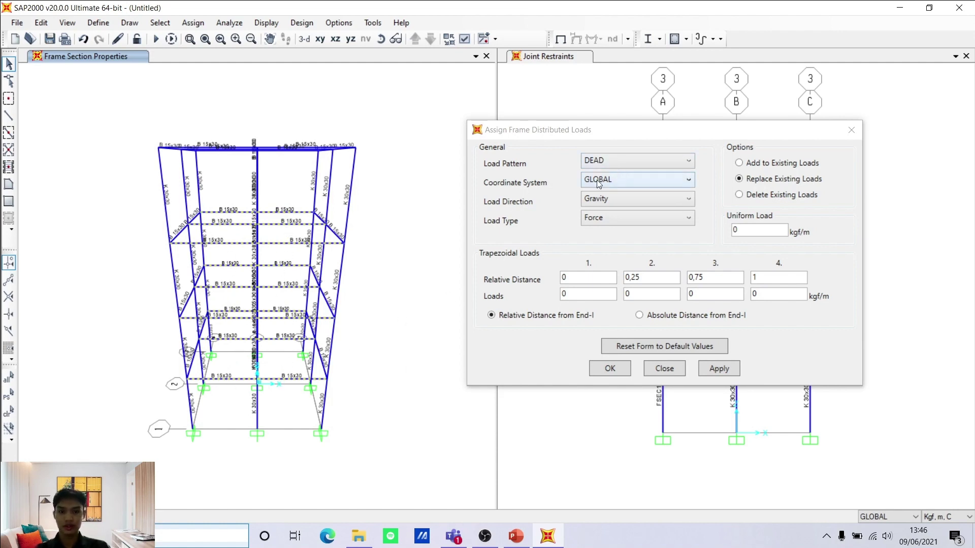
{"action": "left_click", "coordinate": [630, 167]}
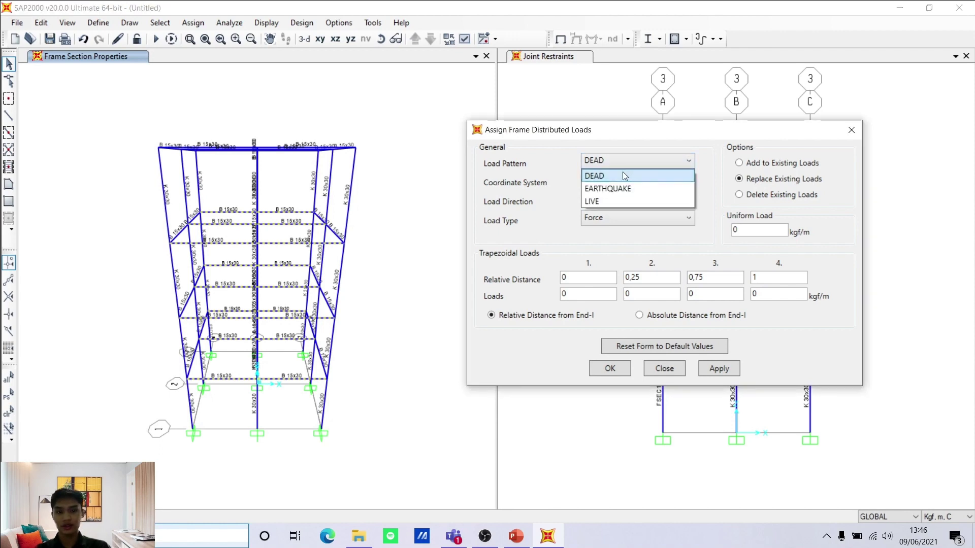
{"action": "left_click", "coordinate": [618, 177]}
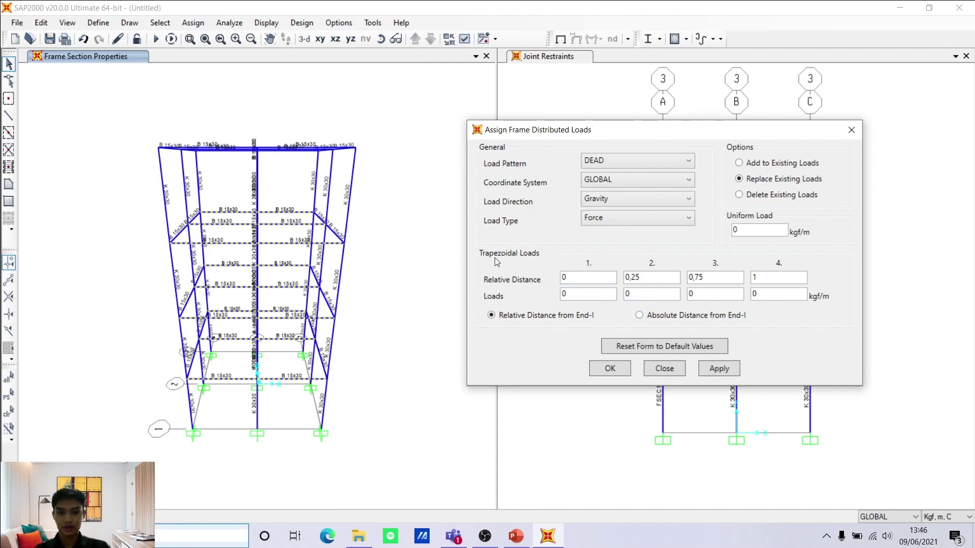
{"action": "left_click", "coordinate": [671, 316]}
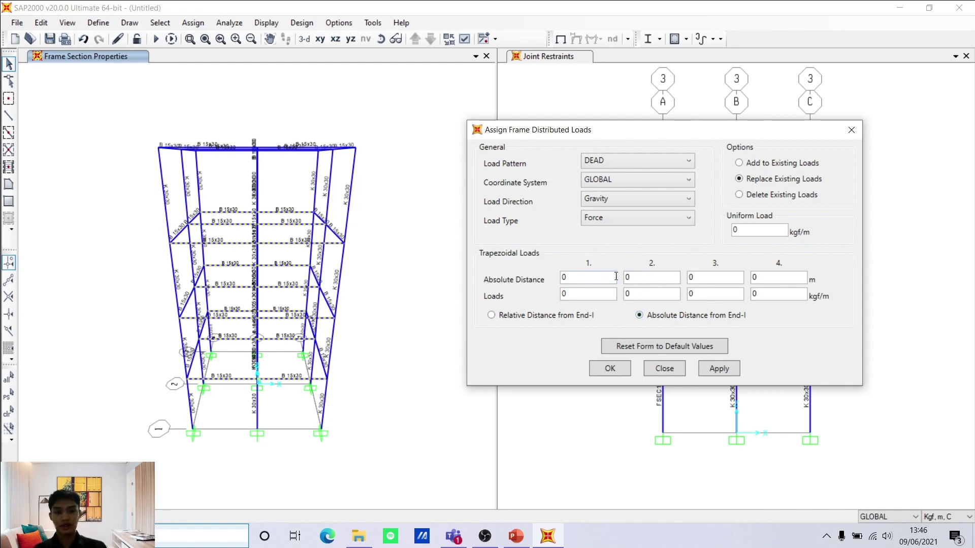
Set the trapezoidal load's absolute distances to 0; 1,775; 1,805 and 3,58 m, consulting the load distribution slide in PowerPoint.
{"action": "left_click", "coordinate": [655, 275]}
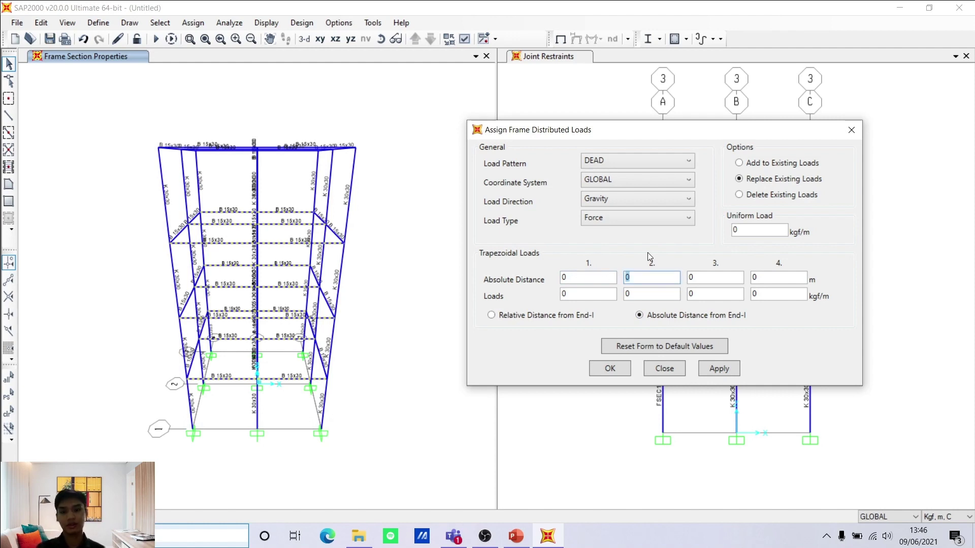
{"action": "left_click", "coordinate": [527, 539]}
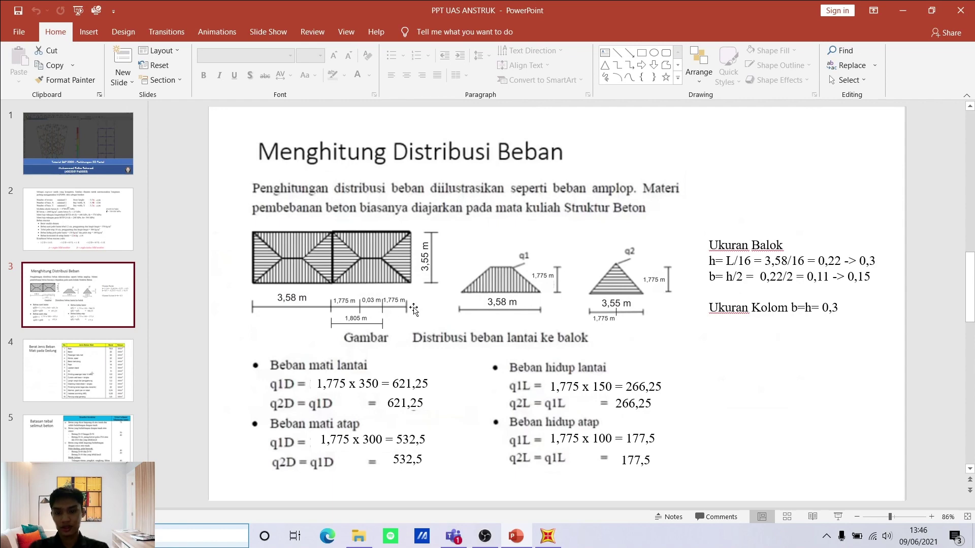
{"action": "left_click", "coordinate": [548, 536]}
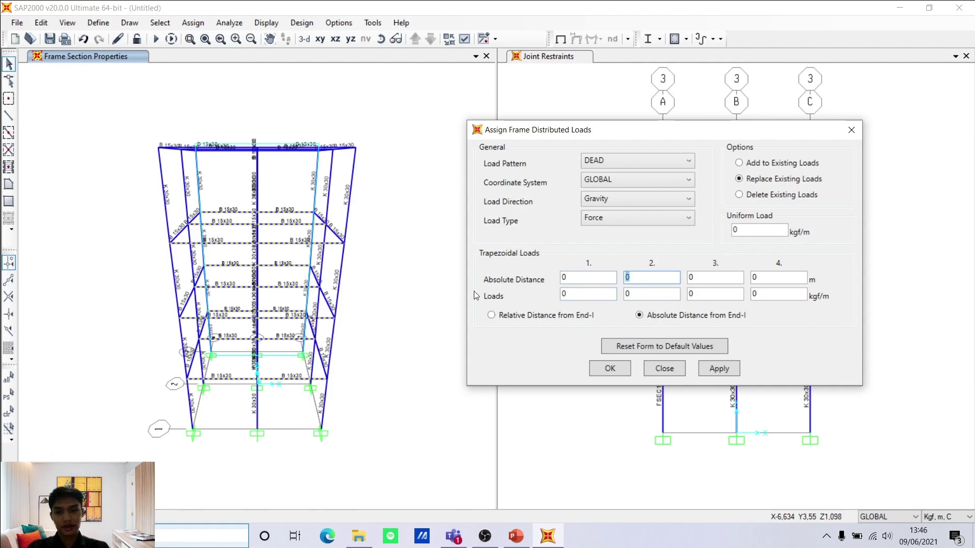
{"action": "left_click", "coordinate": [580, 279]}
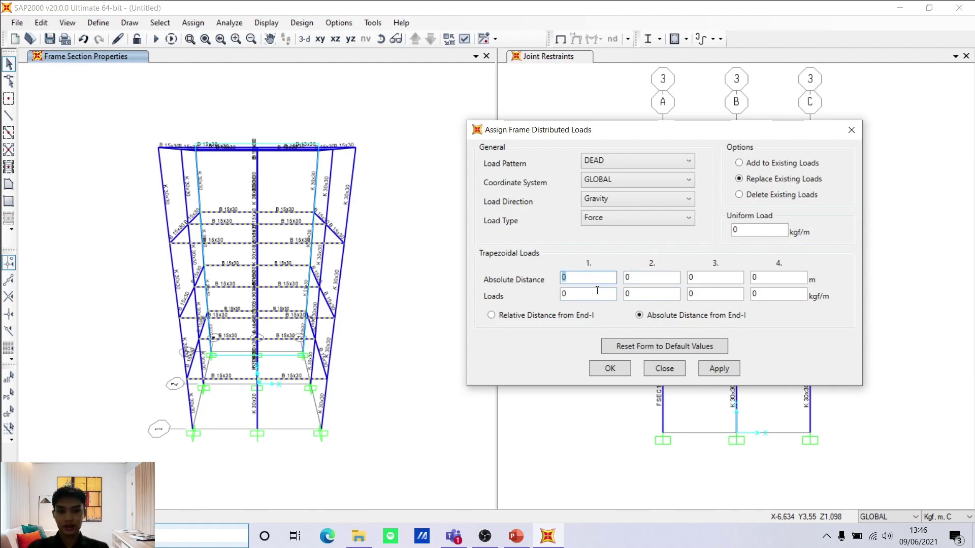
{"action": "left_click", "coordinate": [565, 294]}
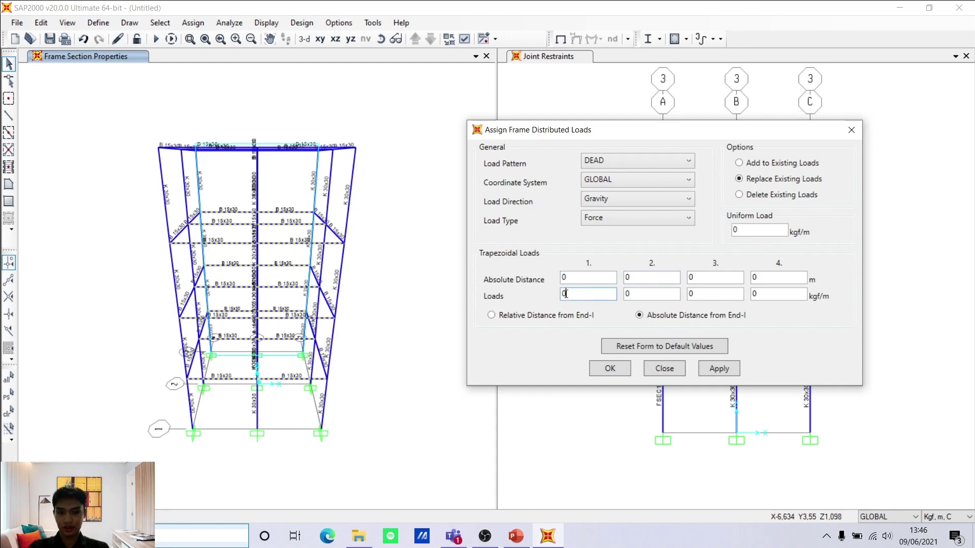
{"action": "left_click", "coordinate": [647, 279]}
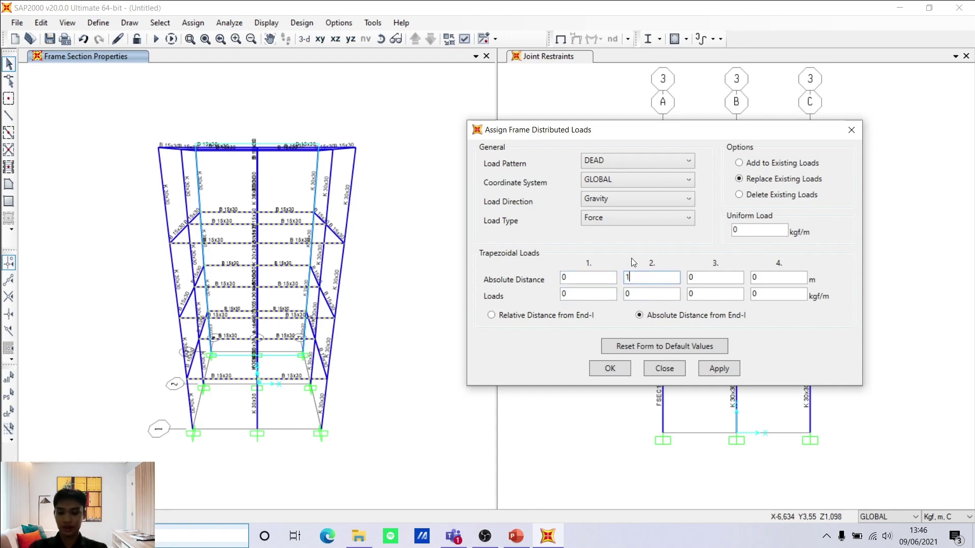
{"action": "type", "text": "1,775"}
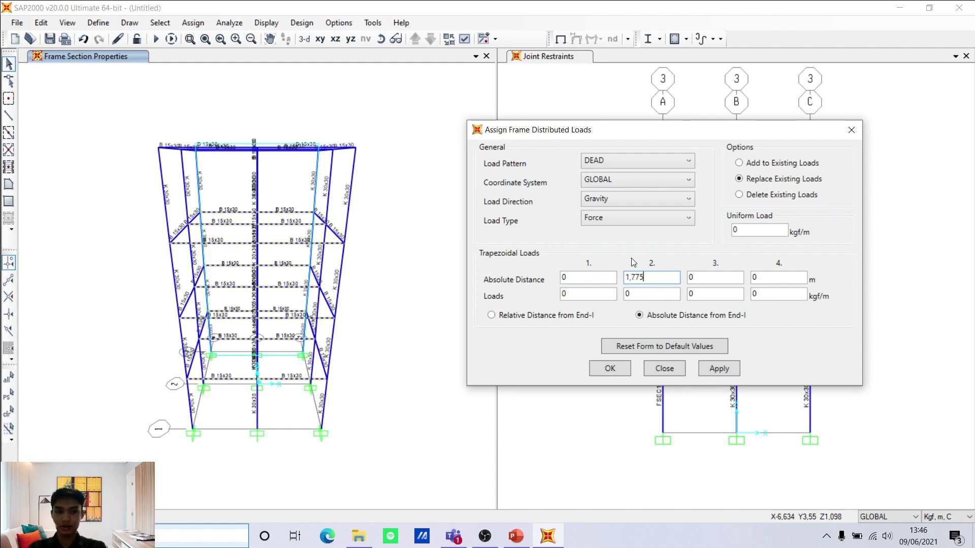
{"action": "key", "text": "Tab"}
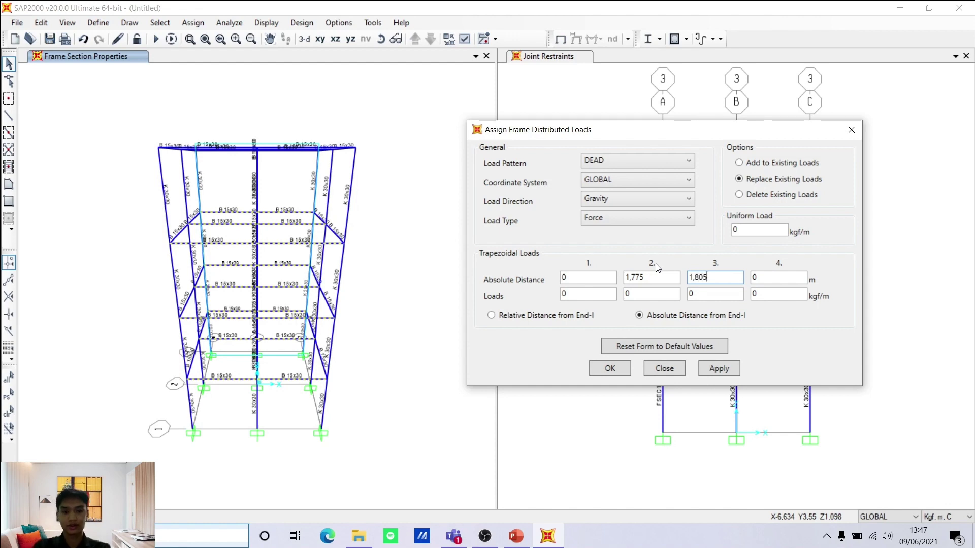
{"action": "left_click", "coordinate": [757, 275]}
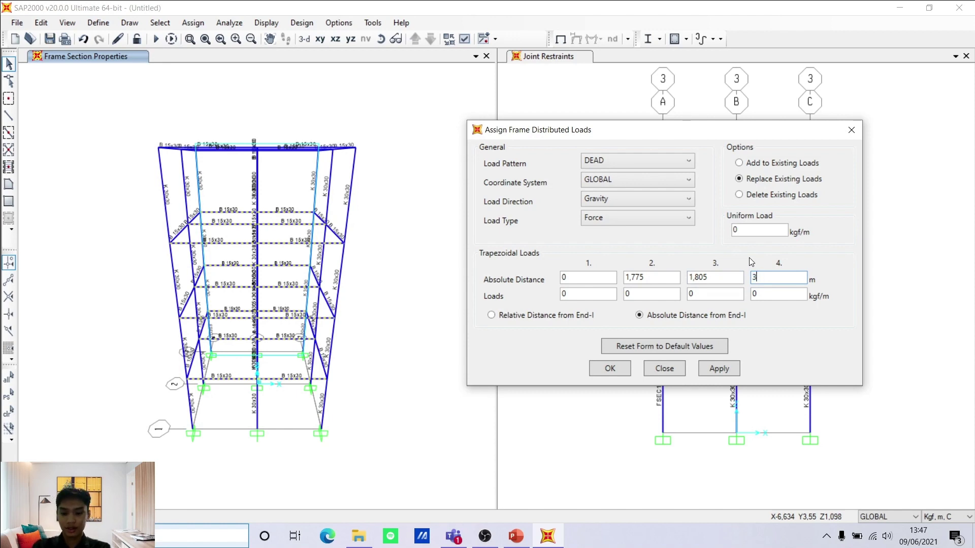
{"action": "type", "text": "3,58"}
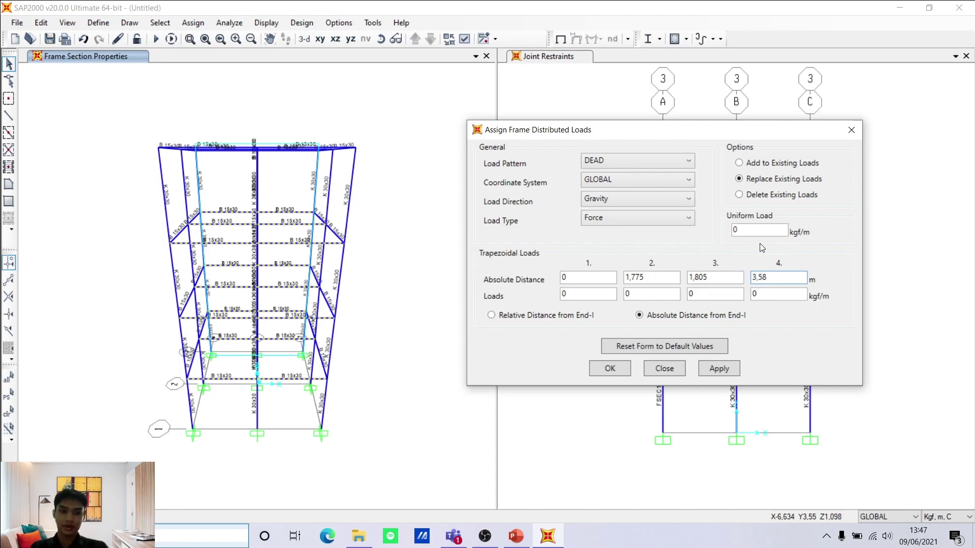
Set the second and third trapezoidal loads to 621,25 kgf/m from the PowerPoint slide's floor dead load and apply them to the selected floor beams.
{"action": "double_click", "coordinate": [622, 293]}
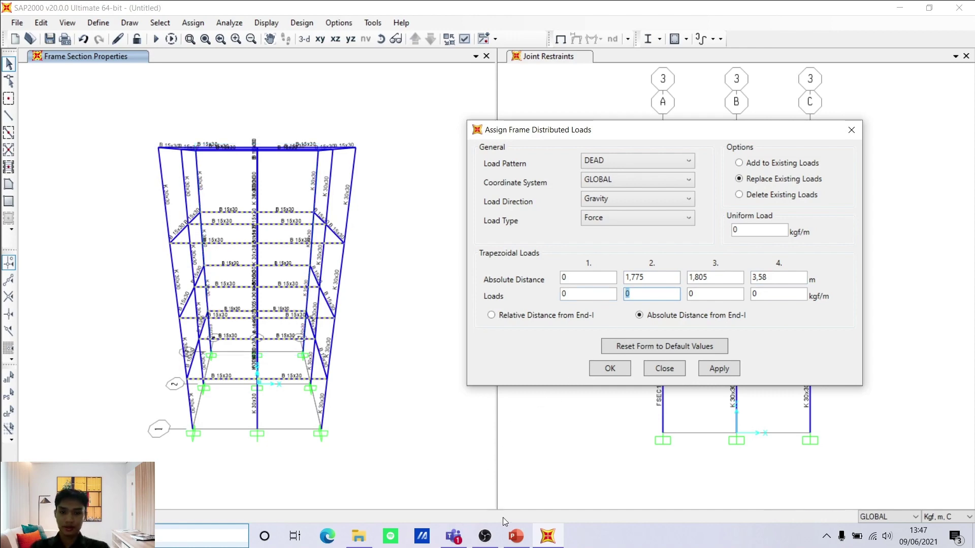
{"action": "left_click", "coordinate": [524, 545]}
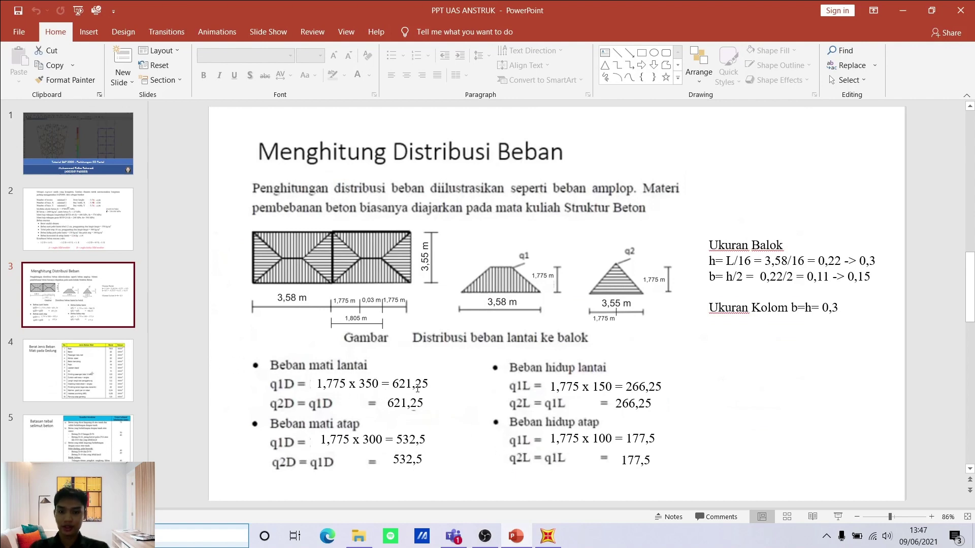
{"action": "left_click", "coordinate": [547, 536]}
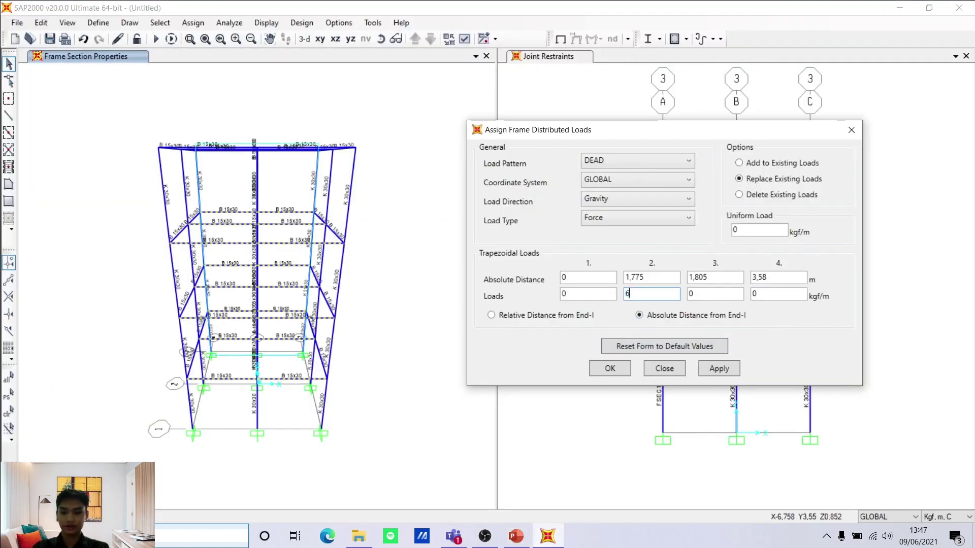
{"action": "type", "text": "1,"}
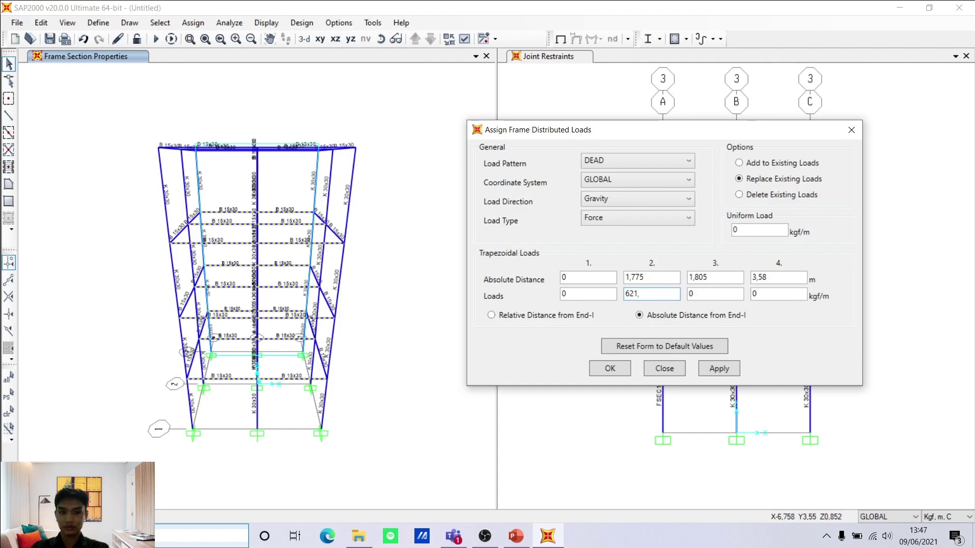
{"action": "left_click", "coordinate": [516, 536]}
{"action": "left_click", "coordinate": [548, 536]}
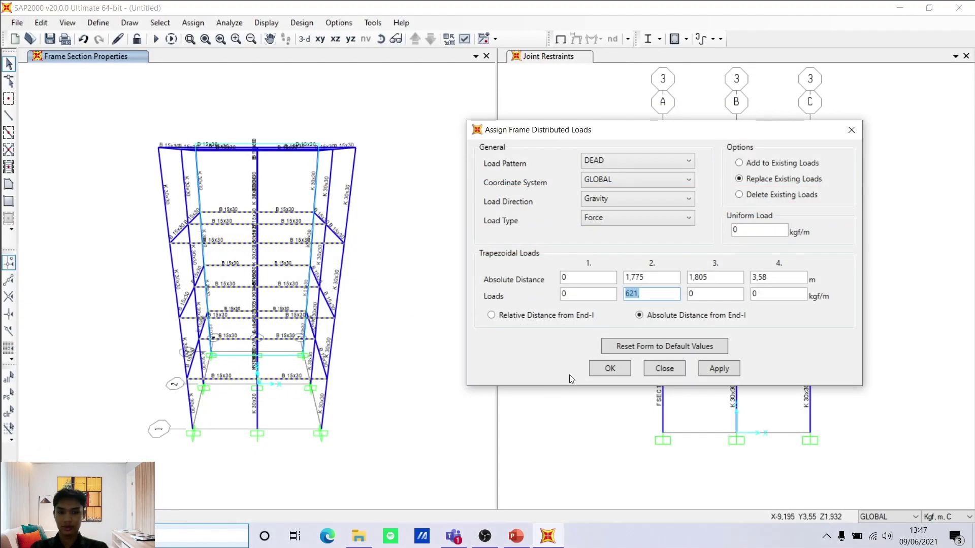
{"action": "left_click", "coordinate": [651, 294]}
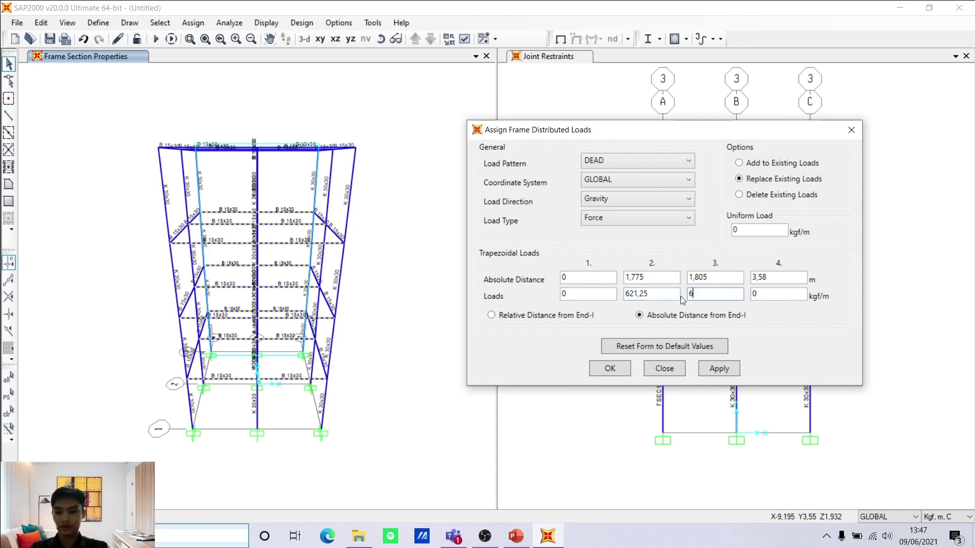
{"action": "type", "text": "25"}
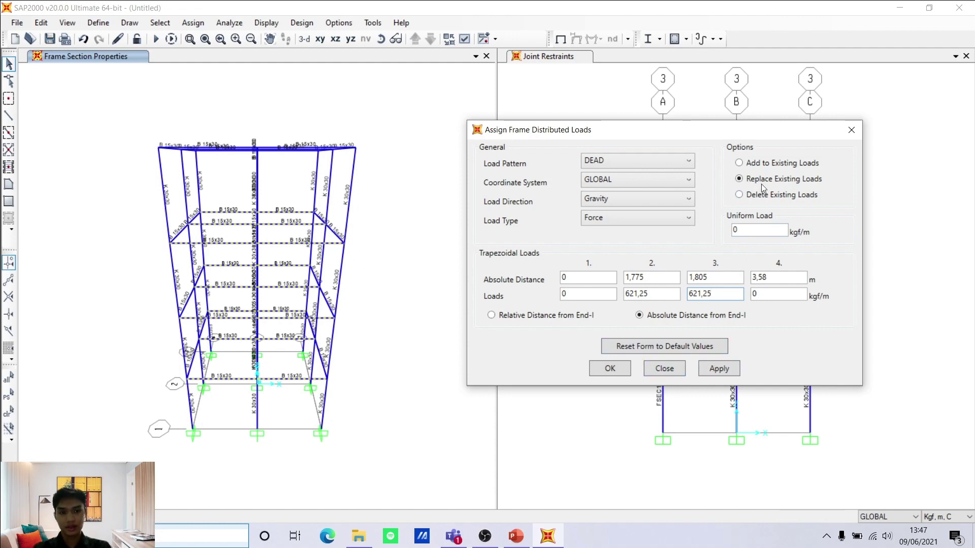
{"action": "left_click", "coordinate": [717, 369]}
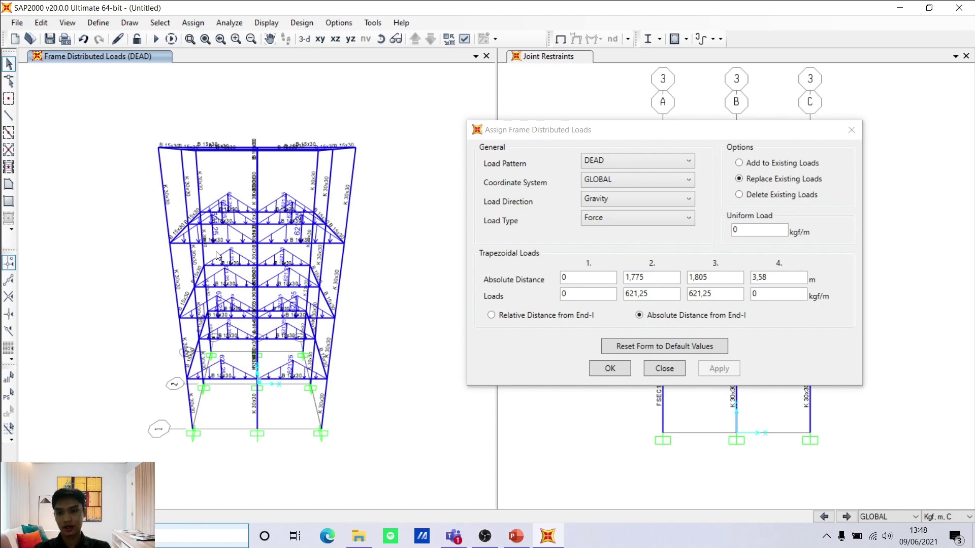
Select the middle-row X-direction beams on each floor and add the same 621,25 kgf/m trapezoidal load to their existing loads.
{"action": "left_click", "coordinate": [237, 227]}
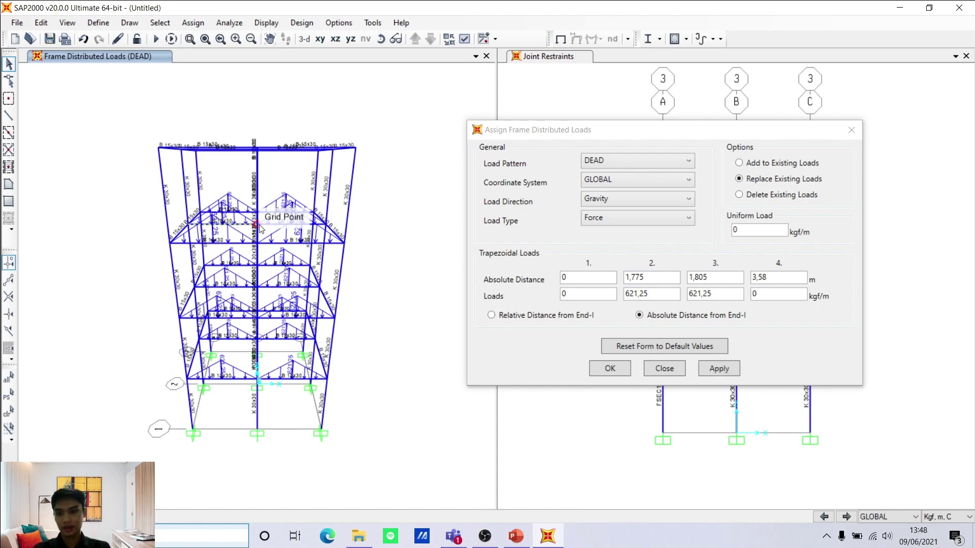
{"action": "left_click", "coordinate": [236, 287]}
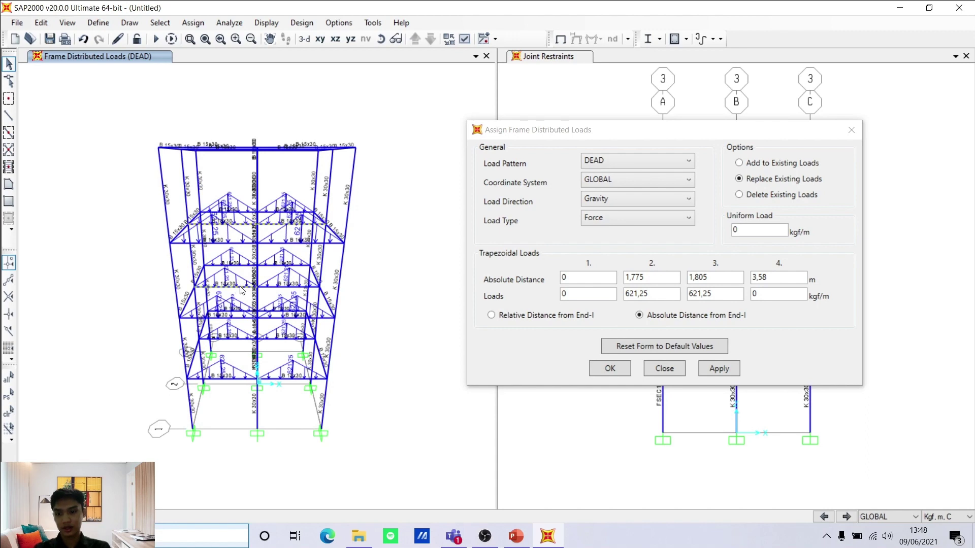
{"action": "left_click", "coordinate": [279, 287]}
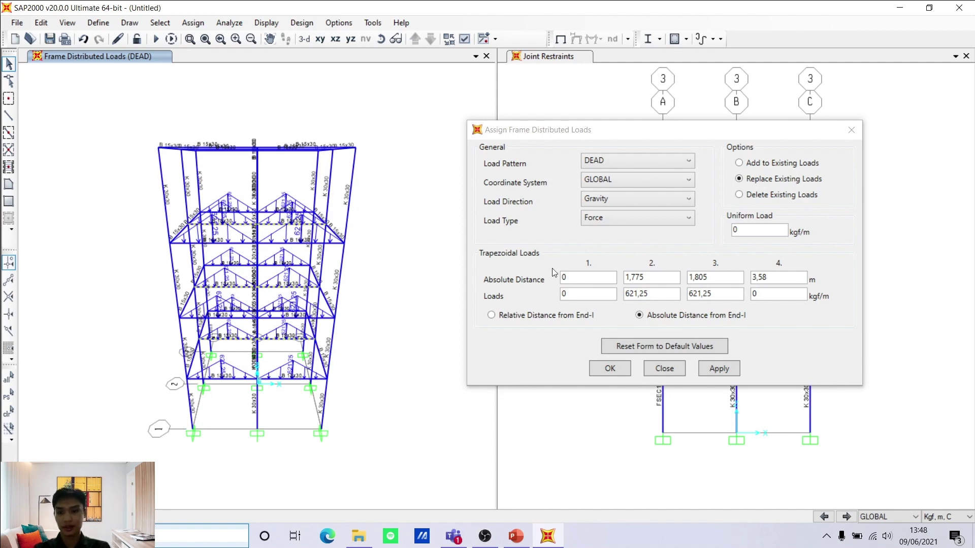
{"action": "left_click", "coordinate": [805, 164]}
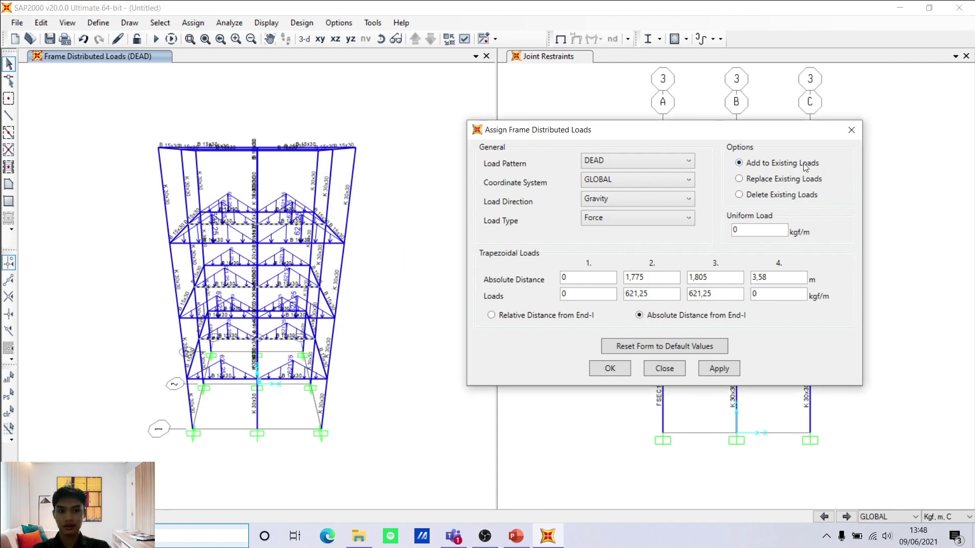
{"action": "left_click", "coordinate": [722, 372]}
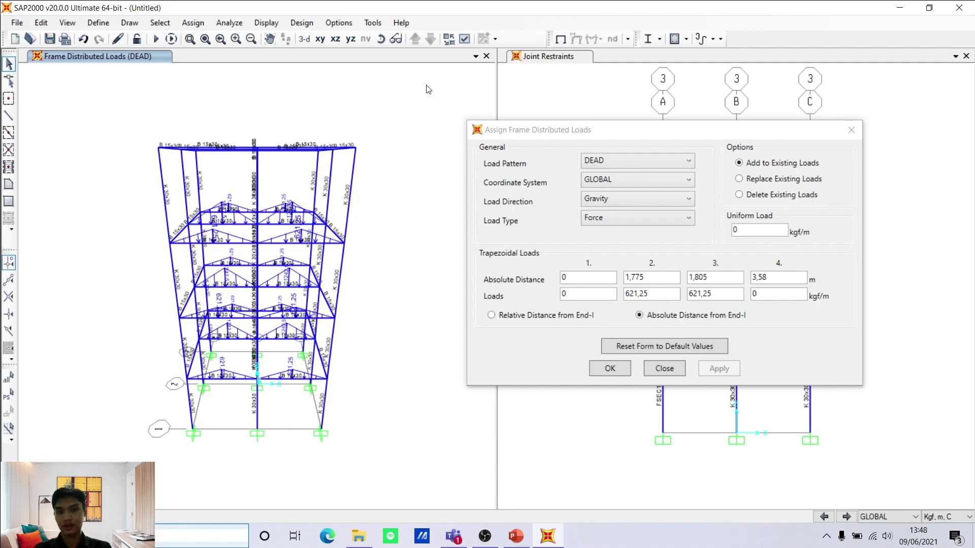
Select all X-direction roof beams and apply the trapezoidal DEAD load with second and third values of 532,5 kgf/m from the PowerPoint slide.
{"action": "left_click", "coordinate": [378, 40]}
{"action": "left_click_drag", "start_coordinate": [376, 137], "coordinate": [385, 166]}
{"action": "left_click_drag", "start_coordinate": [206, 186], "coordinate": [202, 119]}
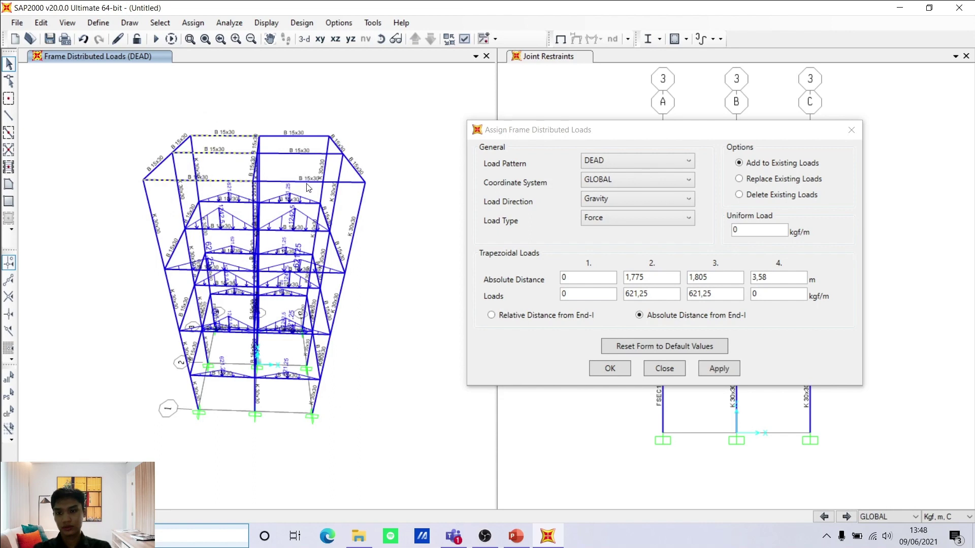
{"action": "left_click_drag", "start_coordinate": [307, 161], "coordinate": [301, 125]}
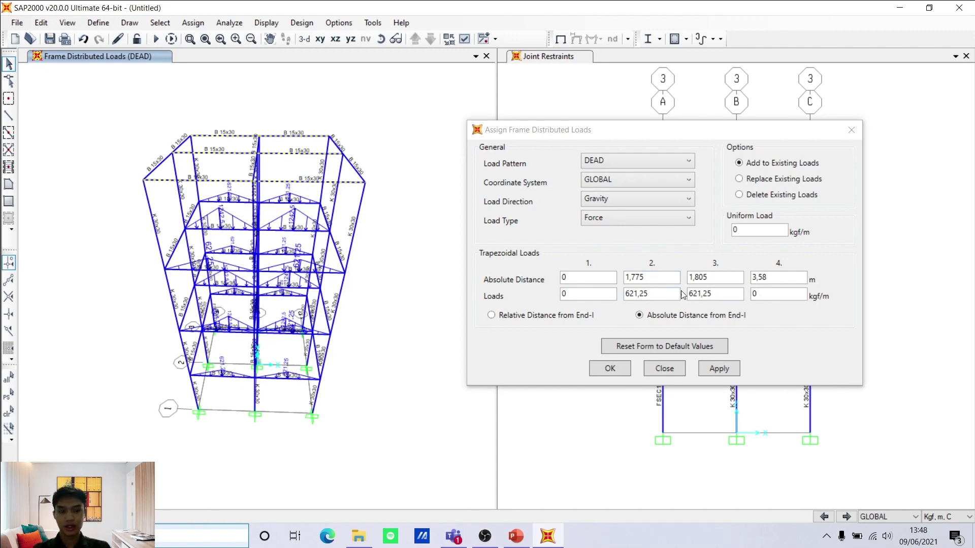
{"action": "left_click", "coordinate": [516, 536]}
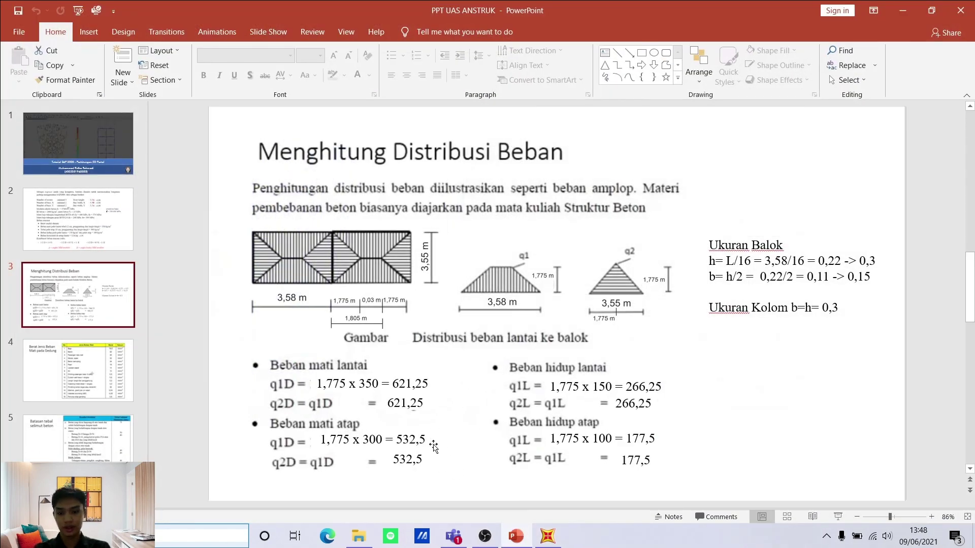
{"action": "left_click", "coordinate": [547, 534]}
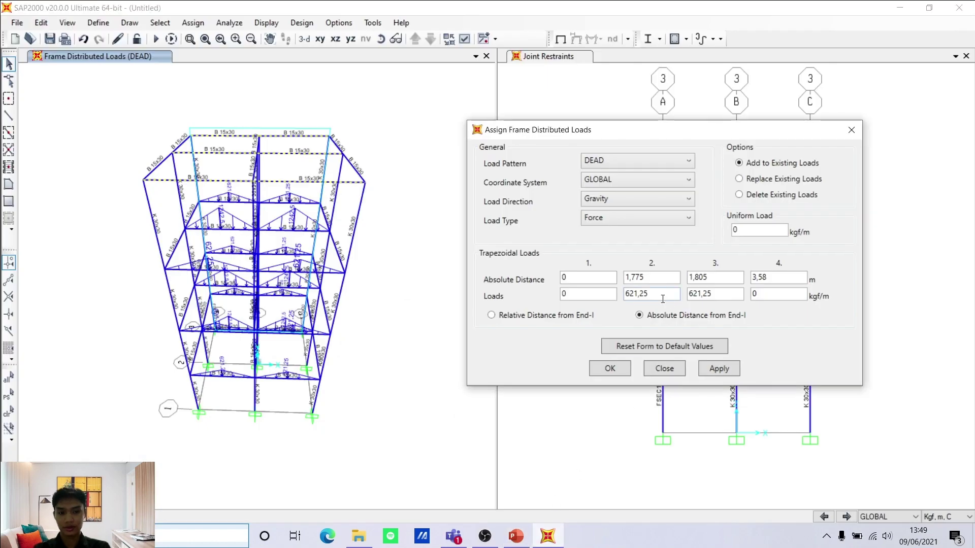
{"action": "left_click_drag", "start_coordinate": [678, 294], "coordinate": [619, 305]}
{"action": "type", "text": "532,5"}
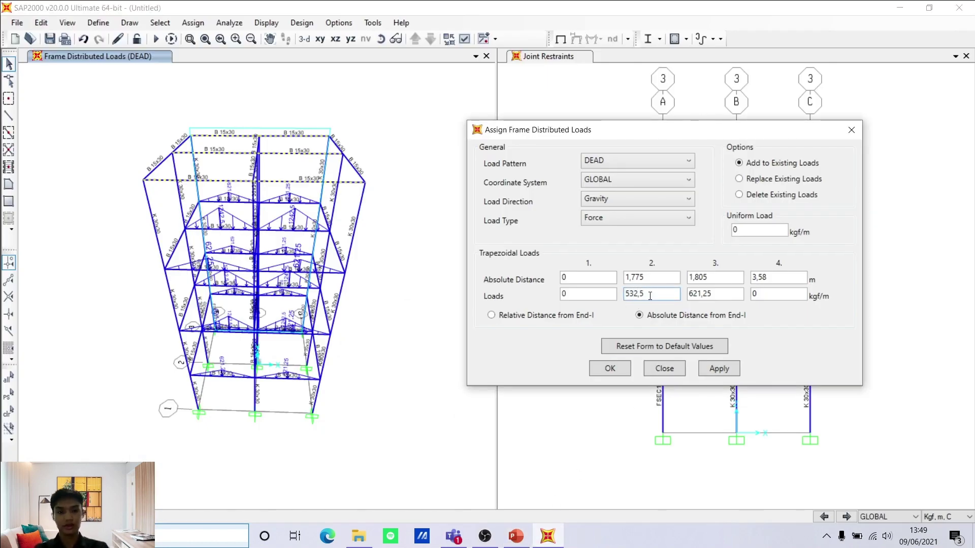
{"action": "left_click_drag", "start_coordinate": [697, 294], "coordinate": [671, 308]}
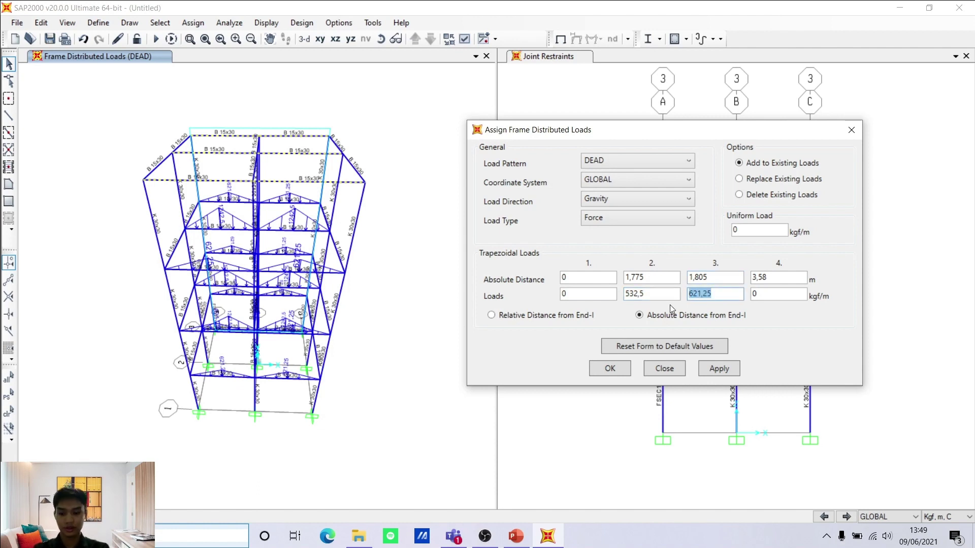
{"action": "type", "text": "532,5"}
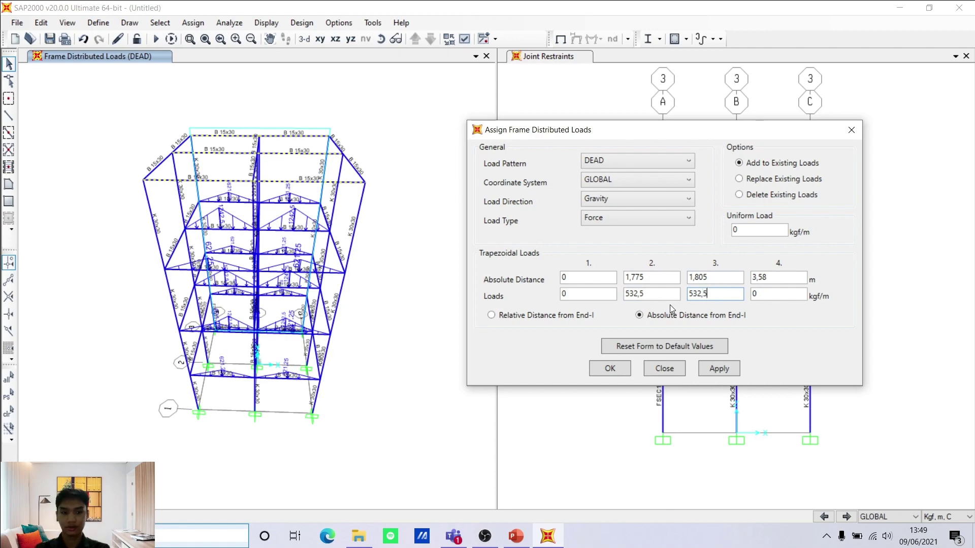
{"action": "left_click", "coordinate": [709, 367]}
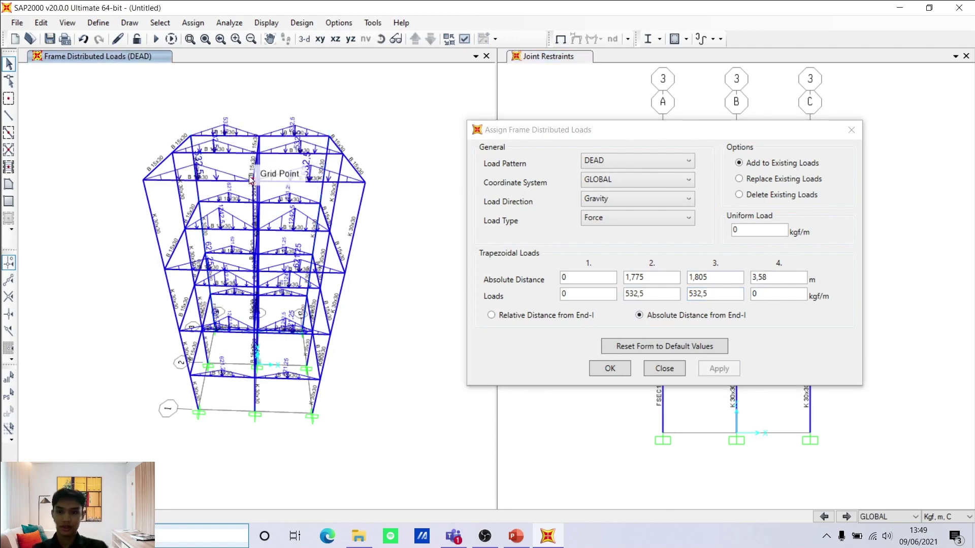
Select the middle-row X-direction roof beams and add the same 532,5 kgf/m trapezoidal load to their existing loads.
{"action": "left_click", "coordinate": [233, 155]}
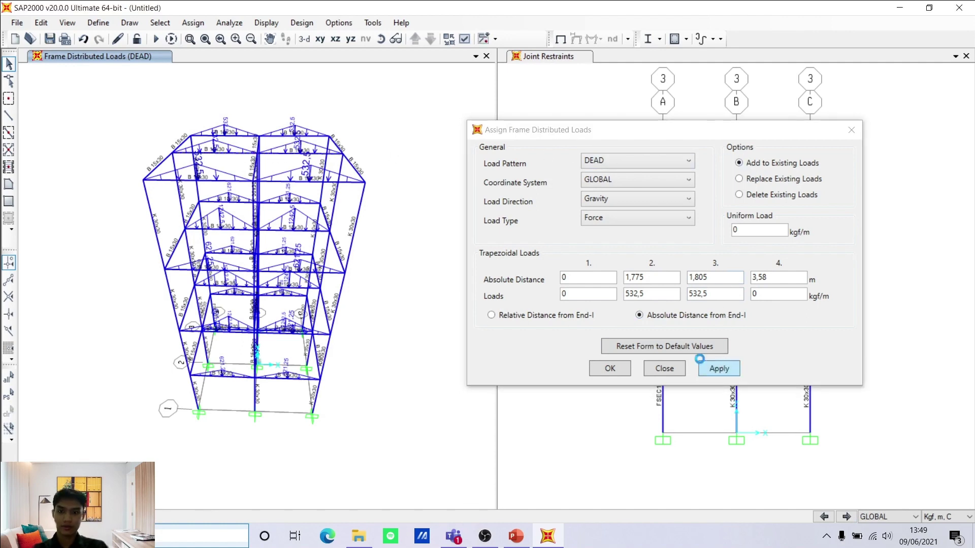
{"action": "left_click", "coordinate": [716, 367]}
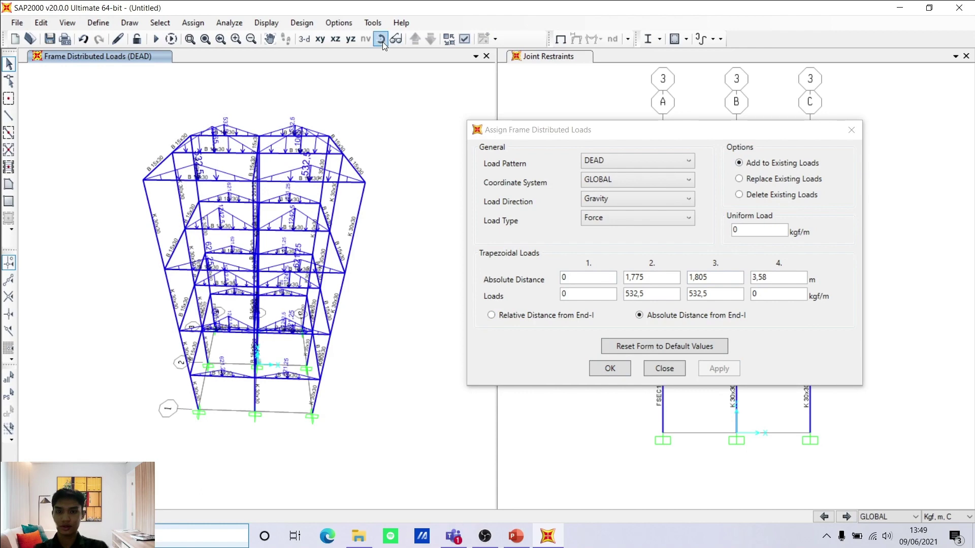
Select the Y-direction beams on every floor, leaving the roof beams out of the selection.
{"action": "middle_click_drag", "start_coordinate": [359, 247], "coordinate": [581, 240], "text": "shift"}
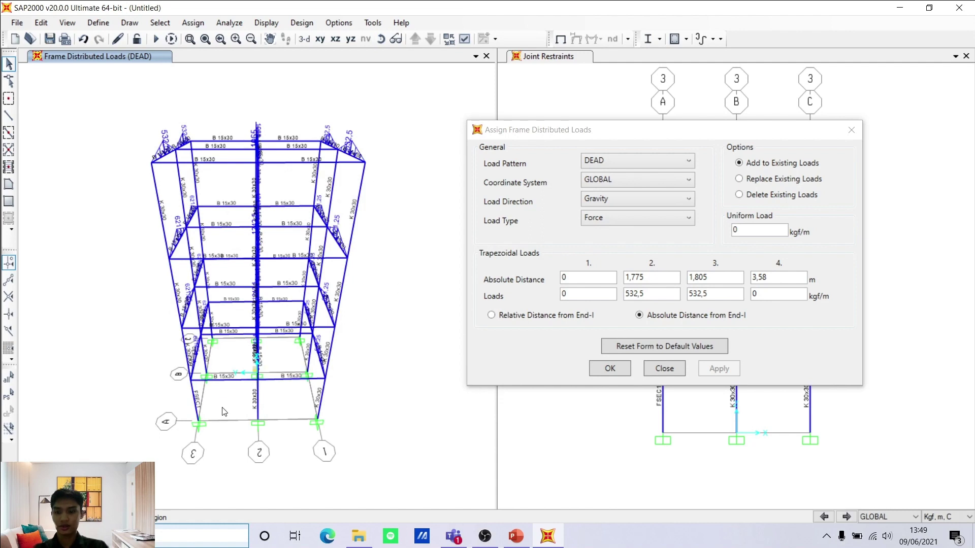
{"action": "left_click_drag", "start_coordinate": [233, 197], "coordinate": [211, 122]}
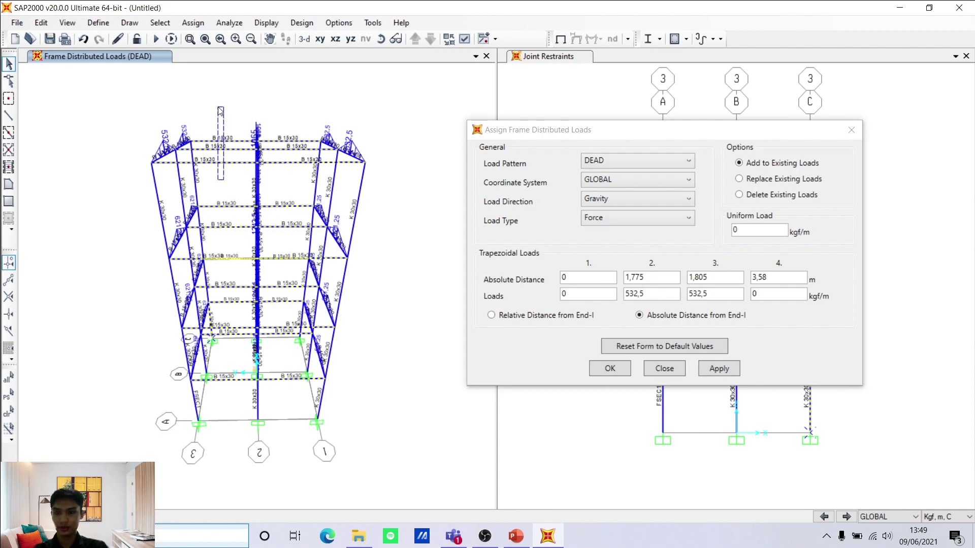
{"action": "left_click", "coordinate": [223, 142]}
{"action": "left_click", "coordinate": [220, 149]}
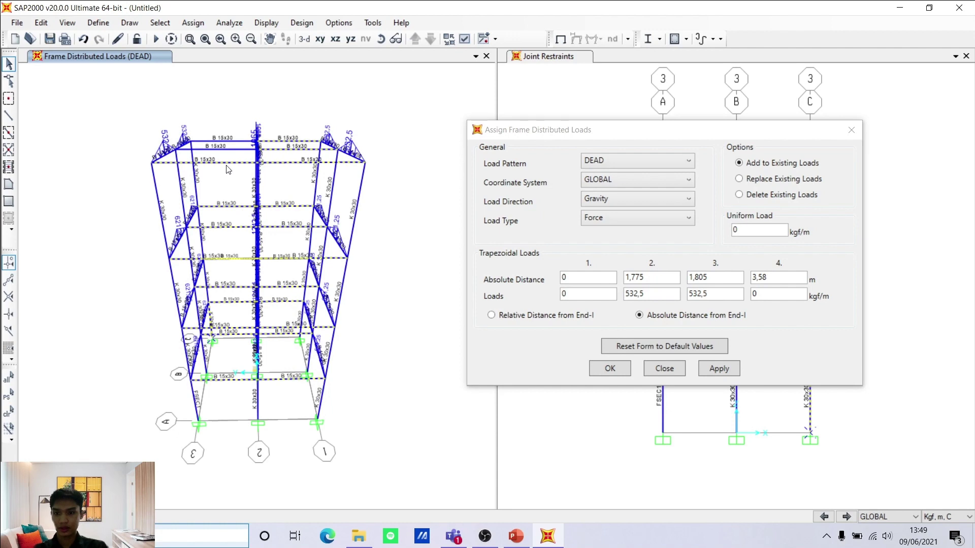
{"action": "left_click", "coordinate": [236, 163]}
{"action": "left_click", "coordinate": [279, 162]}
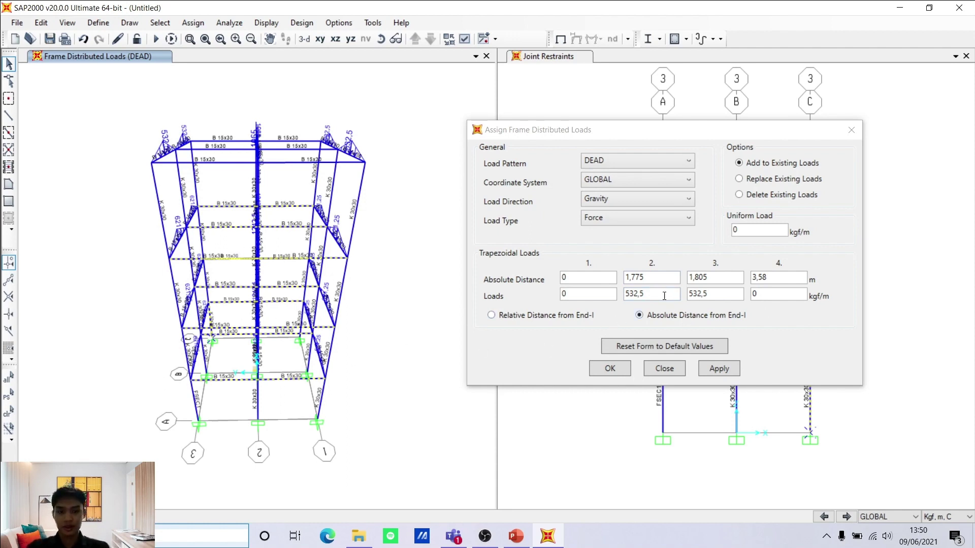
Shape a triangular load with third distance 3,55 m, fourth distance 0 and third load 0, consulting the load distribution slide in PowerPoint.
{"action": "left_click_drag", "start_coordinate": [767, 278], "coordinate": [744, 275]}
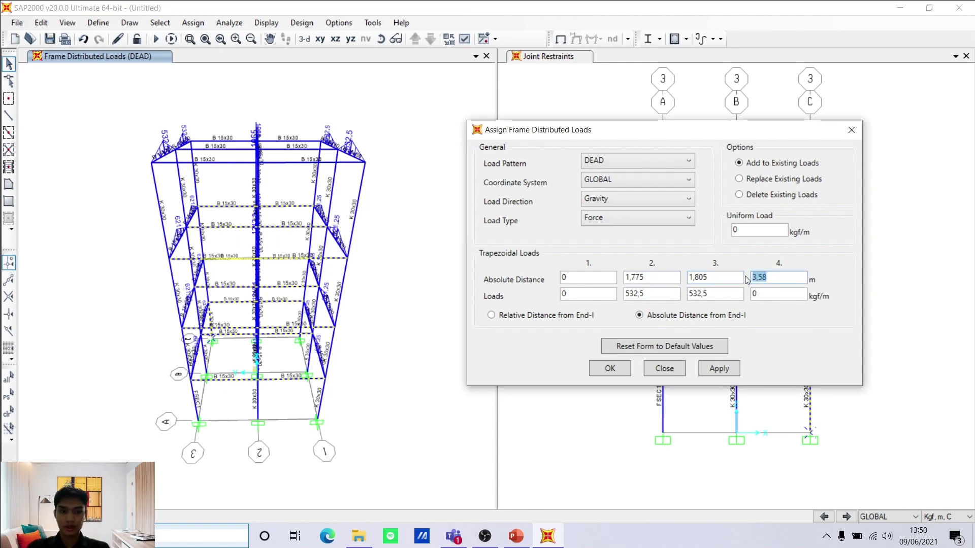
{"action": "type", "text": "0"}
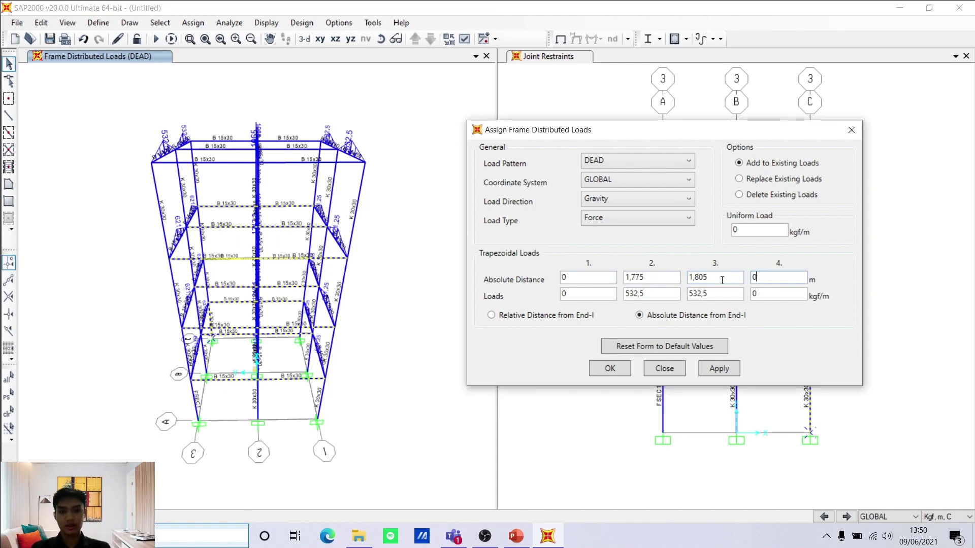
{"action": "left_click_drag", "start_coordinate": [721, 279], "coordinate": [685, 283]}
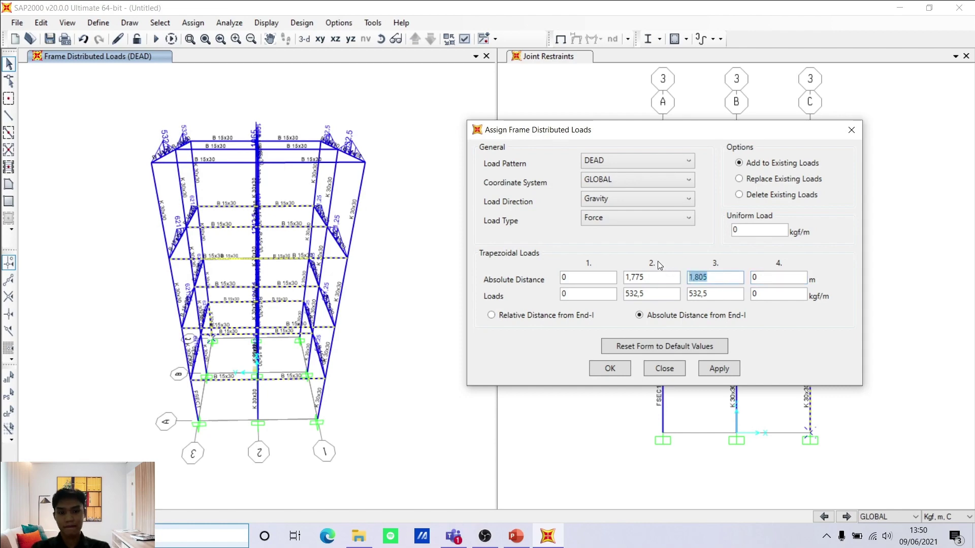
{"action": "left_click", "coordinate": [516, 536]}
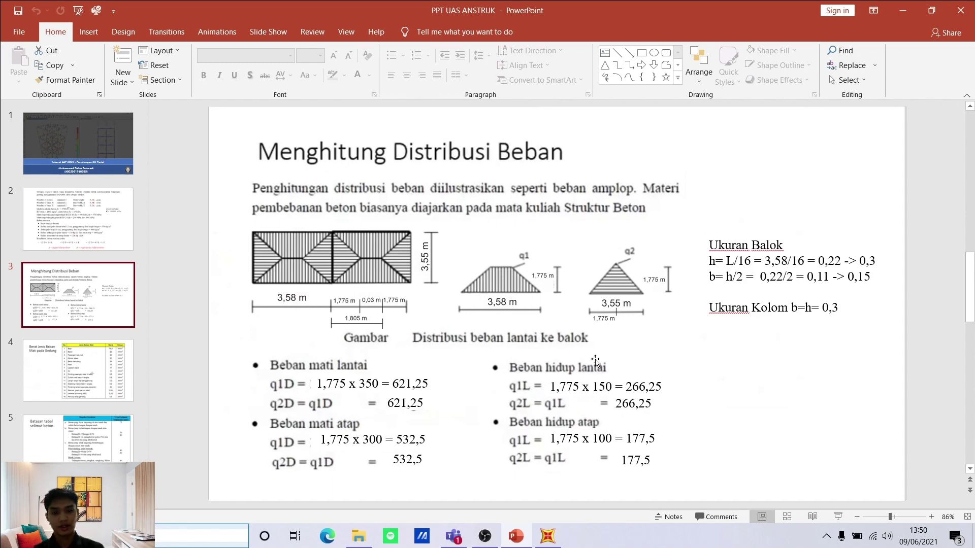
{"action": "left_click", "coordinate": [552, 541]}
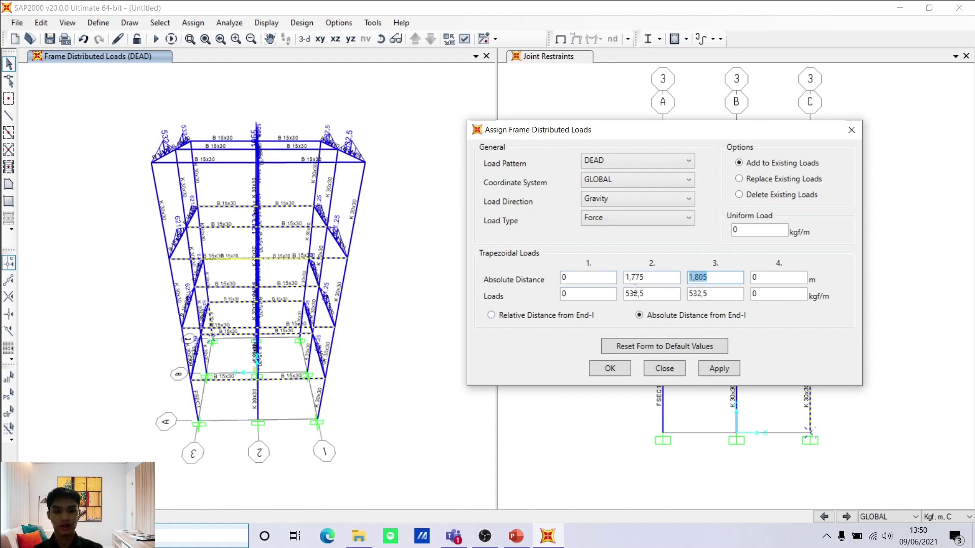
{"action": "left_click_drag", "start_coordinate": [713, 297], "coordinate": [679, 277]}
{"action": "type", "text": "0"}
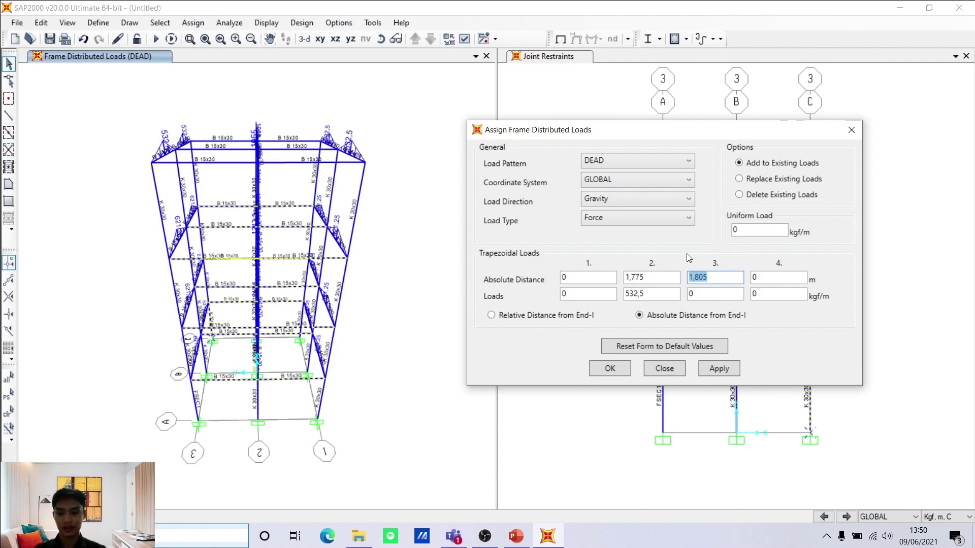
{"action": "type", "text": "3,55"}
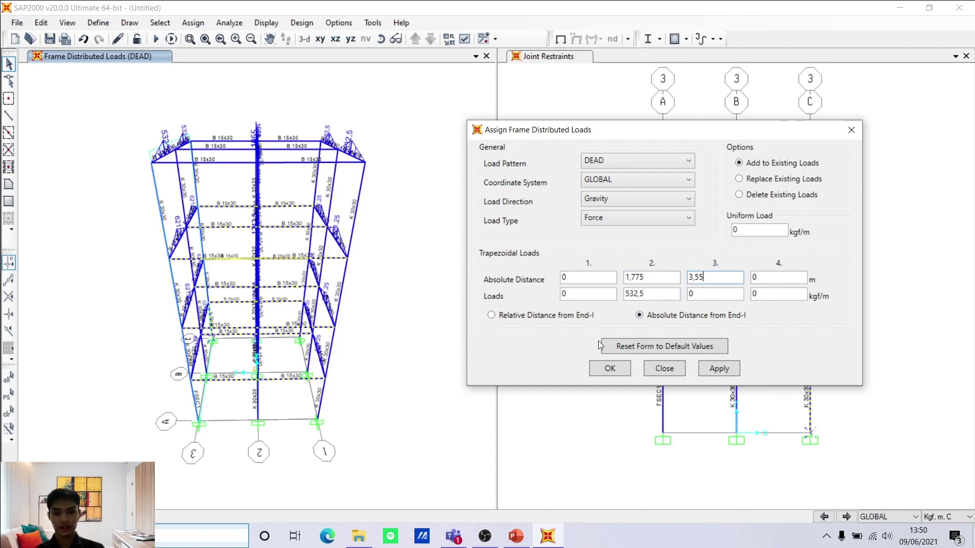
Set the second load to 266,25 kgf/m from the PowerPoint slide and apply it to the selected floor beams, replacing existing loads.
{"action": "left_click", "coordinate": [523, 536]}
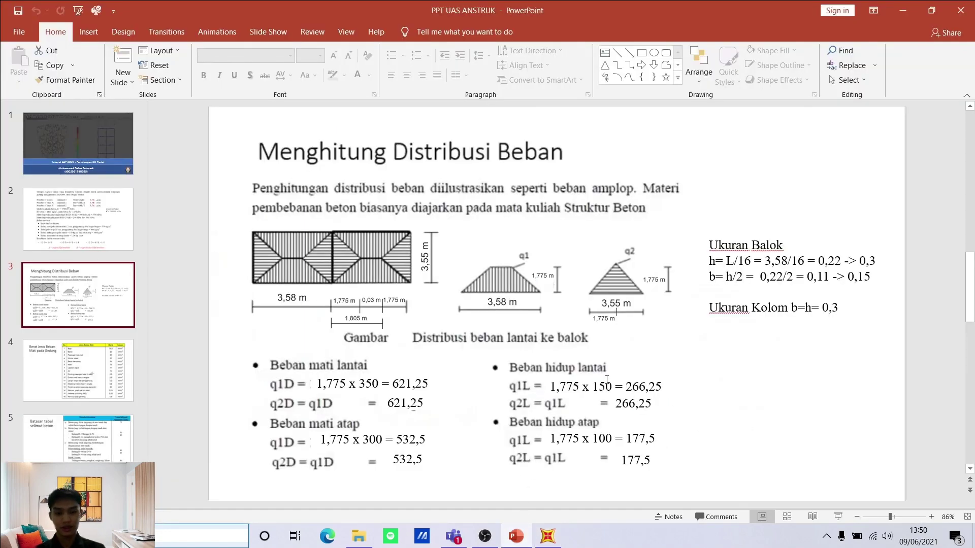
{"action": "left_click", "coordinate": [561, 528]}
{"action": "left_click_drag", "start_coordinate": [655, 295], "coordinate": [622, 293]}
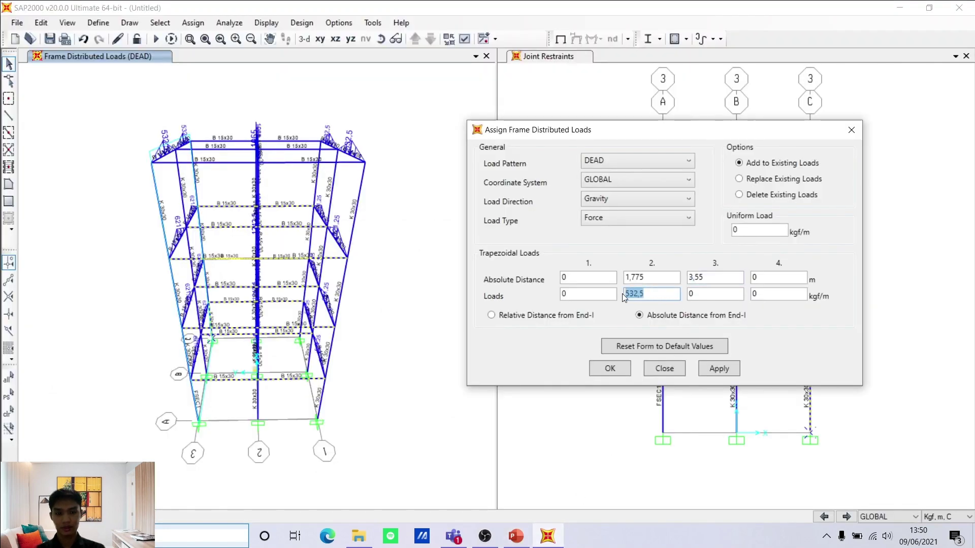
{"action": "type", "text": "266"}
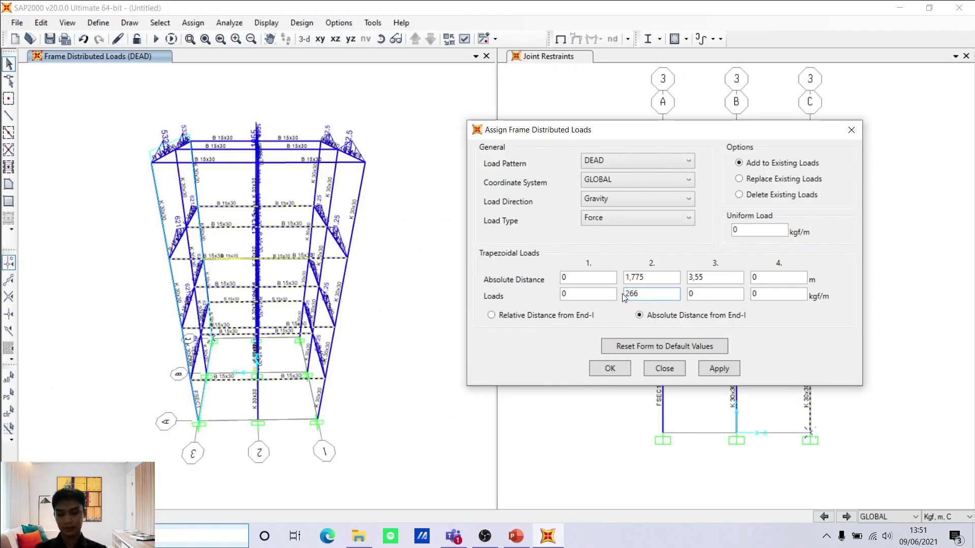
{"action": "type", "text": ",25"}
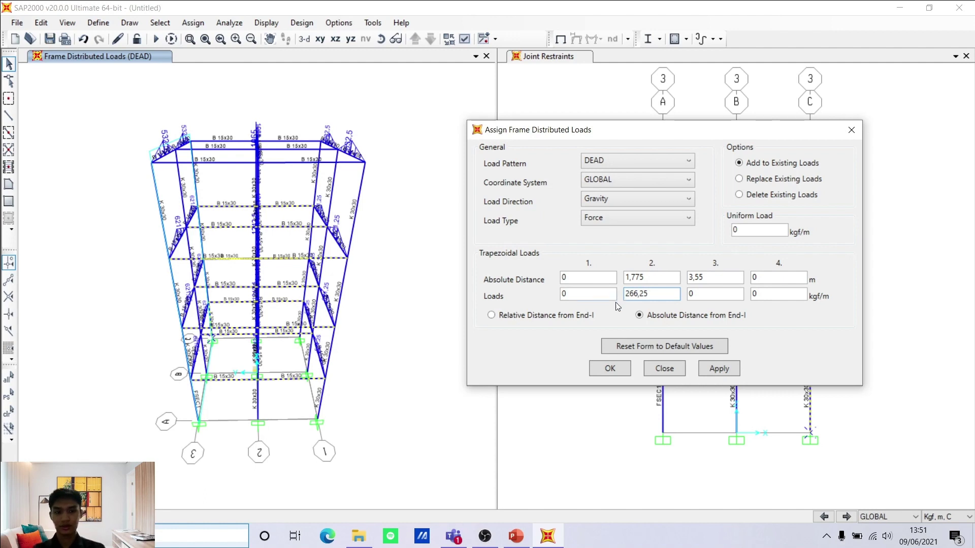
{"action": "left_click", "coordinate": [756, 181]}
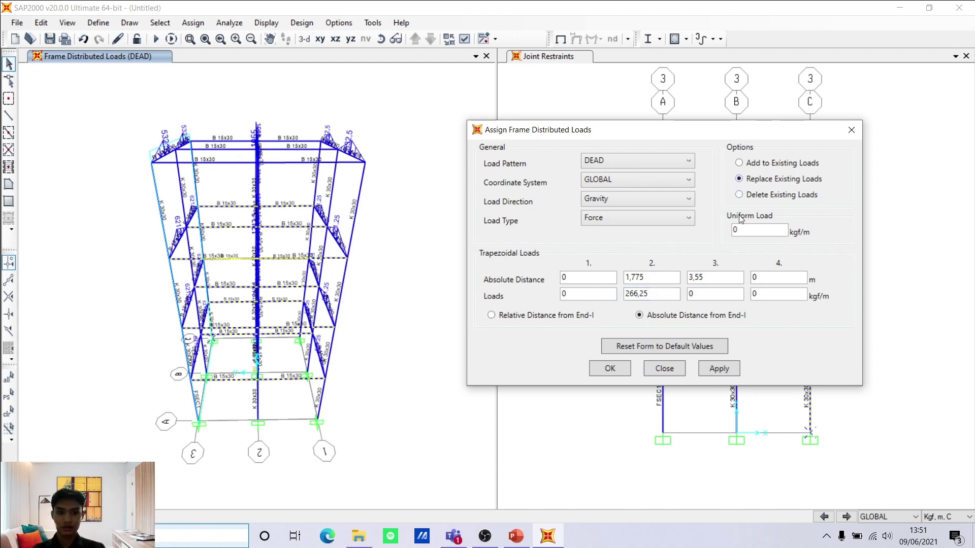
{"action": "left_click", "coordinate": [732, 368]}
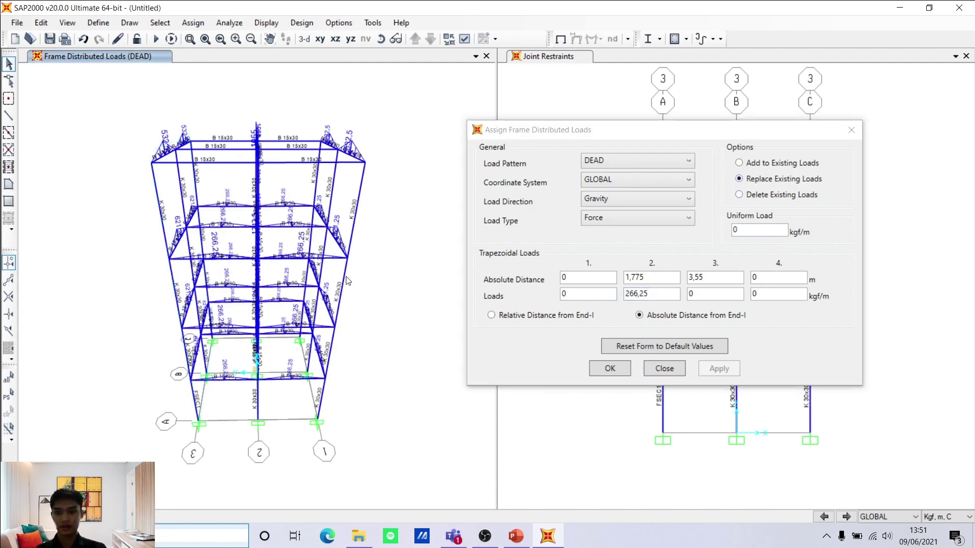
Orbit the 3D view until the middle-row Y-direction beams can be told apart from the outer rows.
{"action": "left_click", "coordinate": [381, 39]}
{"action": "left_click_drag", "start_coordinate": [370, 261], "coordinate": [360, 240]}
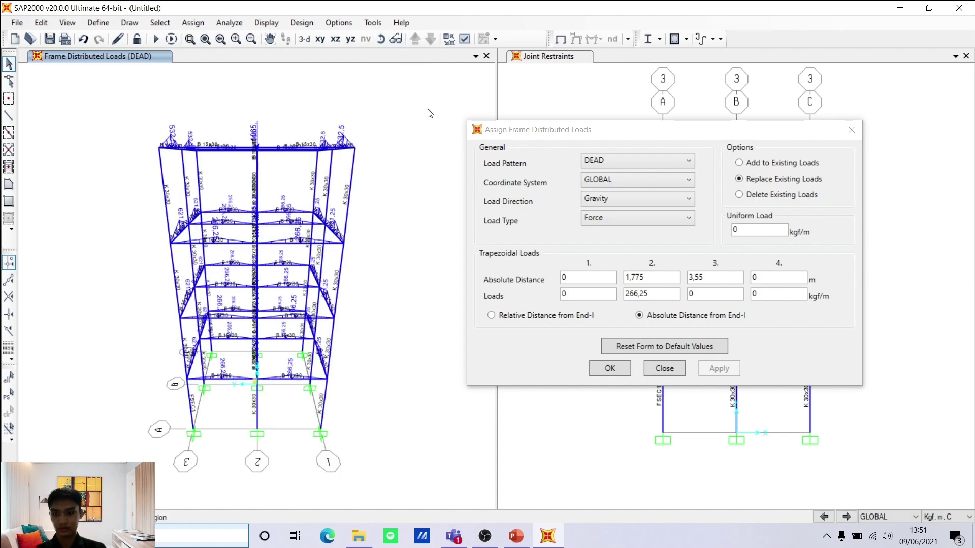
{"action": "left_click", "coordinate": [381, 39]}
{"action": "left_click_drag", "start_coordinate": [396, 188], "coordinate": [391, 156]}
{"action": "left_click", "coordinate": [381, 39]}
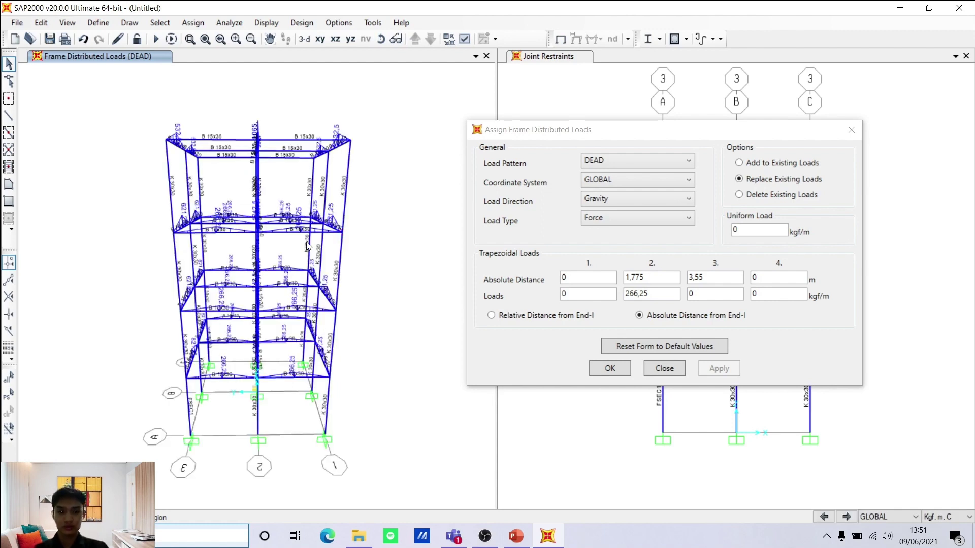
{"action": "left_click", "coordinate": [516, 536]}
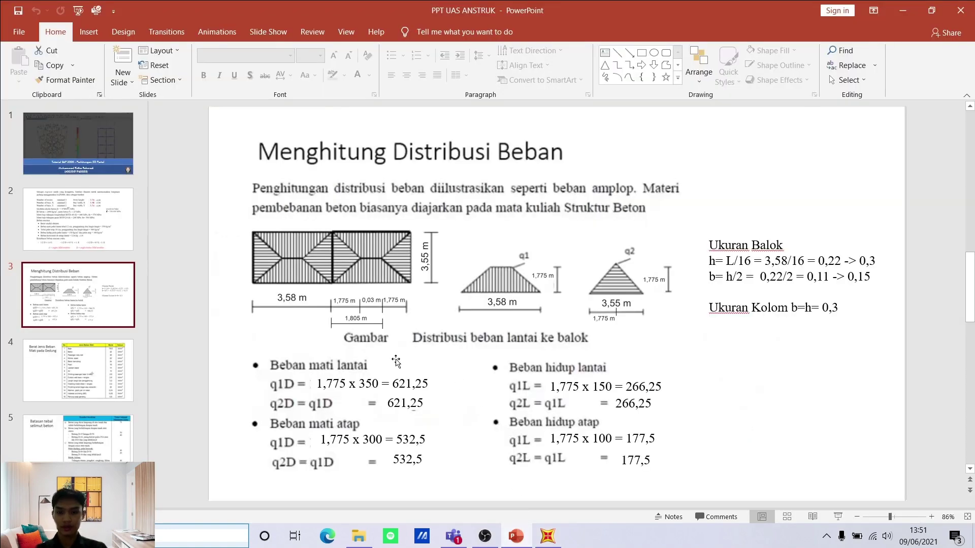
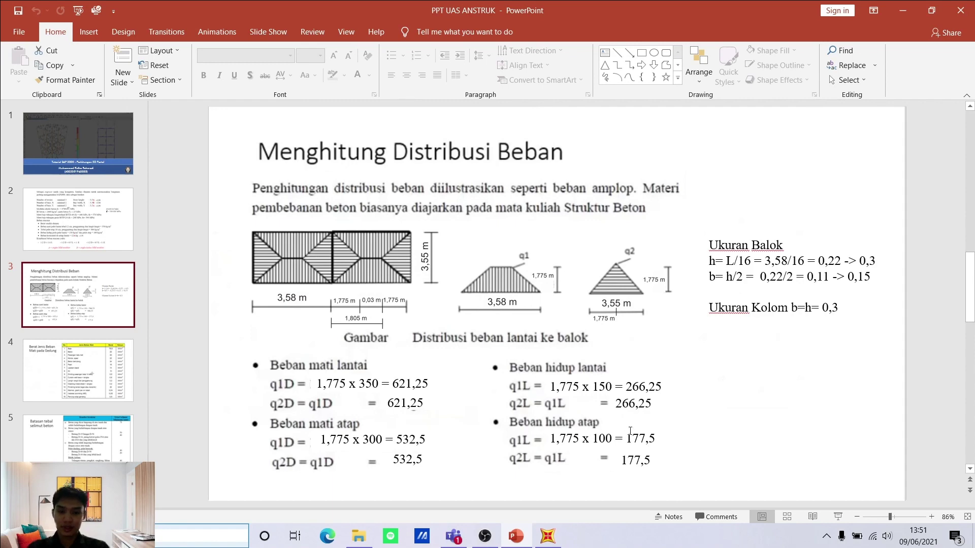
{"action": "left_click", "coordinate": [547, 538]}
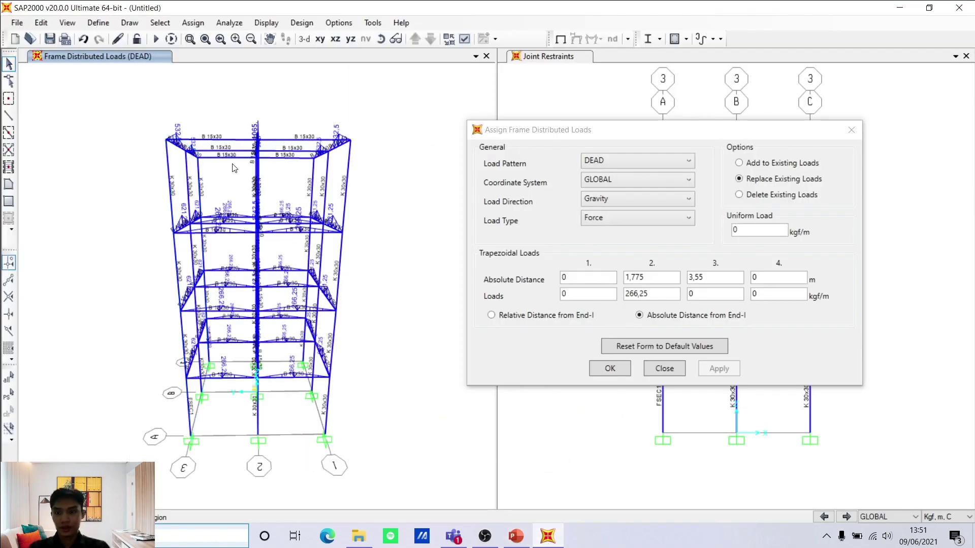
{"action": "left_click", "coordinate": [218, 149]}
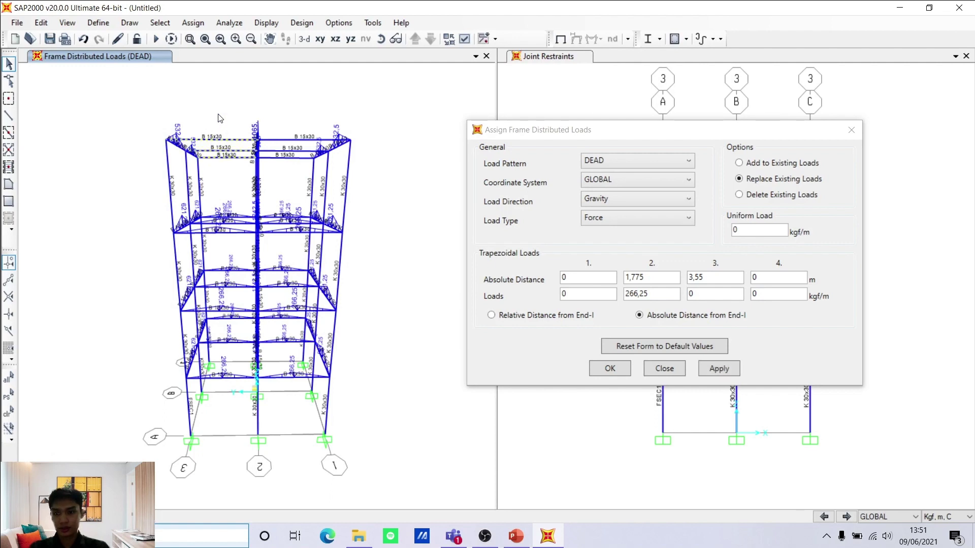
{"action": "left_click_drag", "start_coordinate": [291, 166], "coordinate": [284, 126]}
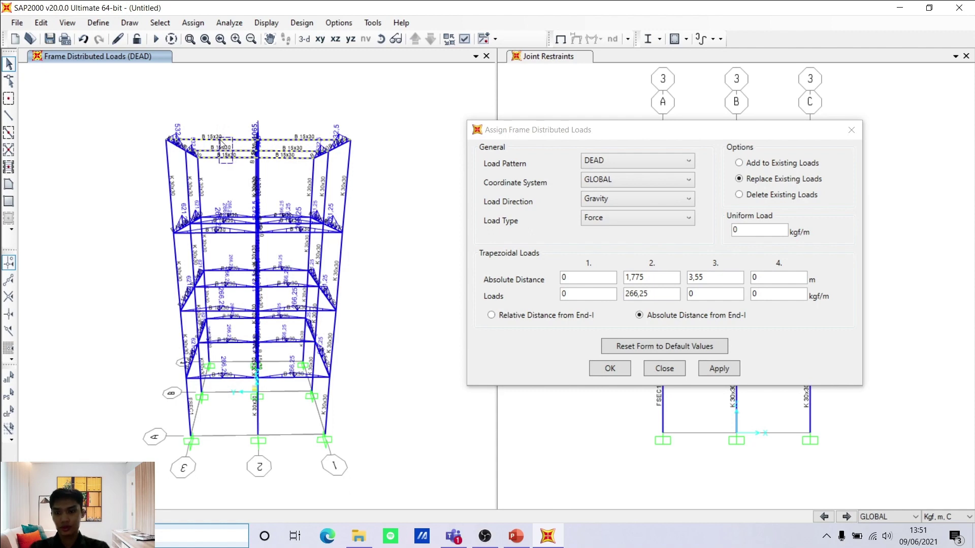
{"action": "key", "text": "ctrl+shift+c"}
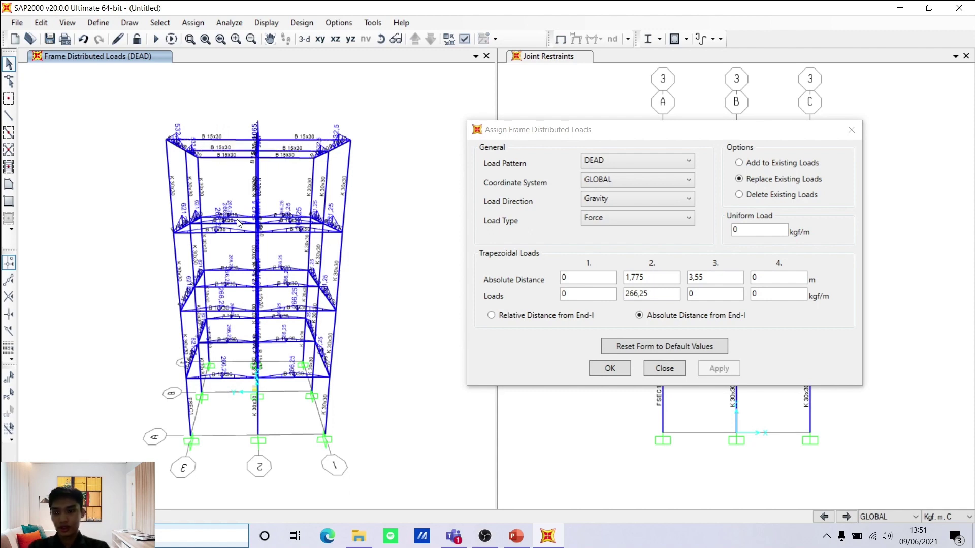
Select the middle-row Y-direction beams on each floor and add the same 266,25 kgf/m triangular load to their existing loads.
{"action": "left_click", "coordinate": [250, 224]}
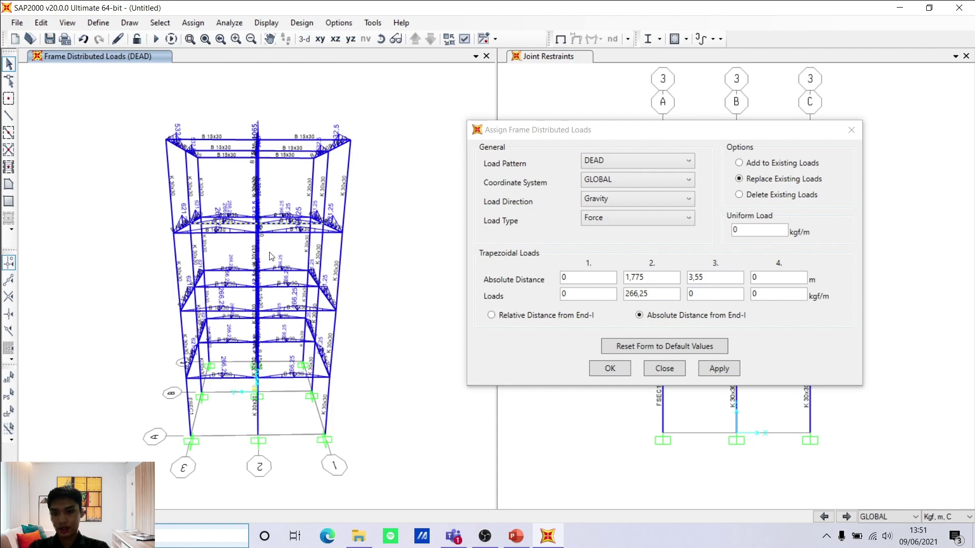
{"action": "left_click", "coordinate": [285, 287]}
{"action": "left_click", "coordinate": [238, 342]}
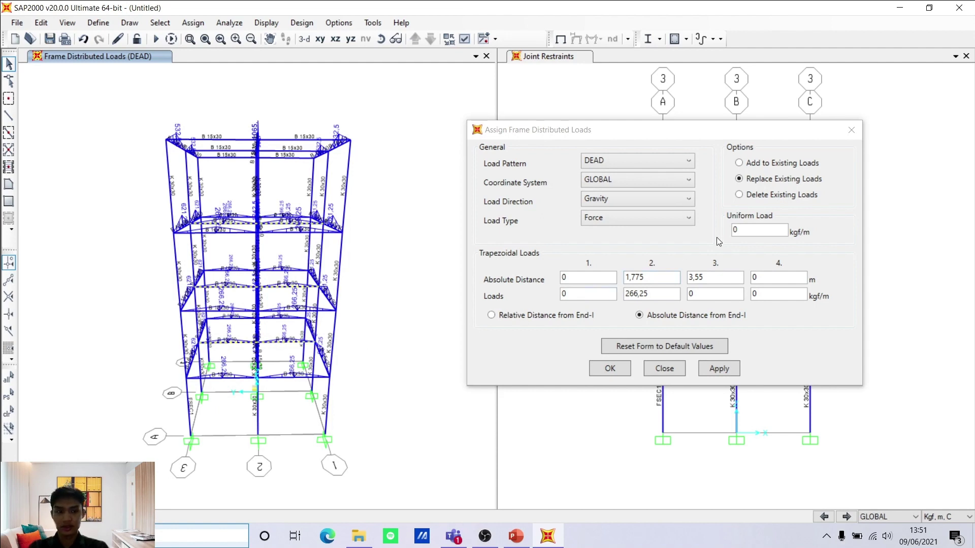
{"action": "left_click", "coordinate": [764, 165]}
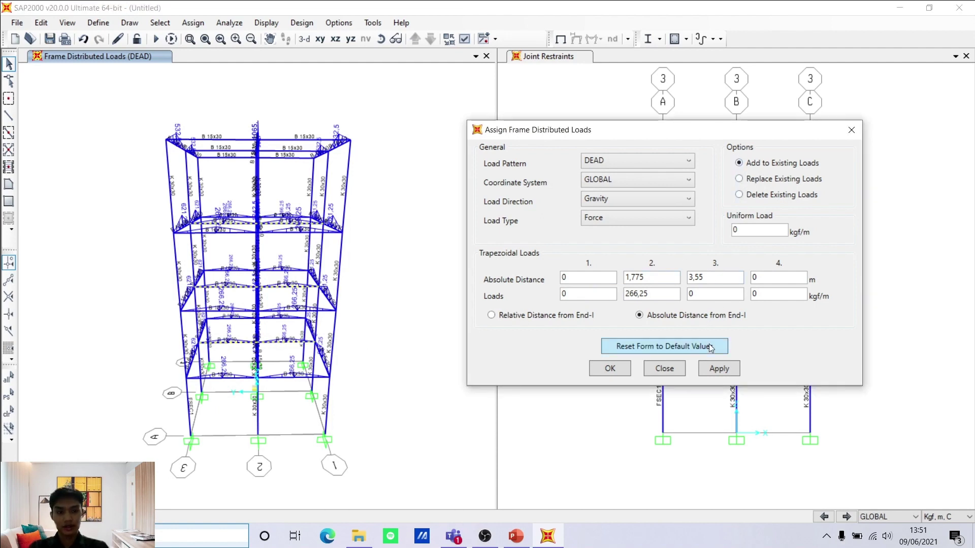
{"action": "left_click", "coordinate": [712, 368]}
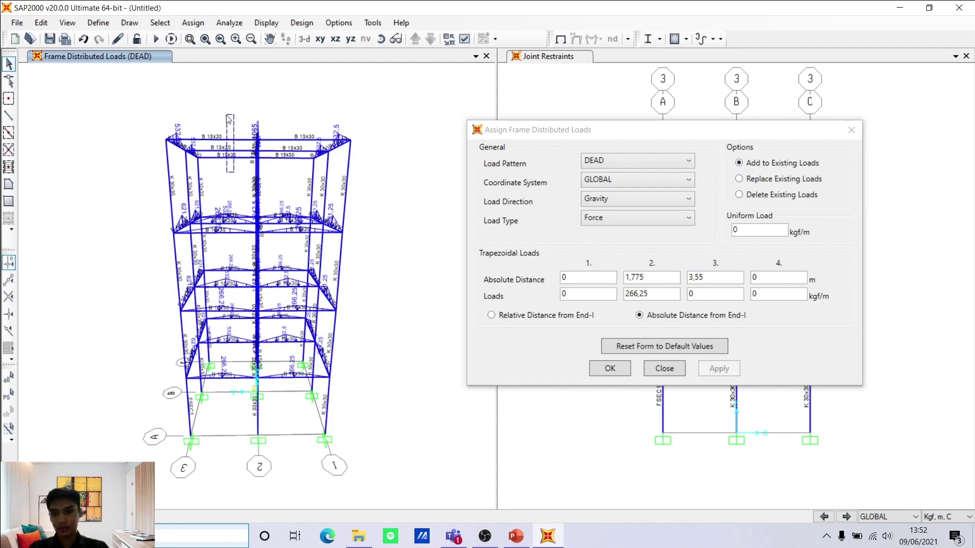
Select the roof's Y-direction beams and add a triangular load with a second load of 177,5 kgf/m, consulting the PowerPoint slide.
{"action": "left_click", "coordinate": [225, 154]}
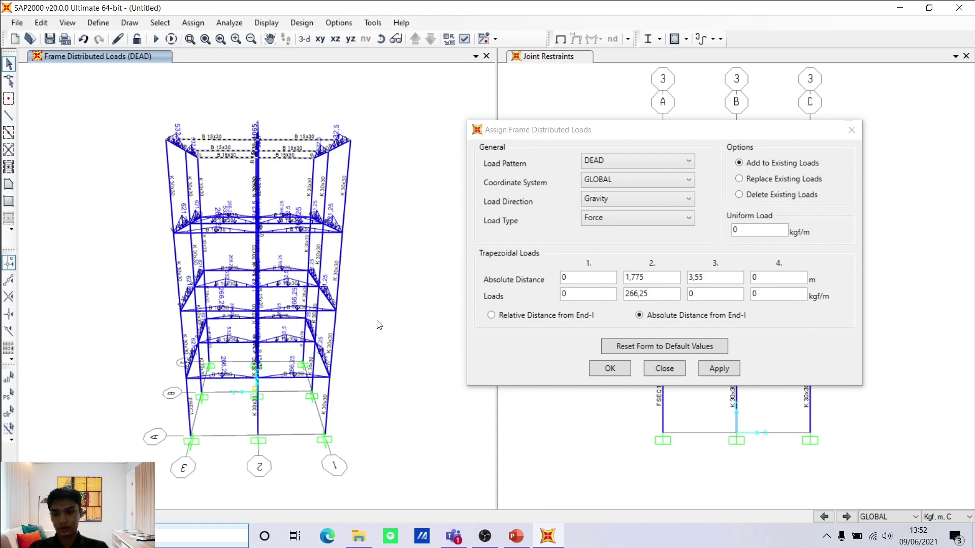
{"action": "left_click", "coordinate": [510, 536]}
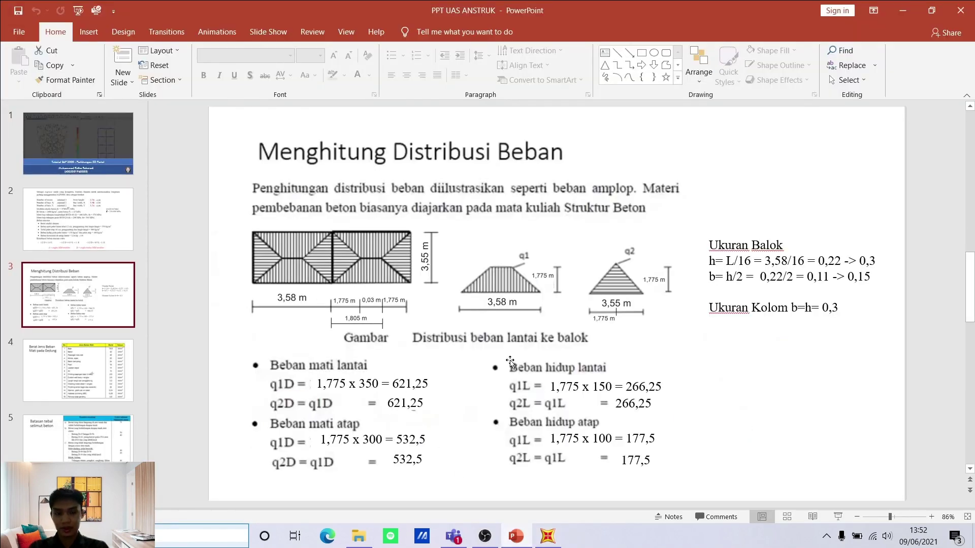
{"action": "left_click", "coordinate": [548, 537]}
{"action": "left_click_drag", "start_coordinate": [648, 294], "coordinate": [604, 302]}
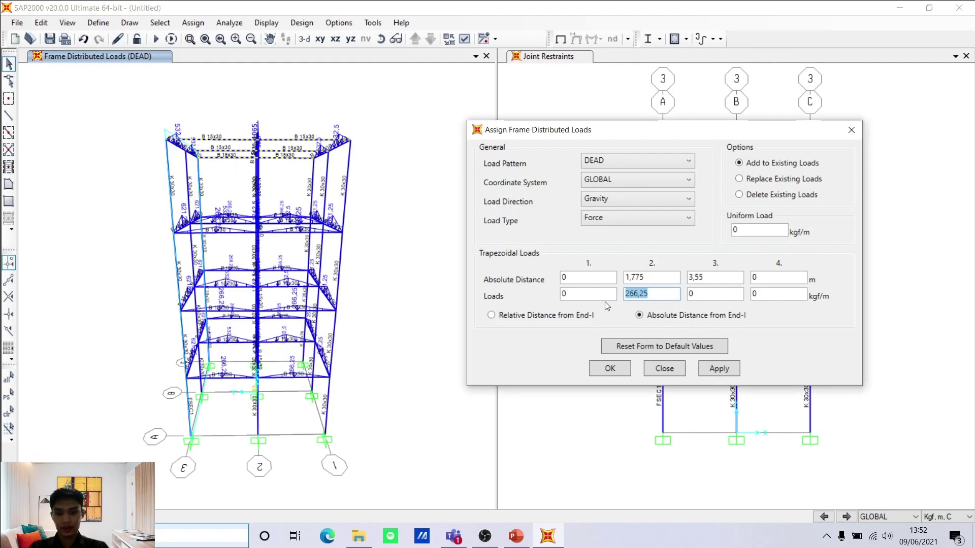
{"action": "type", "text": "177,5"}
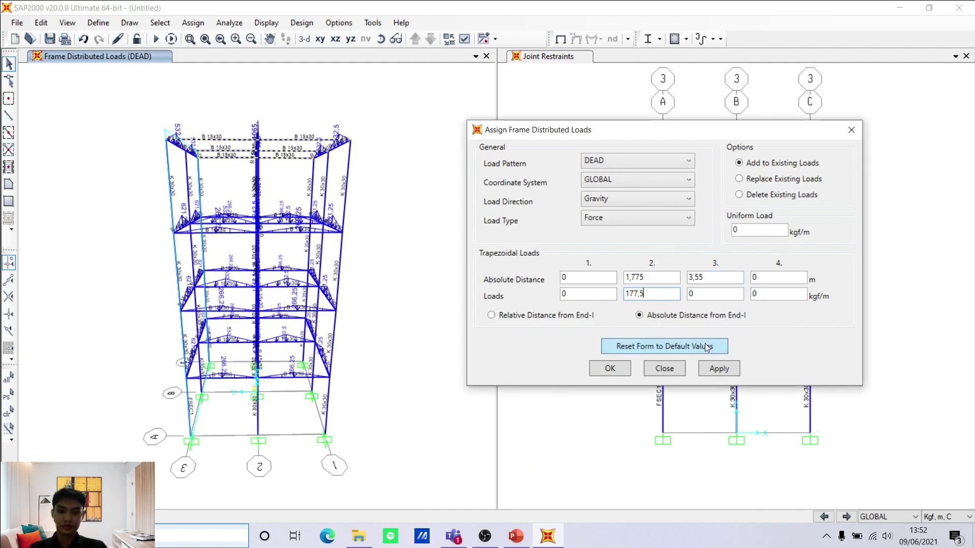
{"action": "left_click", "coordinate": [707, 373]}
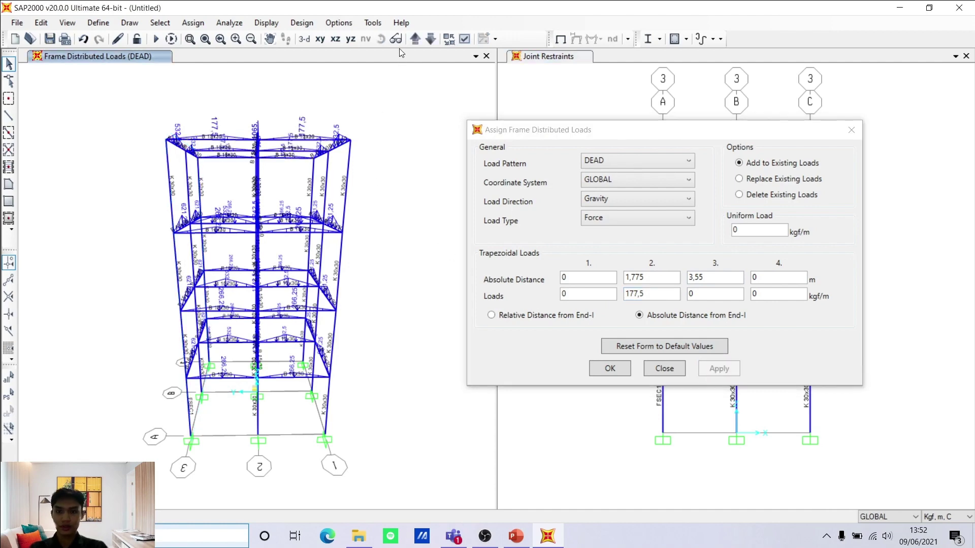
Select the two middle-row Y-direction roof beams and add the same 177,5 kgf/m triangular load to their existing loads.
{"action": "left_click", "coordinate": [381, 38]}
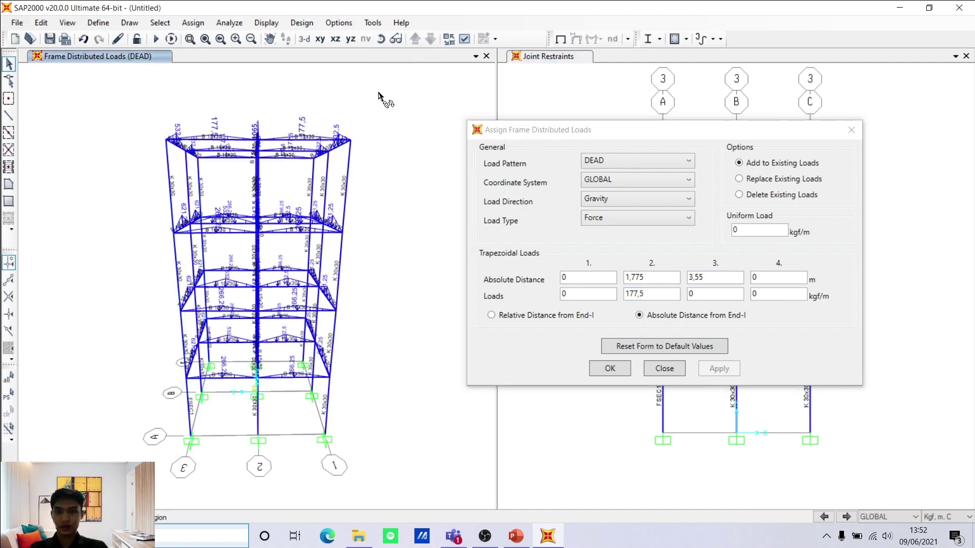
{"action": "left_click_drag", "start_coordinate": [383, 95], "coordinate": [247, 173]}
{"action": "left_click", "coordinate": [227, 166]}
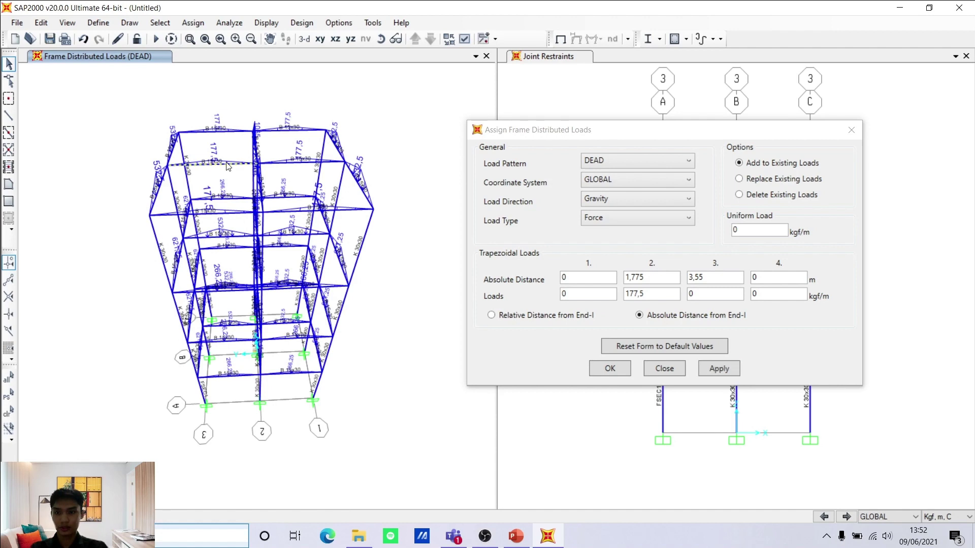
{"action": "left_click", "coordinate": [286, 163]}
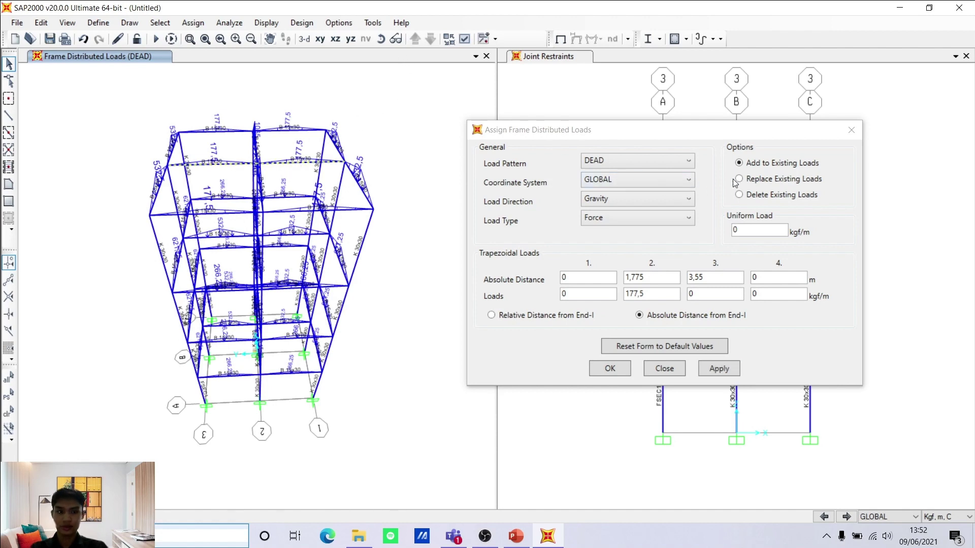
{"action": "left_click", "coordinate": [723, 369]}
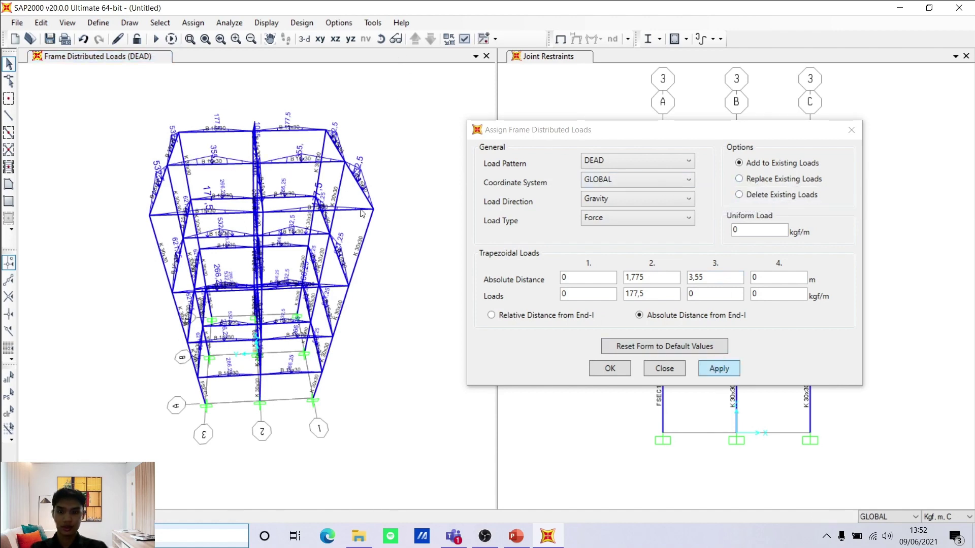
Select the Y-direction beams on all floors, set the second load to 621,25 kgf/m from the PowerPoint slide, and add it.
{"action": "left_click", "coordinate": [379, 41]}
{"action": "left_click_drag", "start_coordinate": [380, 184], "coordinate": [370, 135]}
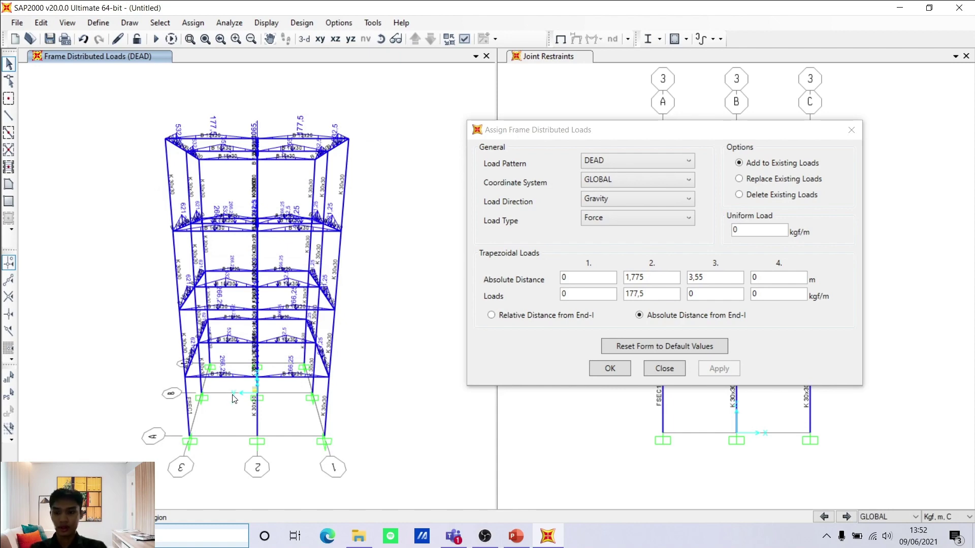
{"action": "left_click_drag", "start_coordinate": [235, 399], "coordinate": [236, 208]}
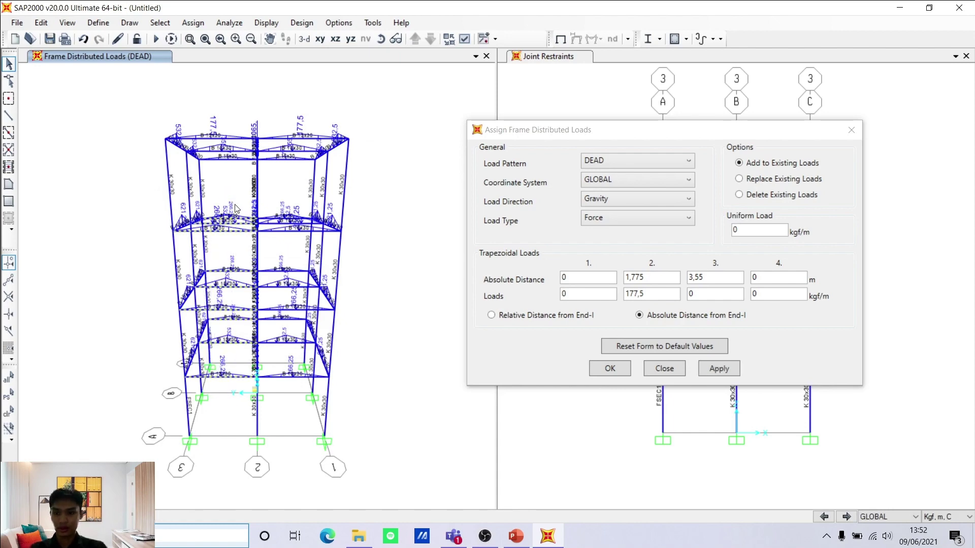
{"action": "left_click_drag", "start_coordinate": [307, 403], "coordinate": [296, 193]}
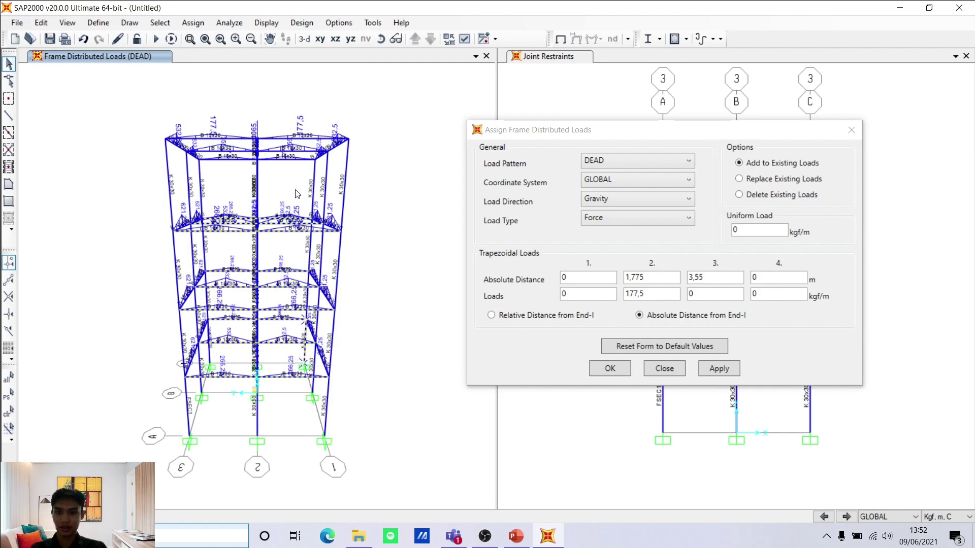
{"action": "double_click", "coordinate": [665, 293]}
{"action": "left_click", "coordinate": [515, 537]}
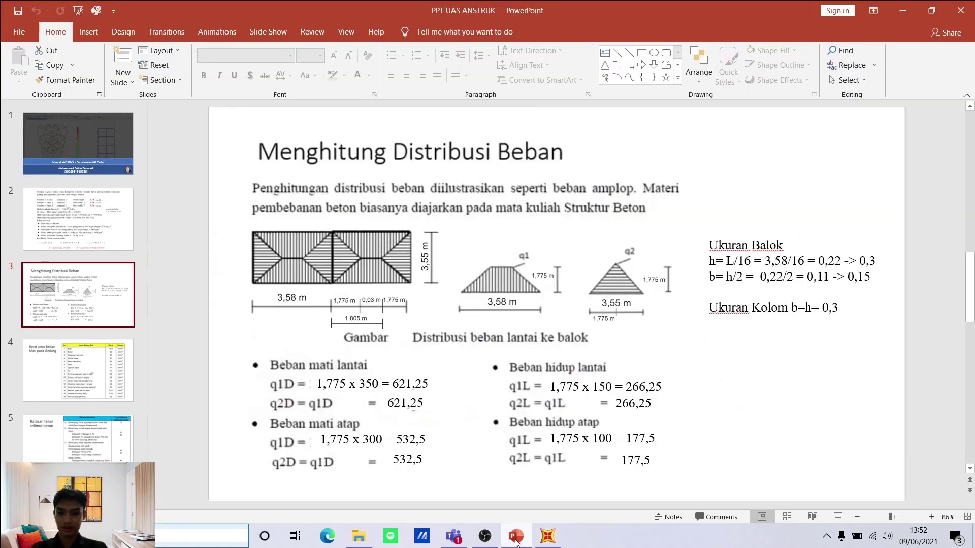
{"action": "left_click", "coordinate": [547, 536]}
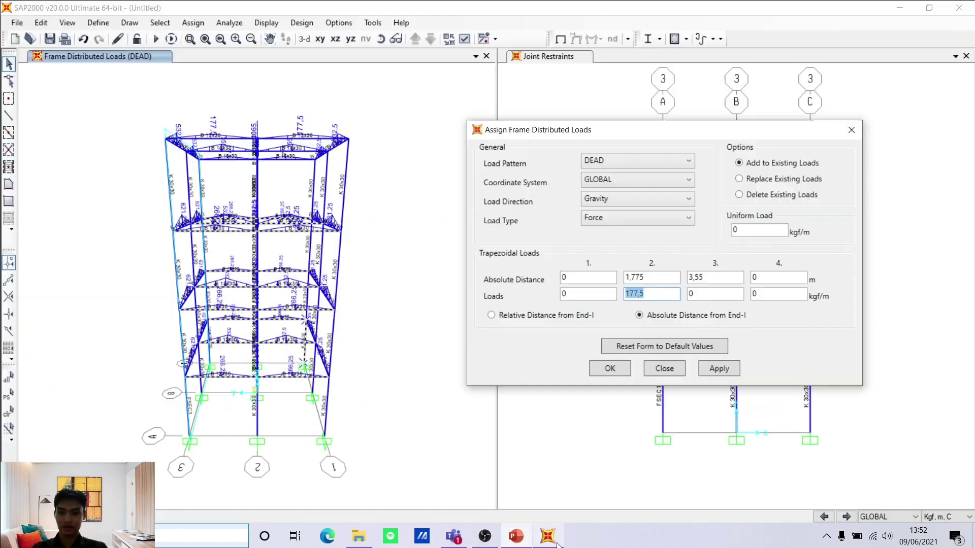
{"action": "type", "text": "621,25"}
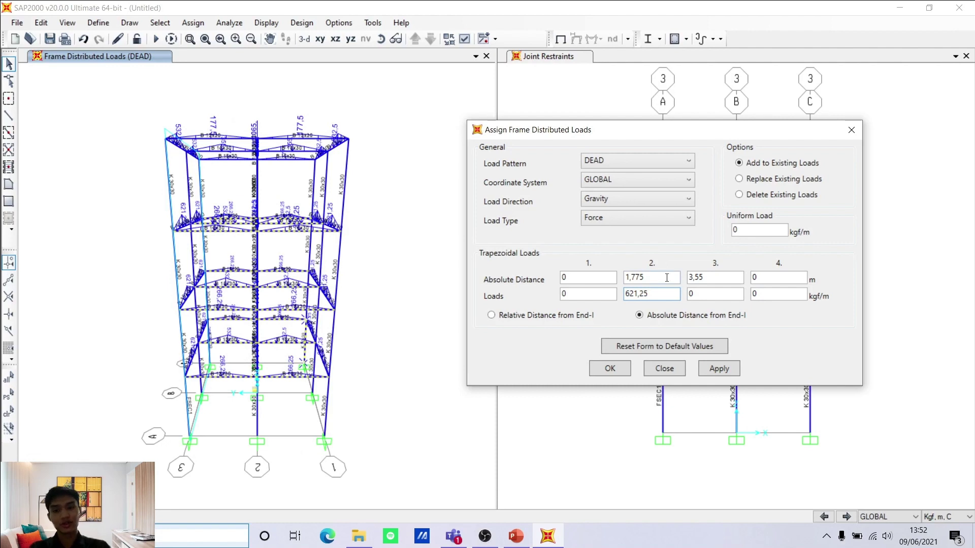
{"action": "left_click", "coordinate": [729, 370]}
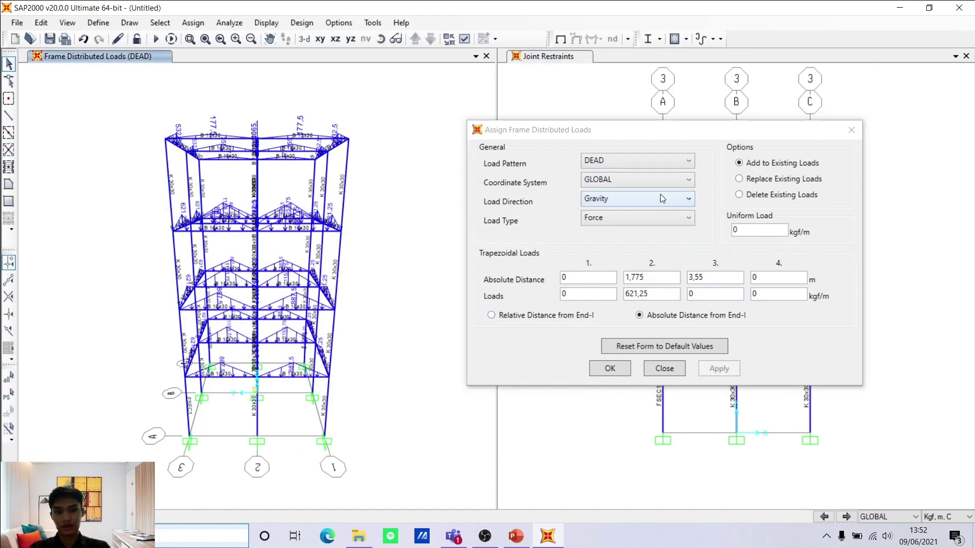
Reselect the Y-direction floor beams and reapply the 621,25 kgf/m triangular load, replacing their existing loads.
{"action": "left_click", "coordinate": [762, 179]}
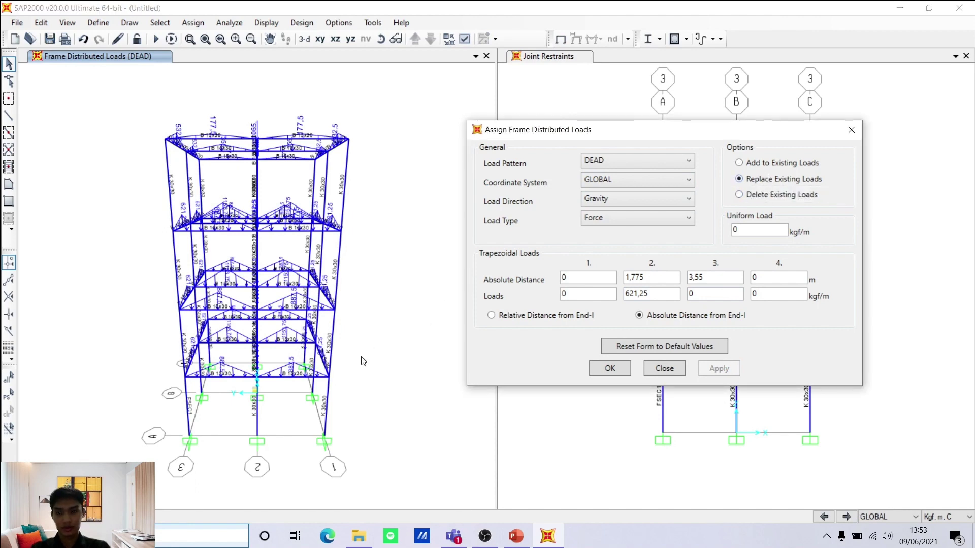
{"action": "left_click_drag", "start_coordinate": [231, 404], "coordinate": [231, 198]}
{"action": "left_click_drag", "start_coordinate": [292, 395], "coordinate": [280, 173]}
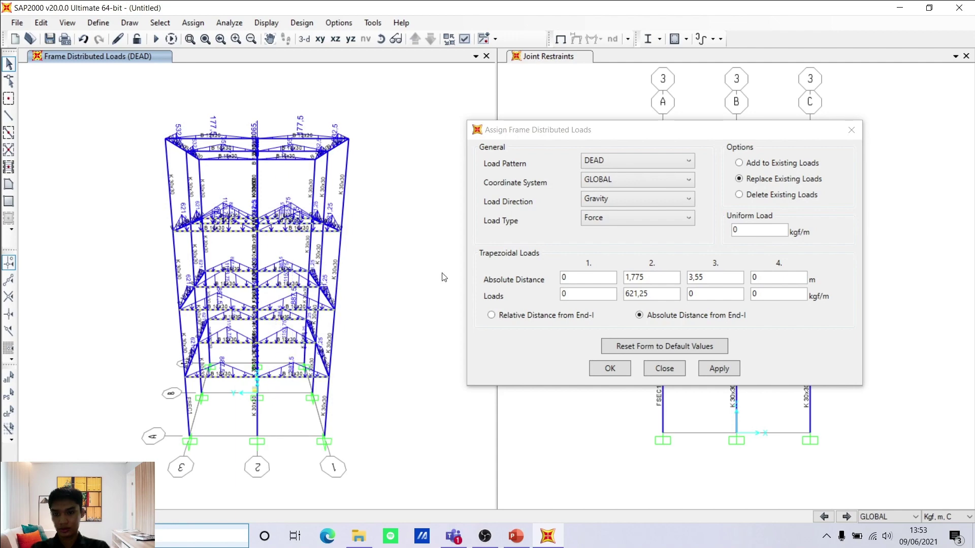
{"action": "left_click", "coordinate": [727, 369]}
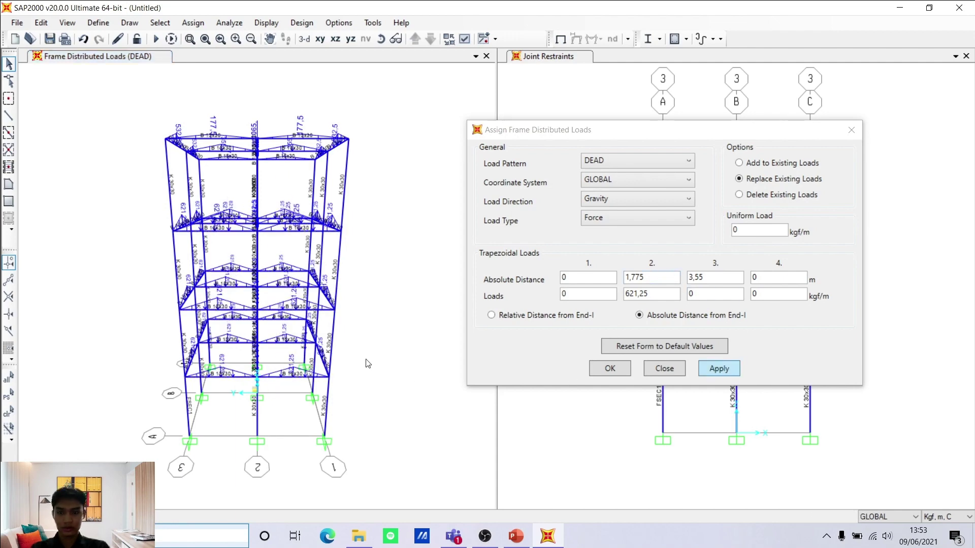
Select the middle-row Y-direction beams on each floor and add another 621,25 kgf/m triangular load to their existing loads.
{"action": "left_click", "coordinate": [381, 39]}
{"action": "left_click_drag", "start_coordinate": [360, 146], "coordinate": [370, 206]}
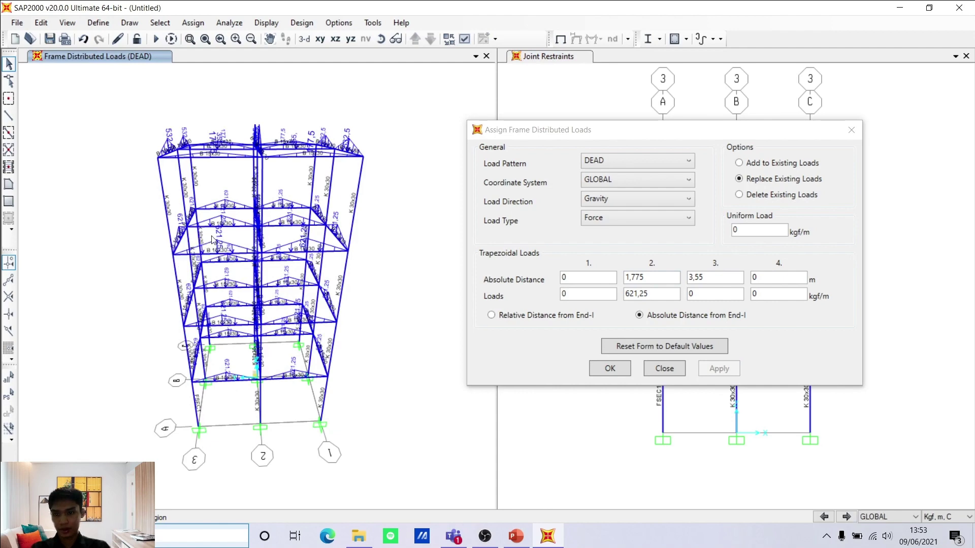
{"action": "left_click", "coordinate": [227, 228]}
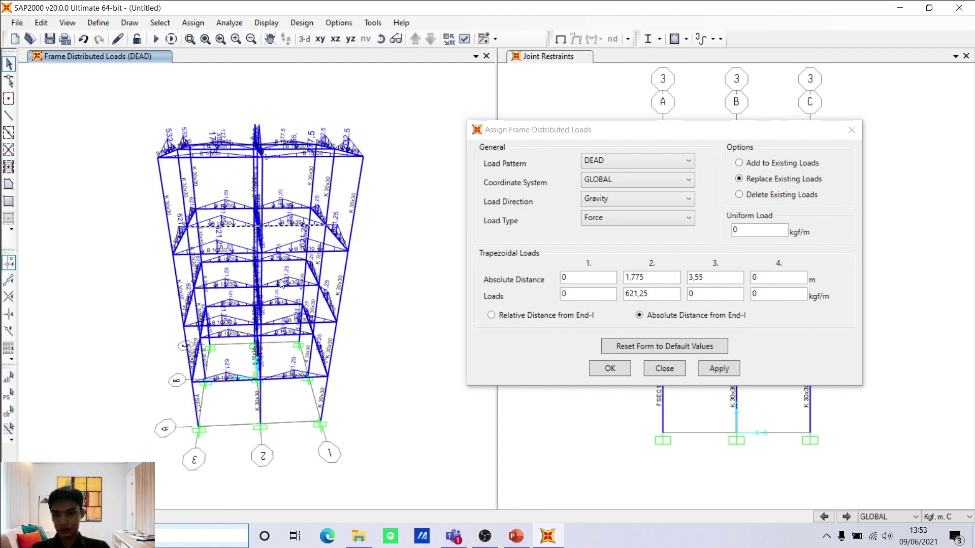
{"action": "left_click", "coordinate": [380, 38]}
{"action": "left_click_drag", "start_coordinate": [401, 209], "coordinate": [401, 153]}
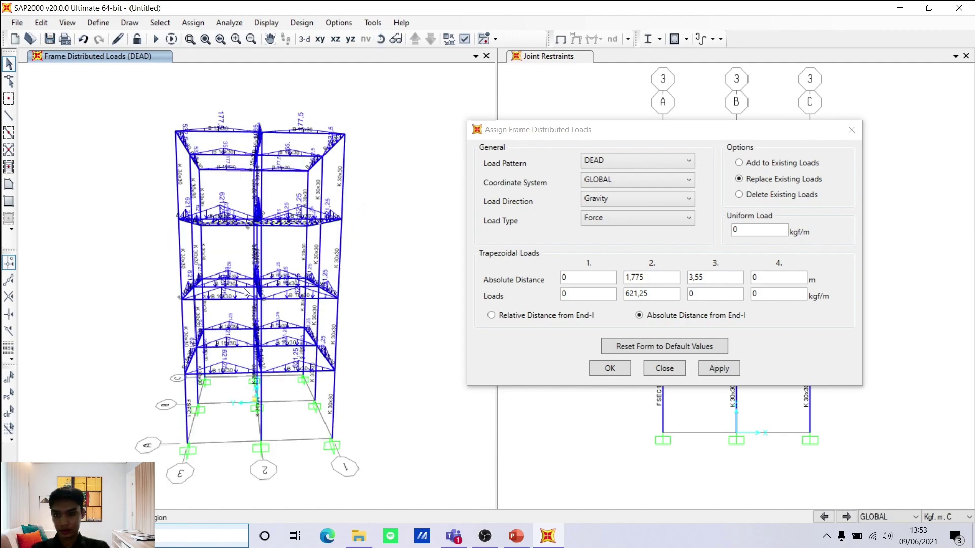
{"action": "left_click", "coordinate": [269, 288]}
{"action": "left_click", "coordinate": [235, 348]}
{"action": "left_click", "coordinate": [756, 162]}
{"action": "left_click", "coordinate": [707, 367]}
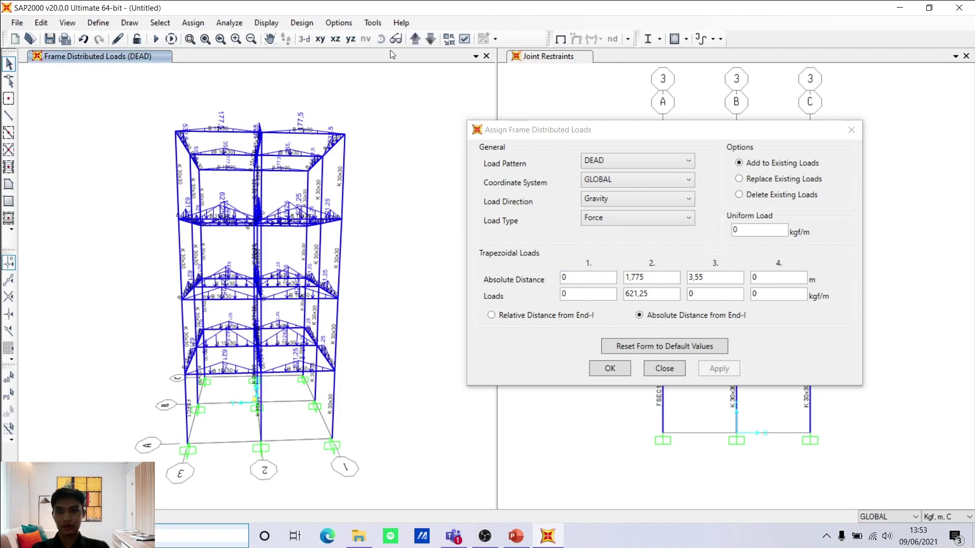
Select all Y-direction roof beams, set the second load to 532,5 kgf/m, and apply it, replacing the existing loads.
{"action": "left_click", "coordinate": [381, 38]}
{"action": "left_click_drag", "start_coordinate": [358, 169], "coordinate": [348, 272]}
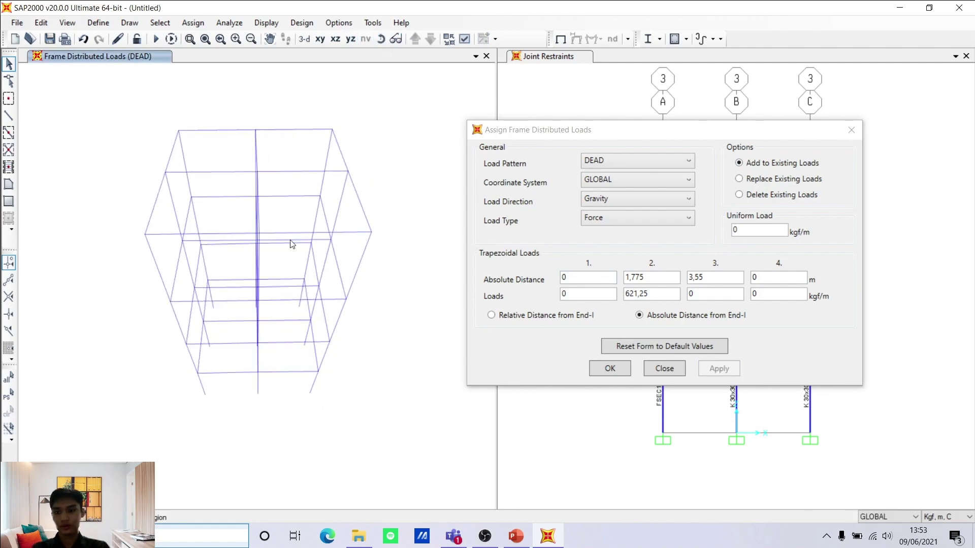
{"action": "left_click", "coordinate": [381, 39]}
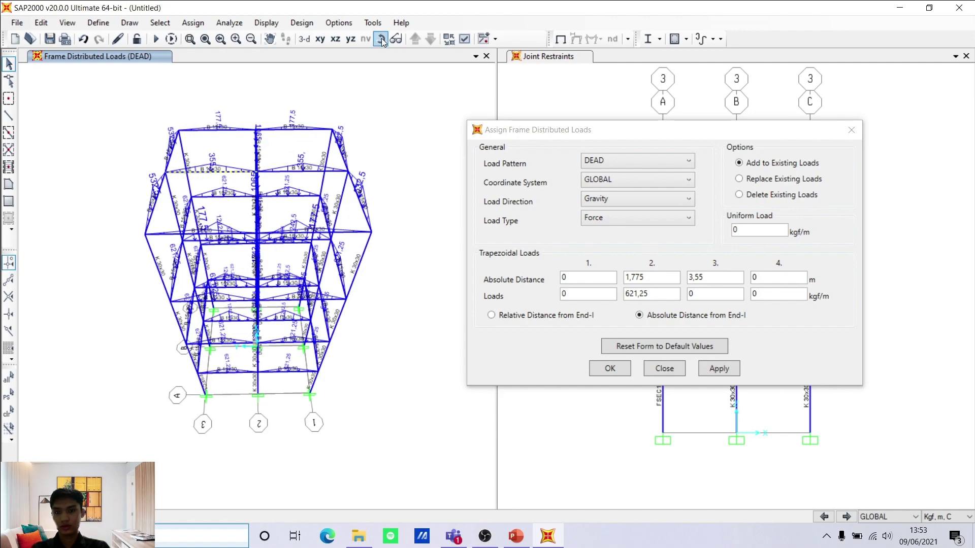
{"action": "left_click_drag", "start_coordinate": [398, 148], "coordinate": [394, 99]}
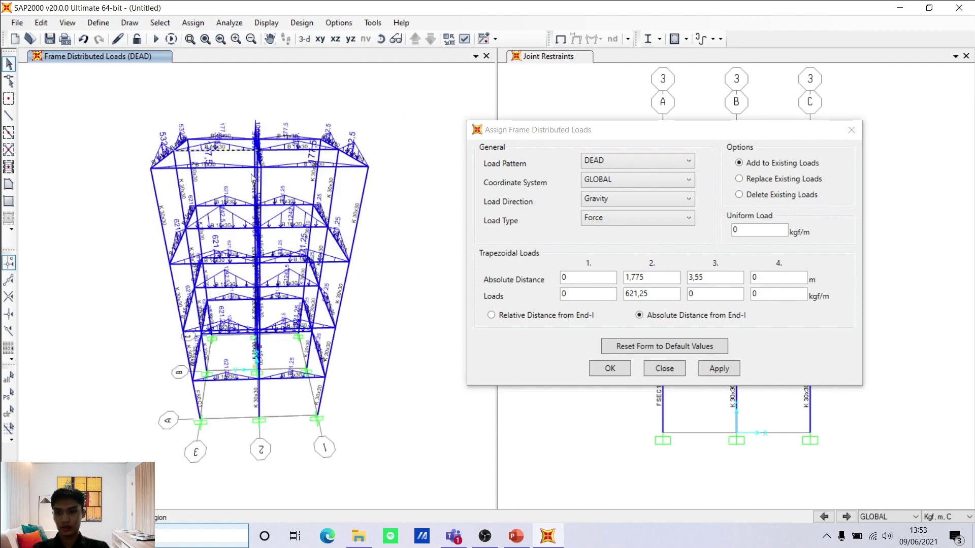
{"action": "left_click_drag", "start_coordinate": [232, 175], "coordinate": [218, 103]}
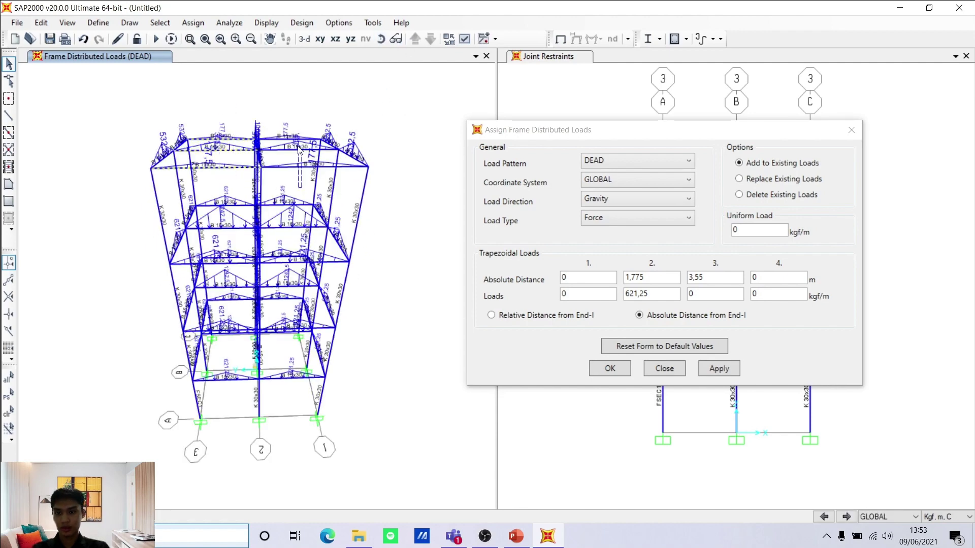
{"action": "left_click", "coordinate": [528, 535]}
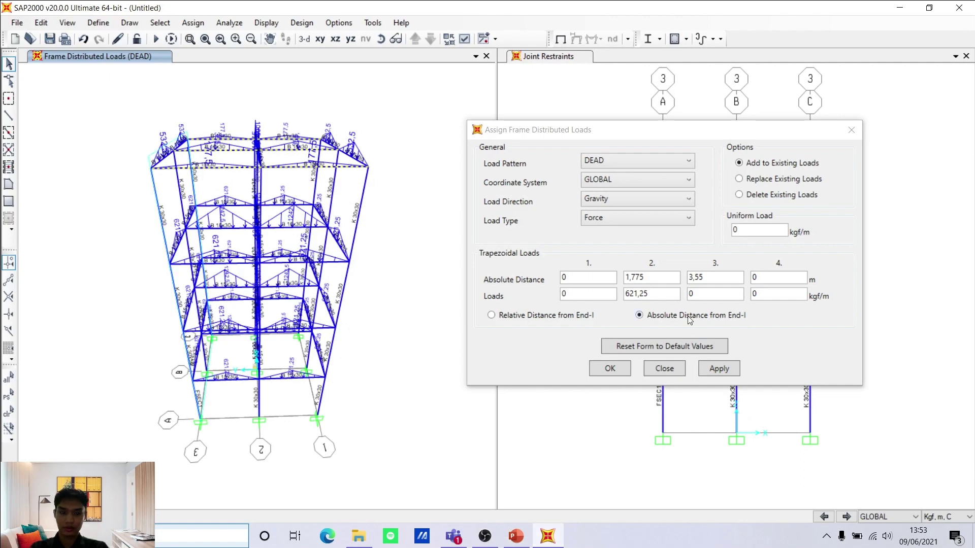
{"action": "left_click", "coordinate": [666, 303]}
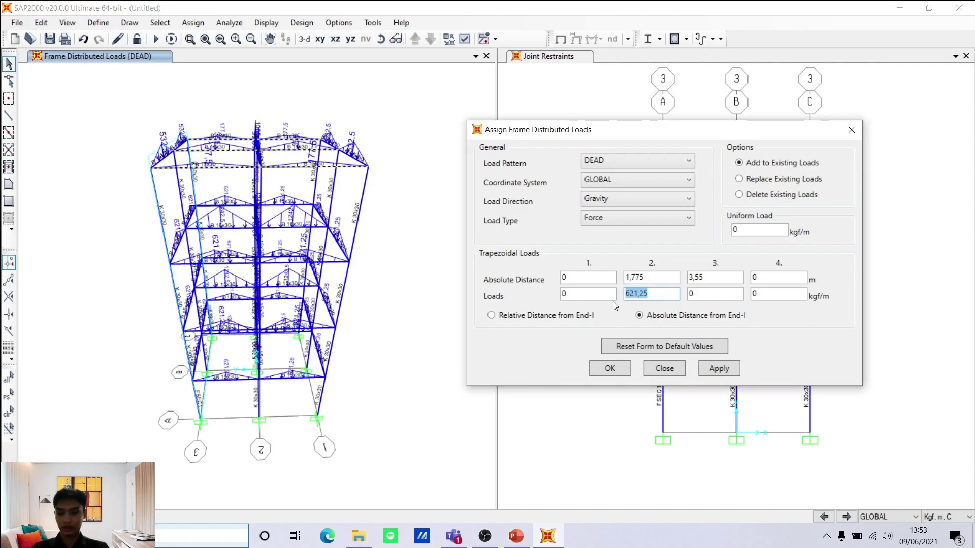
{"action": "type", "text": "53"}
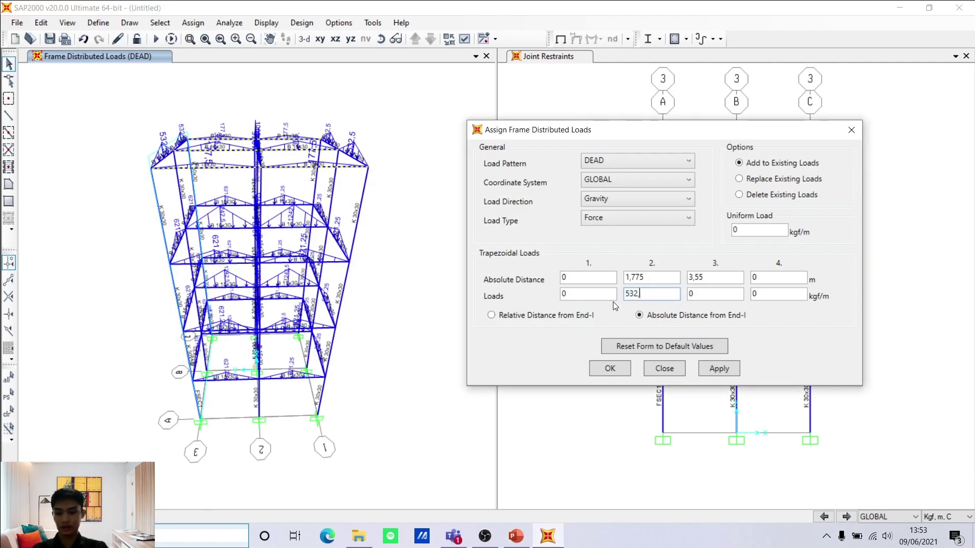
{"action": "left_click", "coordinate": [781, 179]}
{"action": "left_click", "coordinate": [717, 364]}
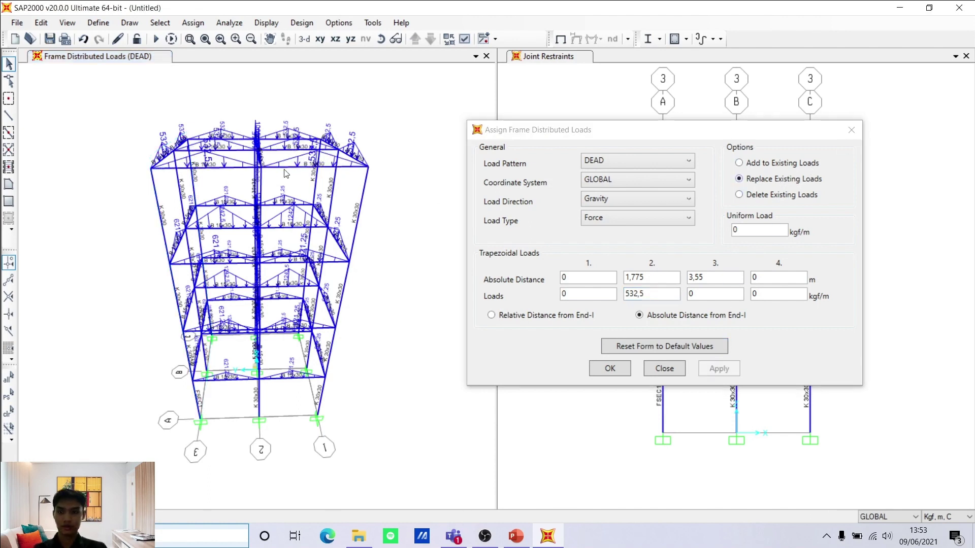
Select the two middle-row Y-direction roof beams and add another 532,5 kgf/m triangular load to their existing loads.
{"action": "left_click", "coordinate": [239, 151]}
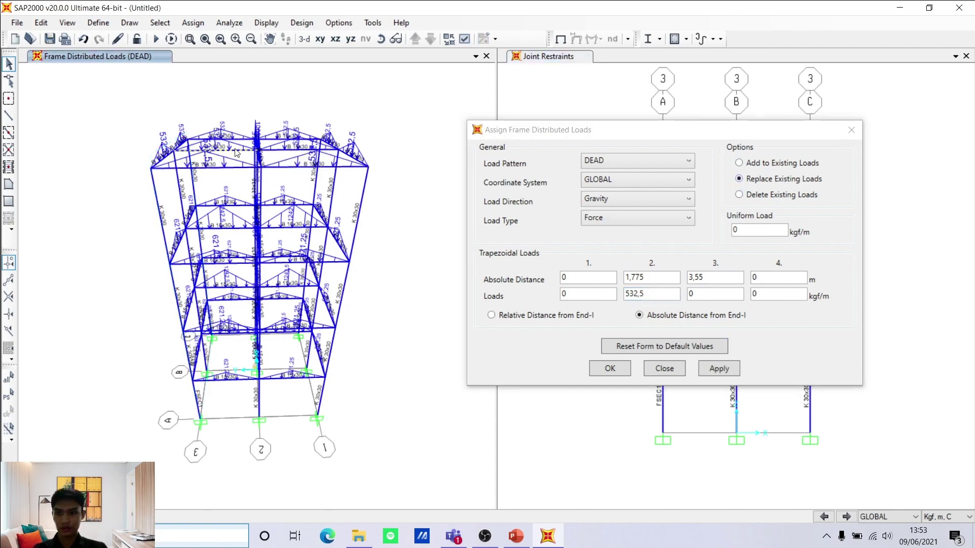
{"action": "left_click", "coordinate": [278, 152]}
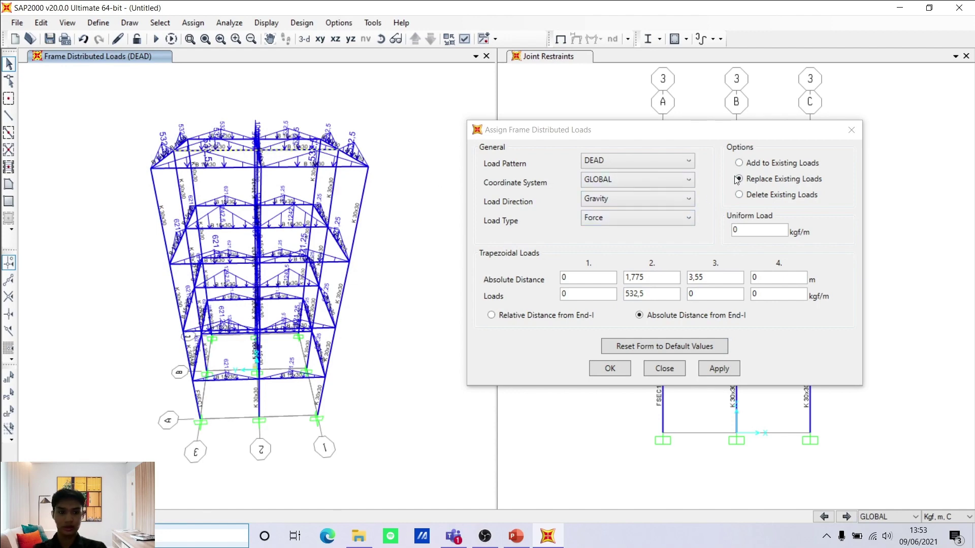
{"action": "left_click", "coordinate": [756, 162]}
{"action": "left_click", "coordinate": [719, 367]}
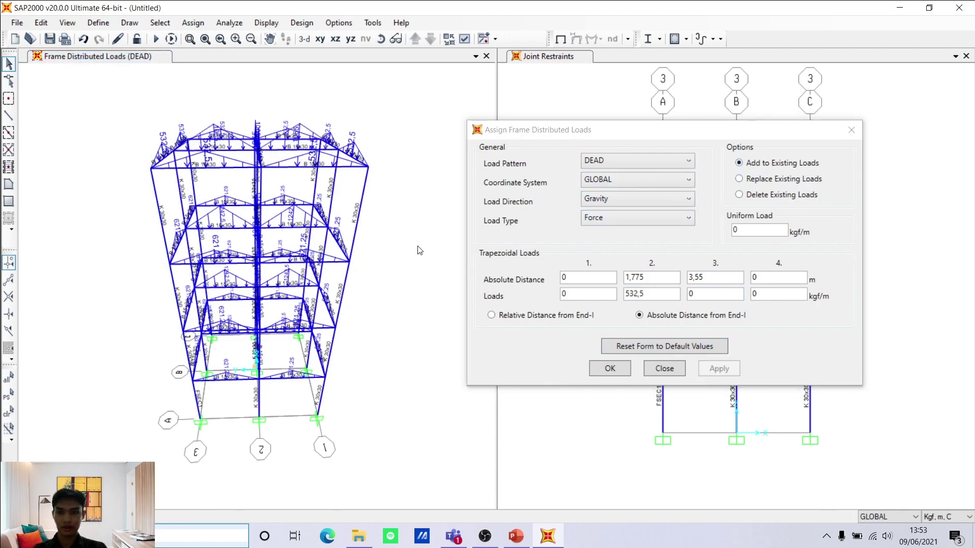
Switch the load pattern to LIVE and select all Y-direction floor beams below the roof in the 3D view.
{"action": "left_click", "coordinate": [670, 159]}
{"action": "left_click", "coordinate": [594, 197]}
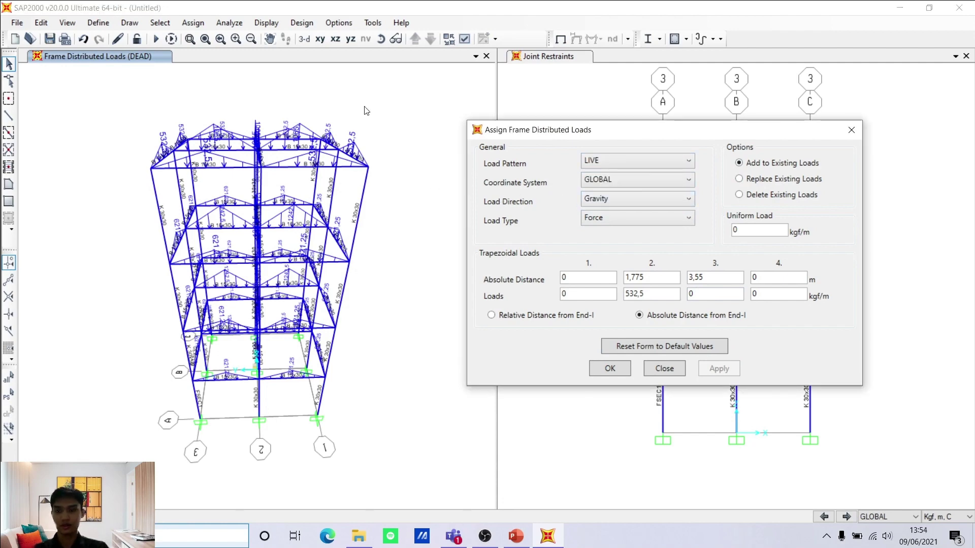
{"action": "left_click", "coordinate": [379, 39]}
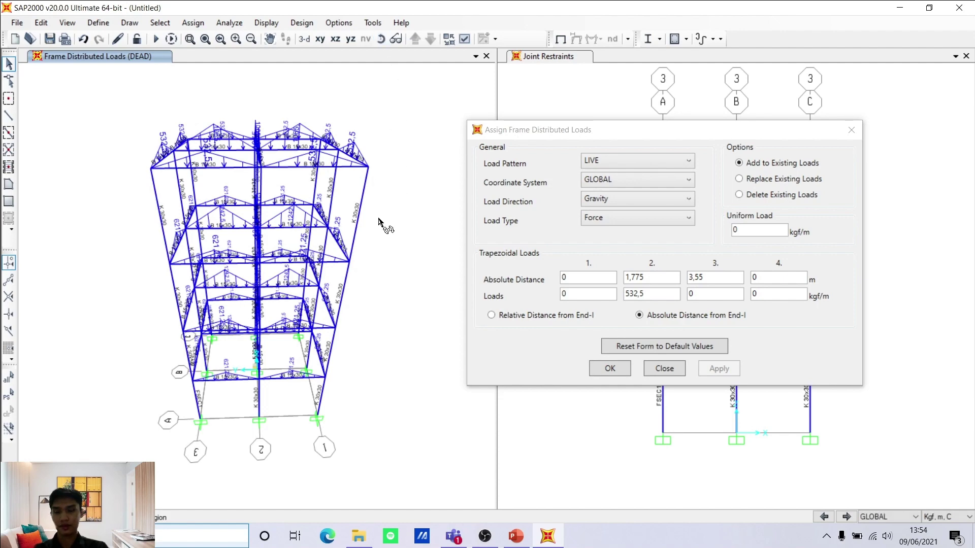
{"action": "left_click_drag", "start_coordinate": [378, 218], "coordinate": [380, 239]}
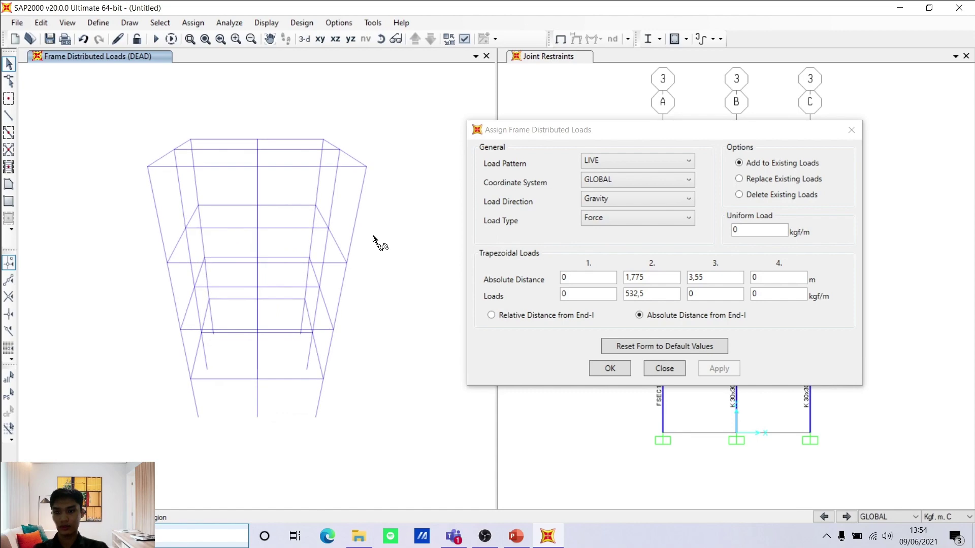
{"action": "left_click", "coordinate": [380, 39]}
{"action": "mouse_move", "coordinate": [384, 173]}
{"action": "left_mouse_down"}
{"action": "mouse_move", "coordinate": [381, 201]}
{"action": "mouse_move", "coordinate": [384, 176]}
{"action": "left_mouse_up"}
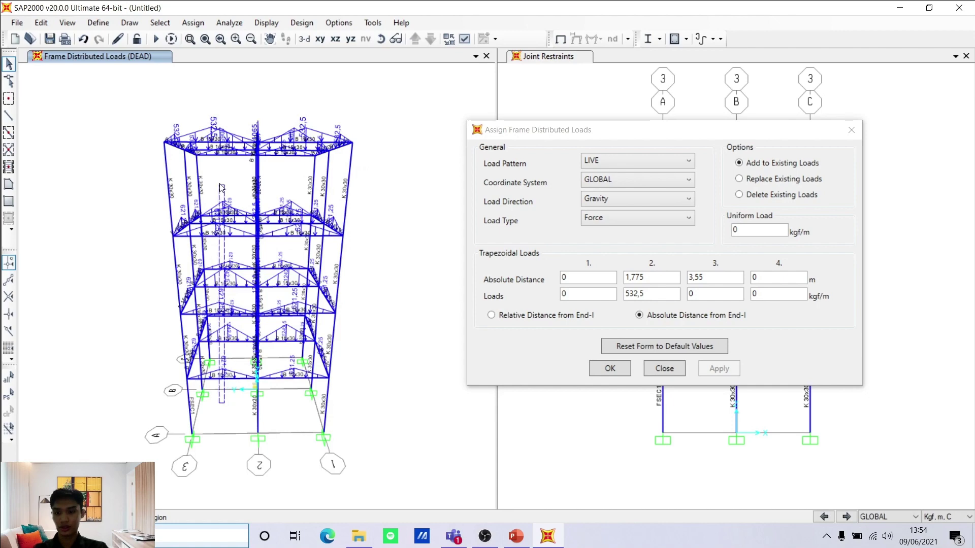
{"action": "left_click_drag", "start_coordinate": [222, 187], "coordinate": [221, 187]}
{"action": "left_click_drag", "start_coordinate": [293, 394], "coordinate": [276, 182]}
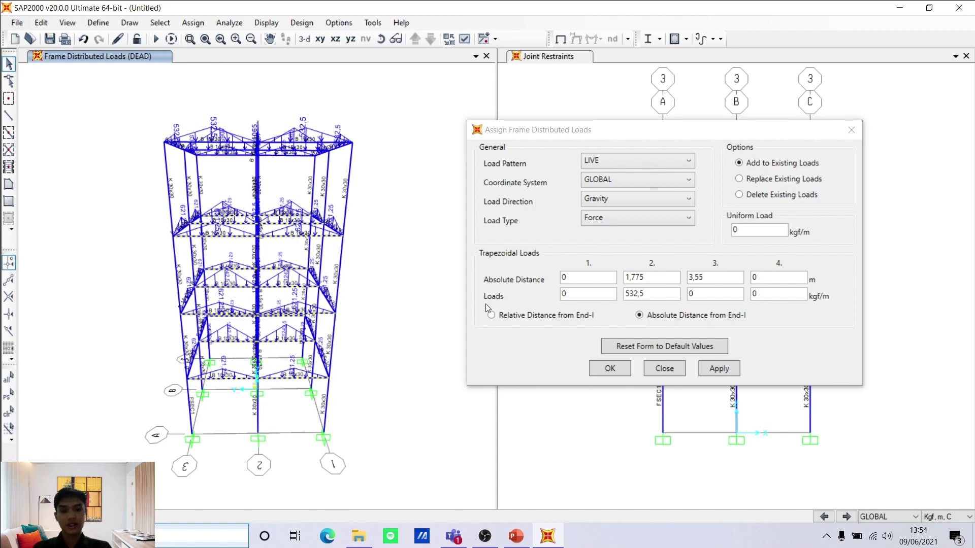
Look up the floor live load in the PowerPoint slide, set the second load to 266,25 kgf/m, and apply it, replacing existing loads.
{"action": "left_click", "coordinate": [516, 536]}
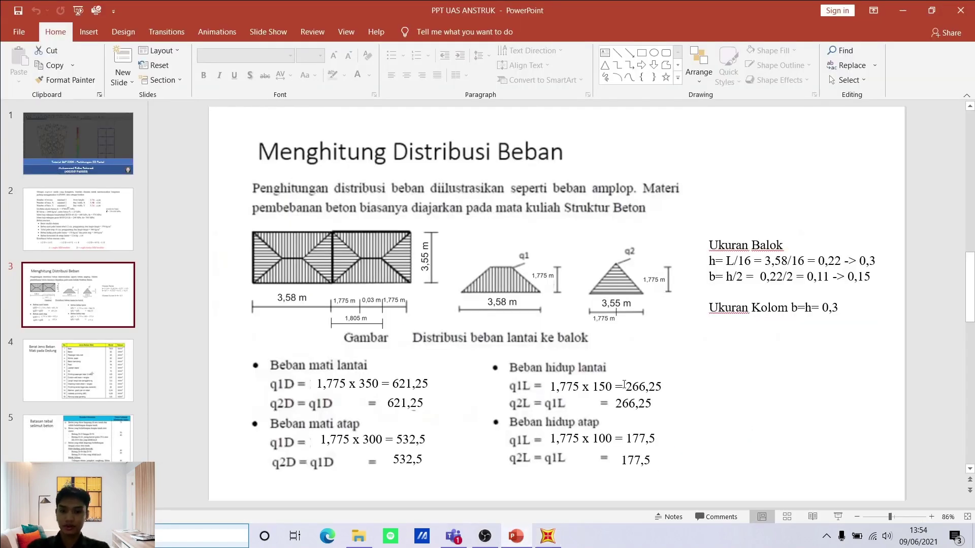
{"action": "left_click", "coordinate": [547, 536]}
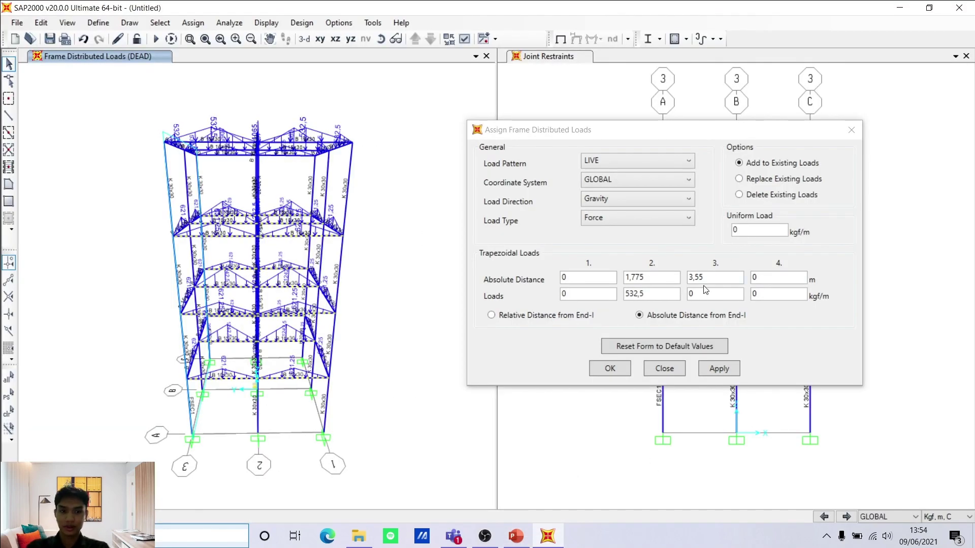
{"action": "left_click", "coordinate": [617, 289]}
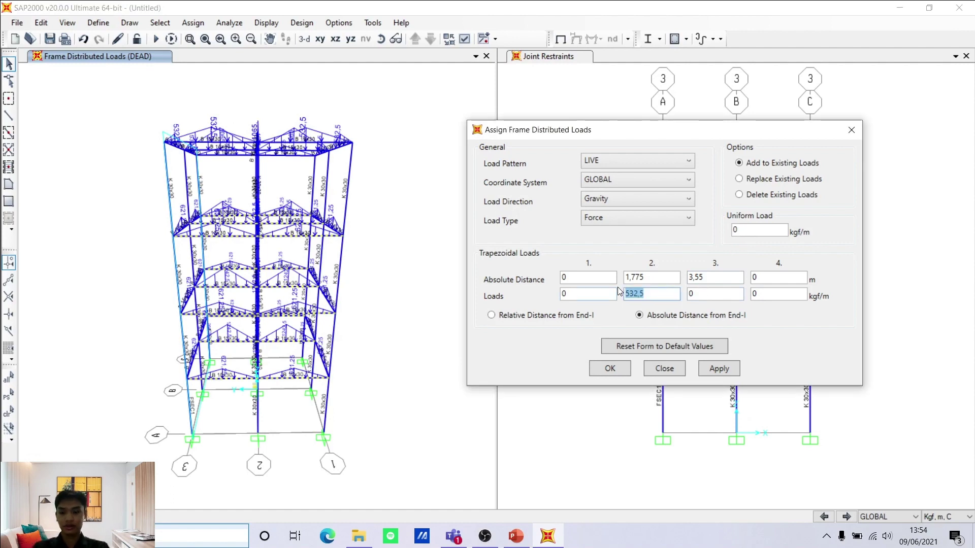
{"action": "type", "text": "266,25"}
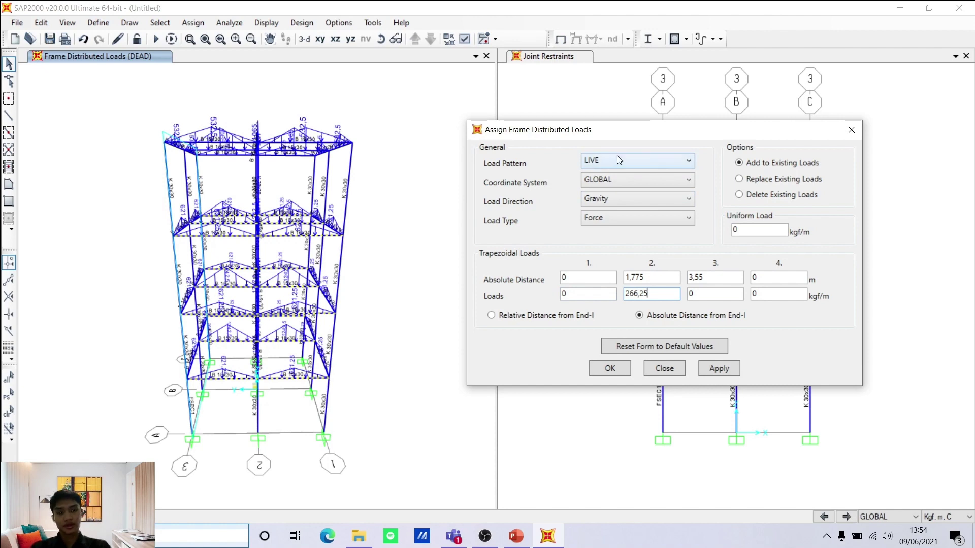
{"action": "left_click", "coordinate": [807, 179]}
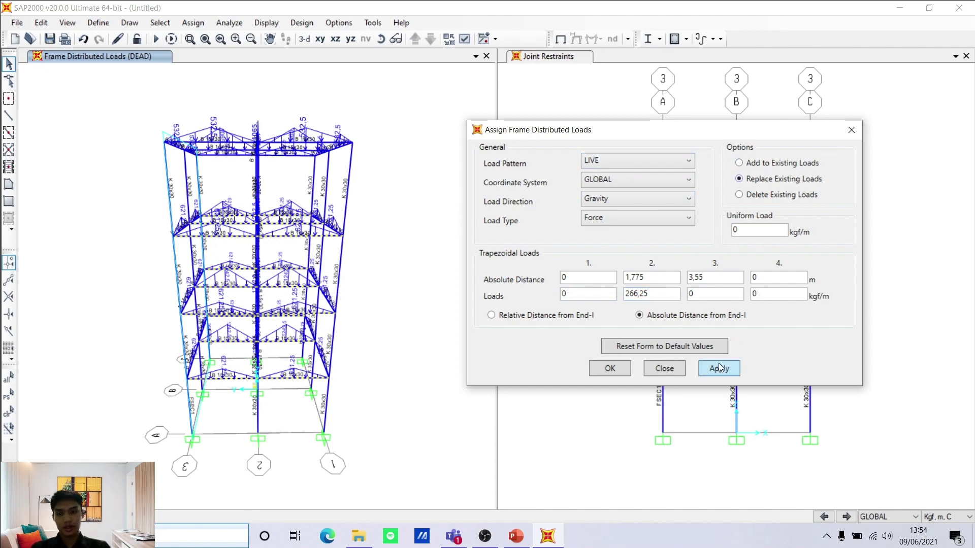
{"action": "left_click", "coordinate": [717, 363]}
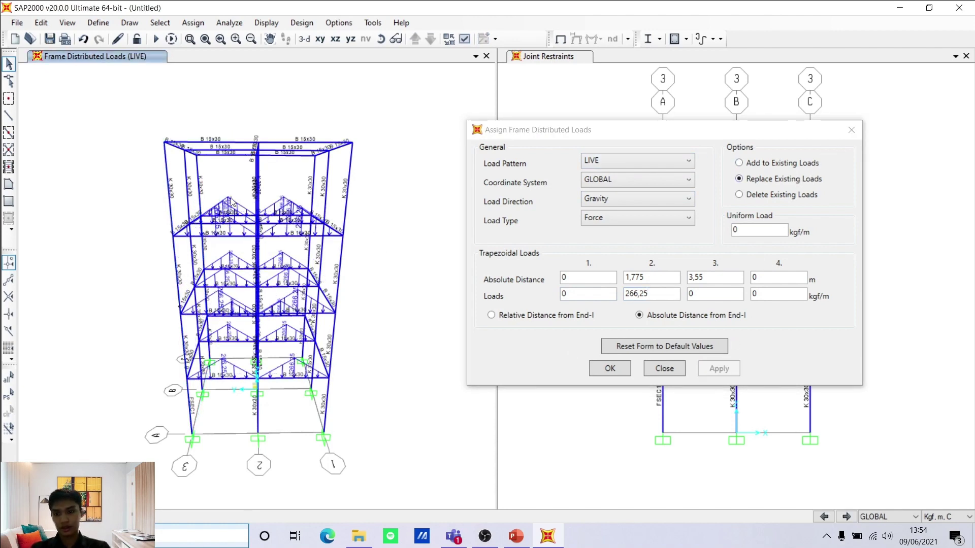
Select the middle-row Y-direction beams on each floor and add another 266,25 kgf/m triangular live load to their existing loads.
{"action": "left_click", "coordinate": [249, 227]}
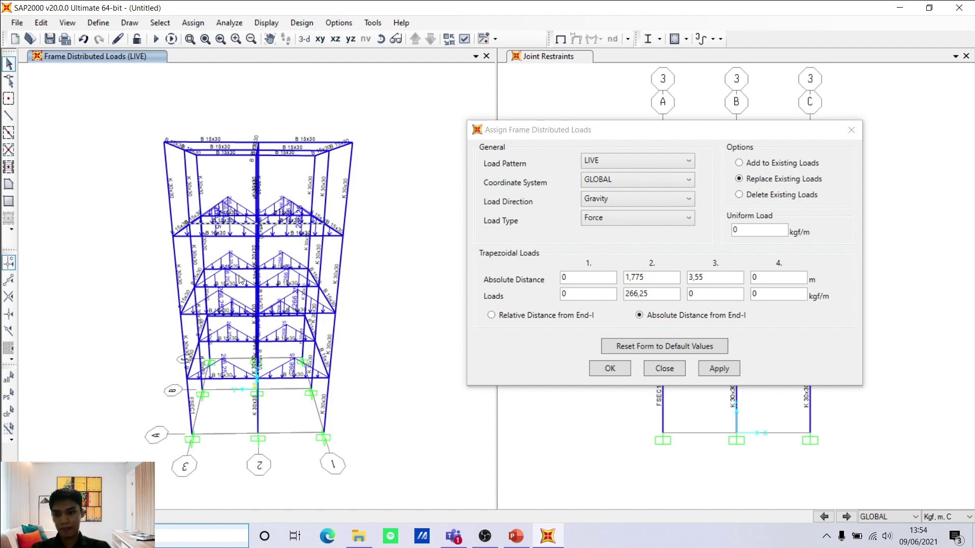
{"action": "left_click", "coordinate": [277, 288]}
{"action": "left_click", "coordinate": [243, 343]}
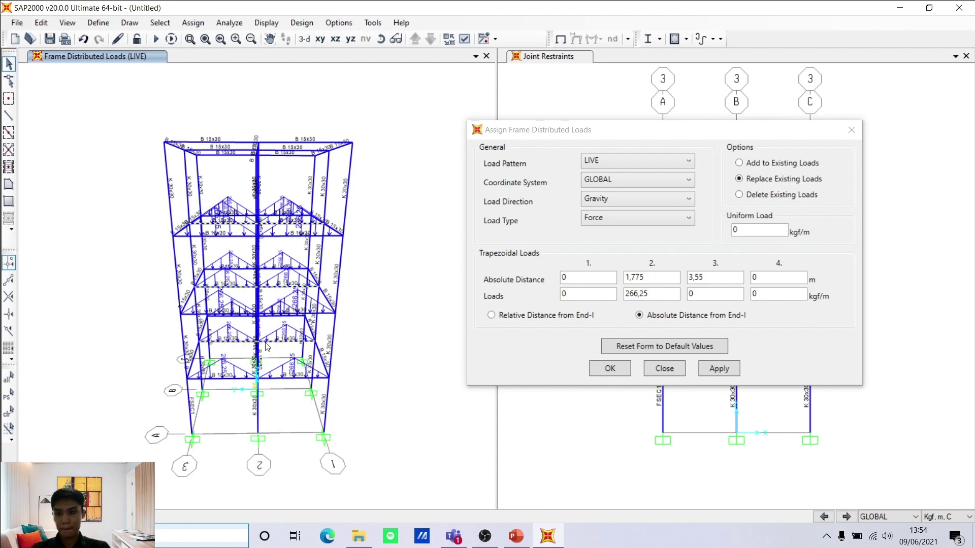
{"action": "left_click", "coordinate": [772, 164]}
{"action": "left_click", "coordinate": [721, 370]}
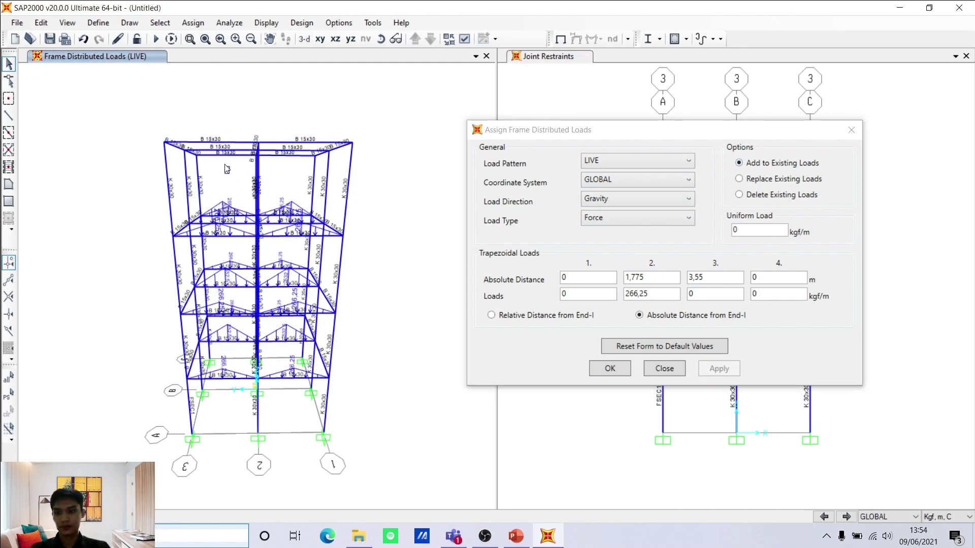
Select all Y-direction roof beams, set the second live load to 177,5 kgf/m, and apply it, replacing the existing loads.
{"action": "left_click_drag", "start_coordinate": [231, 175], "coordinate": [218, 102]}
{"action": "left_click_drag", "start_coordinate": [293, 188], "coordinate": [279, 102]}
{"action": "left_click_drag", "start_coordinate": [667, 289], "coordinate": [621, 301]}
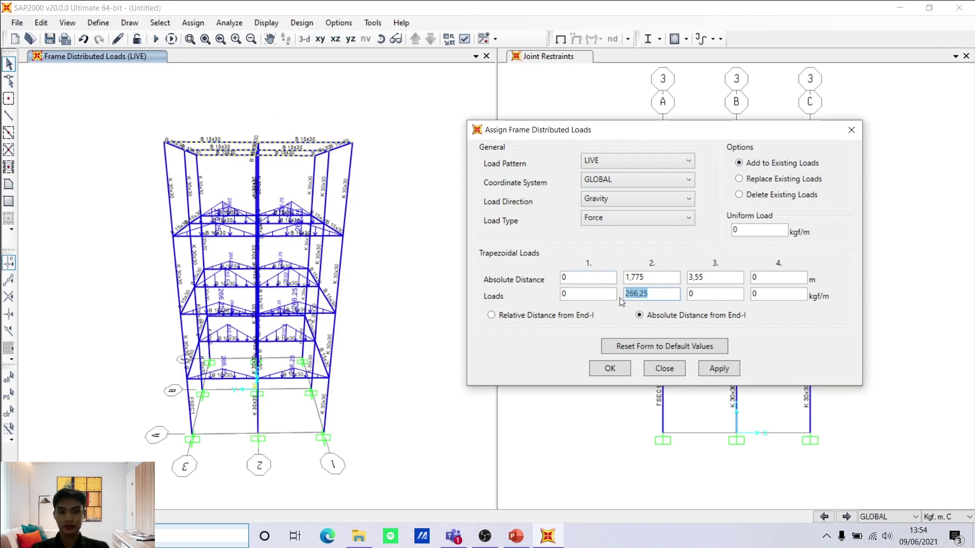
{"action": "type", "text": "177"}
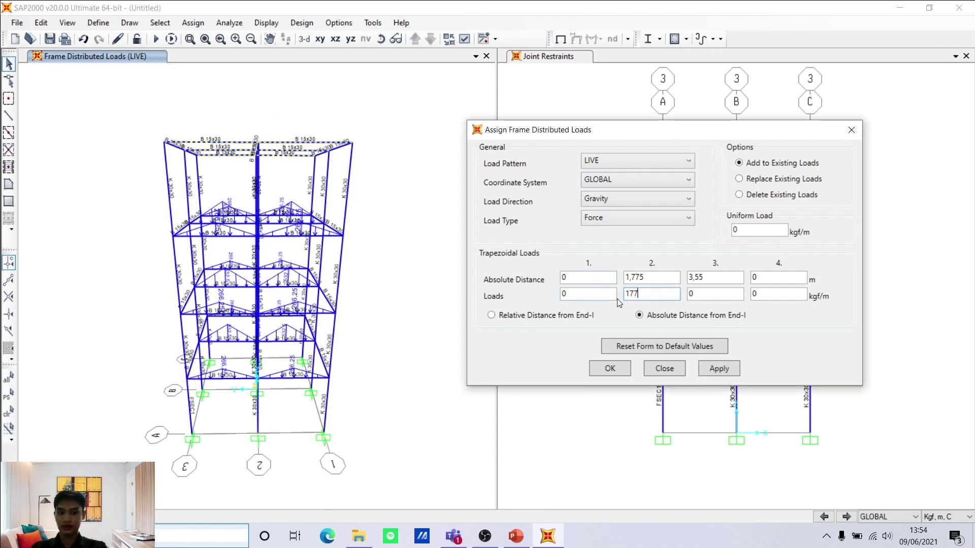
{"action": "type", "text": ",5"}
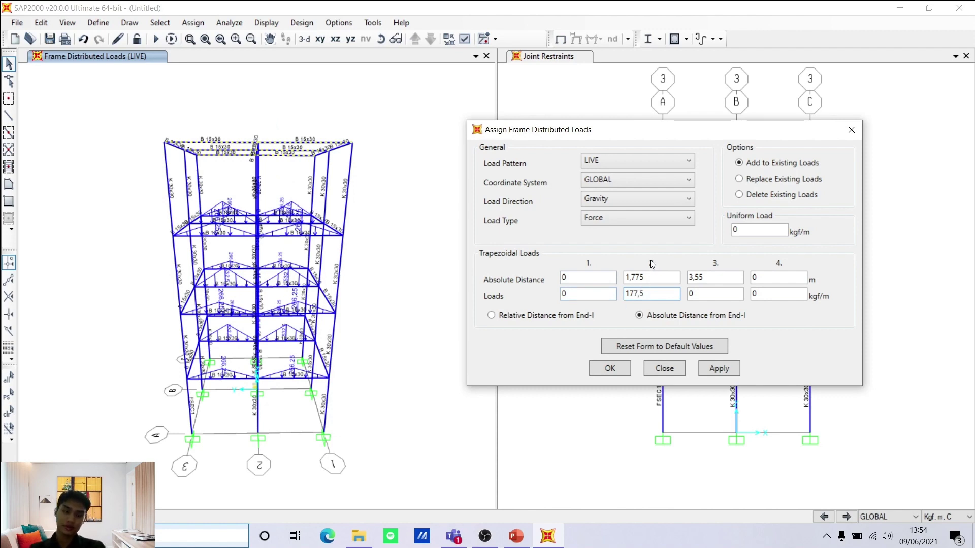
{"action": "left_click", "coordinate": [759, 179]}
{"action": "left_click", "coordinate": [722, 369]}
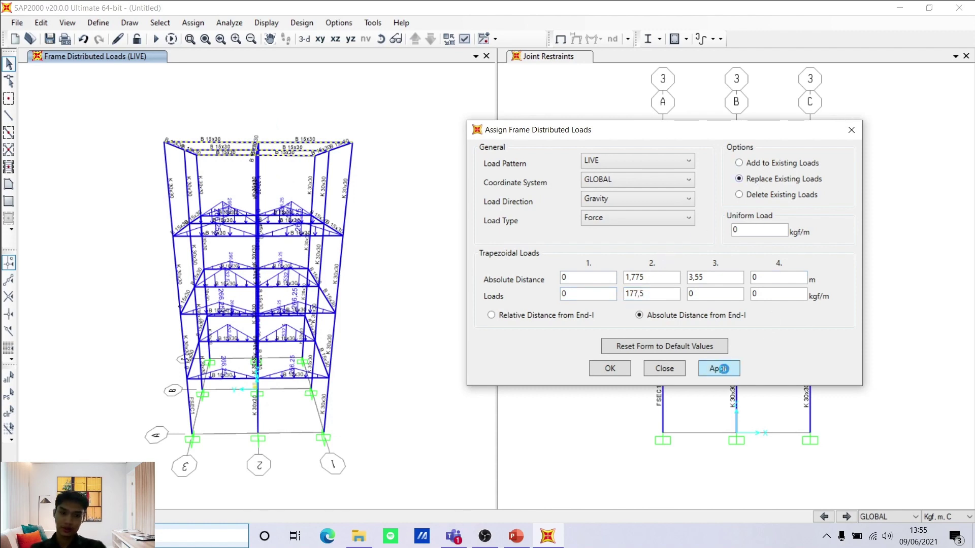
Select the two middle-row Y-direction roof beams and add another 177,5 kgf/m triangular live load to their existing loads.
{"action": "left_click", "coordinate": [395, 38]}
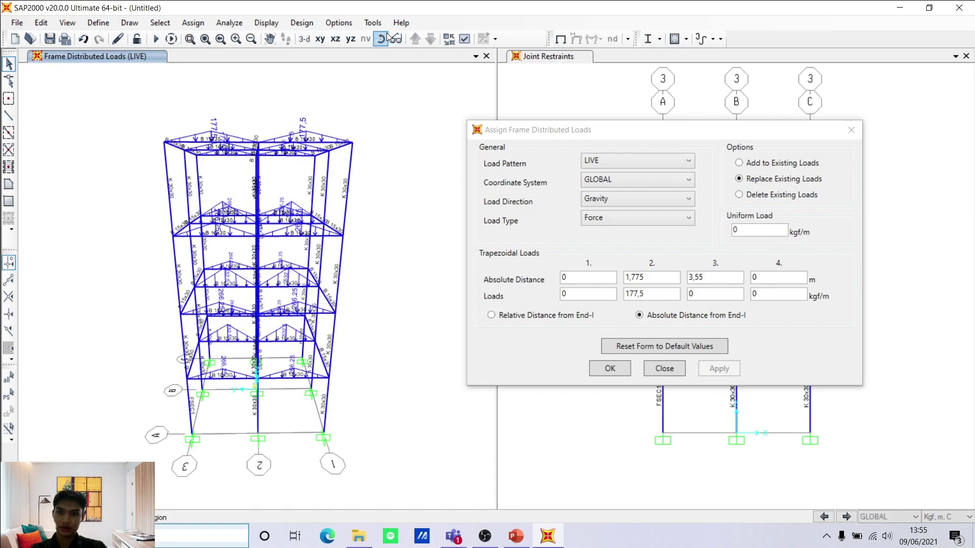
{"action": "left_click_drag", "start_coordinate": [382, 123], "coordinate": [238, 152]}
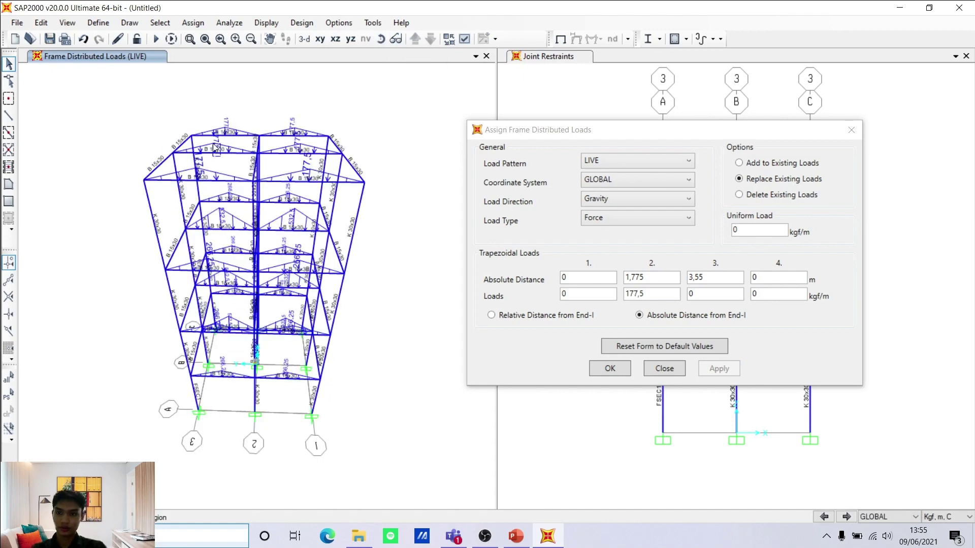
{"action": "left_click", "coordinate": [216, 152]}
{"action": "left_click_drag", "start_coordinate": [299, 163], "coordinate": [280, 146]}
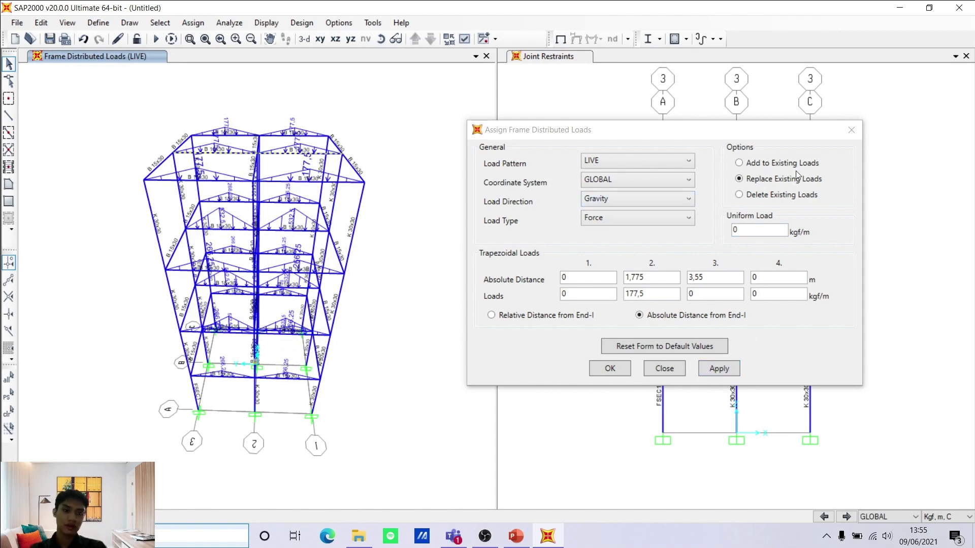
{"action": "left_click", "coordinate": [781, 168]}
{"action": "left_click", "coordinate": [779, 163]}
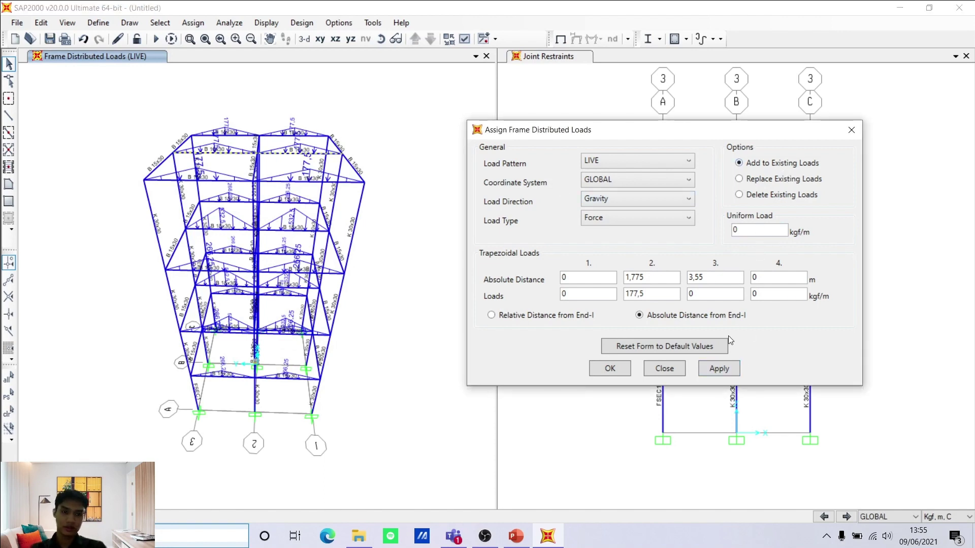
{"action": "left_click", "coordinate": [717, 370]}
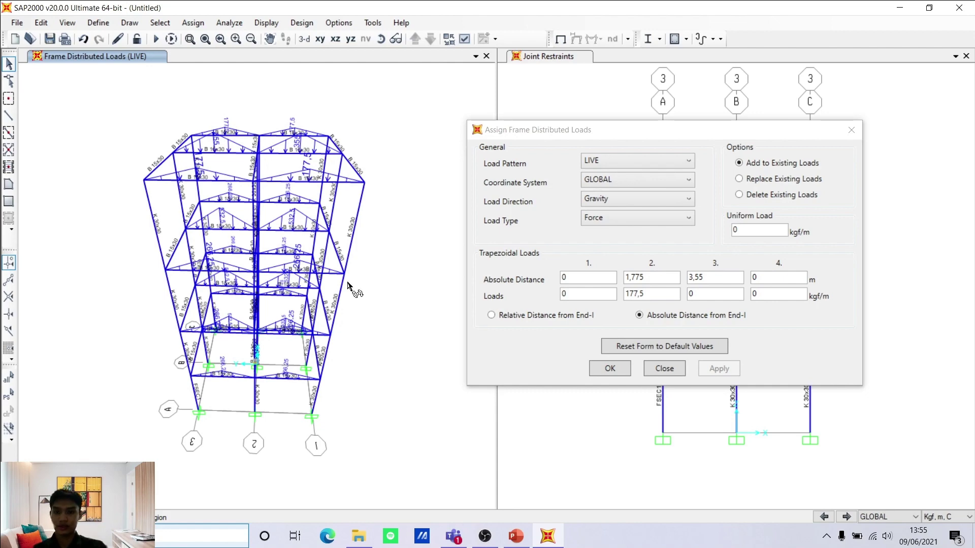
Select all X-direction floor beams below the roof and set the load assignment to replace existing loads.
{"action": "middle_click_drag", "start_coordinate": [348, 285], "coordinate": [599, 254], "text": "shift"}
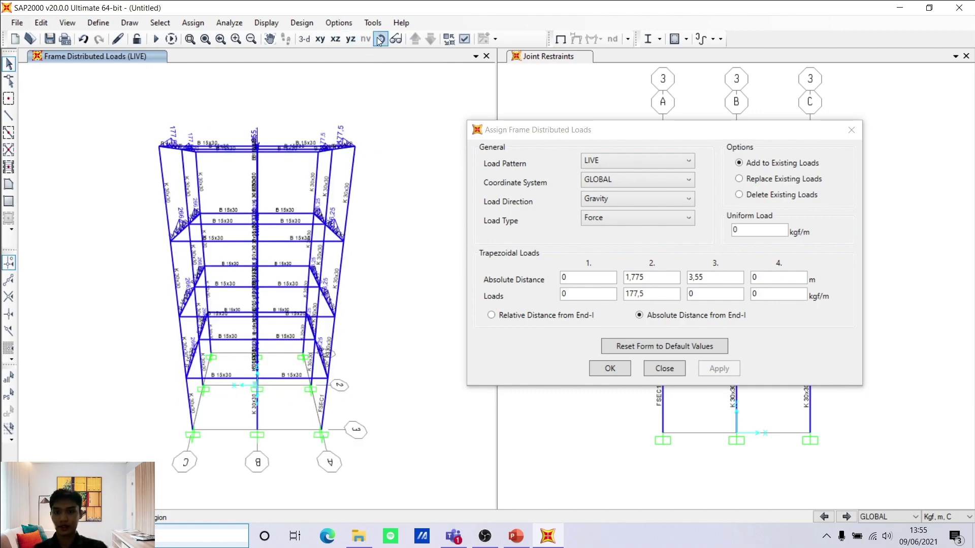
{"action": "middle_click_drag", "start_coordinate": [384, 120], "coordinate": [392, 135], "text": "shift"}
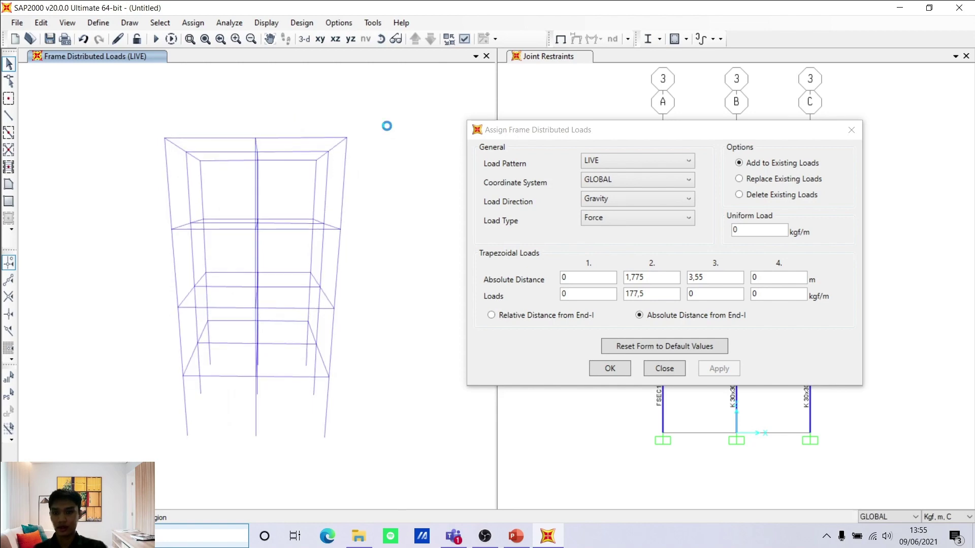
{"action": "left_click_drag", "start_coordinate": [228, 397], "coordinate": [228, 210]}
{"action": "left_click_drag", "start_coordinate": [293, 406], "coordinate": [288, 189]}
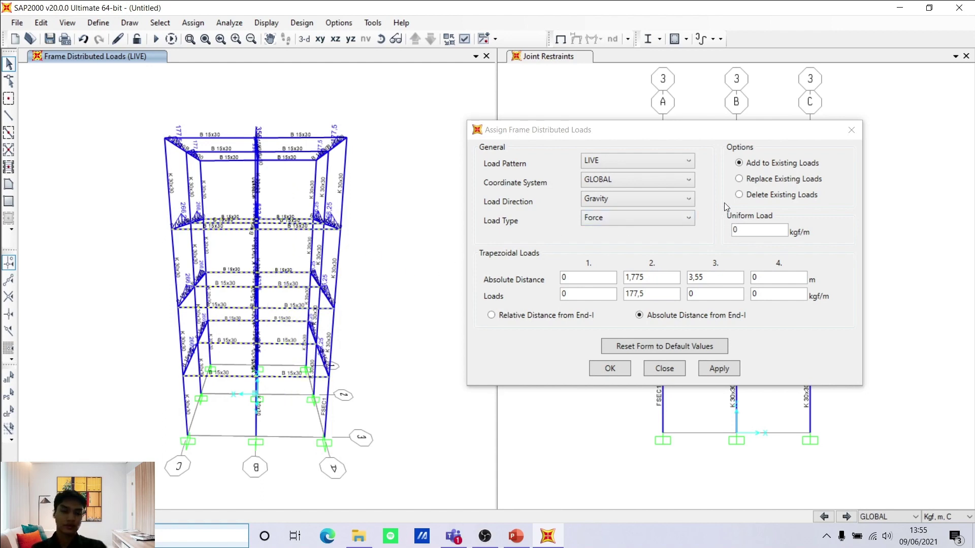
{"action": "left_click", "coordinate": [744, 183]}
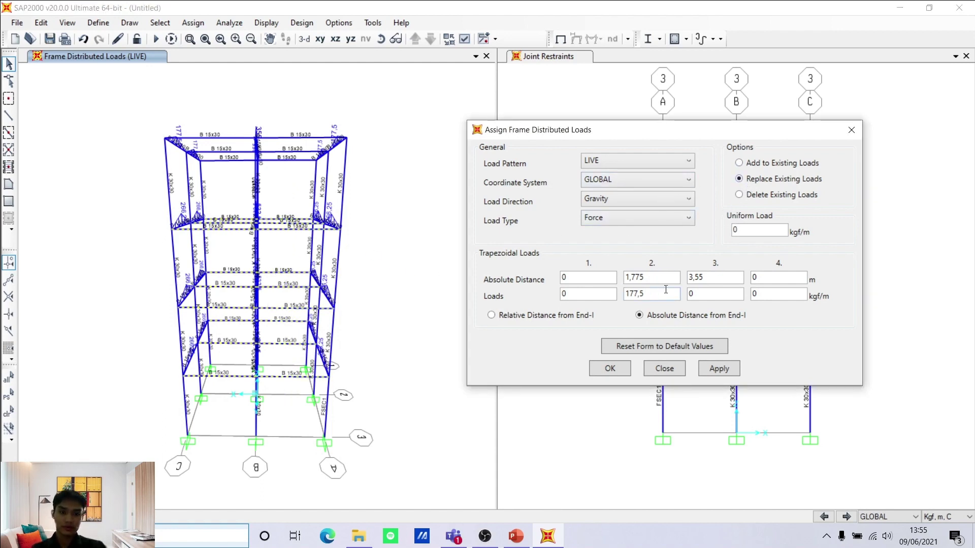
Set the third and fourth absolute distances of the trapezoidal load to 1,805 m and 3,58 m.
{"action": "left_click", "coordinate": [723, 274]}
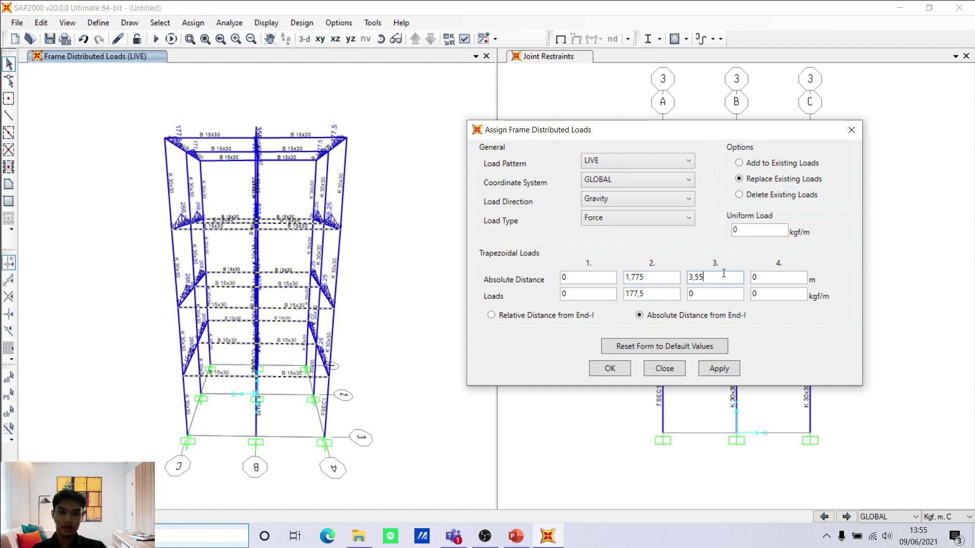
{"action": "key", "text": "shift+Home"}
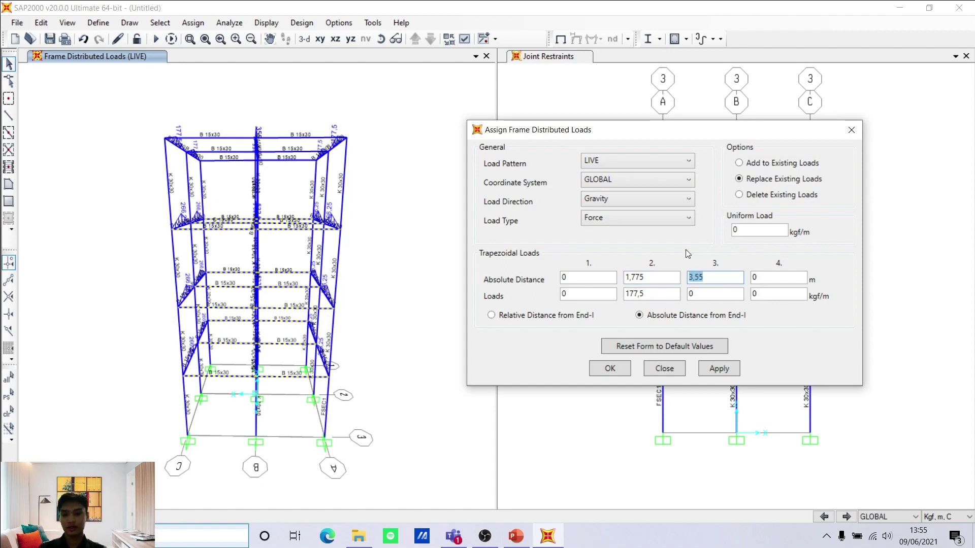
{"action": "type", "text": "1"}
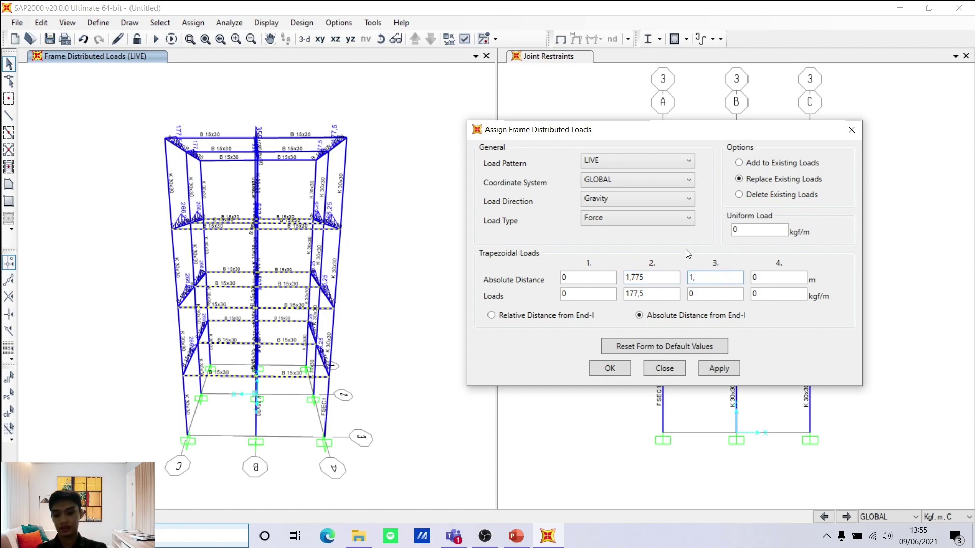
{"action": "type", "text": ",80"}
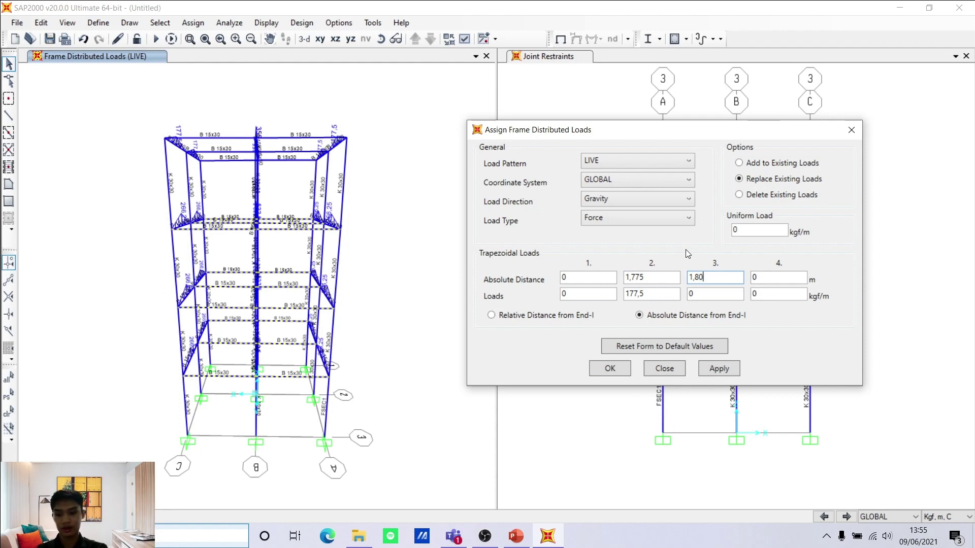
{"action": "type", "text": "5"}
{"action": "key", "text": "Tab"}
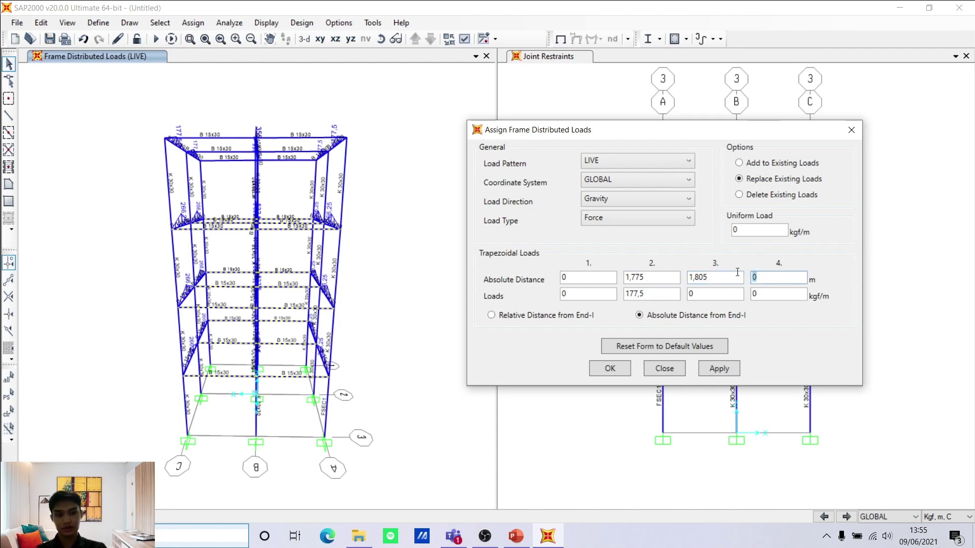
{"action": "type", "text": "3,58"}
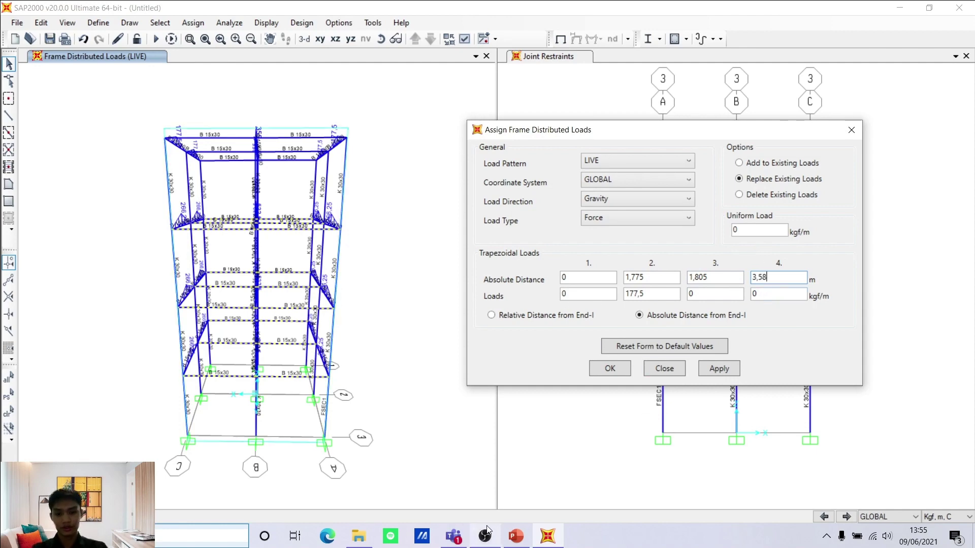
Check the floor live load on the PowerPoint slide, then apply 266,25 kgf/m at points two and three to the selected X-direction floor beams.
{"action": "left_click", "coordinate": [516, 536]}
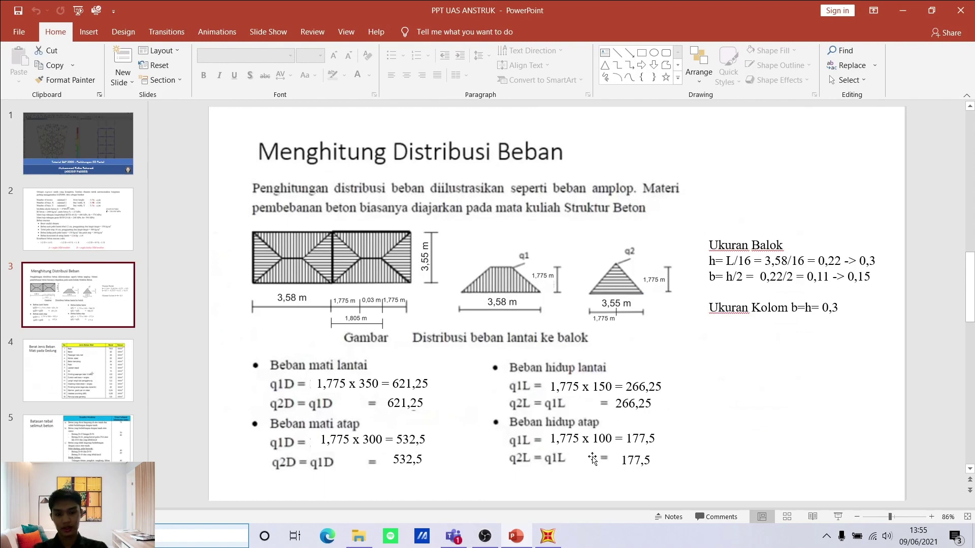
{"action": "left_click", "coordinate": [548, 534]}
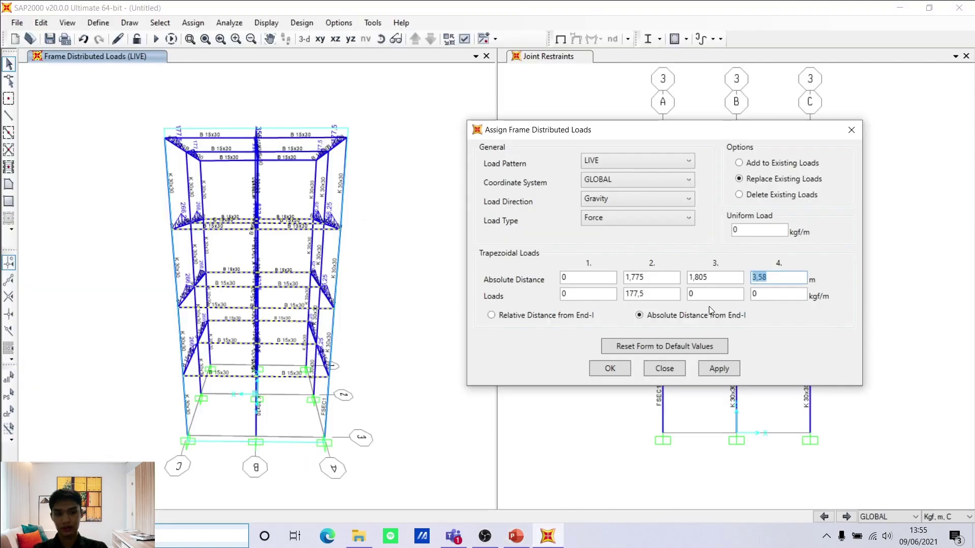
{"action": "double_click", "coordinate": [659, 295]}
{"action": "type", "text": "266"}
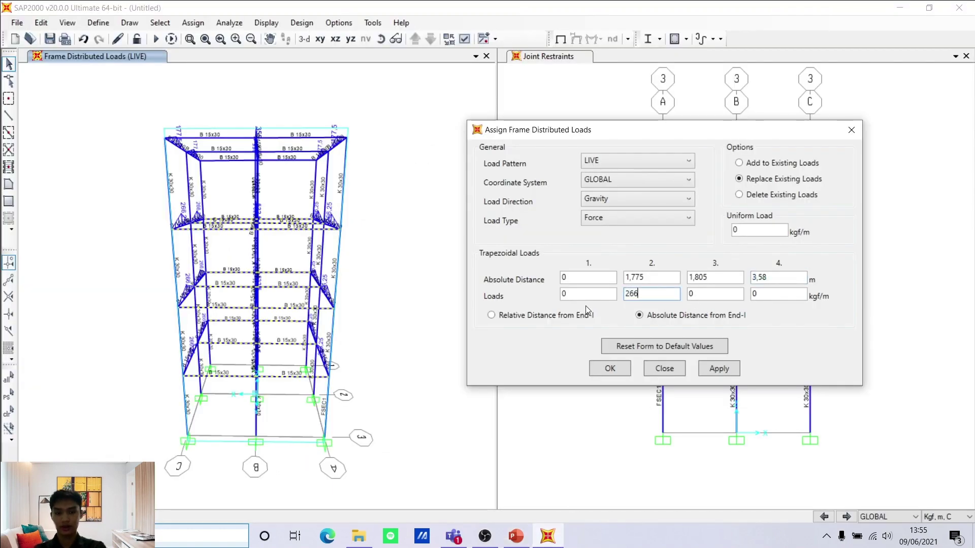
{"action": "type", "text": ",25"}
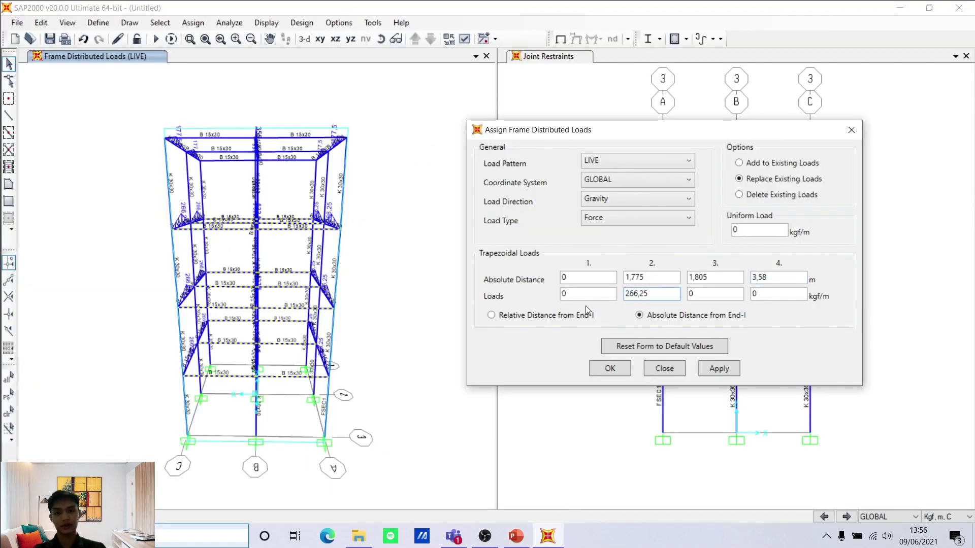
{"action": "left_click", "coordinate": [694, 296]}
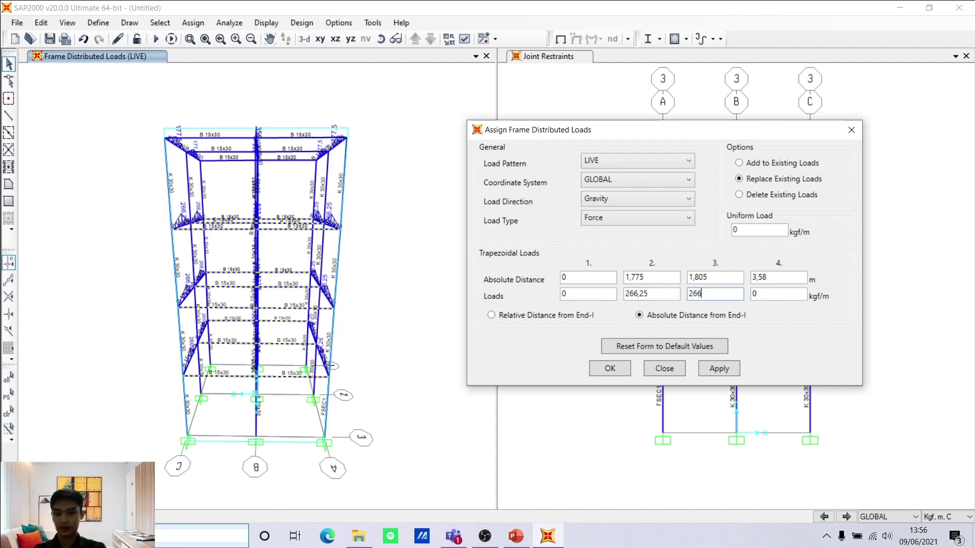
{"action": "type", "text": "266,25"}
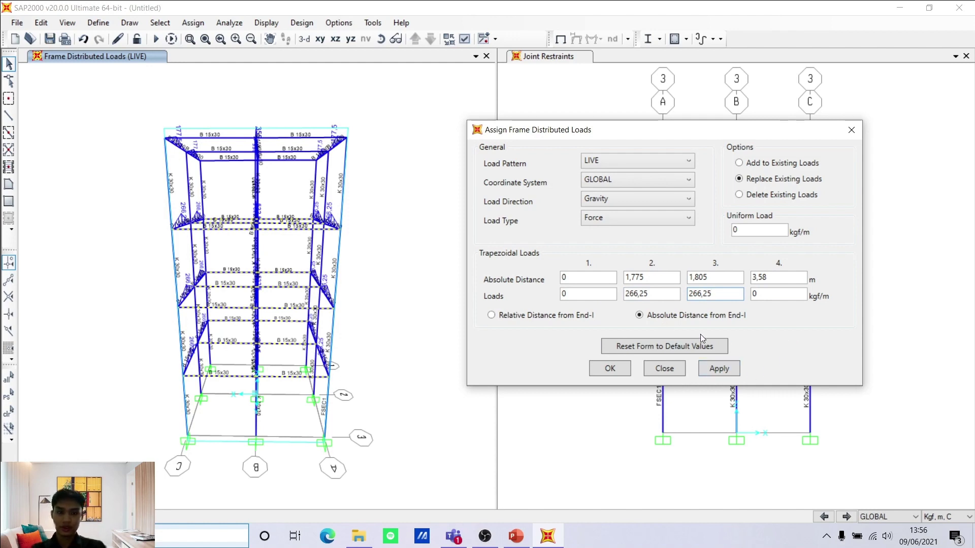
{"action": "left_click", "coordinate": [731, 370]}
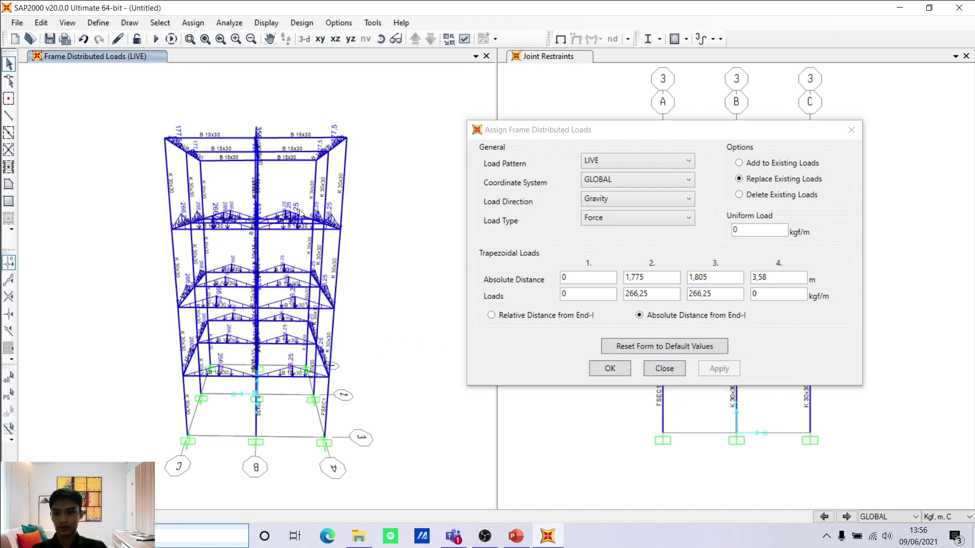
Select the middle-row X-direction beams on each floor below the roof and add another 266,25 kgf/m trapezoidal live load to their existing loads.
{"action": "left_click", "coordinate": [235, 345]}
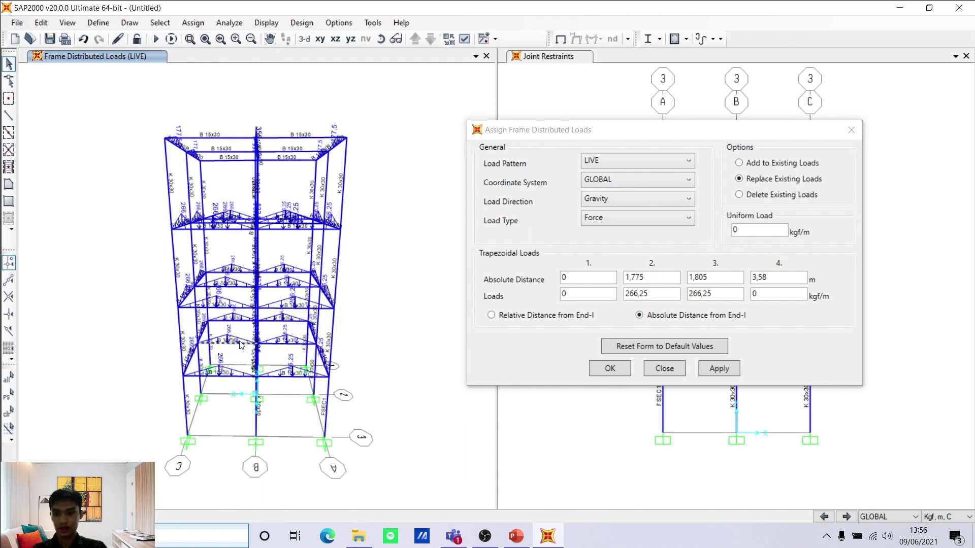
{"action": "left_click", "coordinate": [246, 287]}
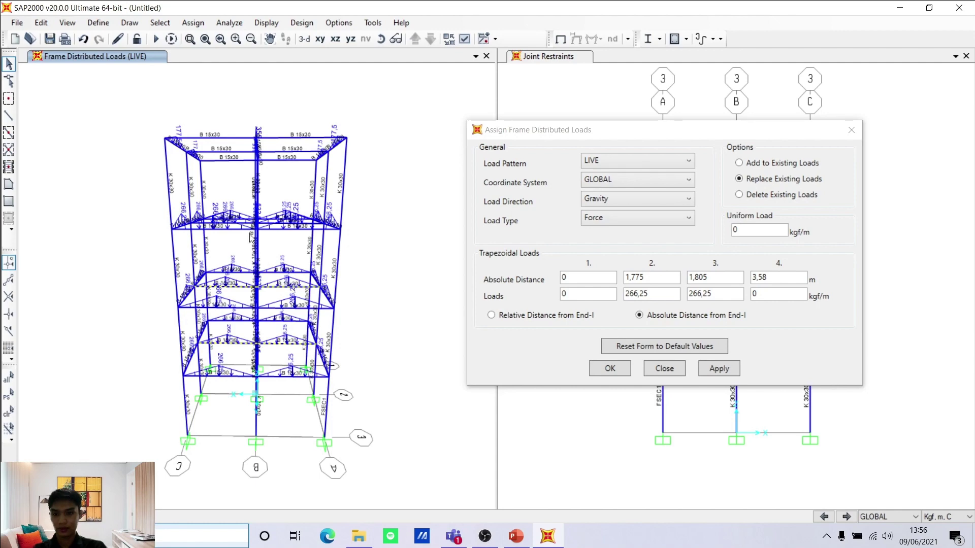
{"action": "left_click", "coordinate": [382, 41]}
{"action": "left_click_drag", "start_coordinate": [352, 157], "coordinate": [353, 193]}
{"action": "left_click", "coordinate": [227, 224]}
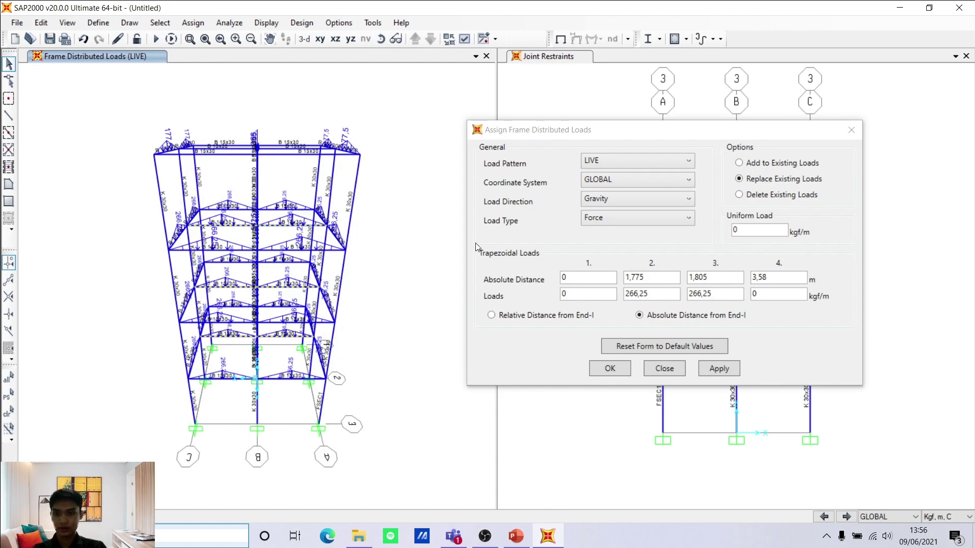
{"action": "left_click", "coordinate": [759, 166]}
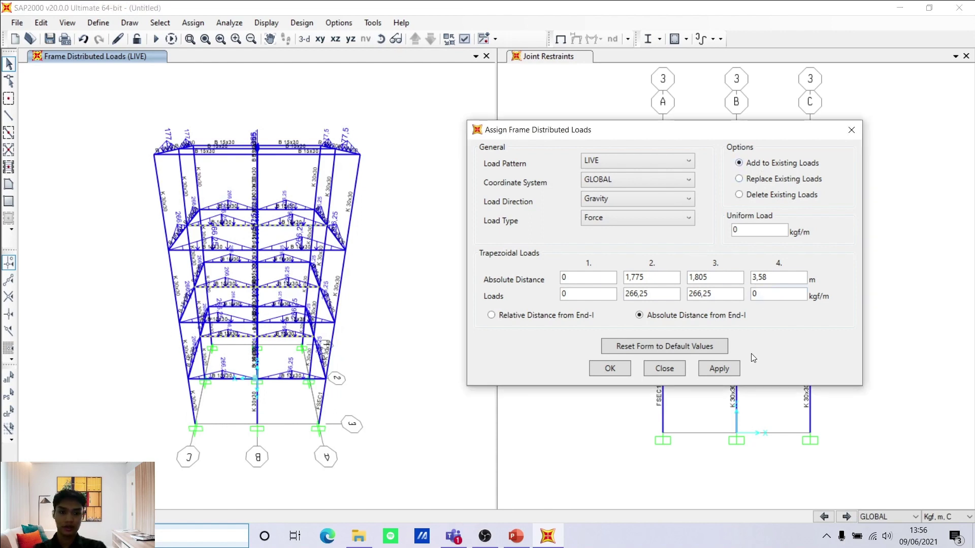
{"action": "left_click", "coordinate": [736, 367]}
Select all X-direction roof beams, check the roof live load on the PowerPoint slide, and set the second load value to 177,5 kgf/m.
{"action": "left_click", "coordinate": [223, 151]}
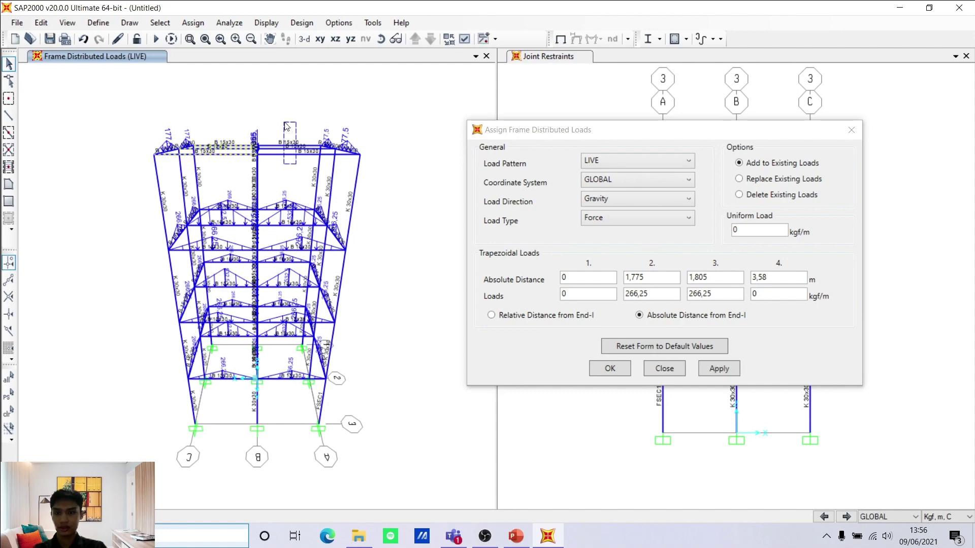
{"action": "left_click", "coordinate": [516, 536]}
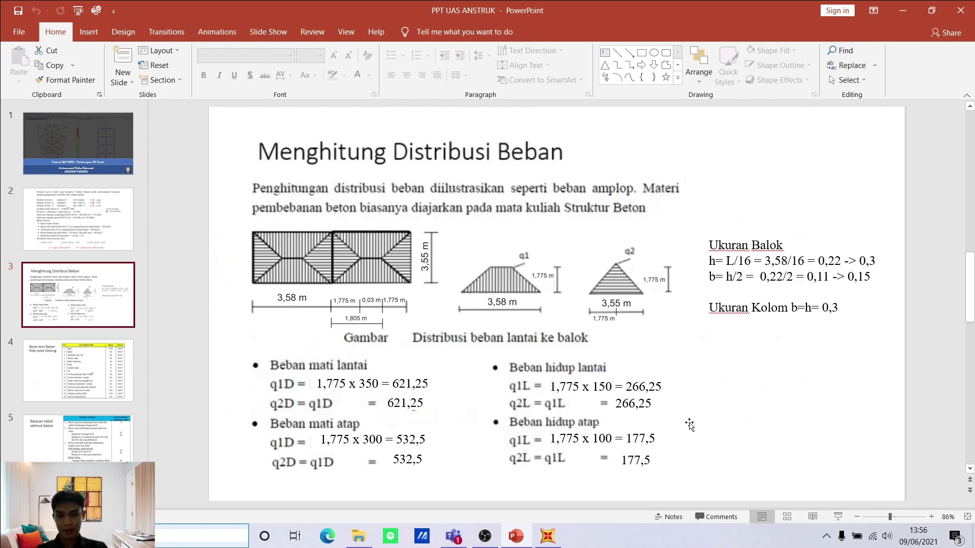
{"action": "left_click", "coordinate": [548, 536]}
{"action": "left_click_drag", "start_coordinate": [658, 298], "coordinate": [601, 298]}
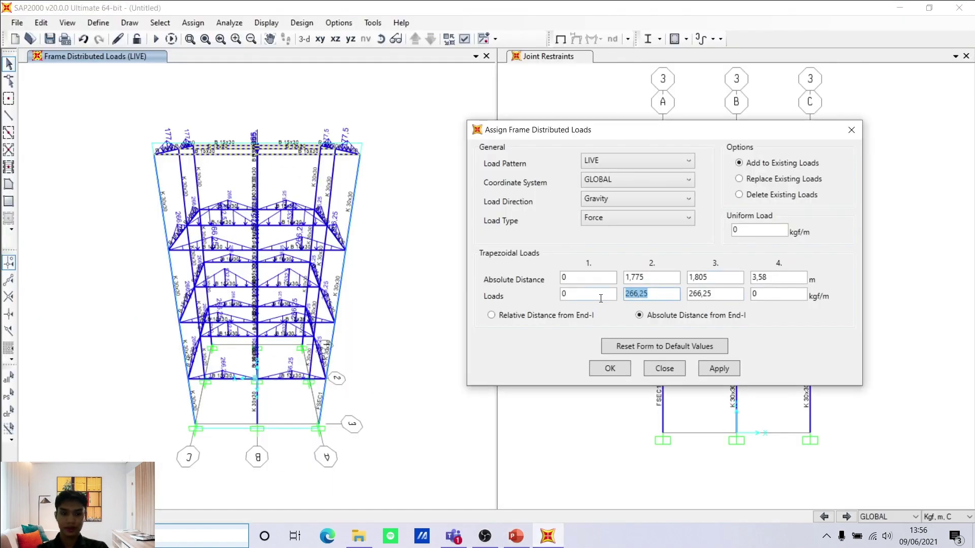
{"action": "type", "text": "177"}
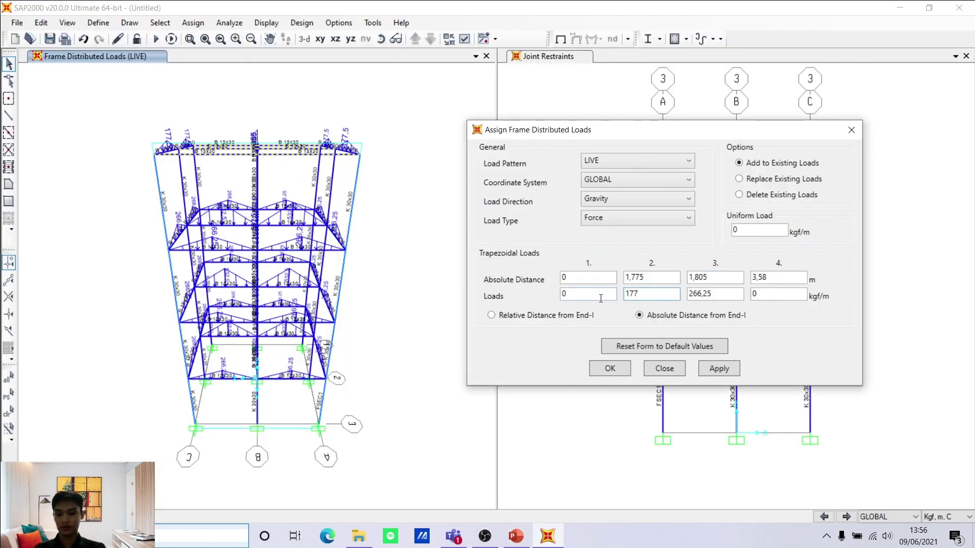
{"action": "type", "text": ",5"}
Set the third load value to 177,5 kgf/m and apply the trapezoidal live load to the roof beams, replacing existing loads.
{"action": "key", "text": "Tab"}
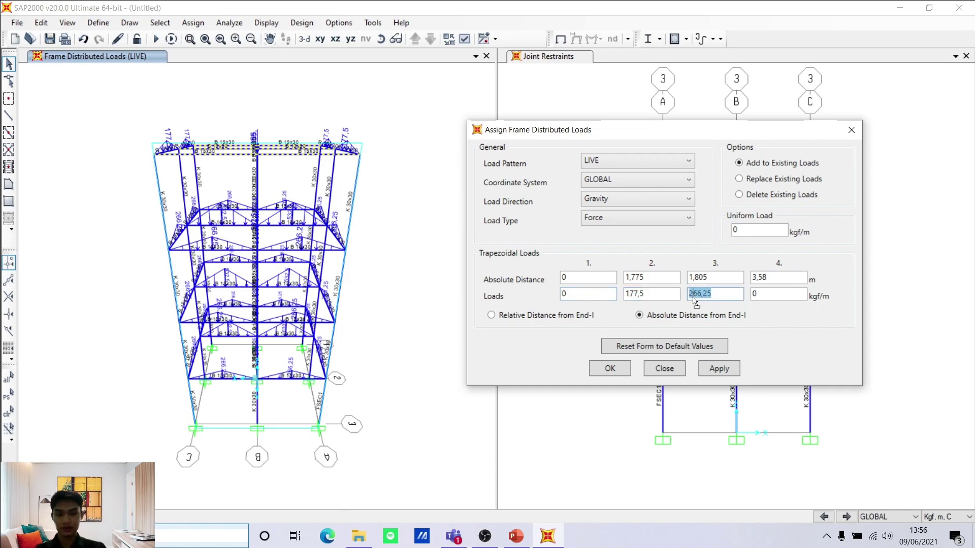
{"action": "left_click", "coordinate": [693, 295]}
{"action": "left_click_drag", "start_coordinate": [711, 294], "coordinate": [677, 293]}
{"action": "type", "text": "177,"}
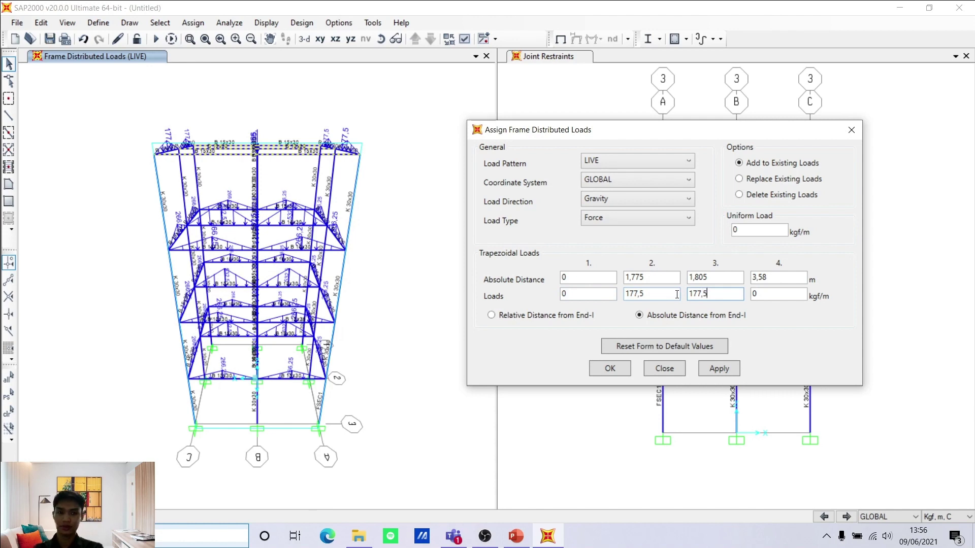
{"action": "type", "text": "5"}
{"action": "left_click", "coordinate": [785, 181]}
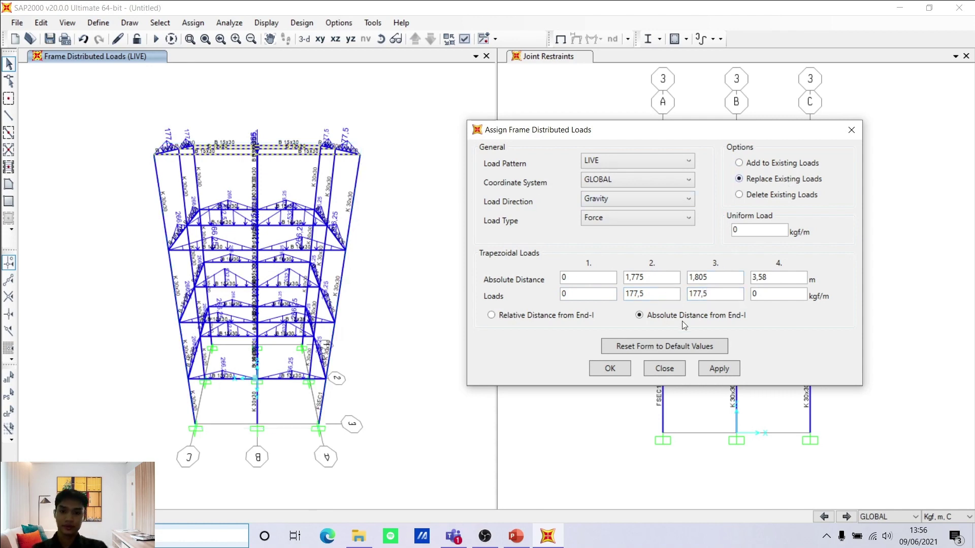
{"action": "left_click", "coordinate": [717, 369]}
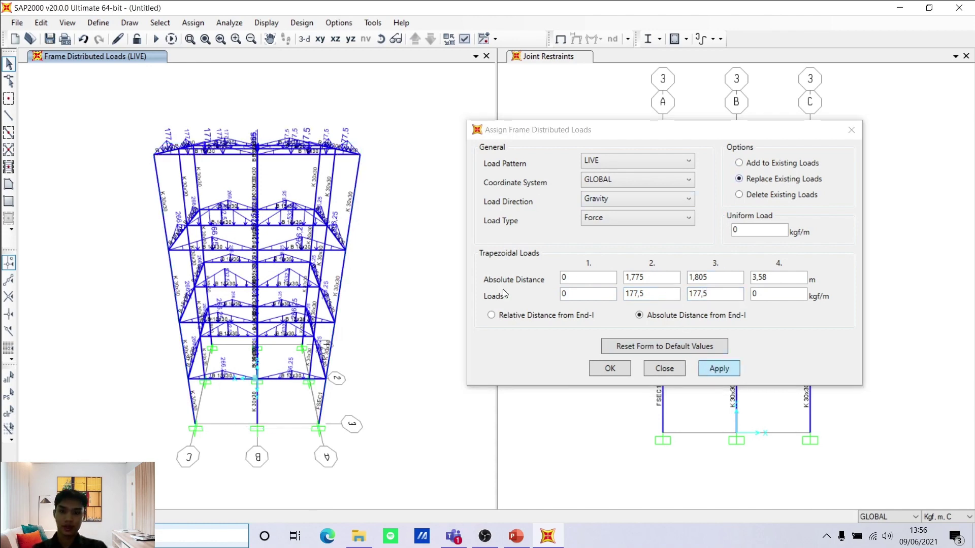
Select the two middle-row X-direction roof beams, add another 177,5 kgf/m trapezoidal live load to their existing loads, and close the load assignment.
{"action": "left_click", "coordinate": [382, 40]}
{"action": "left_click_drag", "start_coordinate": [401, 165], "coordinate": [235, 150]}
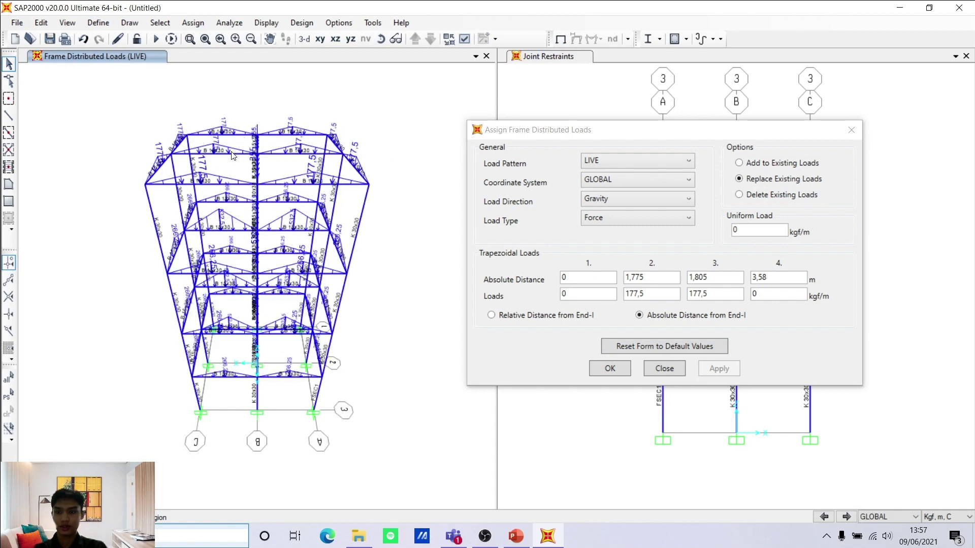
{"action": "left_click", "coordinate": [229, 151]}
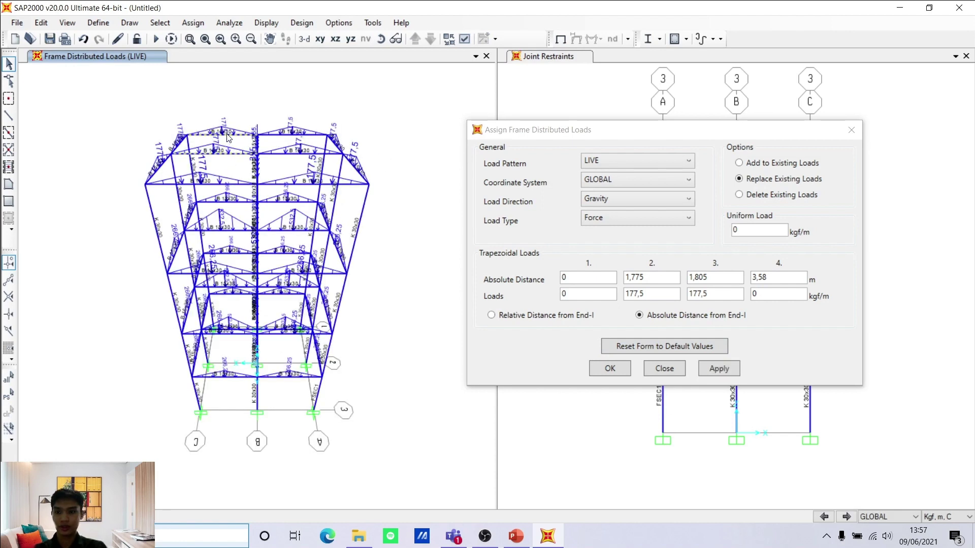
{"action": "left_click", "coordinate": [238, 138]}
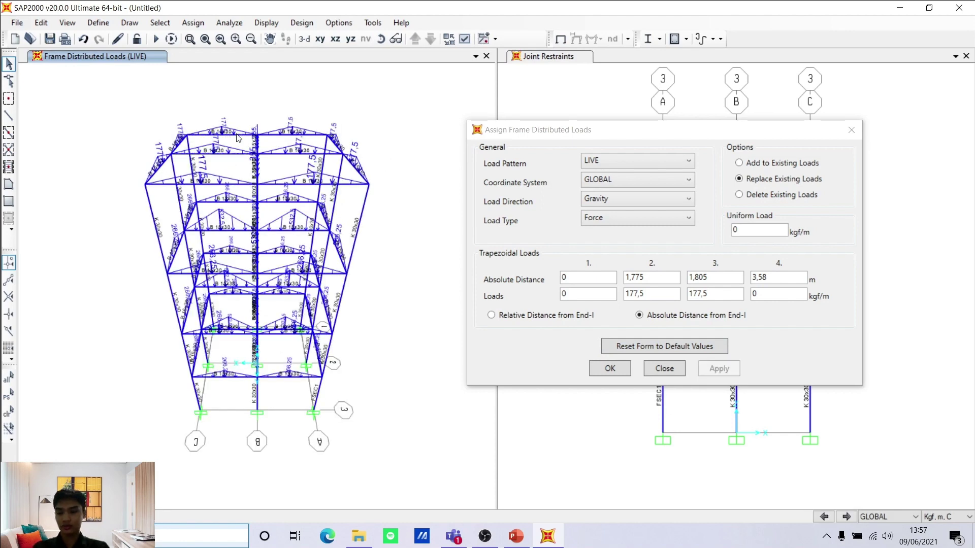
{"action": "left_click", "coordinate": [289, 169]}
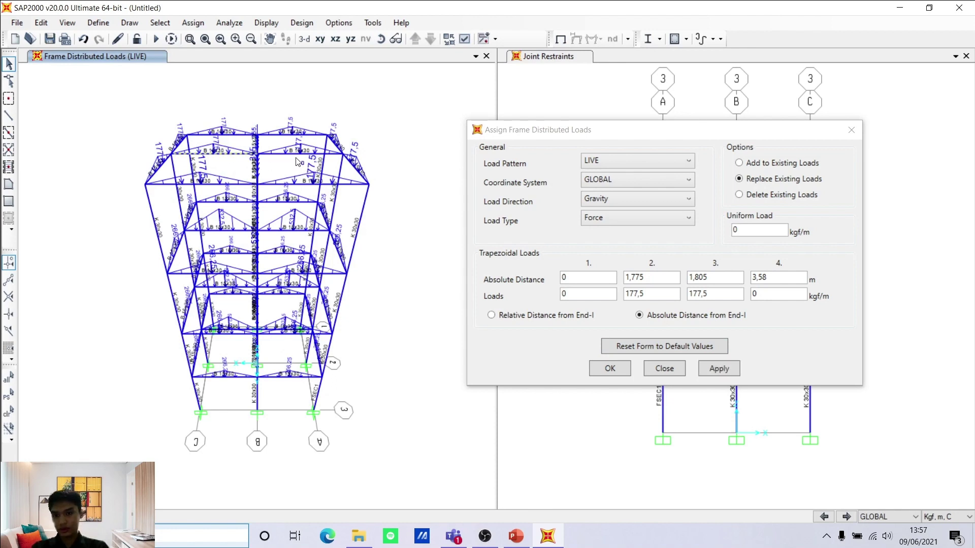
{"action": "left_click", "coordinate": [280, 150]}
{"action": "left_click", "coordinate": [768, 165]}
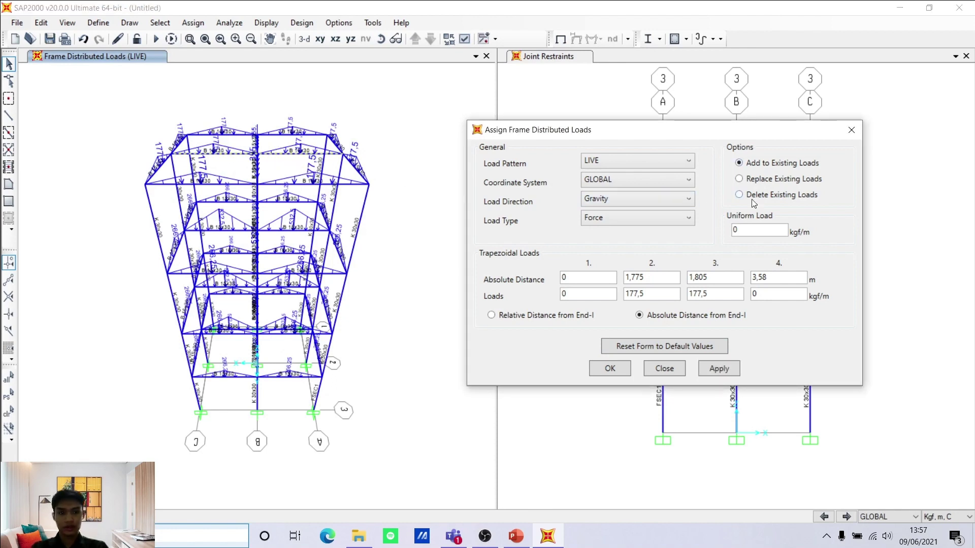
{"action": "left_click", "coordinate": [730, 368]}
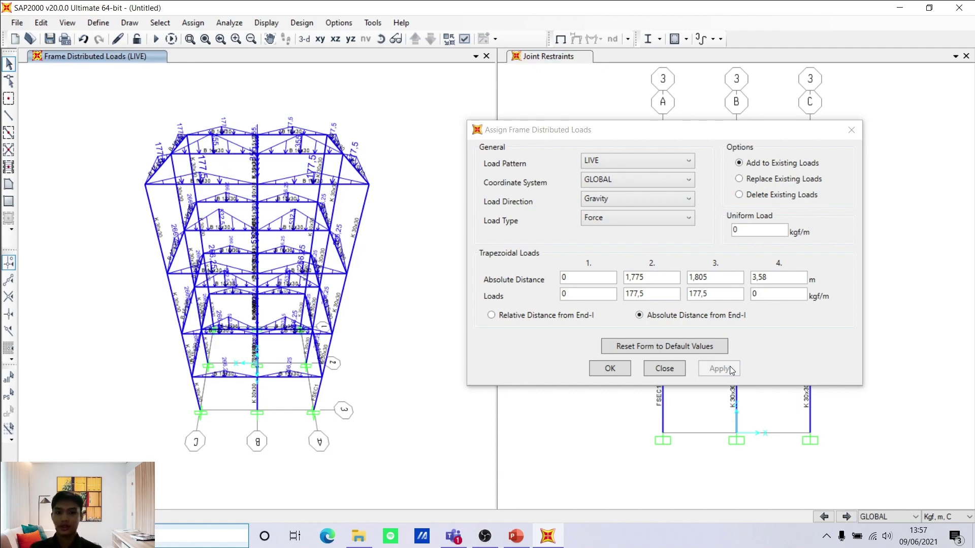
{"action": "left_click", "coordinate": [539, 210]}
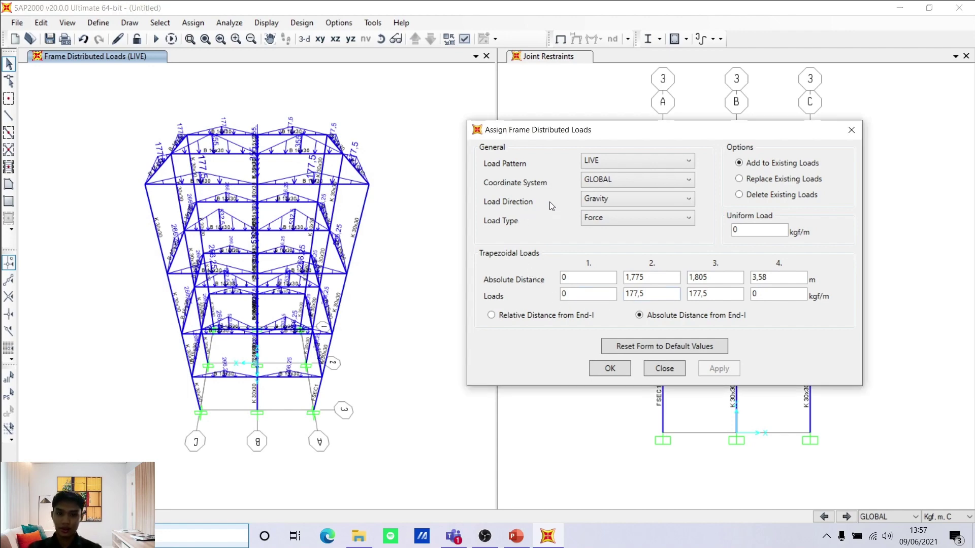
{"action": "left_click", "coordinate": [610, 369]}
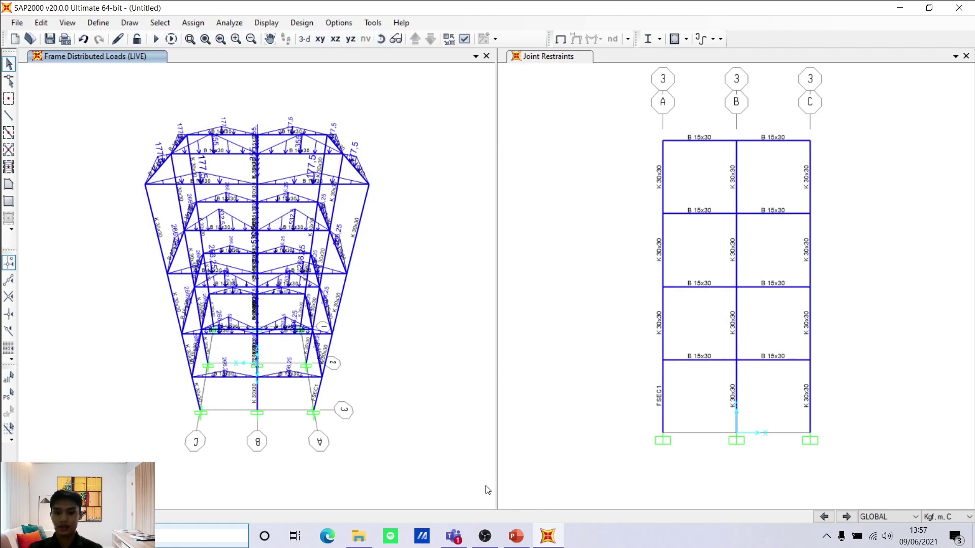
Check the horizontal load per floor on the design brief slide in PowerPoint, and return to the SAP2000 model.
{"action": "left_click", "coordinate": [521, 544]}
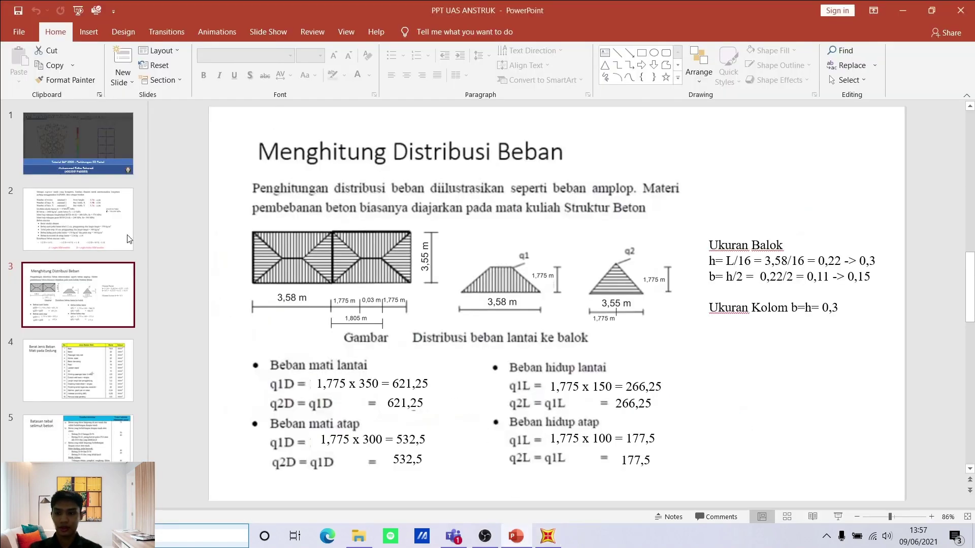
{"action": "scroll", "coordinate": [449, 393], "scroll_direction": "up", "scroll_amount": 1}
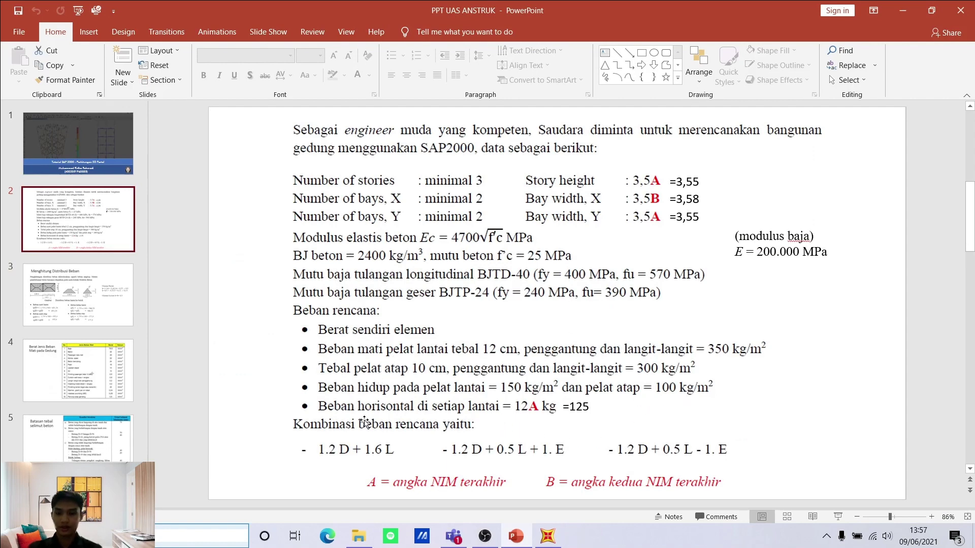
{"action": "mouse_move", "coordinate": [553, 539]}
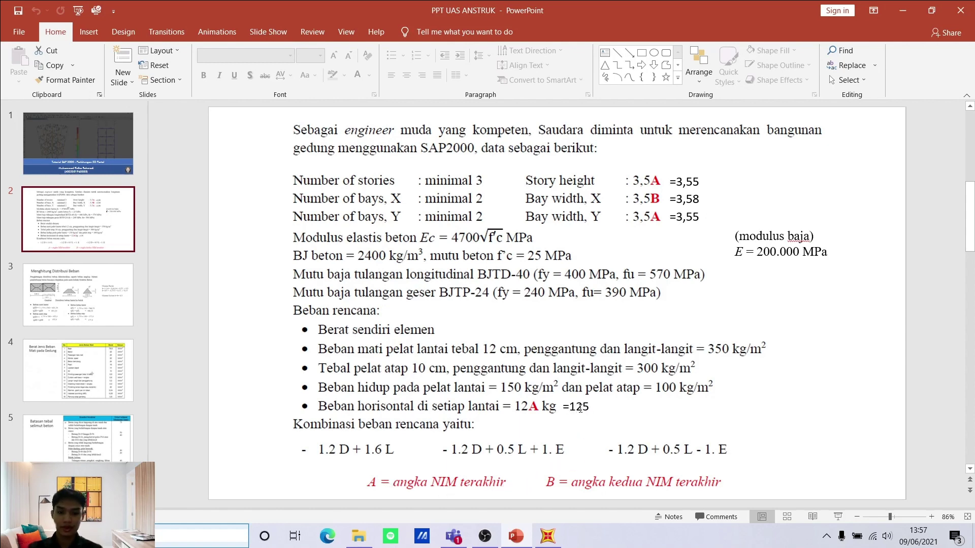
{"action": "left_click", "coordinate": [547, 535]}
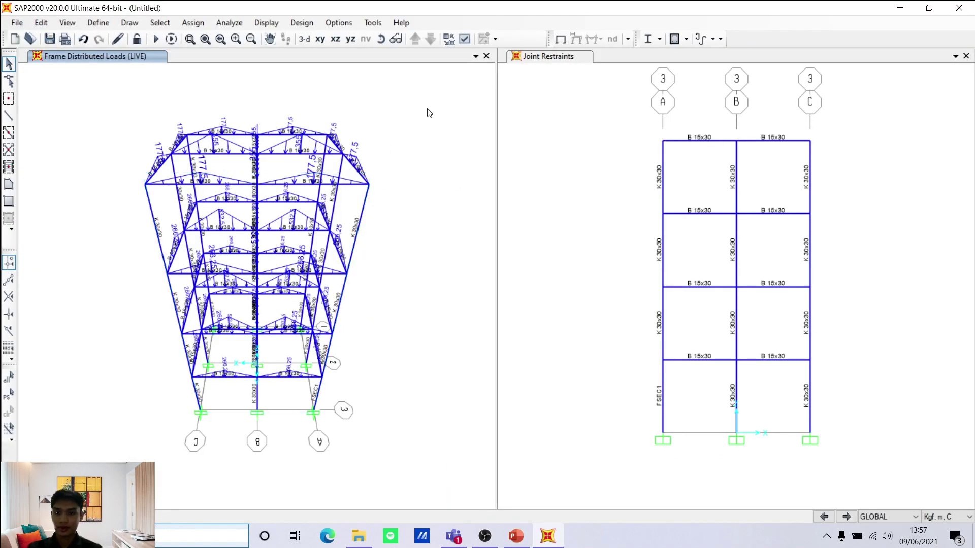
Select the three roof-level joints at grid lines A, B and C in the grid line 3 elevation.
{"action": "left_click", "coordinate": [382, 40]}
{"action": "mouse_move", "coordinate": [388, 244]}
{"action": "left_mouse_down"}
{"action": "mouse_move", "coordinate": [452, 248]}
{"action": "mouse_move", "coordinate": [391, 234]}
{"action": "left_mouse_up"}
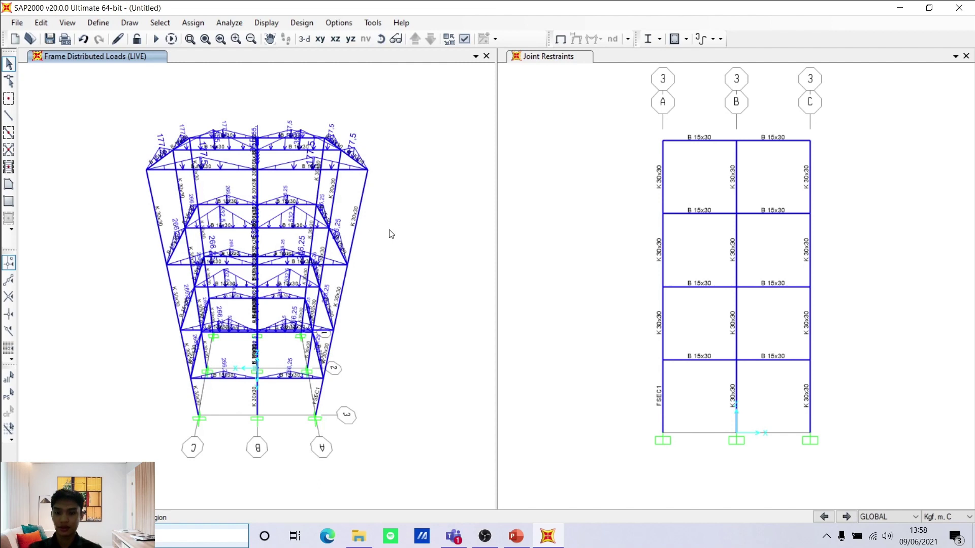
{"action": "left_click", "coordinate": [378, 43]}
{"action": "left_click_drag", "start_coordinate": [419, 278], "coordinate": [361, 245]}
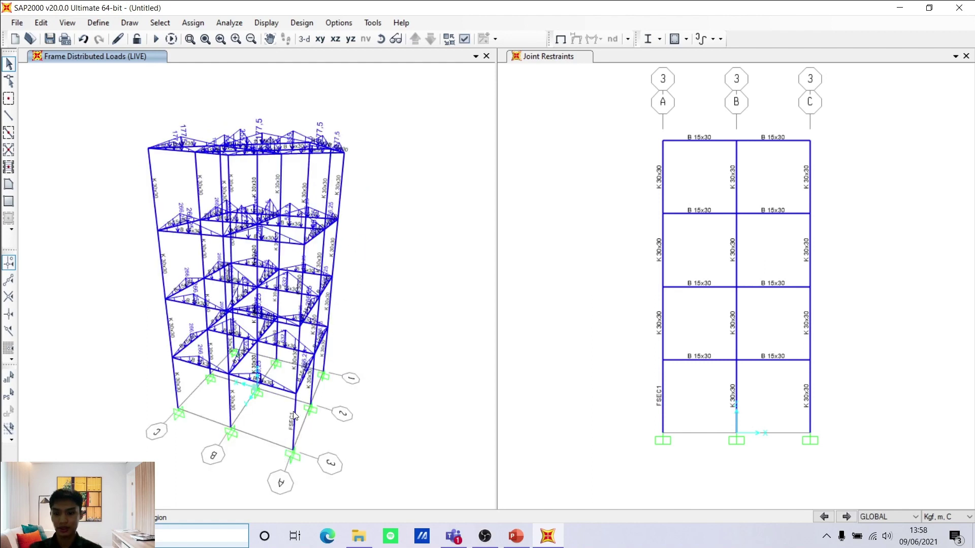
{"action": "left_click", "coordinate": [590, 261]}
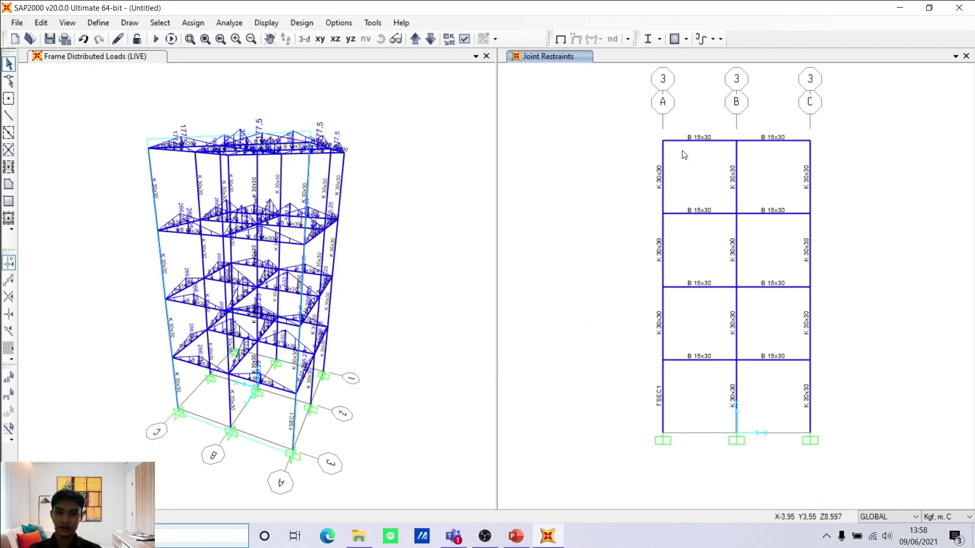
{"action": "left_click", "coordinate": [665, 145]}
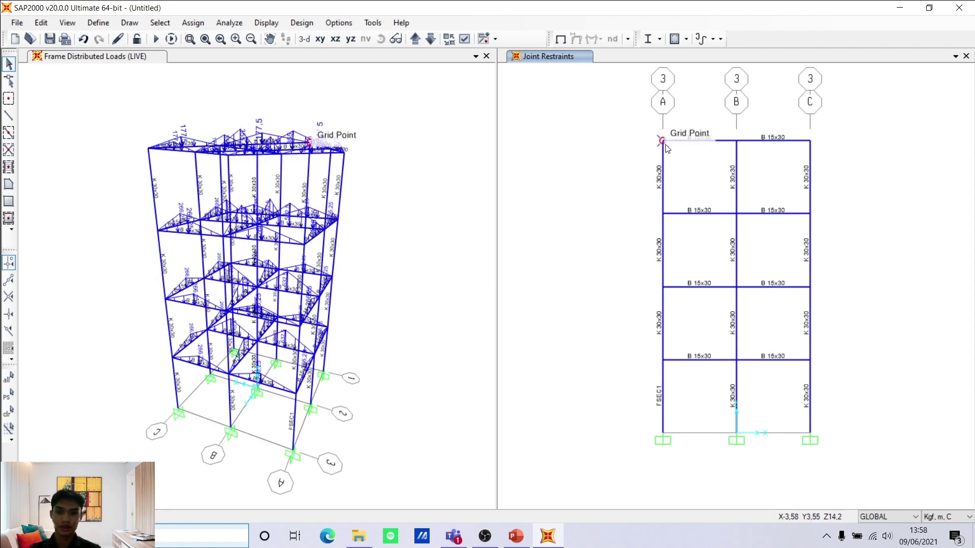
{"action": "left_click", "coordinate": [737, 143]}
{"action": "left_click", "coordinate": [809, 141]}
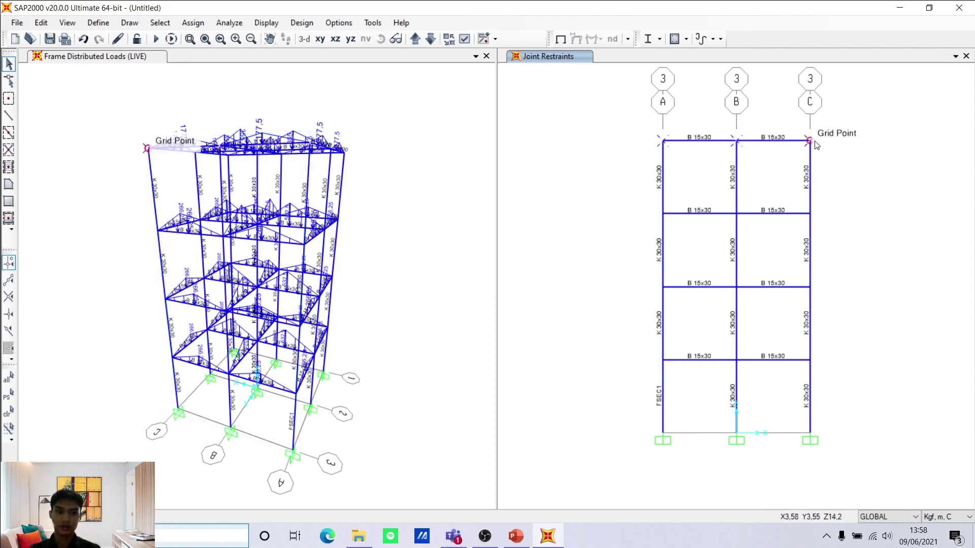
Add the grid line 3 joints at A, B and C on the three floor levels below the roof to the selection.
{"action": "left_click", "coordinate": [662, 213]}
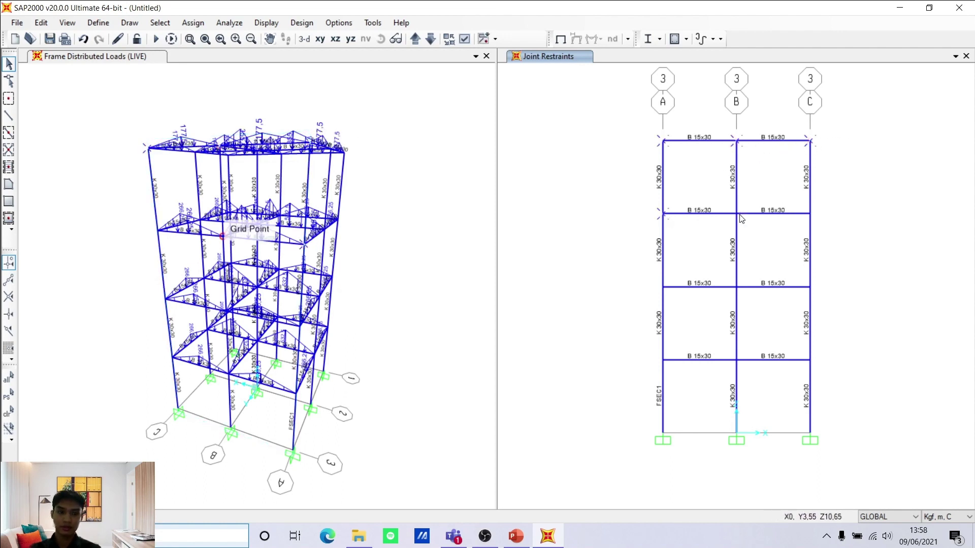
{"action": "left_click", "coordinate": [736, 213]}
{"action": "left_click", "coordinate": [810, 213]}
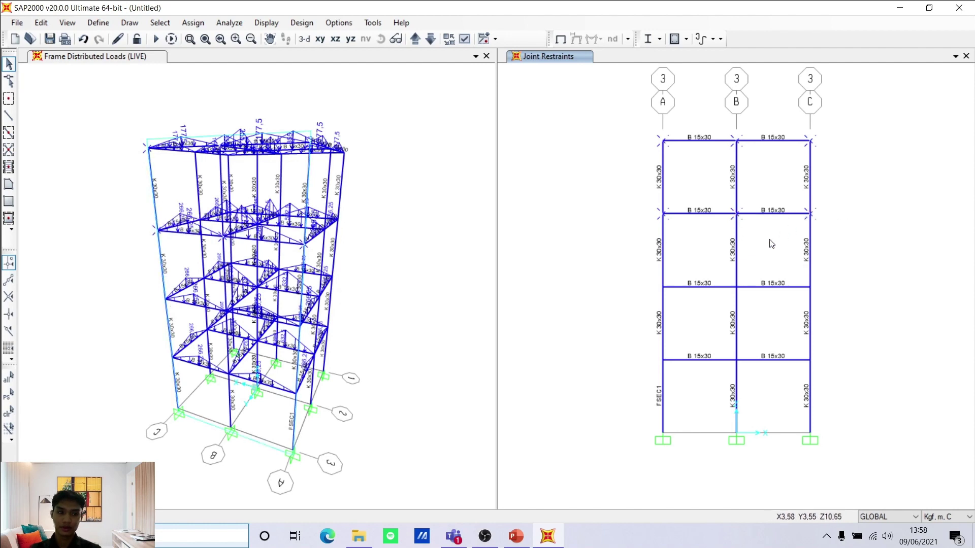
{"action": "left_click", "coordinate": [663, 287]}
{"action": "left_click", "coordinate": [735, 288]}
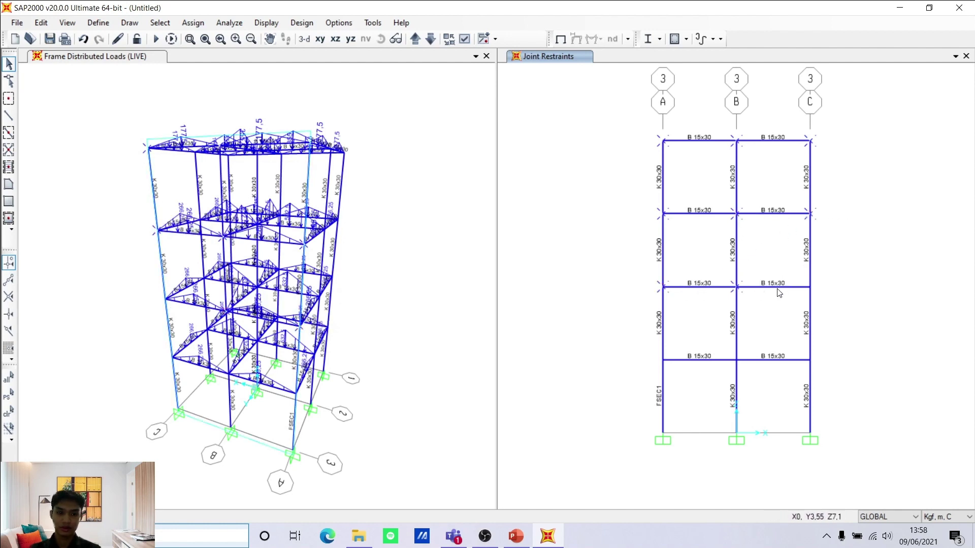
{"action": "left_click", "coordinate": [810, 287]}
{"action": "left_click", "coordinate": [662, 360]}
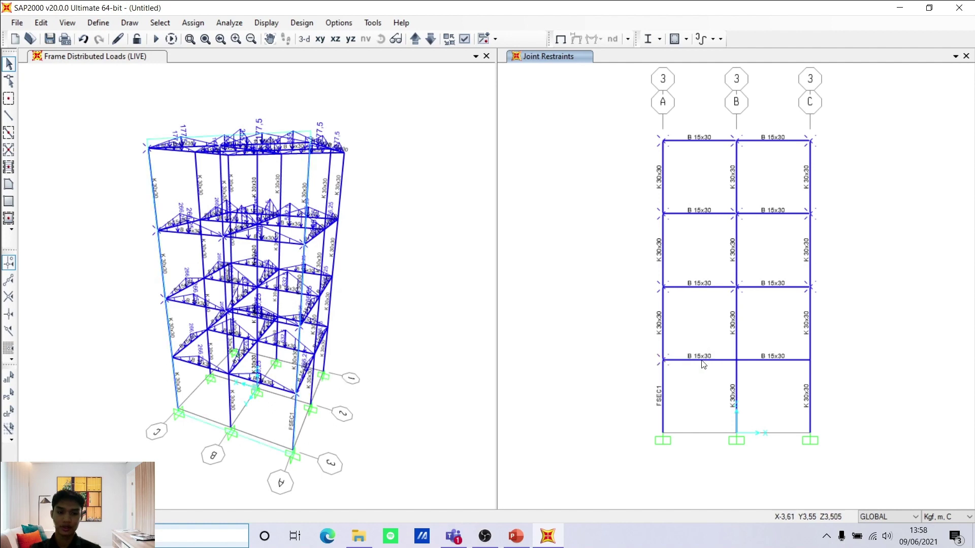
{"action": "left_click", "coordinate": [736, 360]}
{"action": "left_click", "coordinate": [808, 360]}
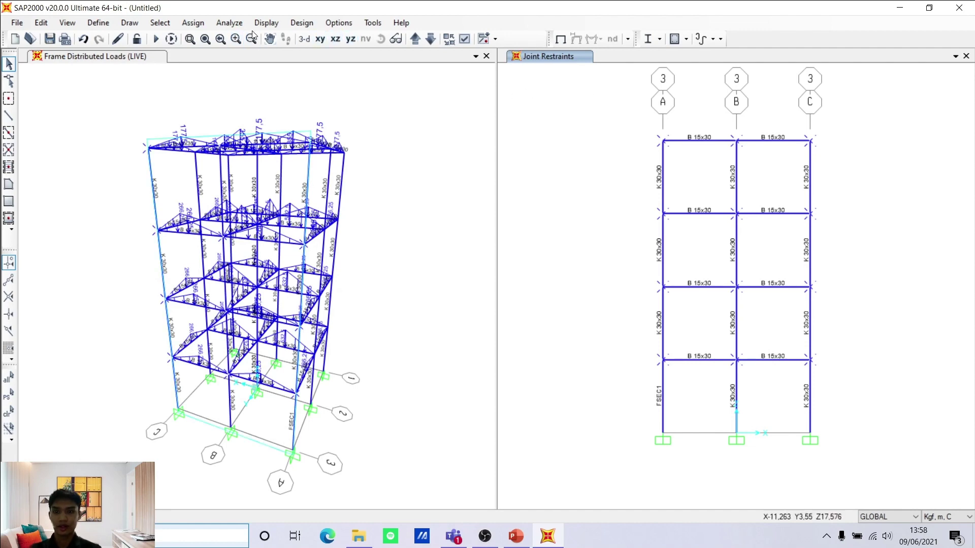
Assign a joint force of -125 kgf in global Y to the selected joints under the EARTHQUAKE load pattern, replacing existing loads.
{"action": "left_click", "coordinate": [201, 22]}
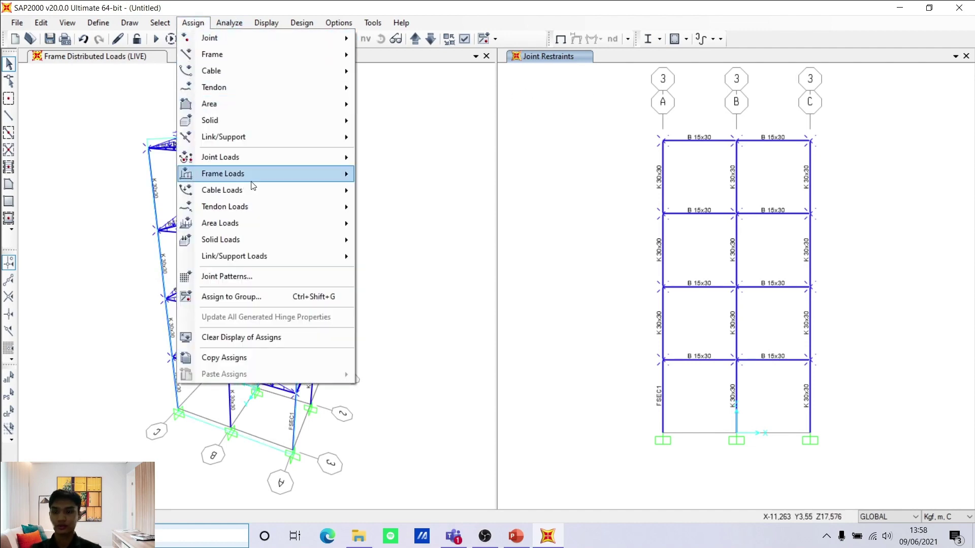
{"action": "mouse_move", "coordinate": [282, 156]}
{"action": "left_click", "coordinate": [375, 155]}
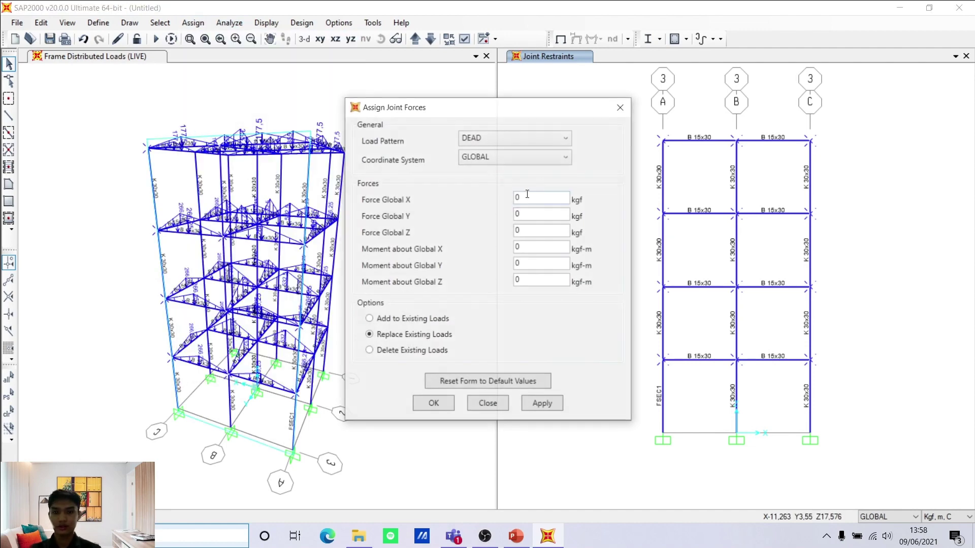
{"action": "left_click_drag", "start_coordinate": [546, 110], "coordinate": [530, 86]}
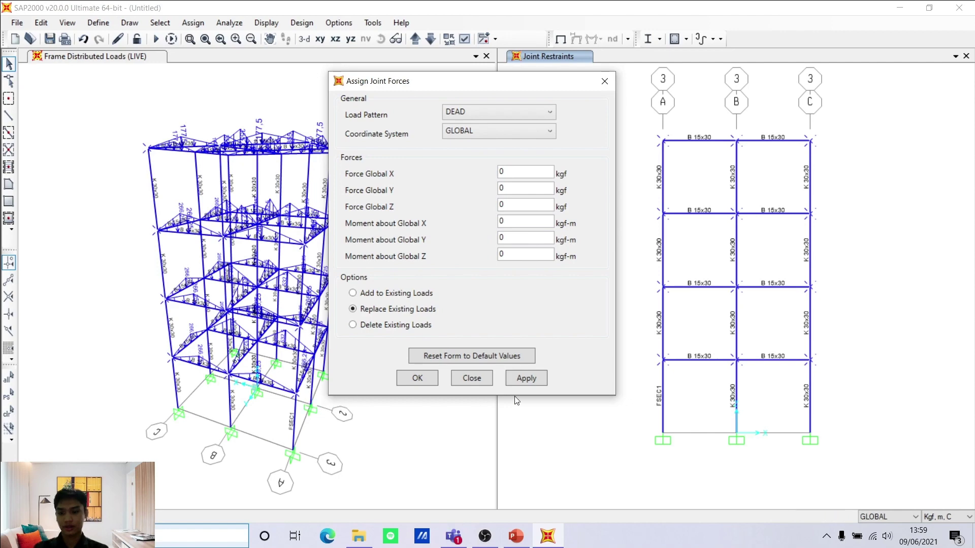
{"action": "left_click", "coordinate": [522, 192]}
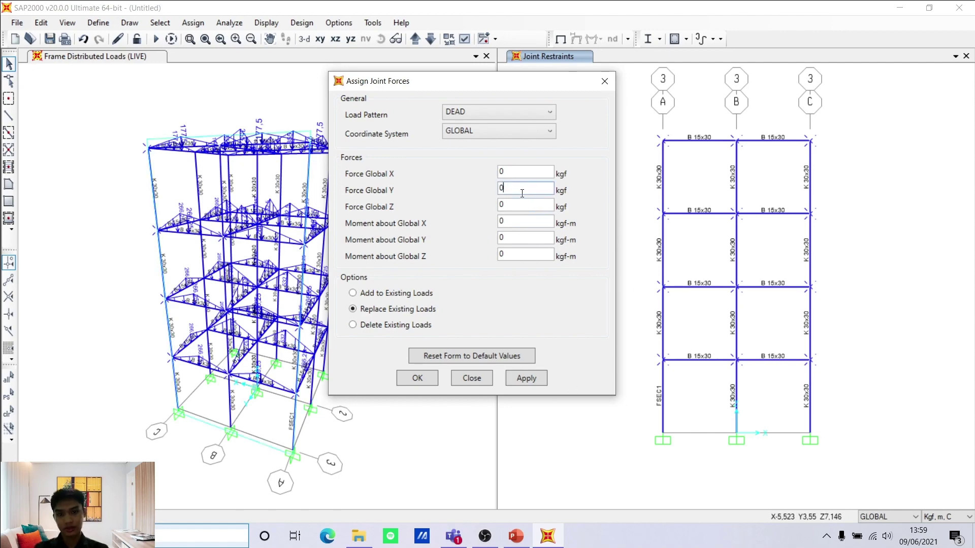
{"action": "left_click", "coordinate": [516, 114]}
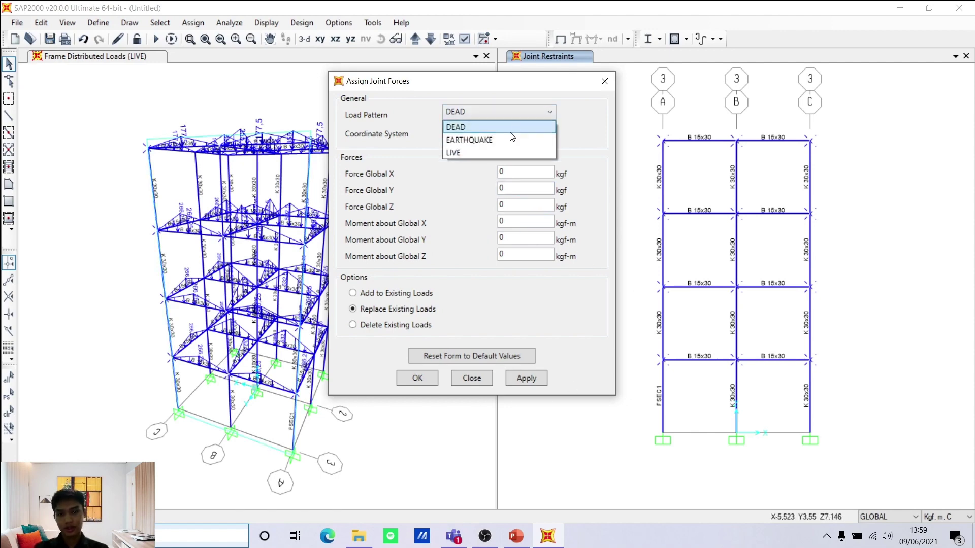
{"action": "left_click", "coordinate": [510, 137]}
{"action": "double_click", "coordinate": [519, 188]}
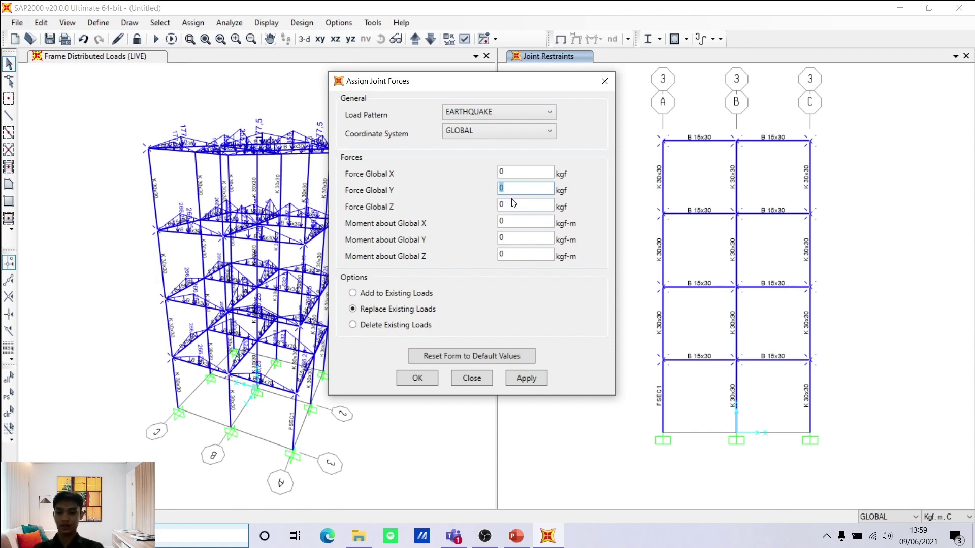
{"action": "type", "text": "-125"}
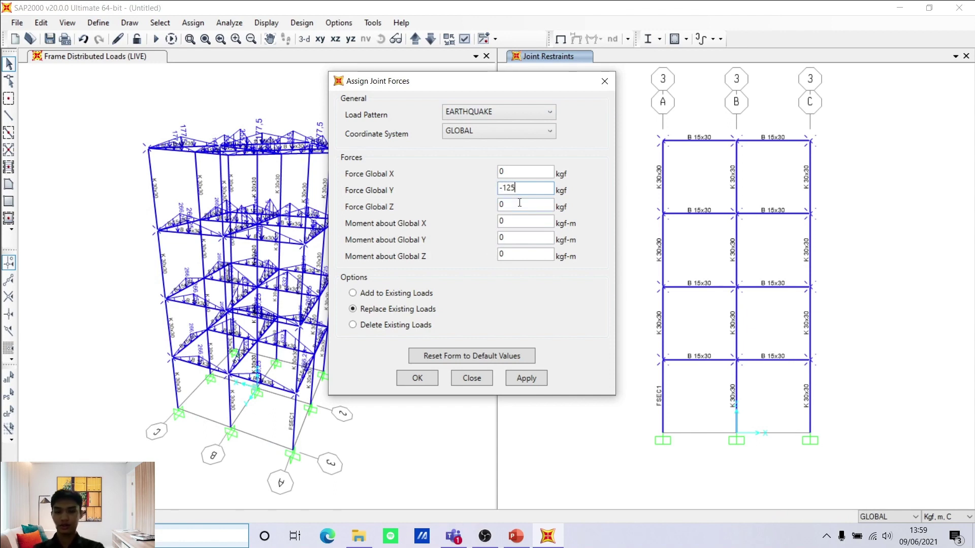
{"action": "left_click", "coordinate": [523, 377]}
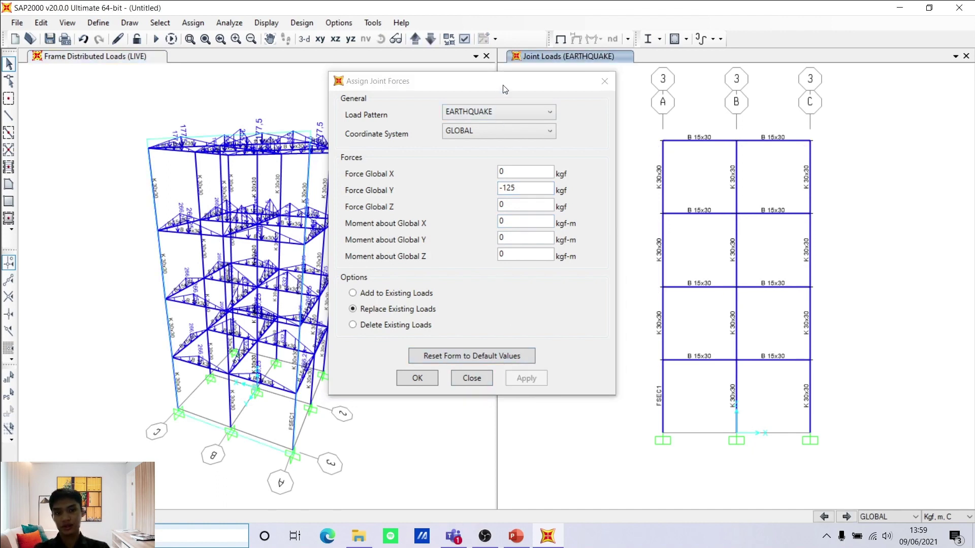
Display the EARTHQUAKE joint forces with their values in the 3D view, inspect them, and close the joint force assignment.
{"action": "left_click_drag", "start_coordinate": [504, 89], "coordinate": [717, 96]}
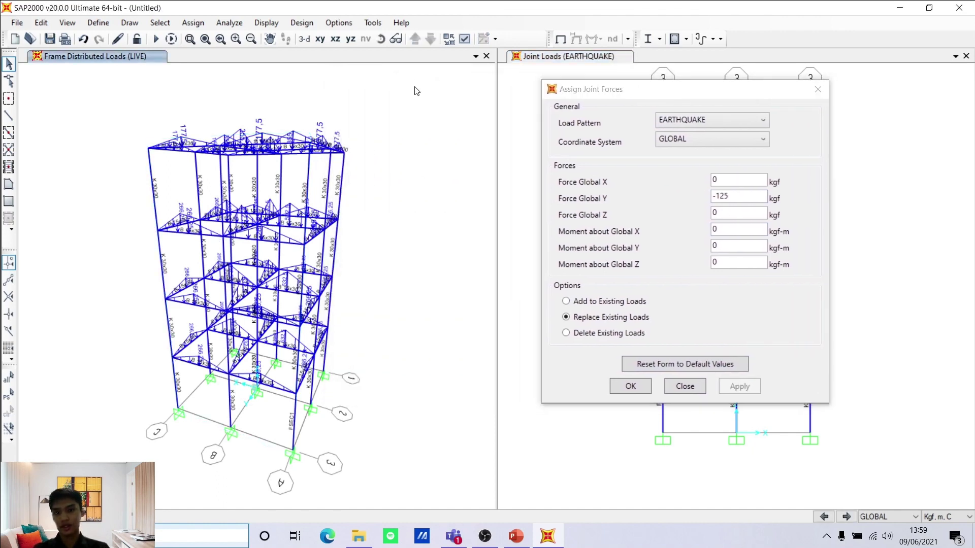
{"action": "left_click", "coordinate": [266, 23]}
{"action": "mouse_move", "coordinate": [301, 22]}
{"action": "mouse_move", "coordinate": [265, 23]}
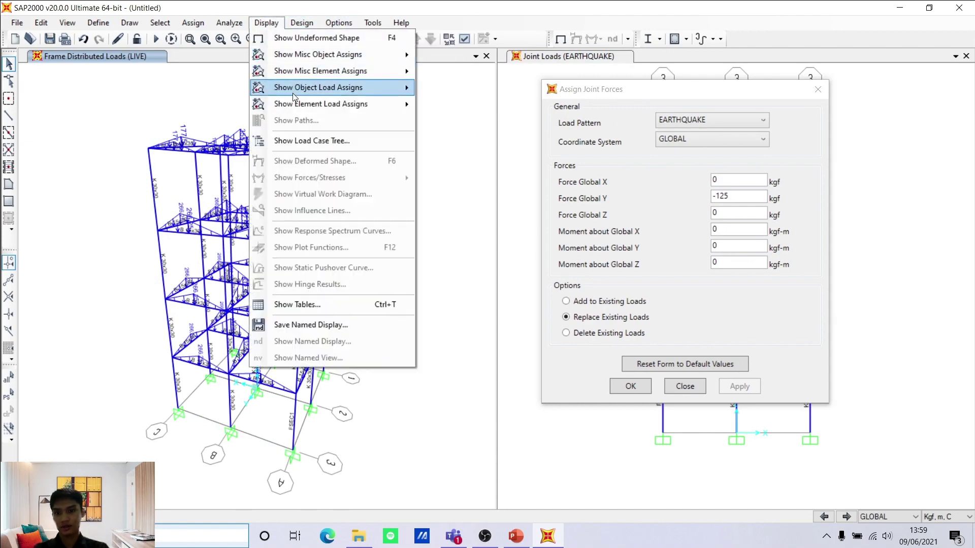
{"action": "mouse_move", "coordinate": [333, 92]}
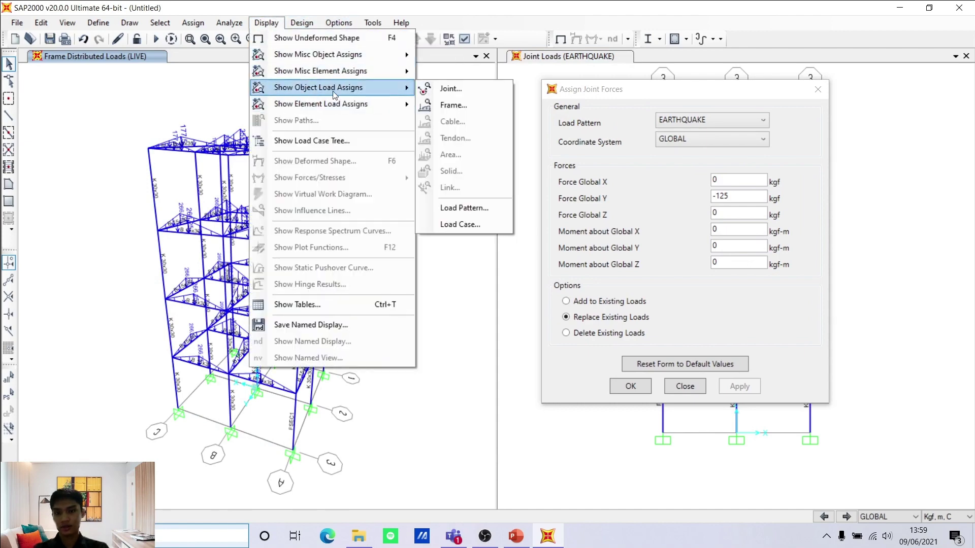
{"action": "left_click", "coordinate": [432, 89]}
{"action": "left_click", "coordinate": [511, 203]}
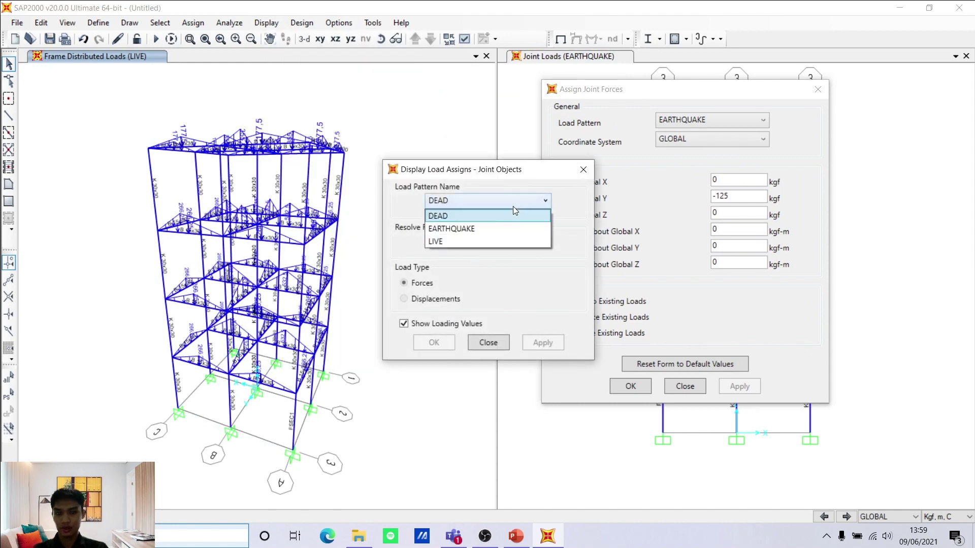
{"action": "left_click", "coordinate": [507, 227]}
{"action": "left_click", "coordinate": [536, 339]}
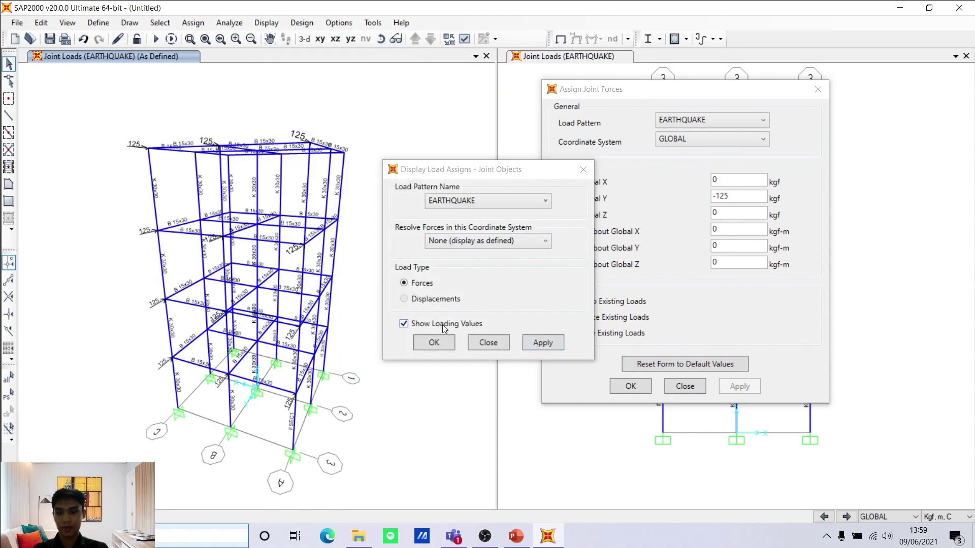
{"action": "left_click", "coordinate": [437, 342]}
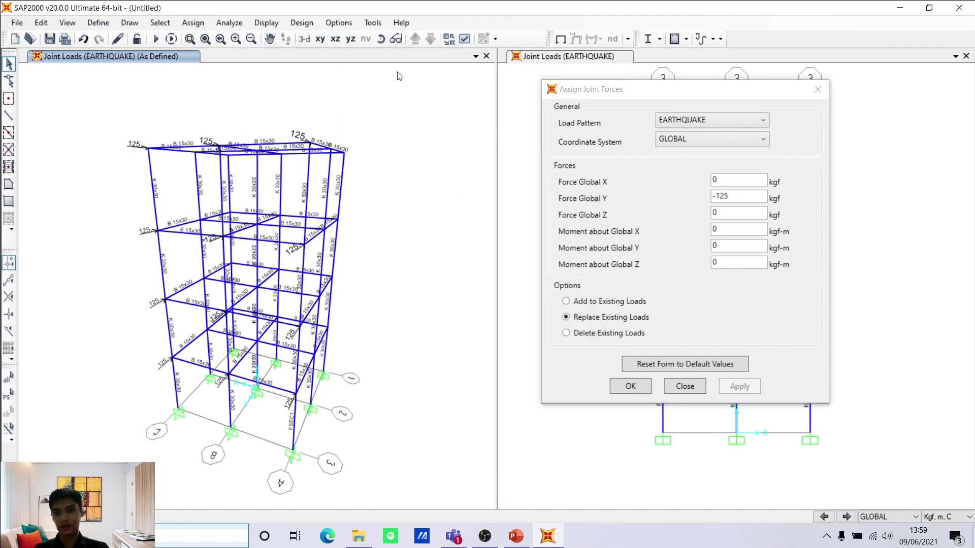
{"action": "left_click_drag", "start_coordinate": [379, 80], "coordinate": [150, 163]}
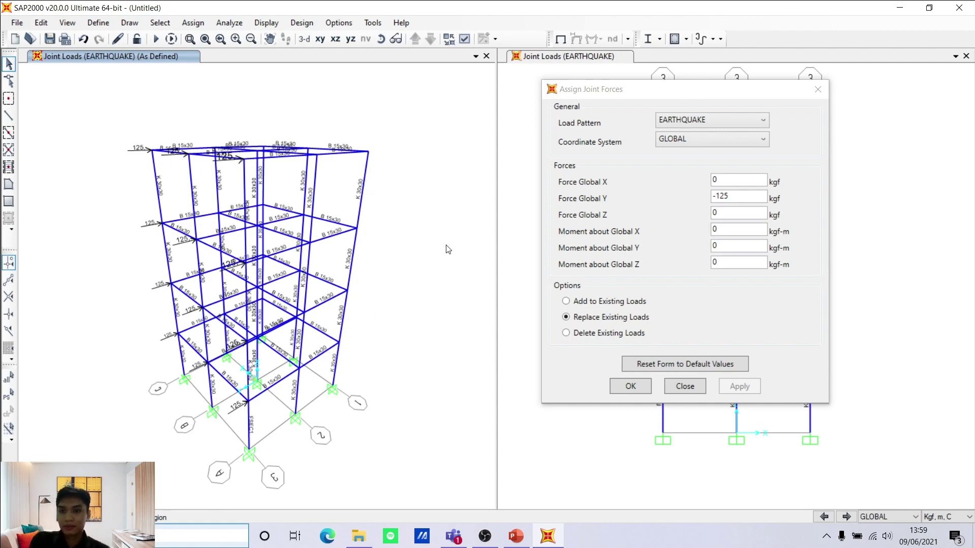
{"action": "left_click", "coordinate": [631, 389]}
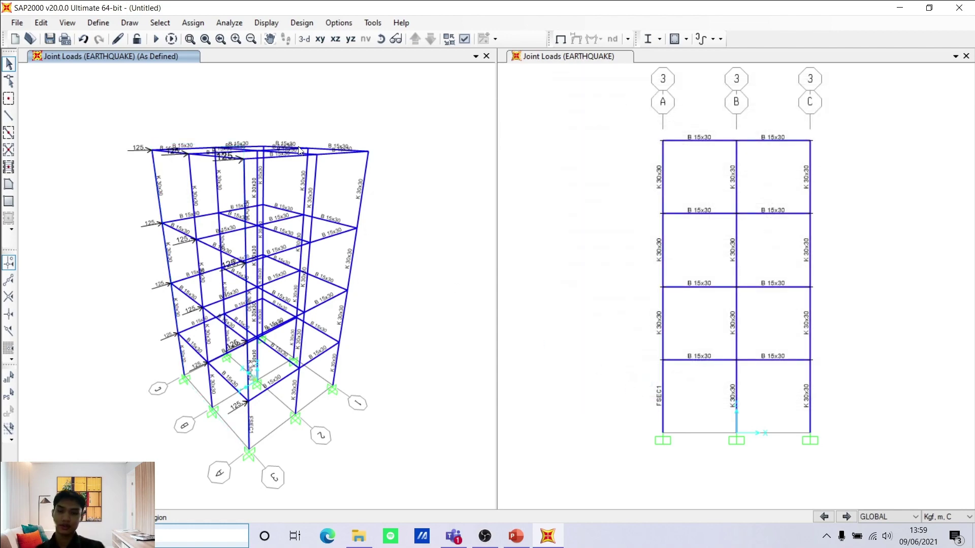
{"action": "left_click", "coordinate": [204, 24]}
{"action": "mouse_move", "coordinate": [231, 24]}
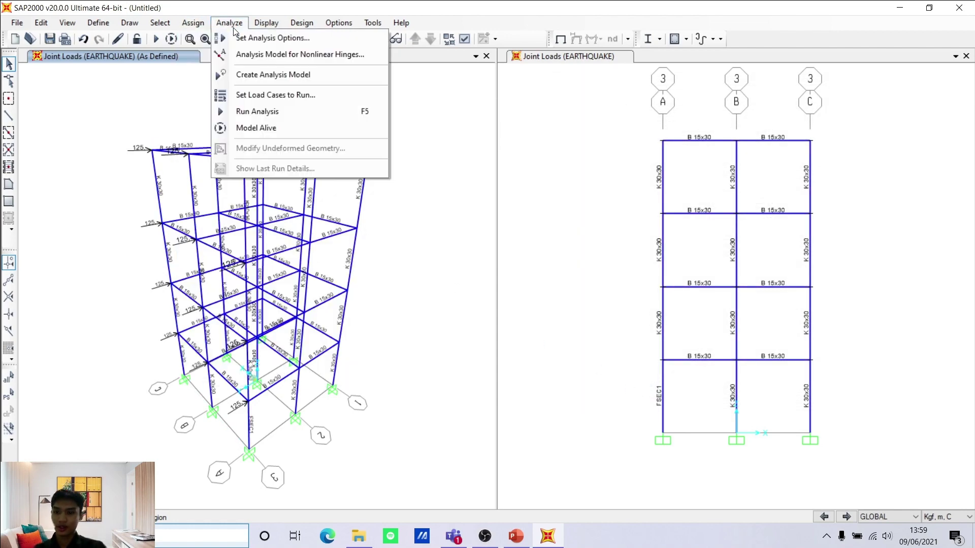
{"action": "mouse_move", "coordinate": [193, 23]}
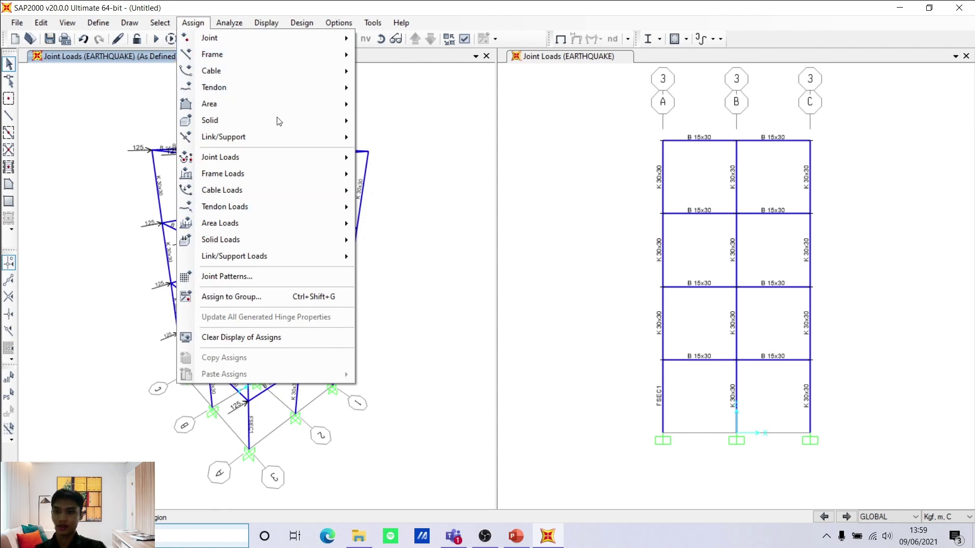
{"action": "left_click", "coordinate": [443, 167]}
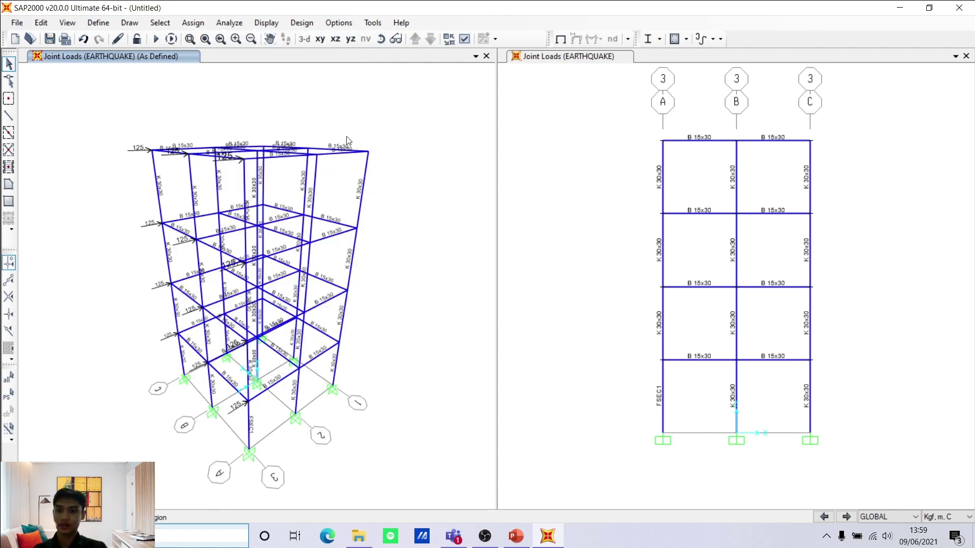
Set the analysis options to the Space Frame degrees of freedom.
{"action": "left_click", "coordinate": [229, 24]}
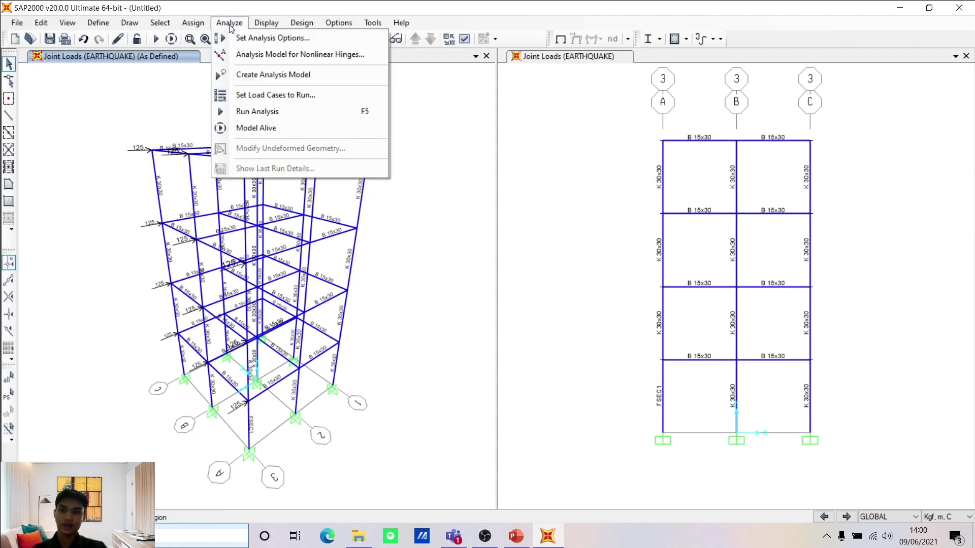
{"action": "left_click", "coordinate": [313, 38]}
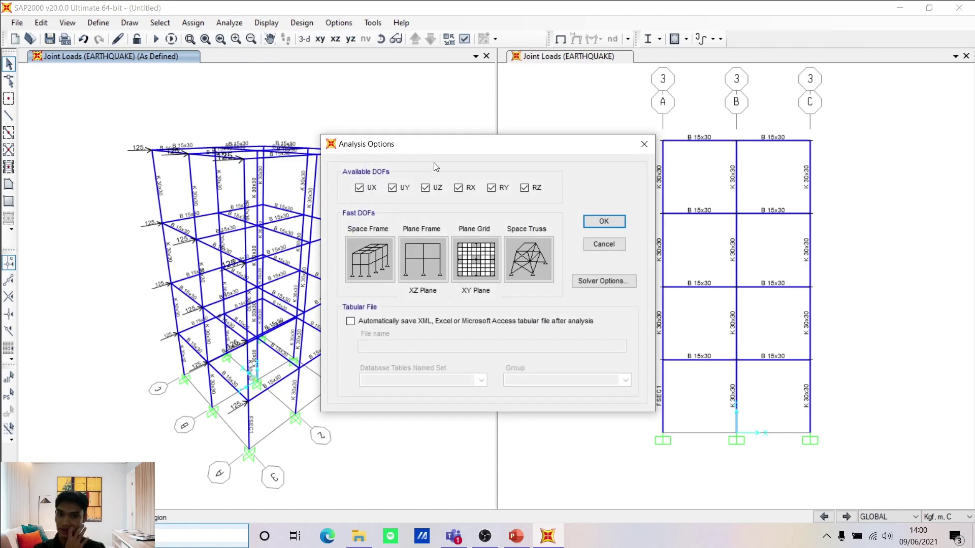
{"action": "left_click_drag", "start_coordinate": [454, 148], "coordinate": [544, 126]}
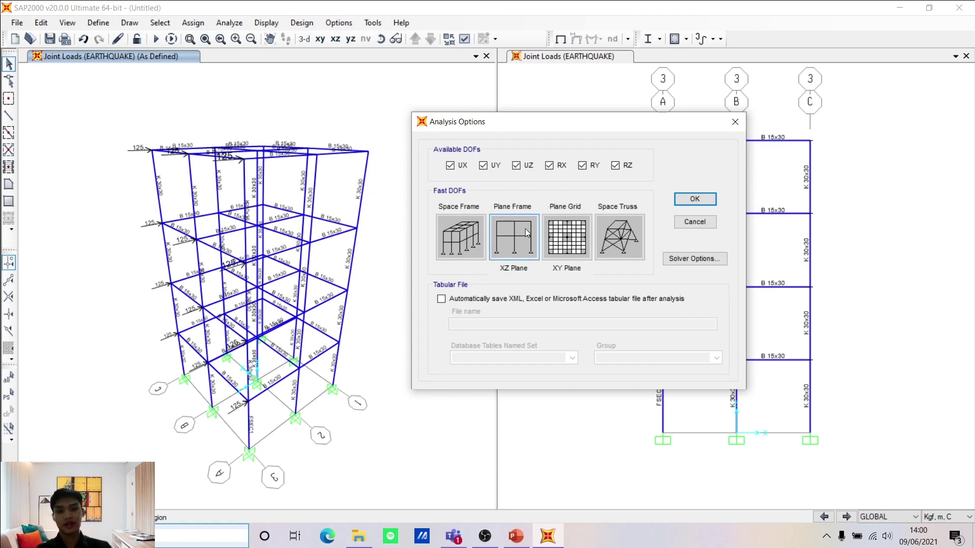
{"action": "left_click", "coordinate": [463, 236]}
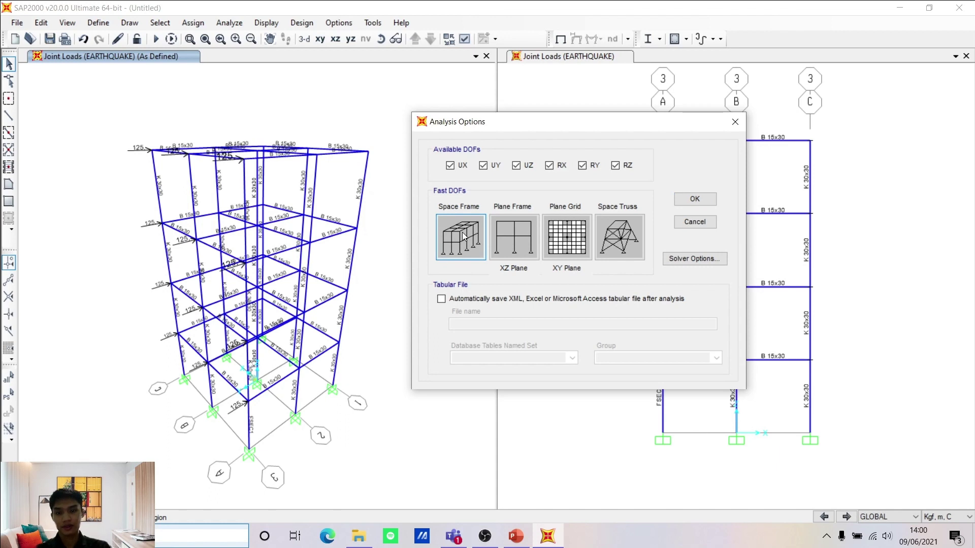
{"action": "left_click", "coordinate": [463, 236]}
{"action": "left_click", "coordinate": [700, 198]}
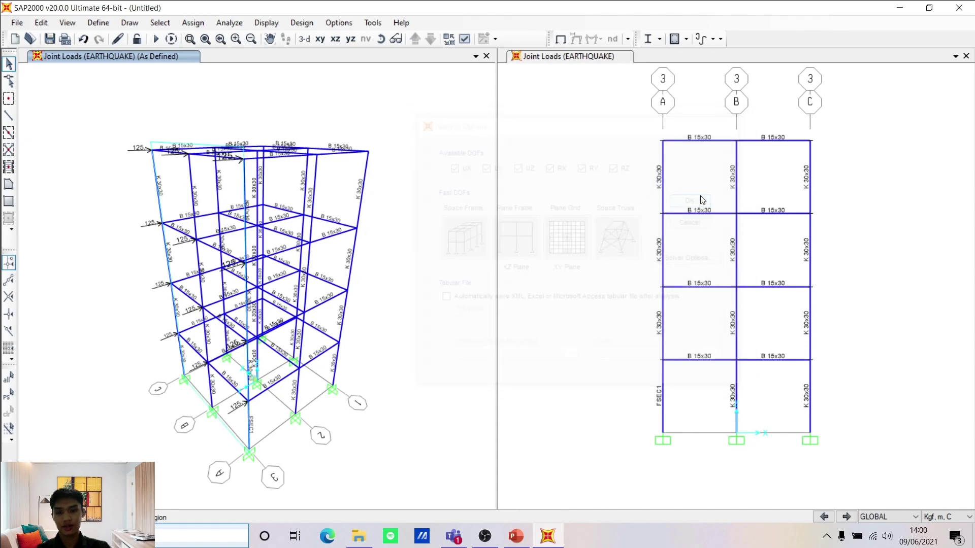
Set the MODAL load case to Do Not Run and start the analysis of the DEAD, LIVE and EARTHQUAKE cases.
{"action": "left_click", "coordinate": [224, 23]}
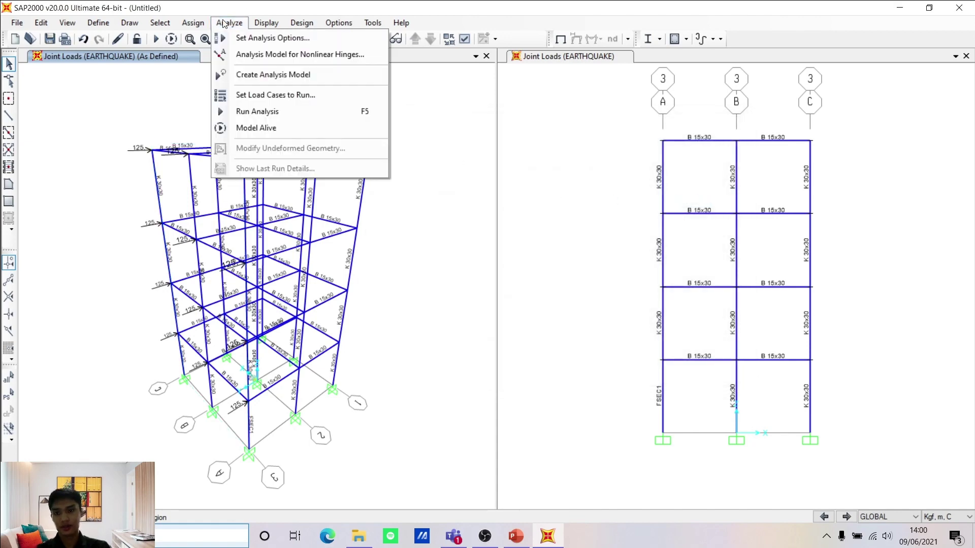
{"action": "left_click", "coordinate": [266, 112]}
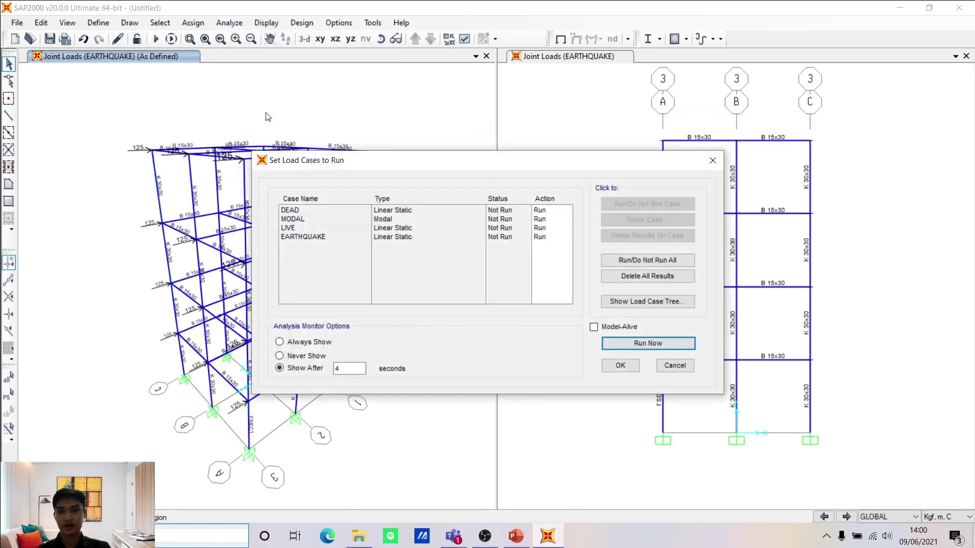
{"action": "left_click", "coordinate": [390, 216]}
{"action": "left_click", "coordinate": [617, 203]}
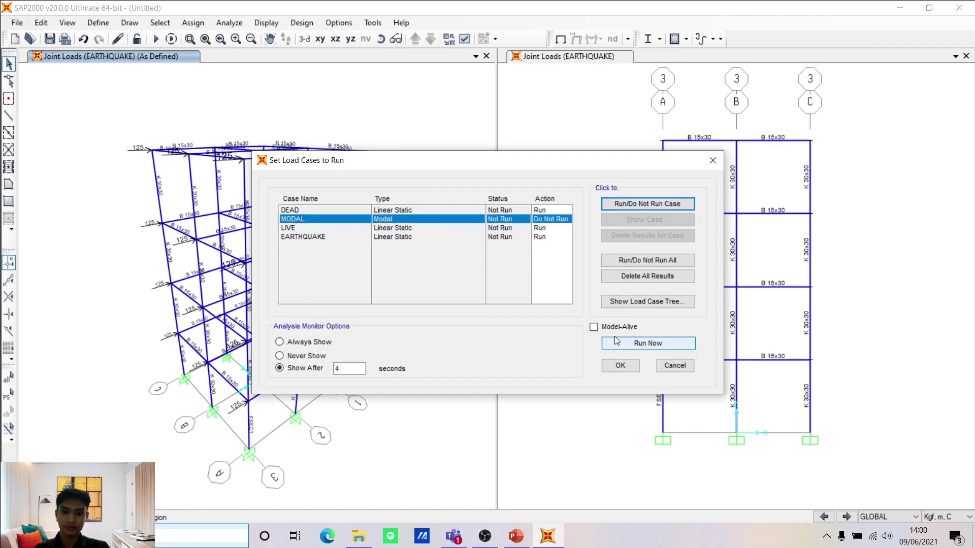
{"action": "left_click", "coordinate": [652, 343]}
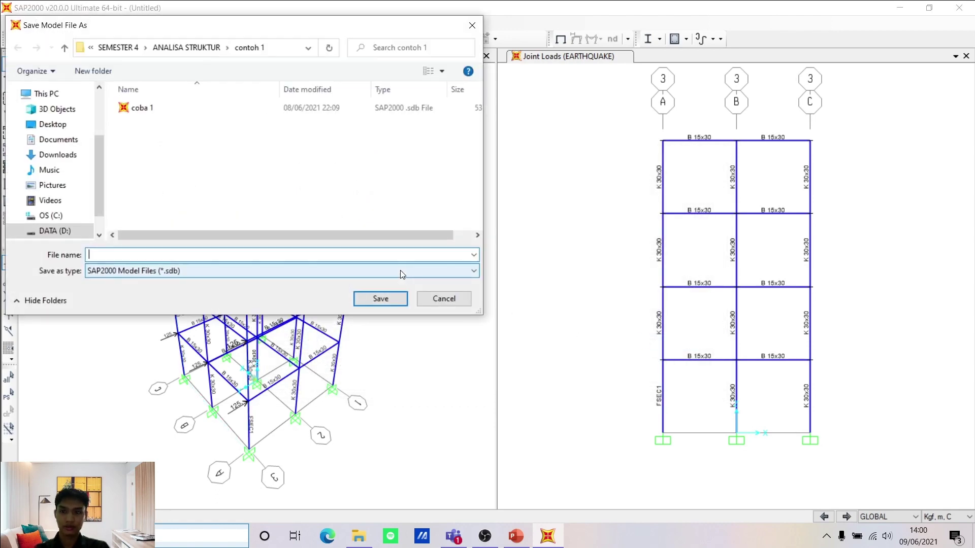
Create a folder named UAS inside ANALISA STRUKTUR and open it as the model's save location.
{"action": "left_click", "coordinate": [189, 48]}
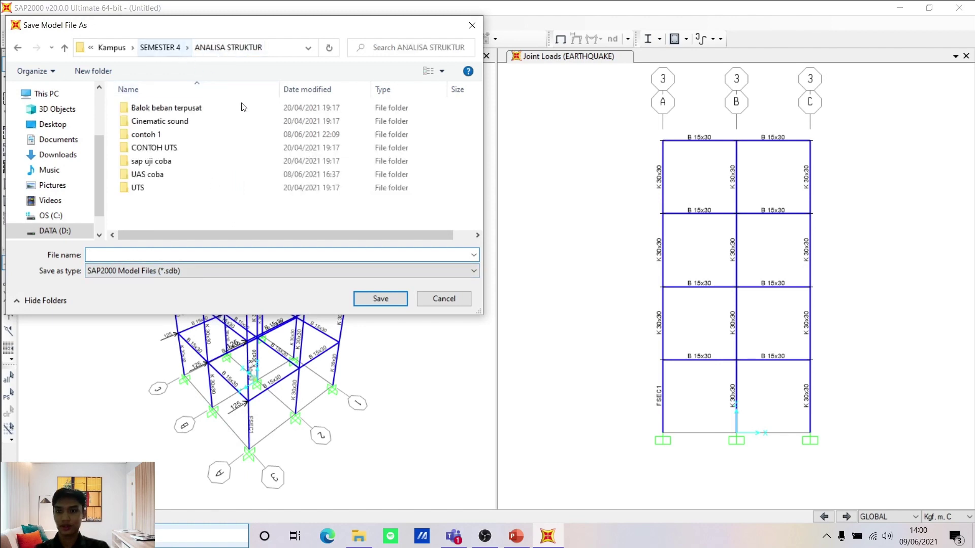
{"action": "left_click", "coordinate": [103, 71]}
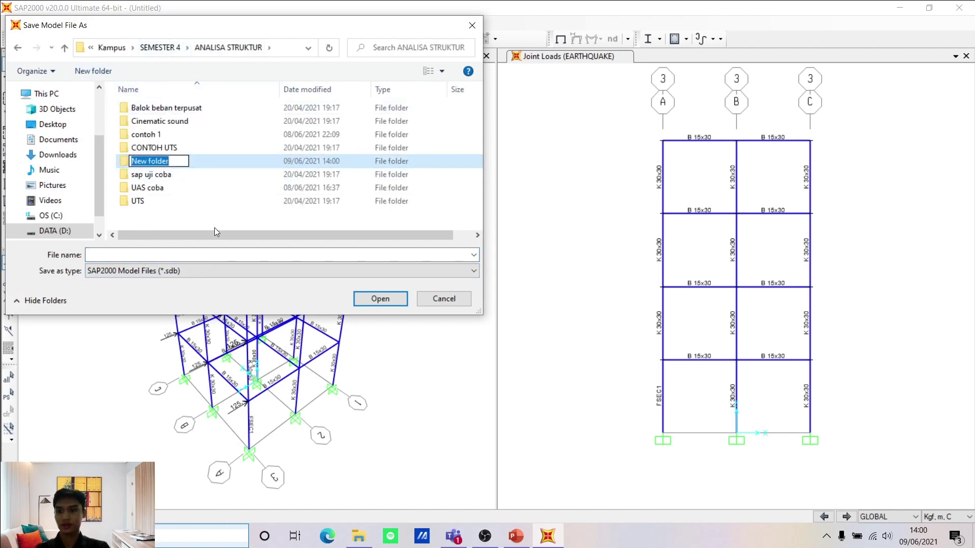
{"action": "type", "text": "UAS"}
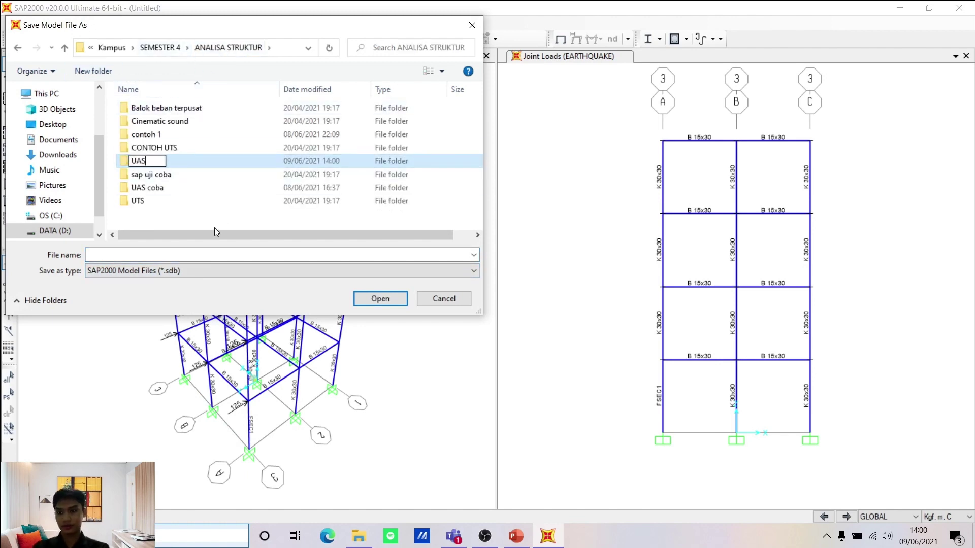
{"action": "key", "text": "Return"}
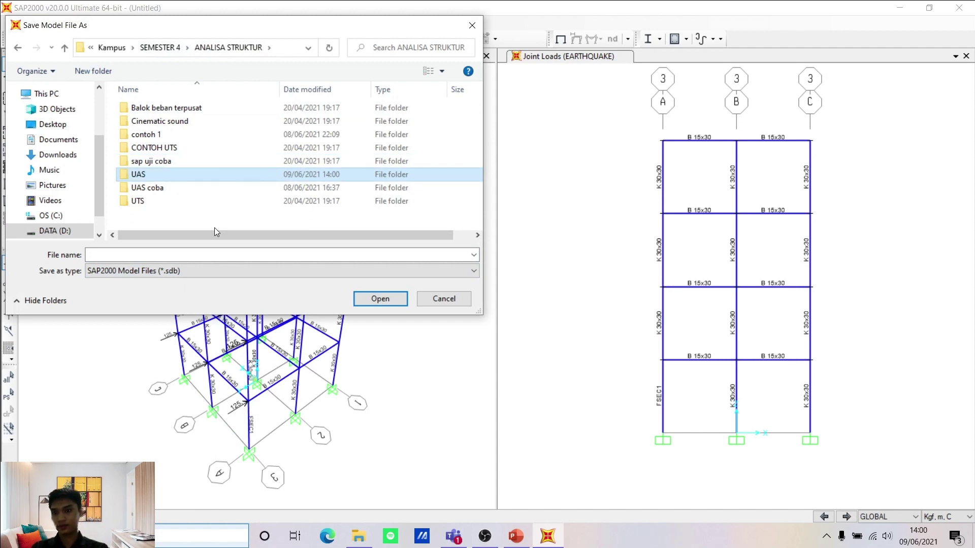
{"action": "key", "text": "Return"}
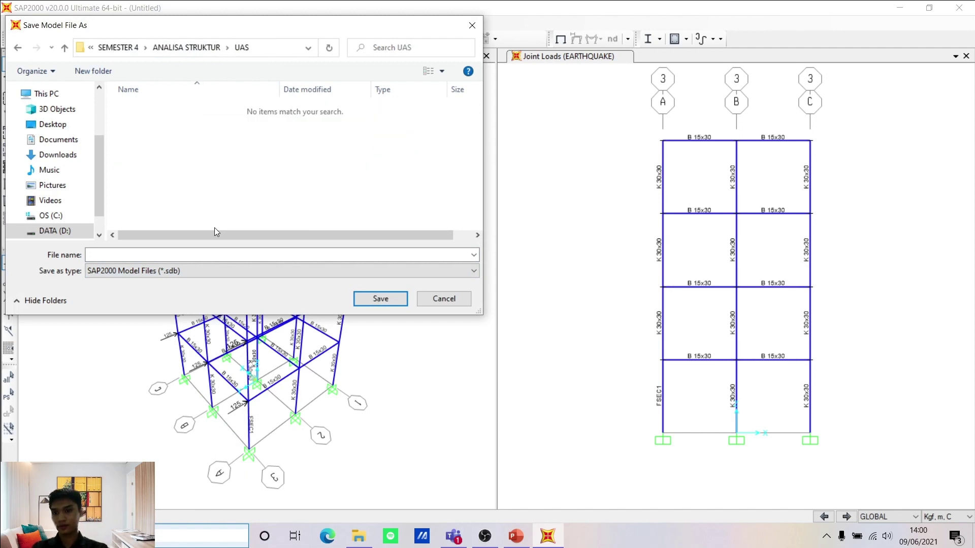
Save the model file as Portal 3D so the analysis runs.
{"action": "left_click", "coordinate": [245, 260]}
{"action": "type", "text": "Porta"}
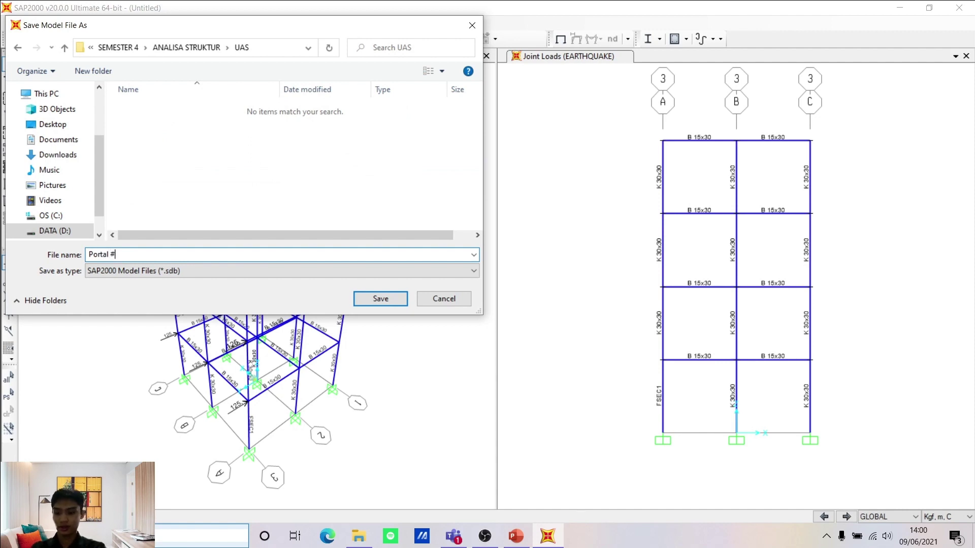
{"action": "type", "text": "l 3D"}
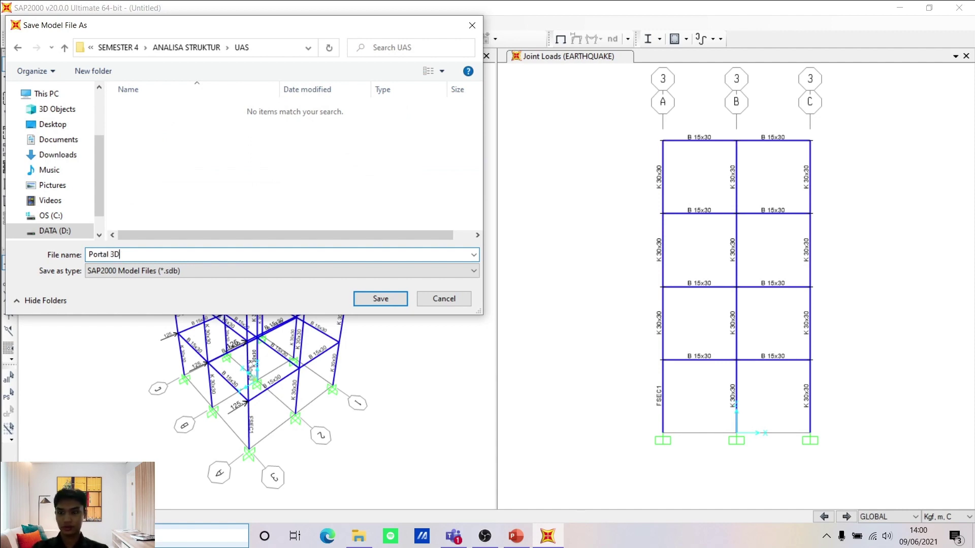
{"action": "left_click", "coordinate": [387, 294]}
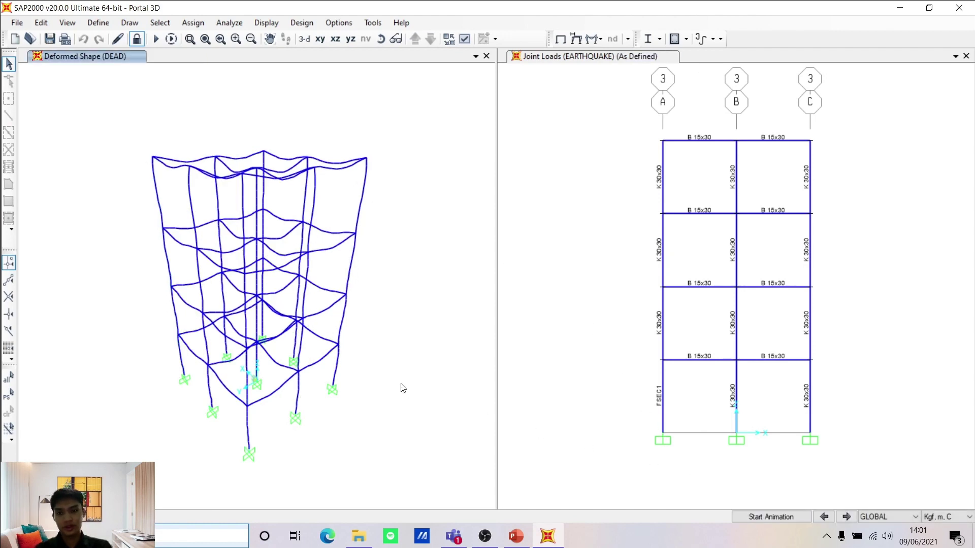
Play the animation of the DEAD deformed shape in the 3D view and stop it.
{"action": "left_click", "coordinate": [784, 514]}
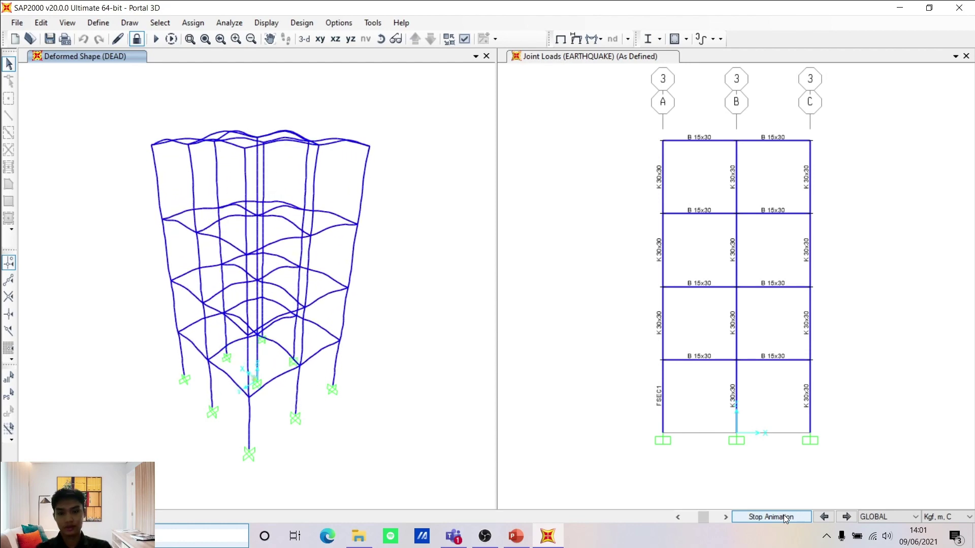
{"action": "left_click", "coordinate": [784, 515]}
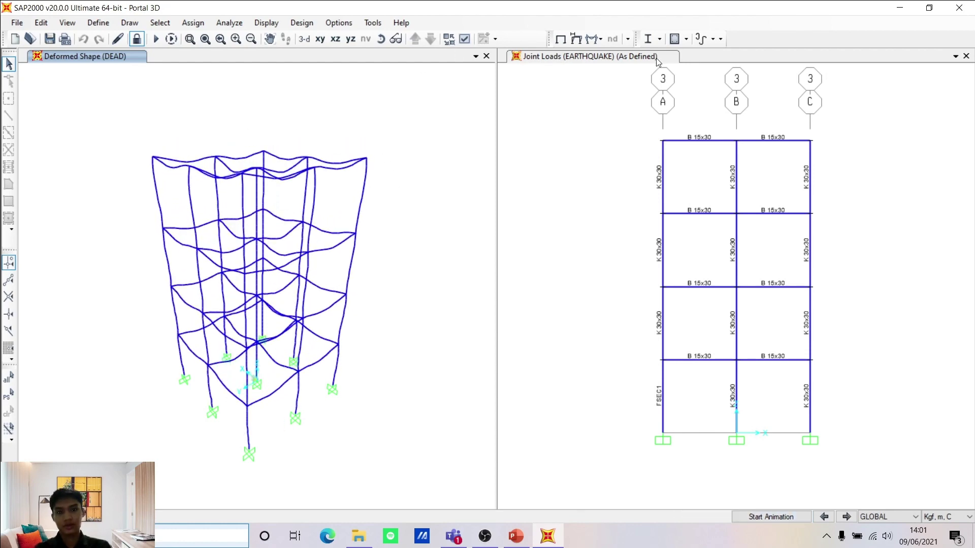
{"action": "left_click", "coordinate": [592, 40]}
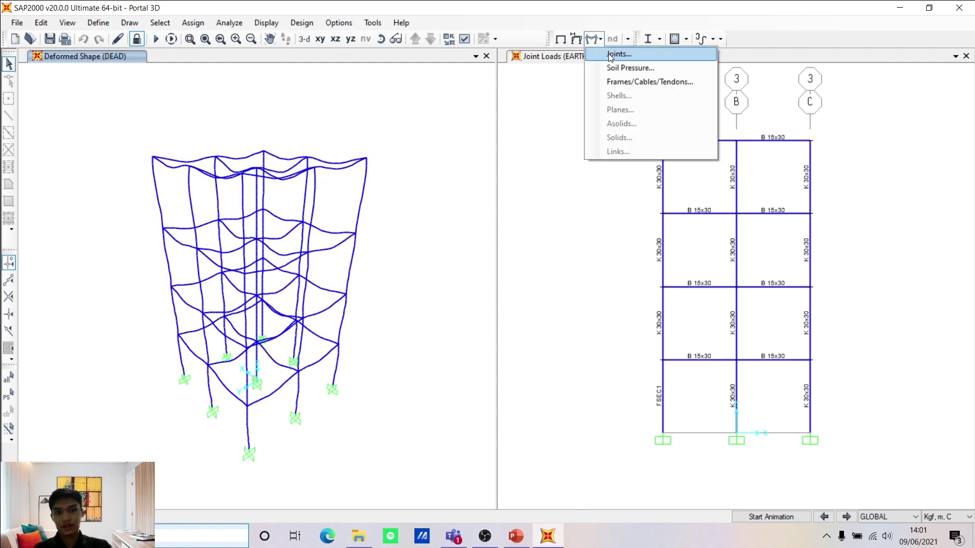
{"action": "left_click", "coordinate": [609, 54]}
{"action": "left_click_drag", "start_coordinate": [496, 137], "coordinate": [567, 103]}
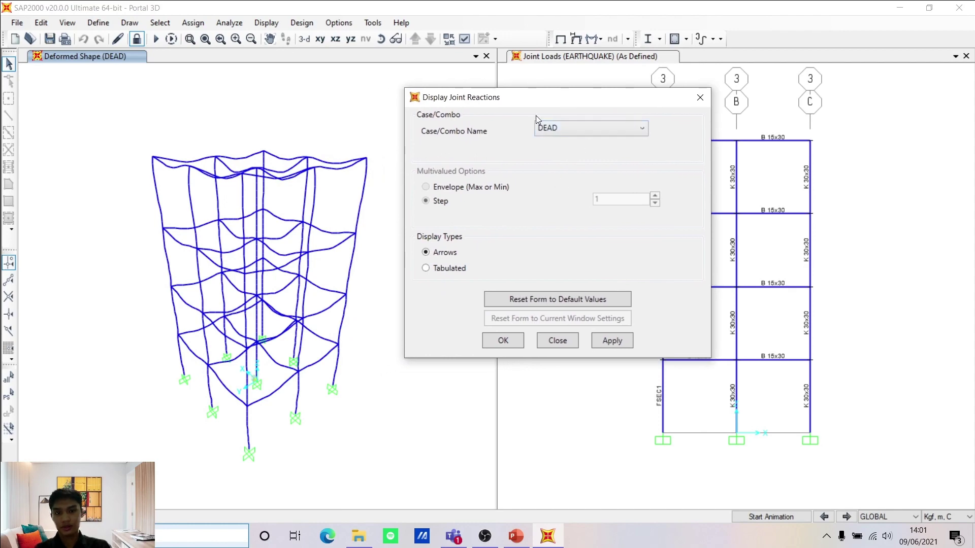
{"action": "left_click_drag", "start_coordinate": [531, 97], "coordinate": [553, 91]}
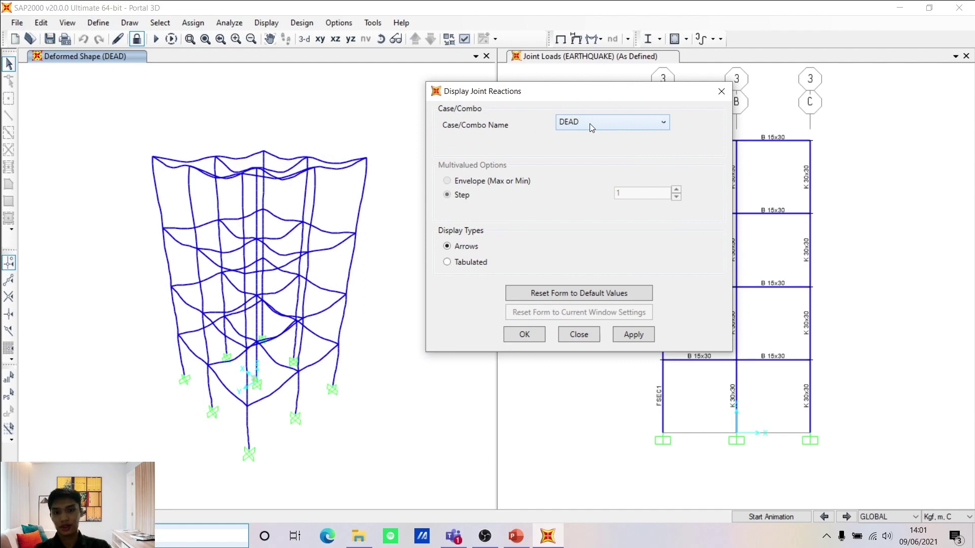
{"action": "left_click", "coordinate": [723, 91]}
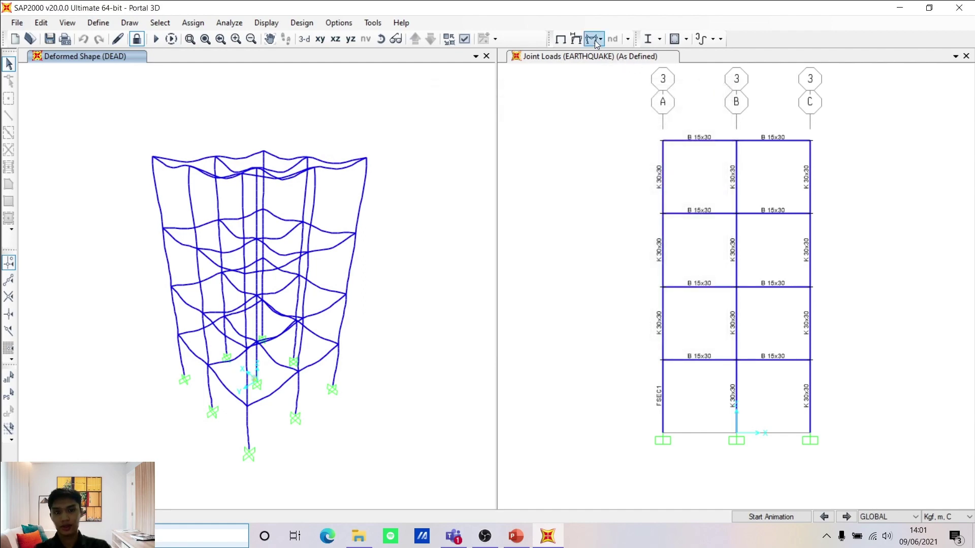
Display the joint reactions for the DEAD case as arrows in the 3D view.
{"action": "left_click", "coordinate": [595, 40]}
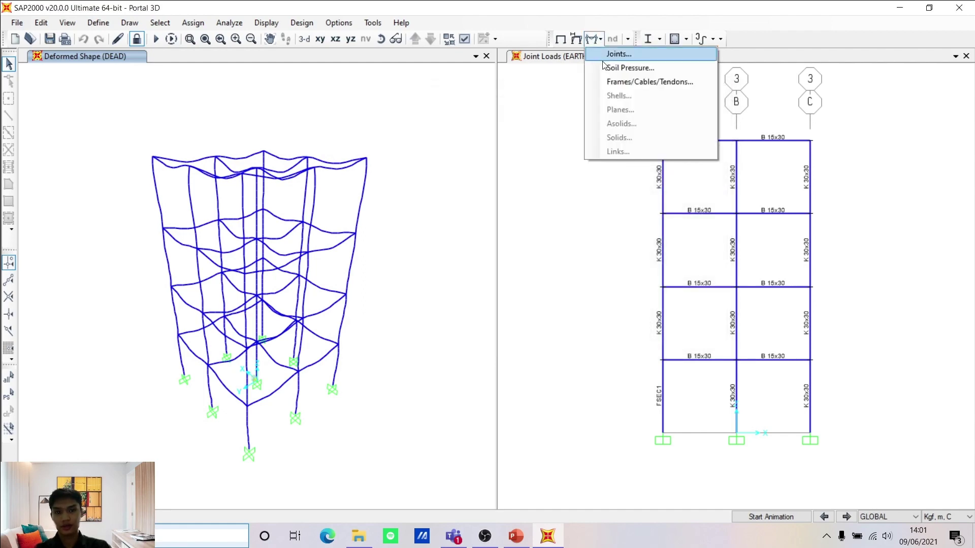
{"action": "left_click", "coordinate": [609, 55]}
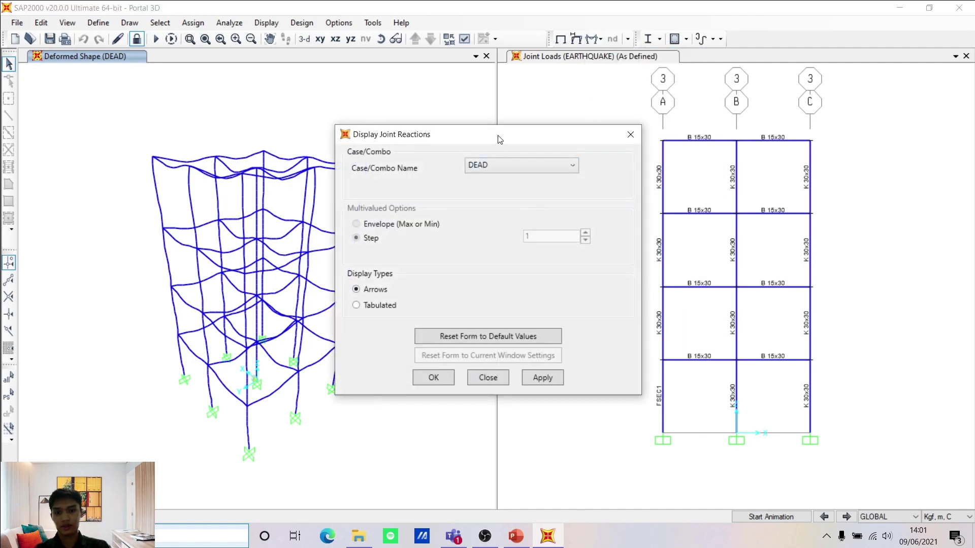
{"action": "left_click_drag", "start_coordinate": [500, 139], "coordinate": [554, 94]}
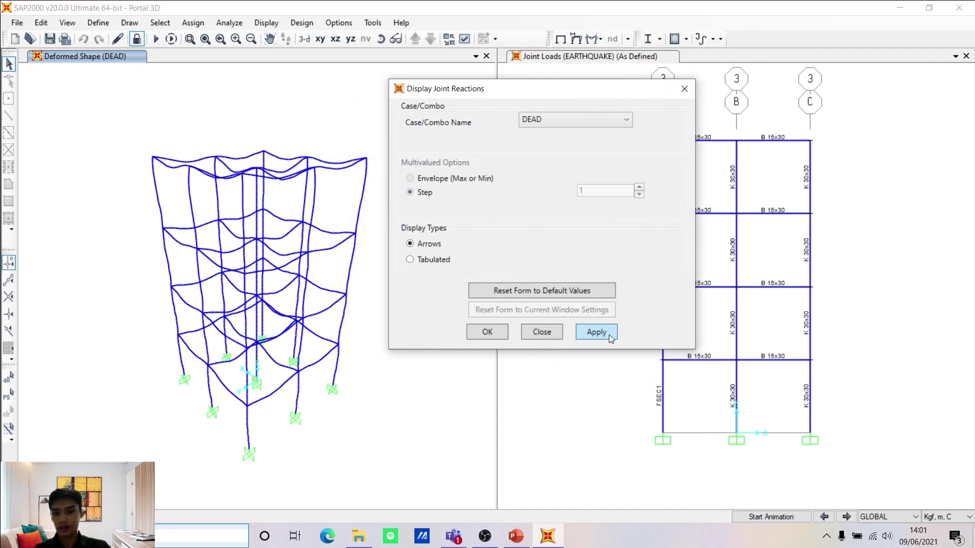
{"action": "left_click", "coordinate": [589, 332]}
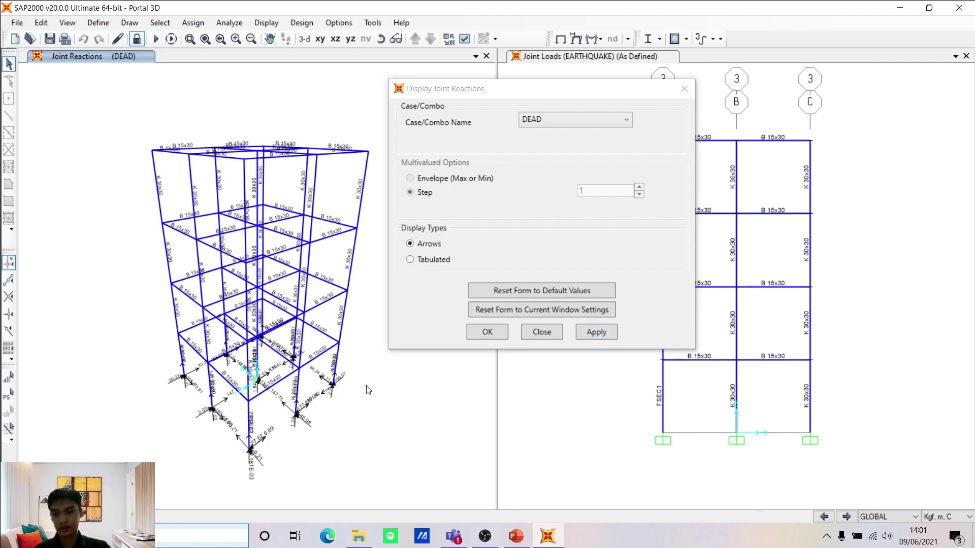
Display the joint reactions for the 1,2D+0,5L+E combination as arrows and close the reaction display settings.
{"action": "left_click", "coordinate": [558, 118]}
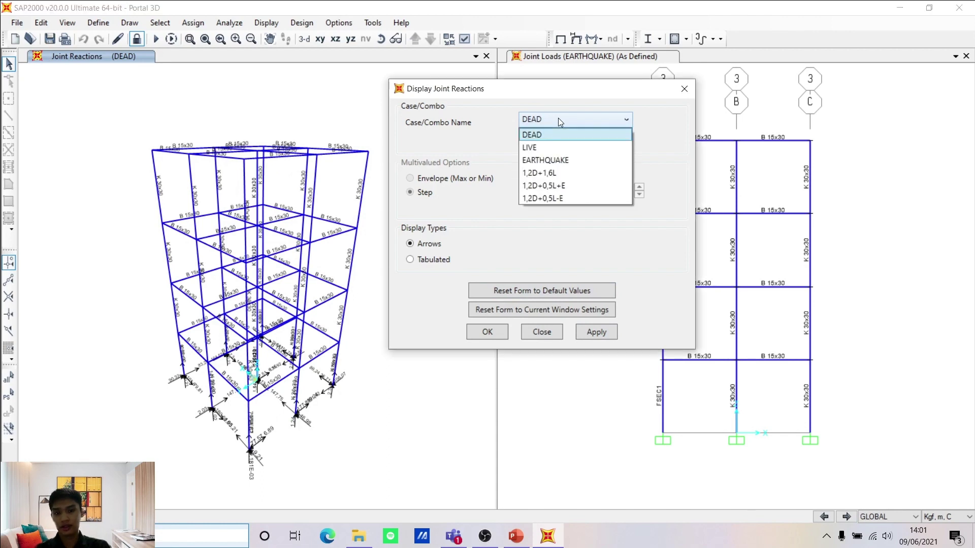
{"action": "left_click", "coordinate": [546, 184]}
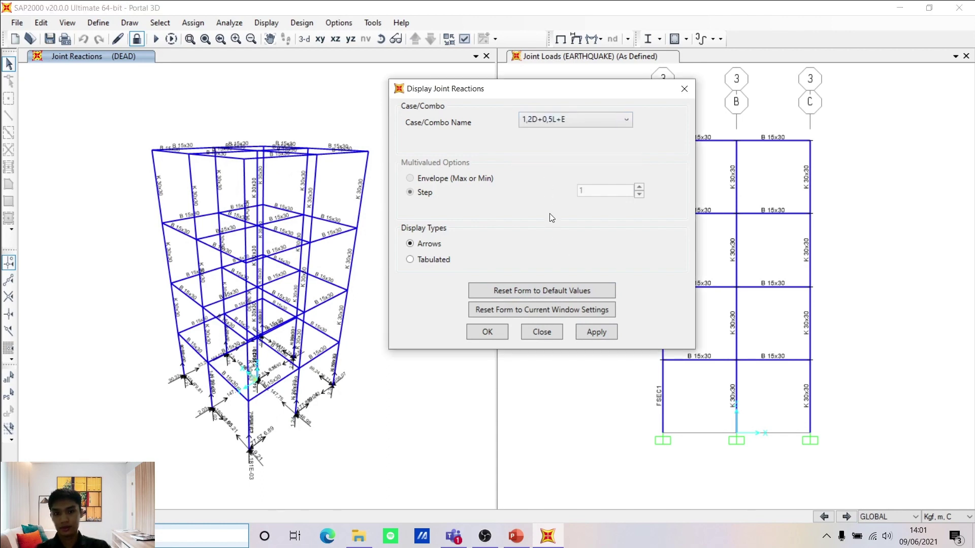
{"action": "left_click", "coordinate": [591, 331]}
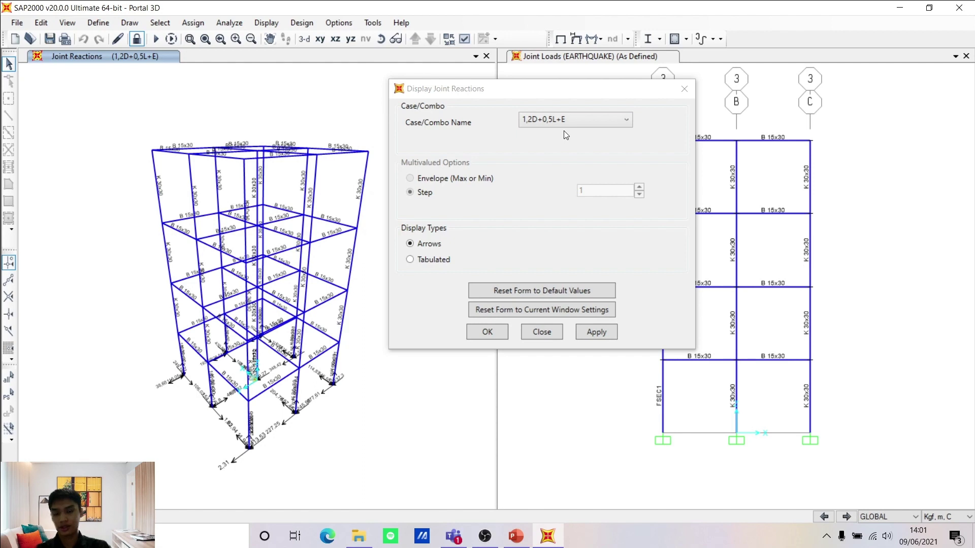
{"action": "left_click", "coordinate": [484, 332]}
Display the frame axial force diagram for the DEAD case with its values shown in the 3D view.
{"action": "left_click", "coordinate": [593, 39]}
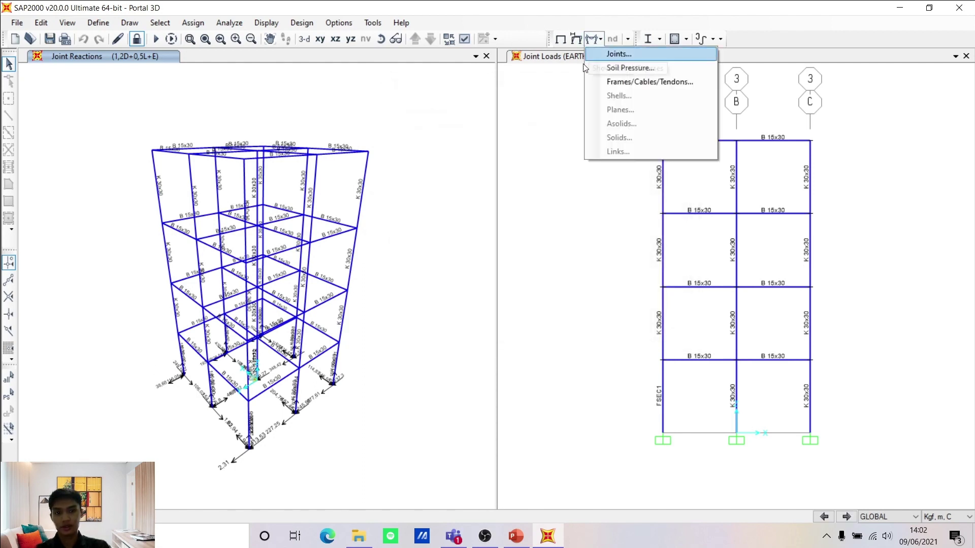
{"action": "left_click", "coordinate": [618, 81]}
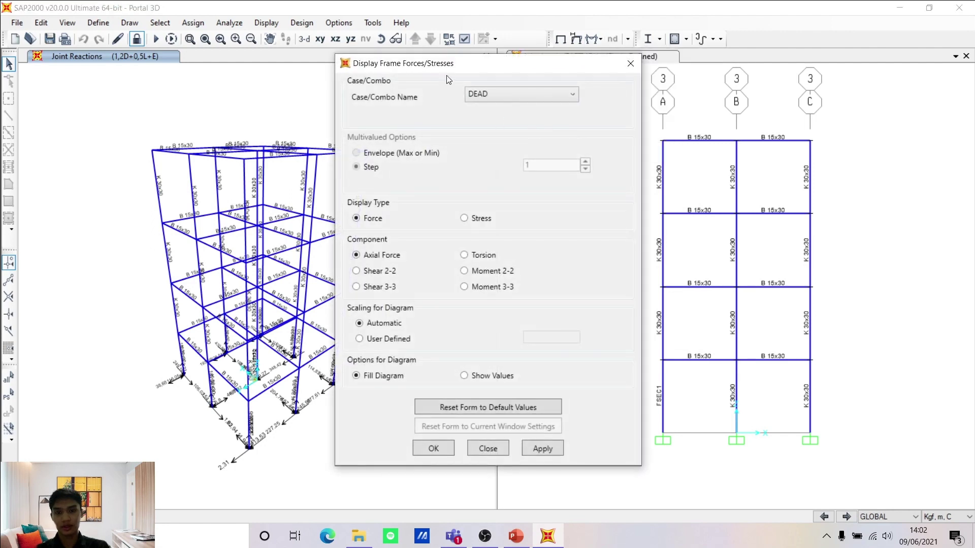
{"action": "left_click_drag", "start_coordinate": [441, 70], "coordinate": [527, 62]}
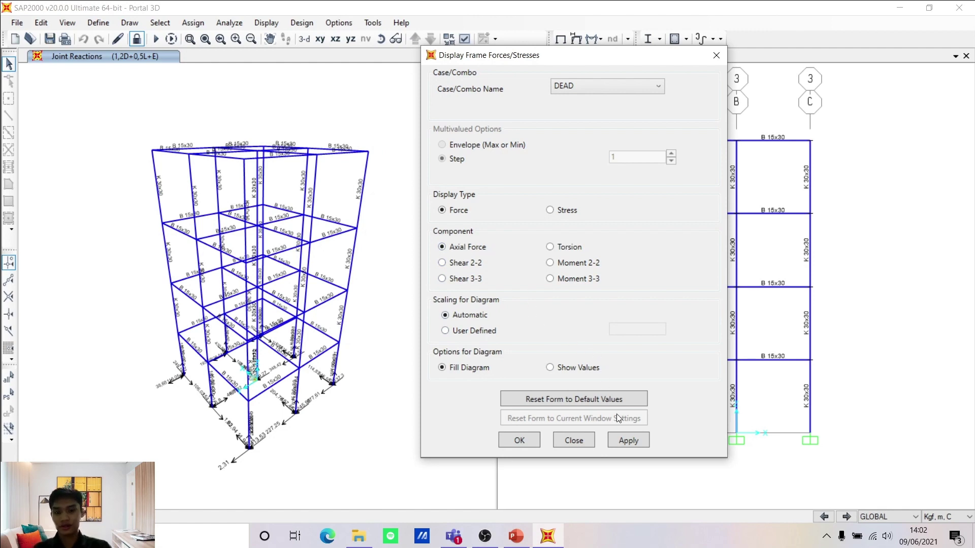
{"action": "left_click", "coordinate": [587, 369]}
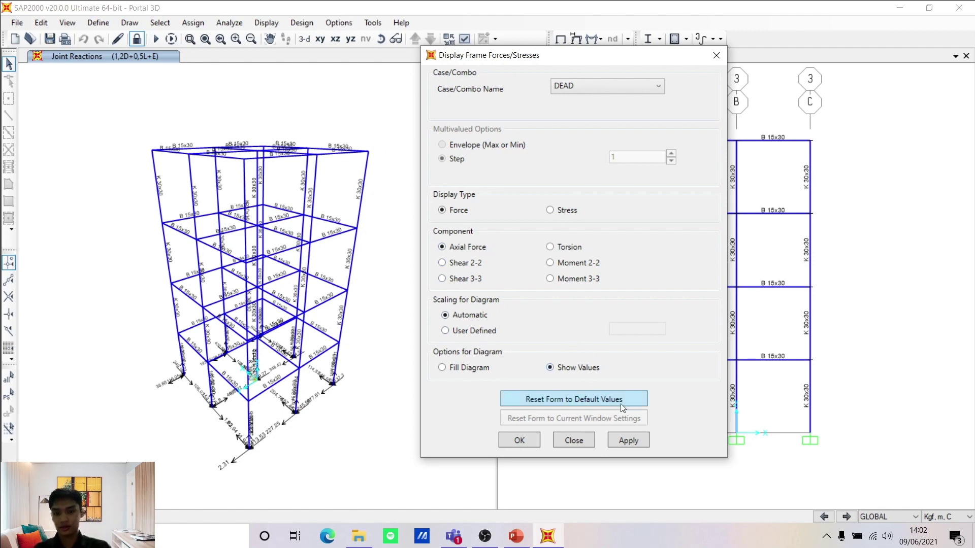
{"action": "left_click", "coordinate": [629, 439]}
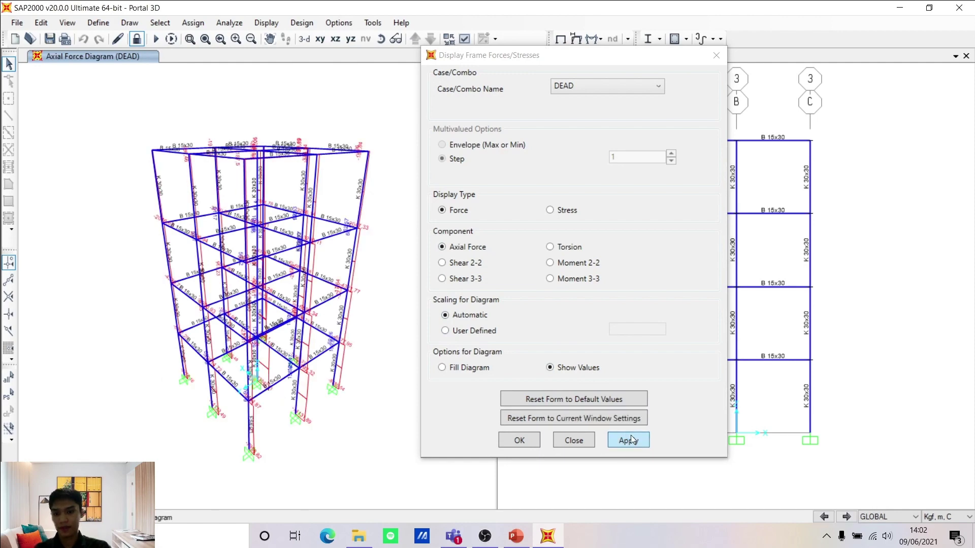
Display the Shear 2-2 and Moment 3-3 diagrams with values for the DEAD case in the 3D view and close the force display settings.
{"action": "left_click", "coordinate": [475, 263]}
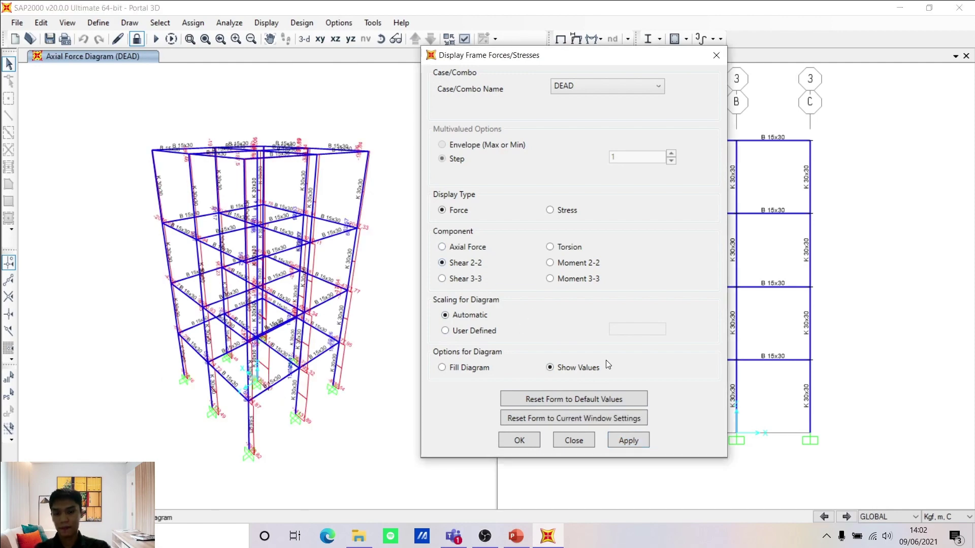
{"action": "left_click", "coordinate": [622, 441]}
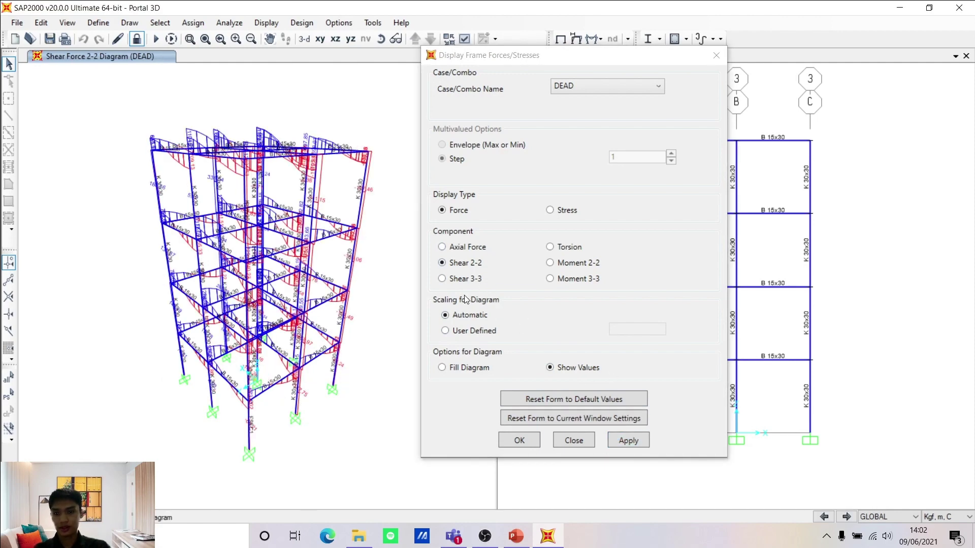
{"action": "left_click", "coordinate": [550, 280]}
{"action": "left_click", "coordinate": [635, 434]}
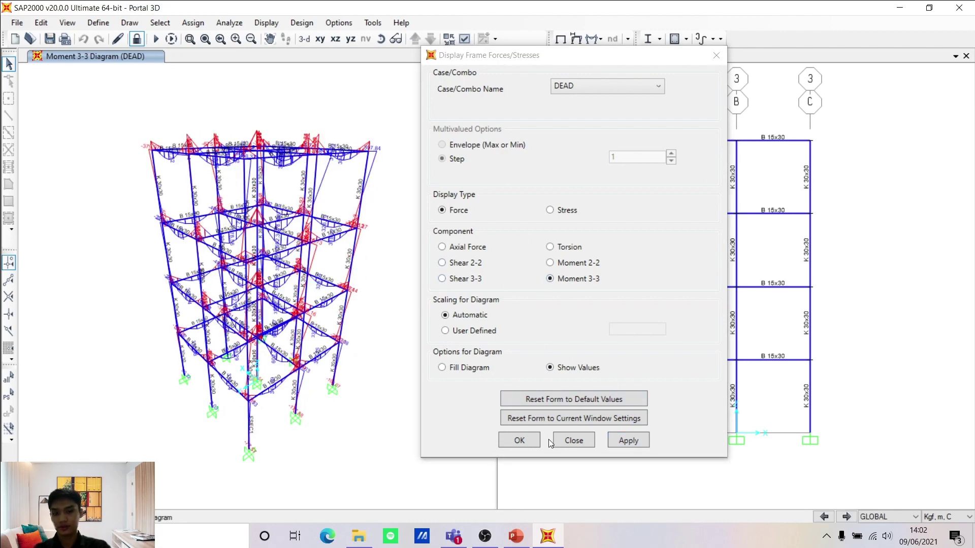
{"action": "left_click", "coordinate": [519, 440]}
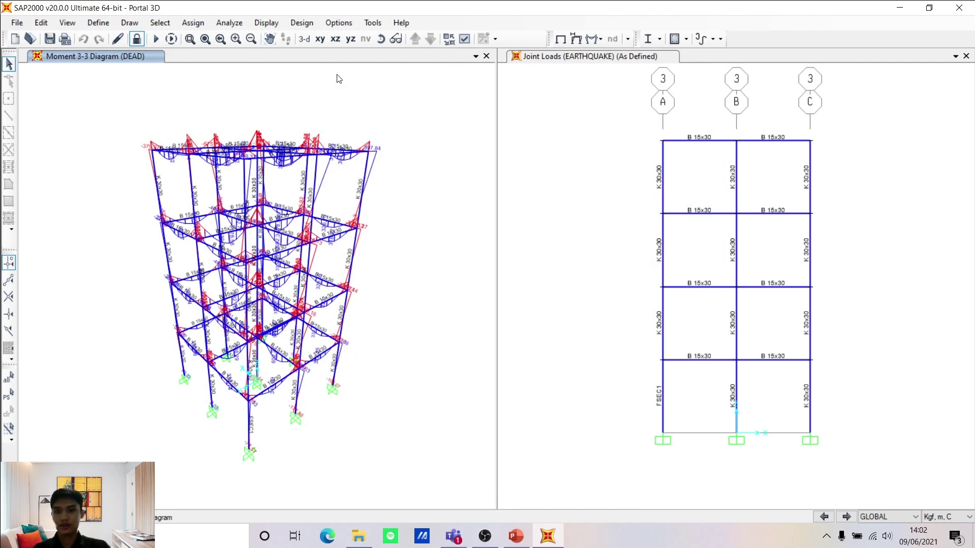
{"action": "left_click", "coordinate": [381, 40]}
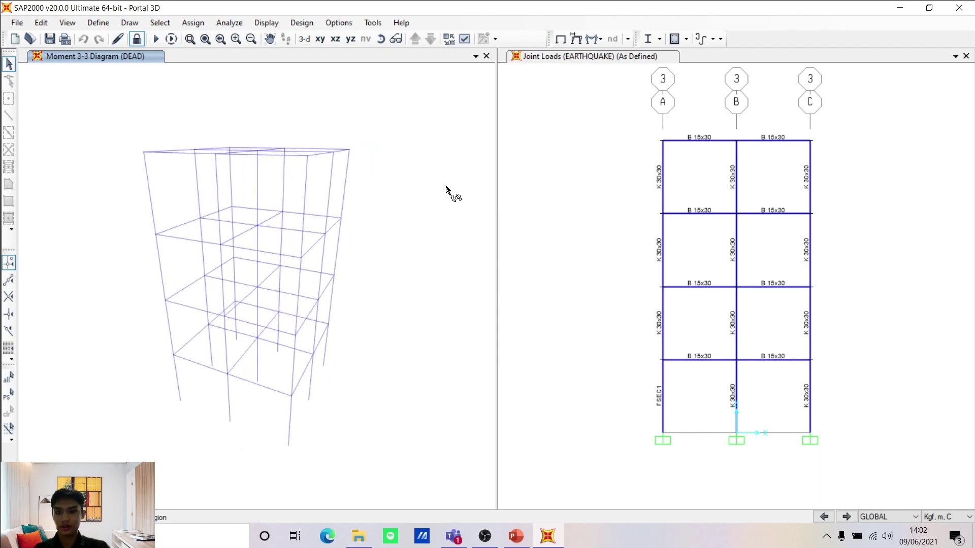
{"action": "left_click", "coordinate": [305, 39]}
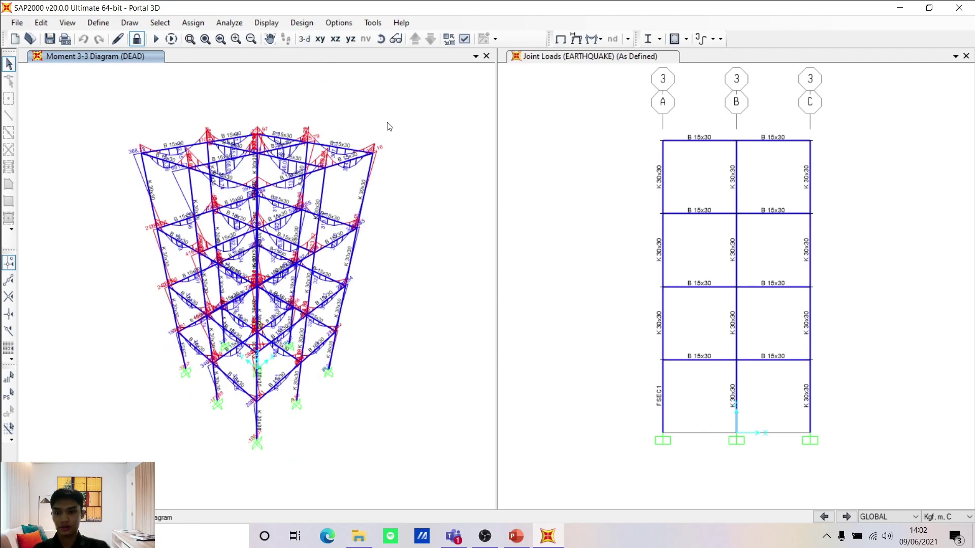
{"action": "left_click", "coordinate": [235, 39]}
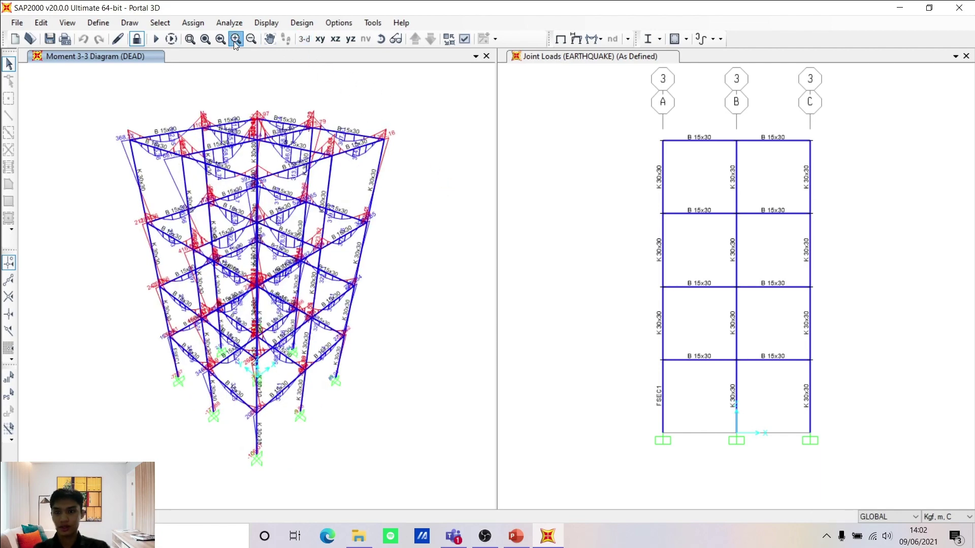
{"action": "left_click", "coordinate": [235, 39]}
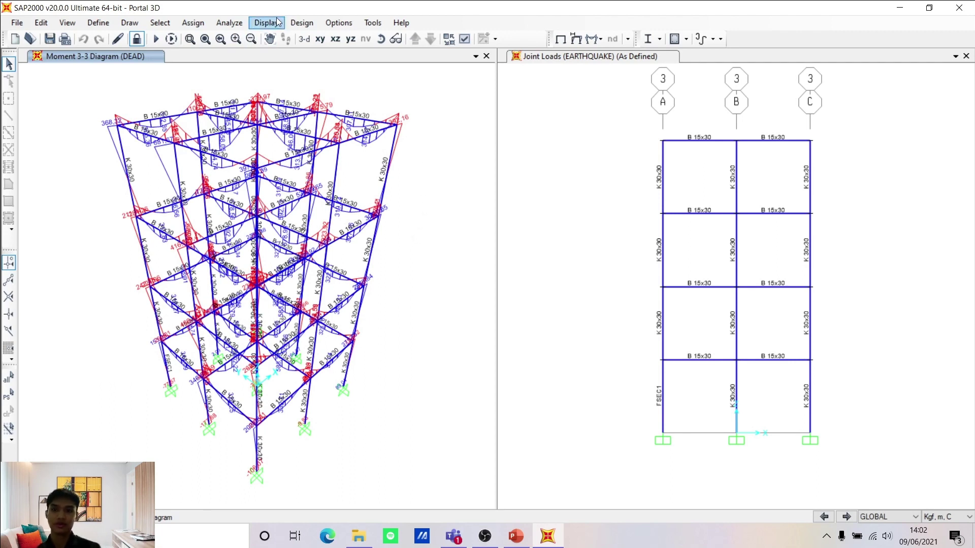
Set the concrete frame design code to ACI 318-11 in the design preferences.
{"action": "left_click", "coordinate": [302, 24]}
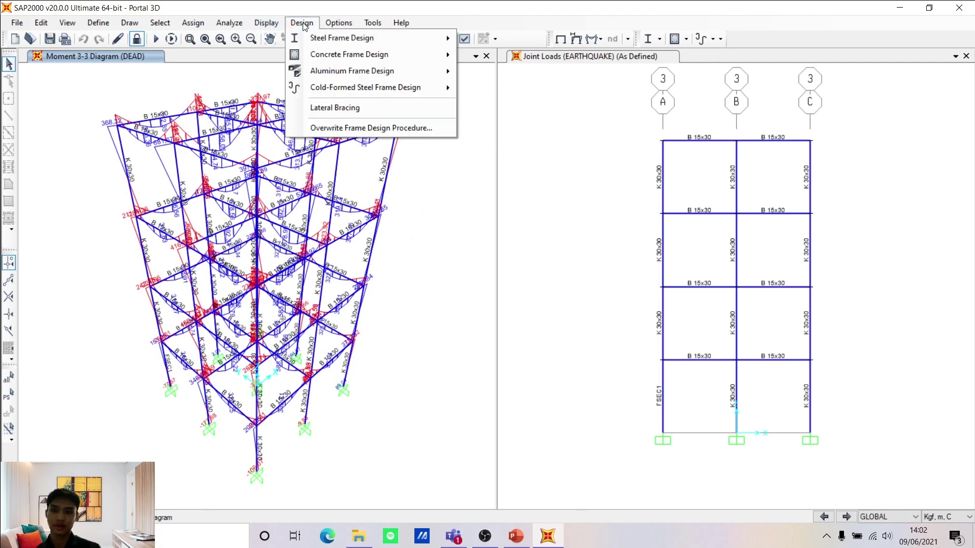
{"action": "mouse_move", "coordinate": [313, 50]}
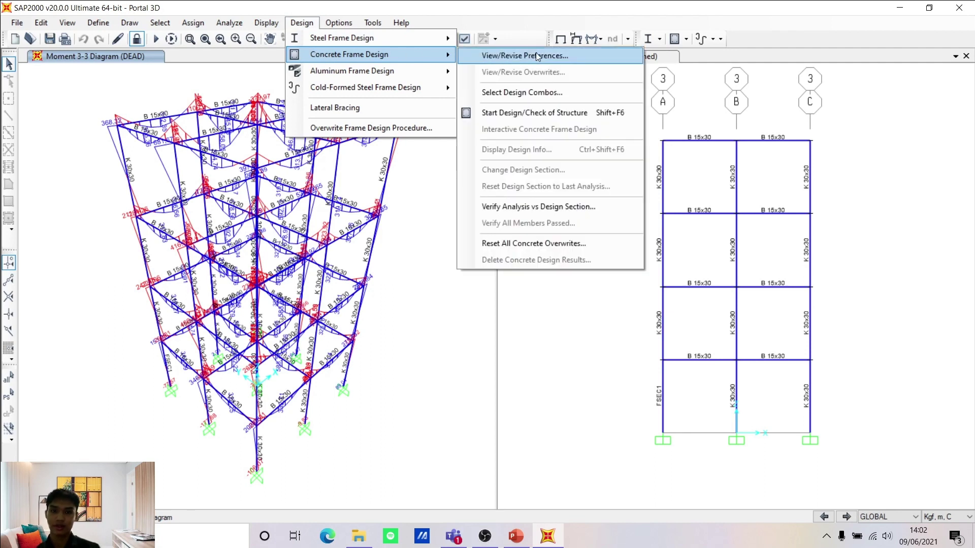
{"action": "left_click", "coordinate": [564, 59]}
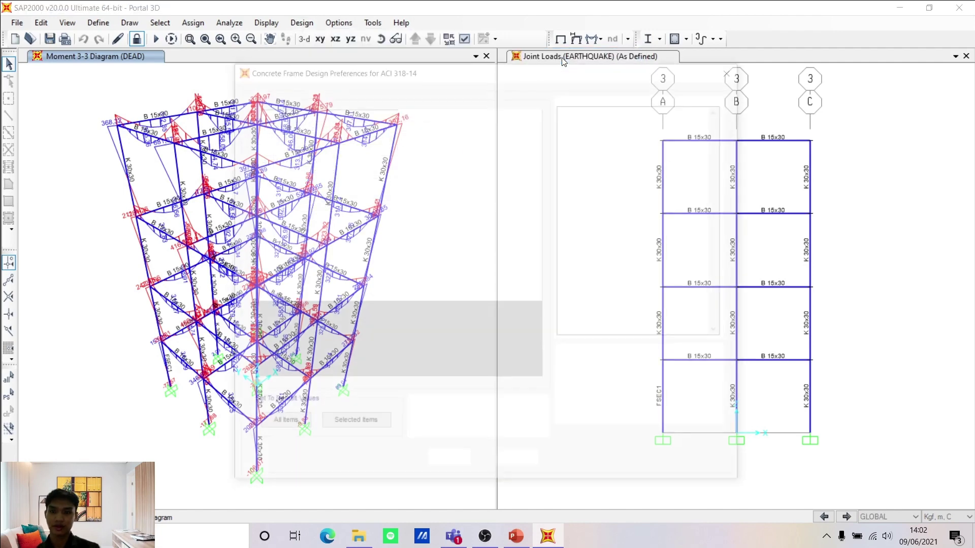
{"action": "left_click_drag", "start_coordinate": [460, 73], "coordinate": [487, 64]}
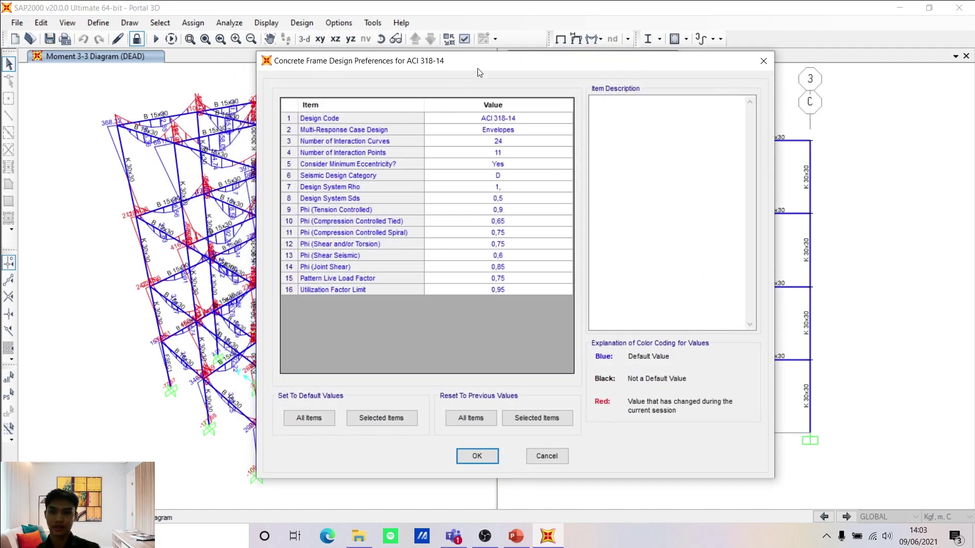
{"action": "left_click", "coordinate": [504, 119]}
{"action": "left_click", "coordinate": [503, 119]}
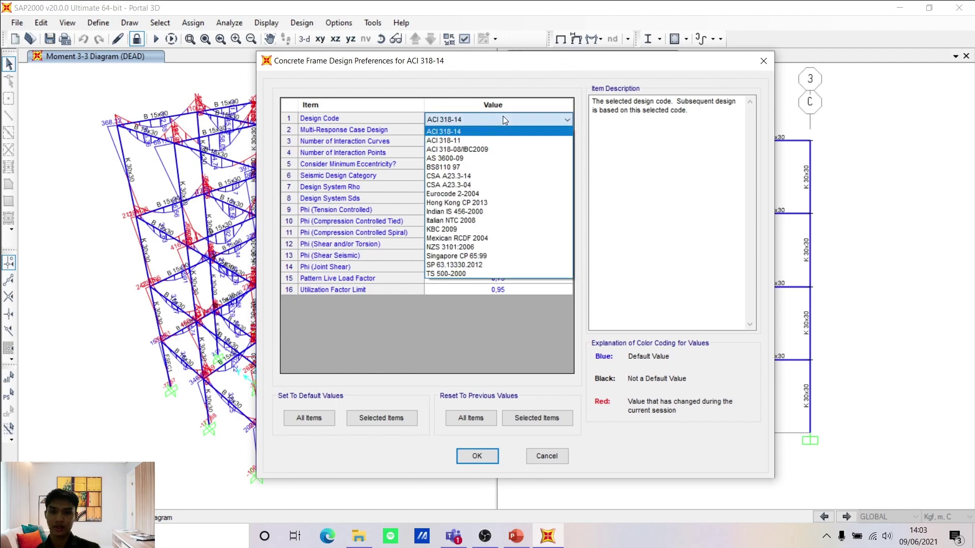
{"action": "left_click", "coordinate": [466, 141]}
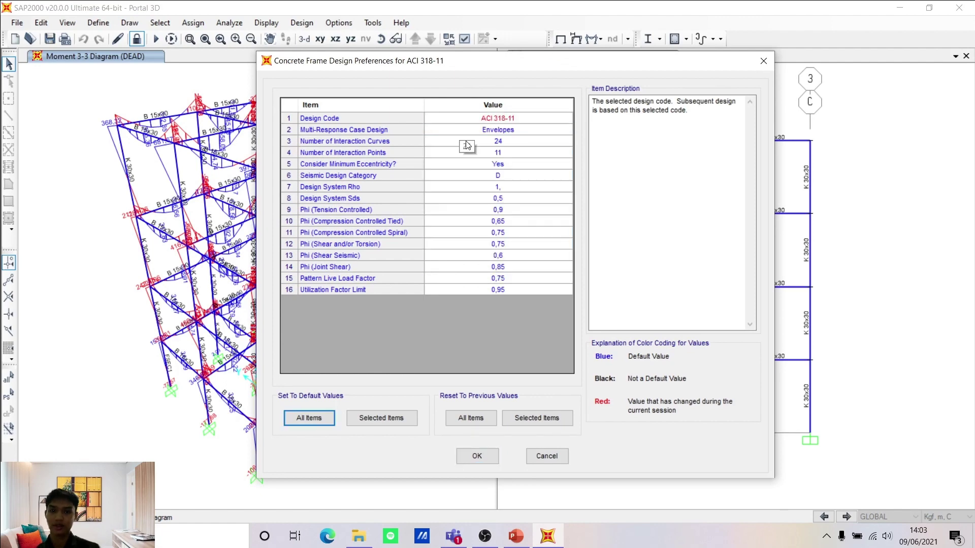
{"action": "left_click", "coordinate": [489, 459]}
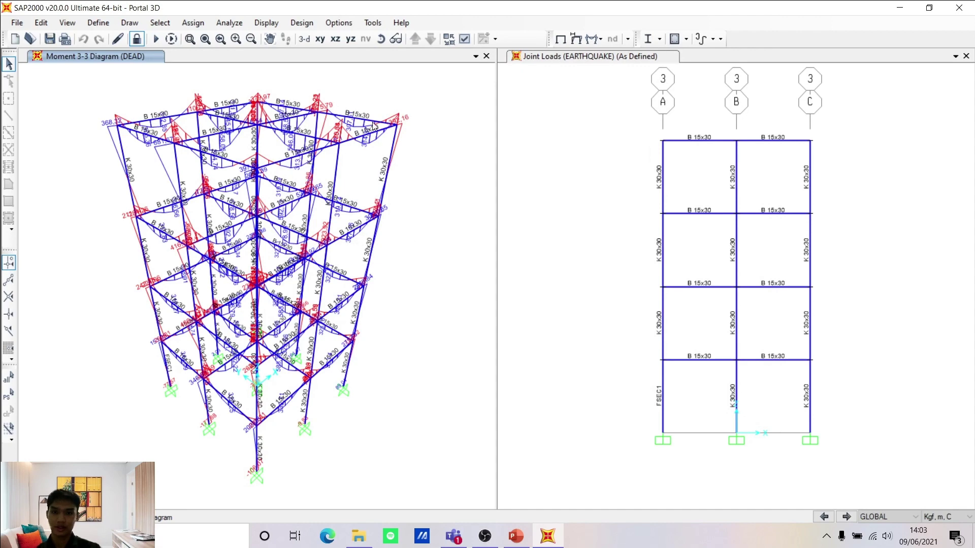
Add the 1,2D+0,5L-E, 1,2D+0,5L+E and 1,2D+1,6L combinations to the concrete frame design load combinations.
{"action": "left_click", "coordinate": [301, 22]}
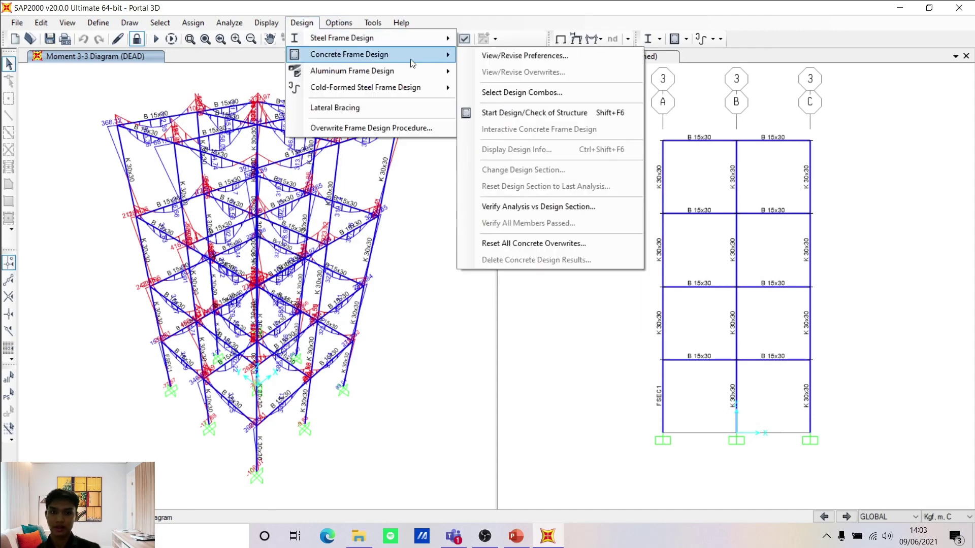
{"action": "left_click", "coordinate": [488, 92]}
{"action": "left_click_drag", "start_coordinate": [462, 134], "coordinate": [565, 103]}
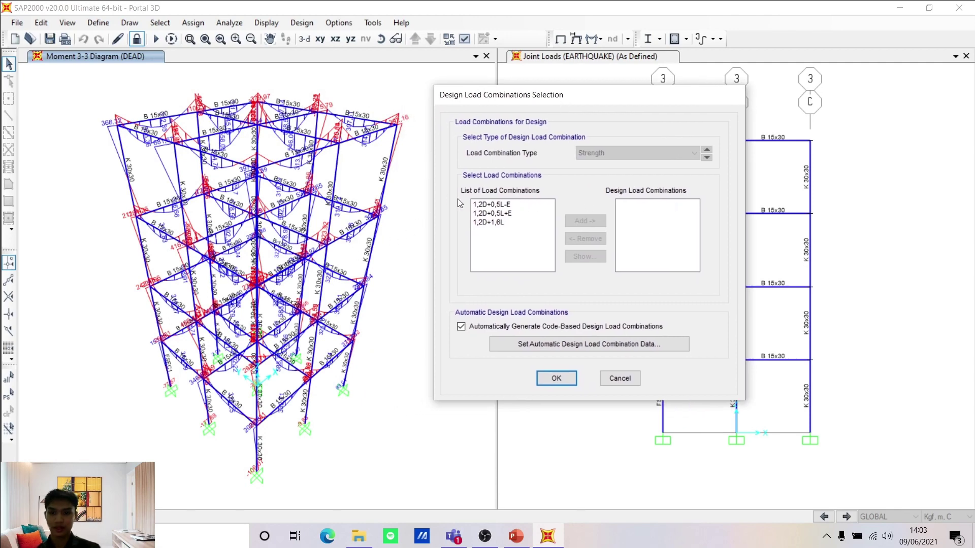
{"action": "left_click", "coordinate": [496, 204]}
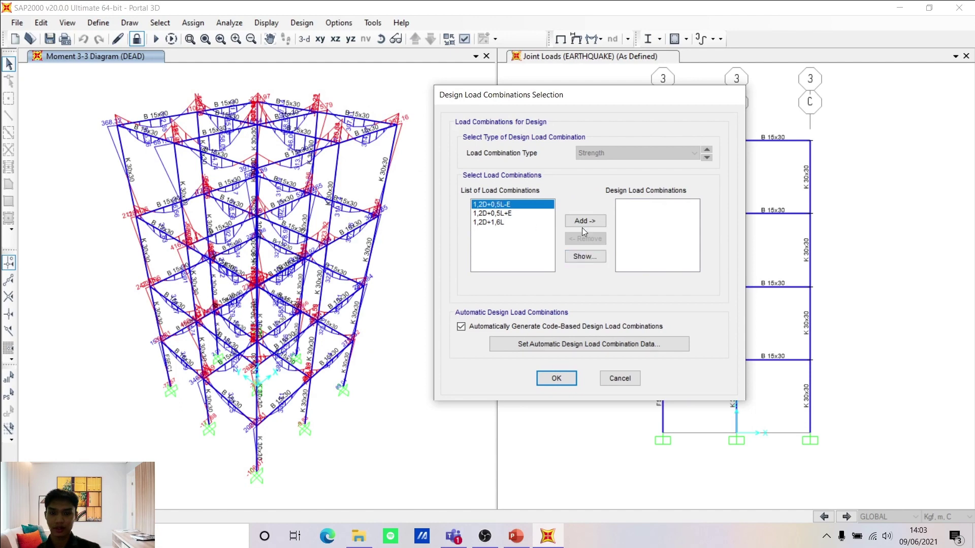
{"action": "left_click", "coordinate": [581, 224]}
{"action": "left_click", "coordinate": [495, 204]}
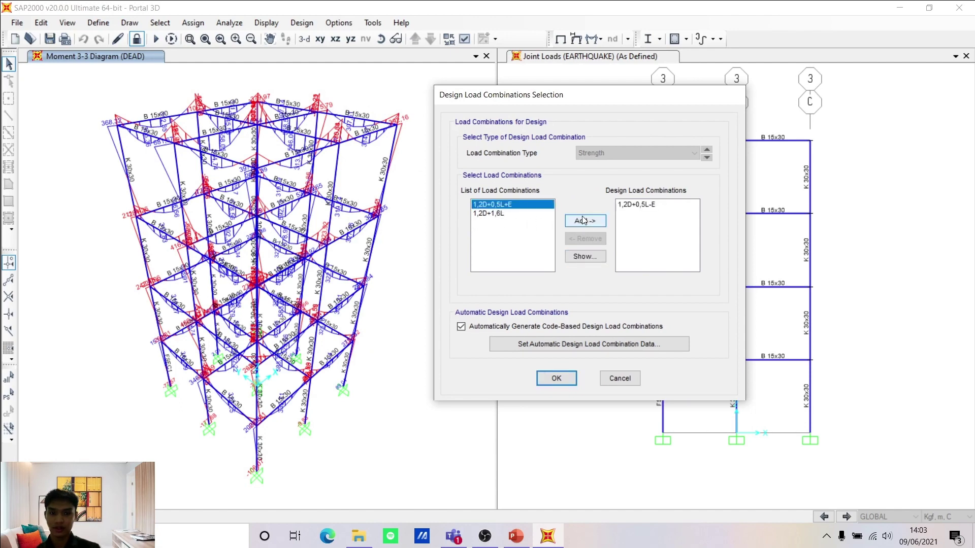
{"action": "left_click", "coordinate": [589, 225]}
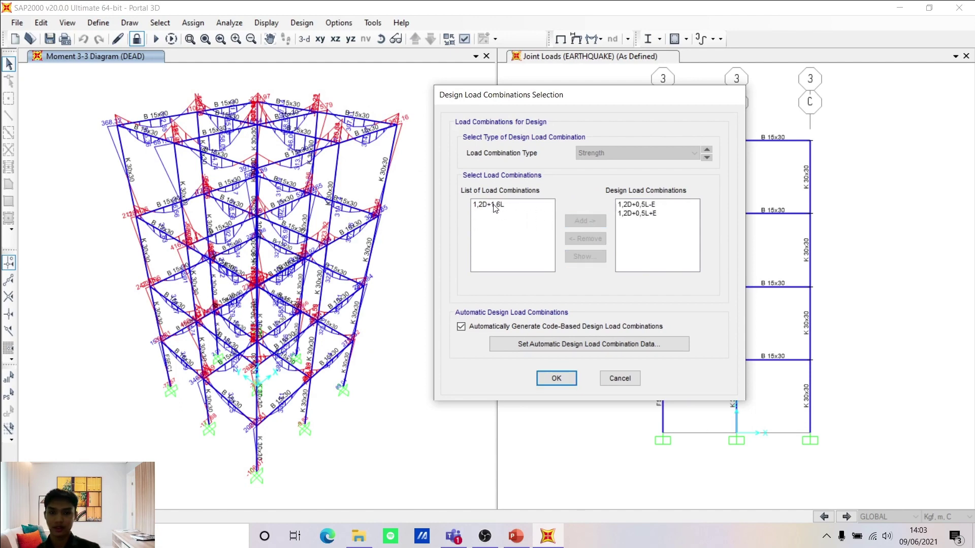
{"action": "left_click", "coordinate": [495, 205]}
{"action": "left_click", "coordinate": [584, 222]}
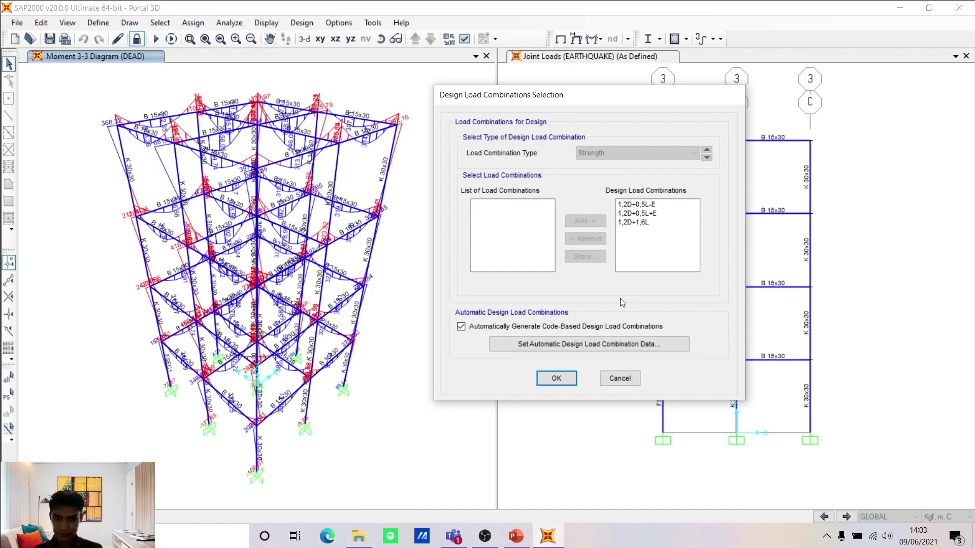
{"action": "left_click", "coordinate": [557, 376]}
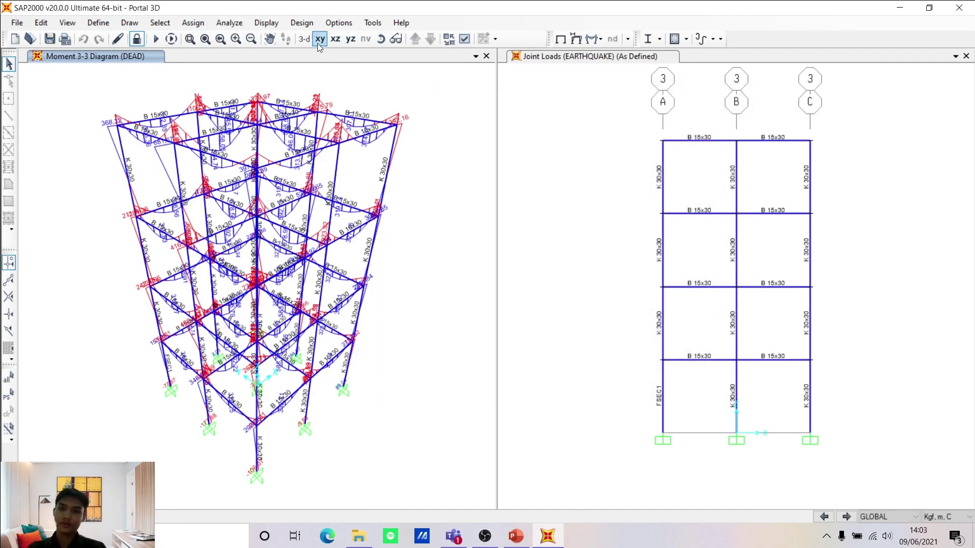
Run the concrete frame design check of the structure.
{"action": "left_click", "coordinate": [301, 22]}
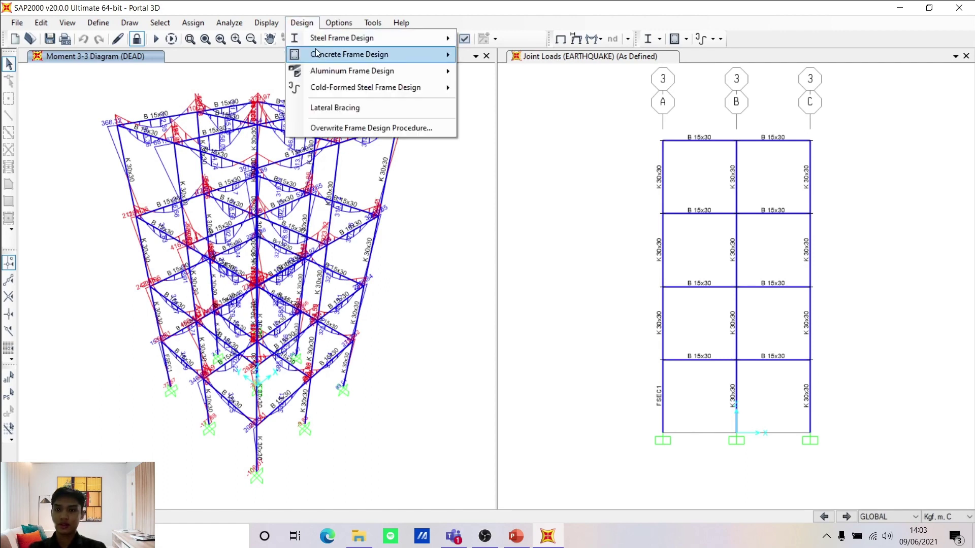
{"action": "mouse_move", "coordinate": [316, 53]}
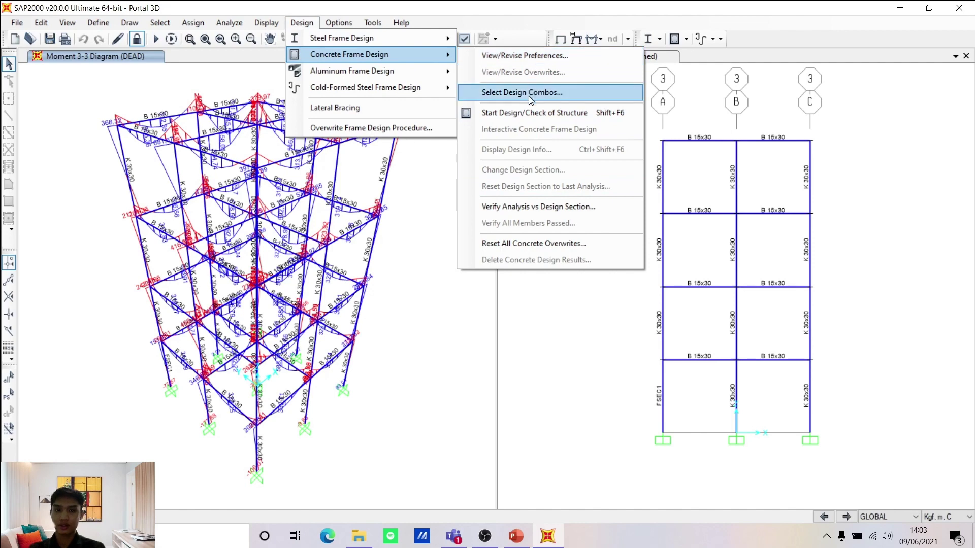
{"action": "left_click", "coordinate": [529, 112]}
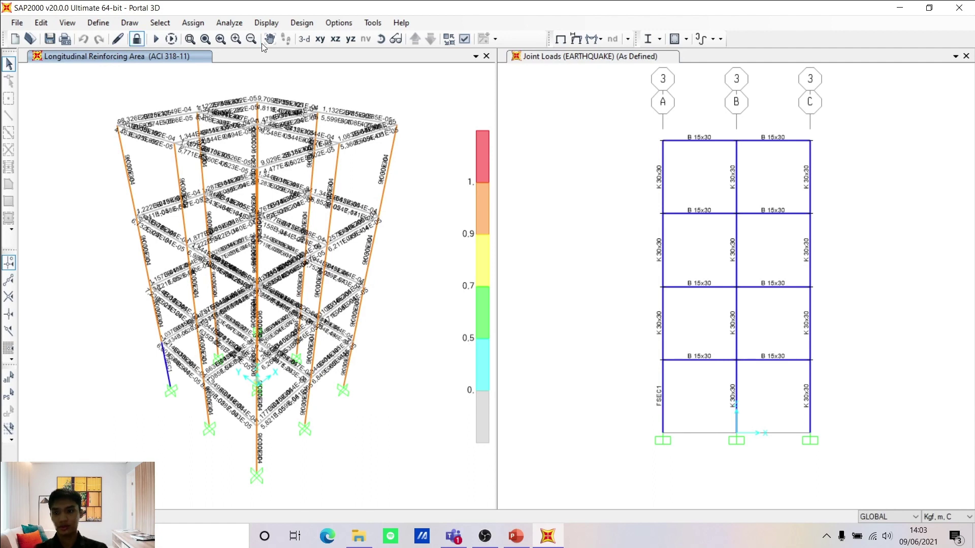
Set the model units to Kgf, mm, C for the longitudinal reinforcing area values.
{"action": "left_click", "coordinate": [381, 39]}
{"action": "left_click_drag", "start_coordinate": [415, 191], "coordinate": [330, 203]}
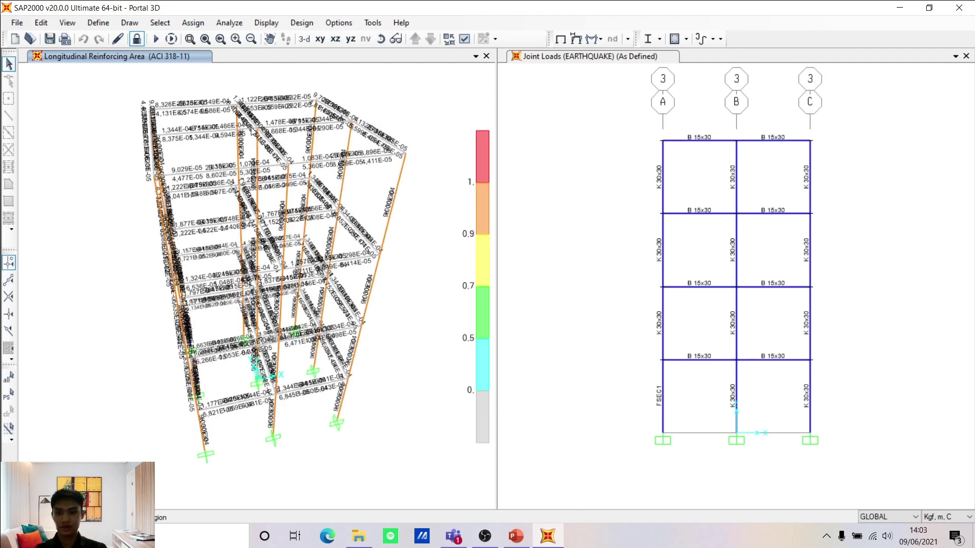
{"action": "left_click_drag", "start_coordinate": [394, 80], "coordinate": [364, 144]}
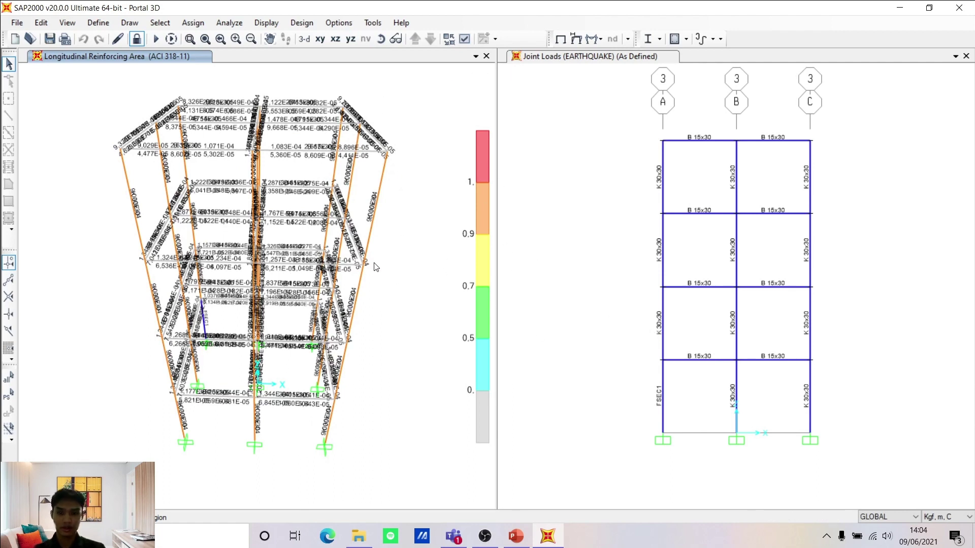
{"action": "left_click", "coordinate": [947, 517]}
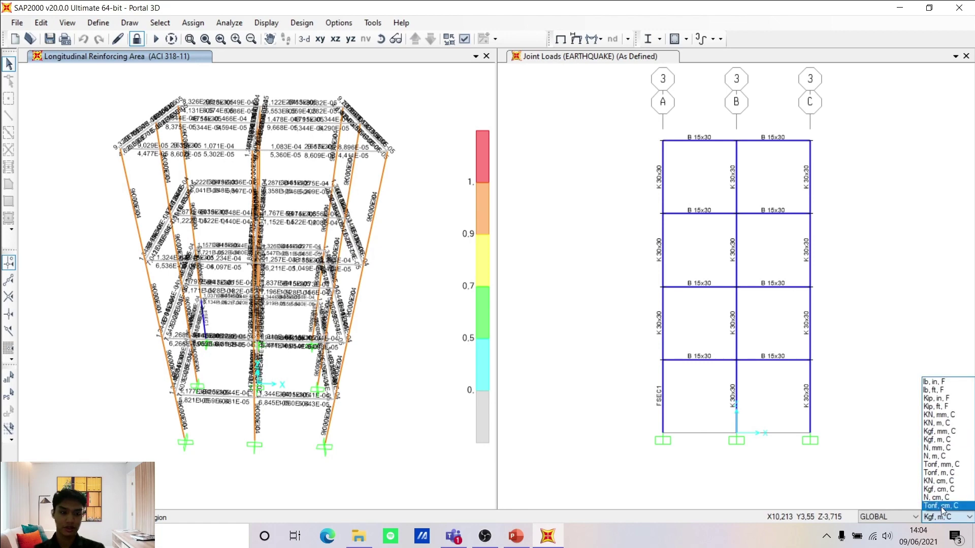
{"action": "left_click", "coordinate": [937, 431]}
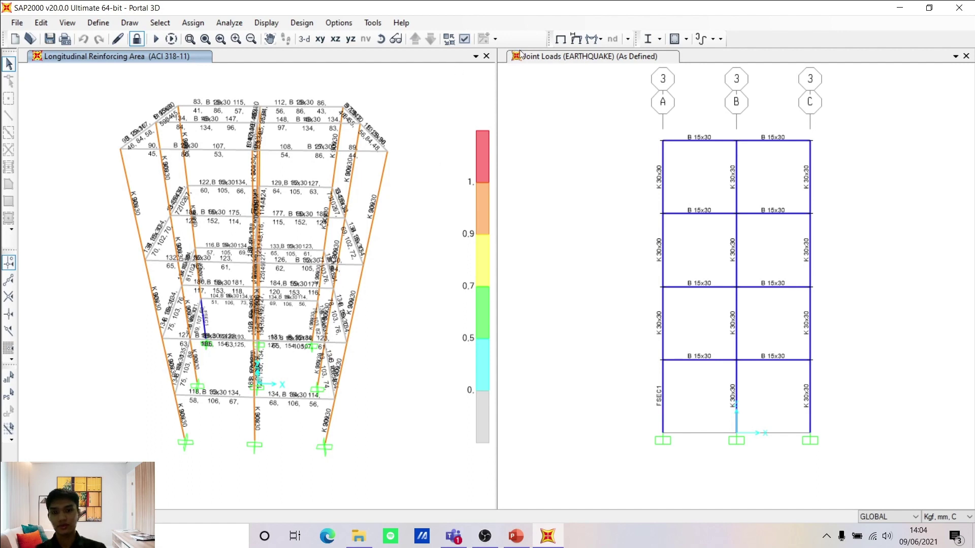
Verify that all concrete frame members pass the design check and dismiss the result message.
{"action": "left_click", "coordinate": [595, 38]}
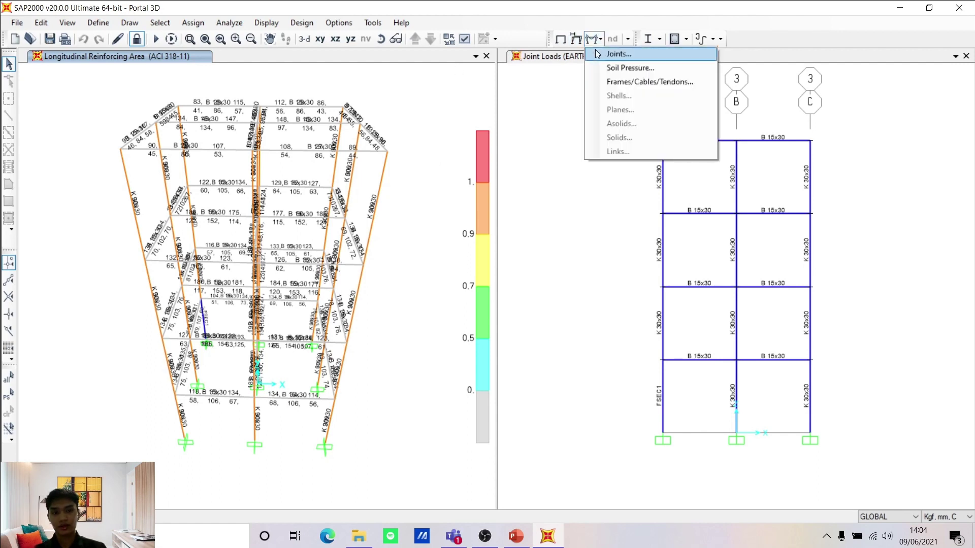
{"action": "left_click", "coordinate": [595, 42]}
{"action": "left_click", "coordinate": [301, 22]}
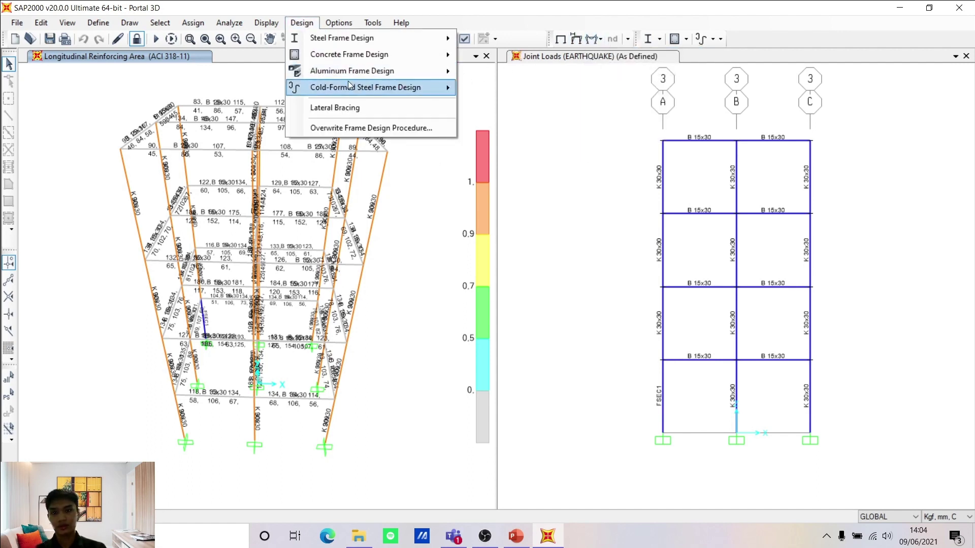
{"action": "mouse_move", "coordinate": [398, 55]}
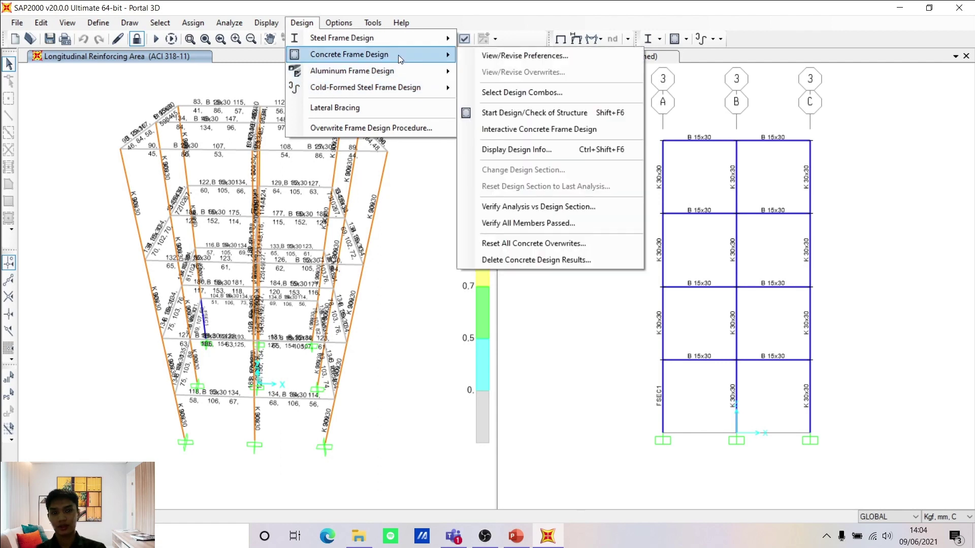
{"action": "left_click", "coordinate": [550, 227]}
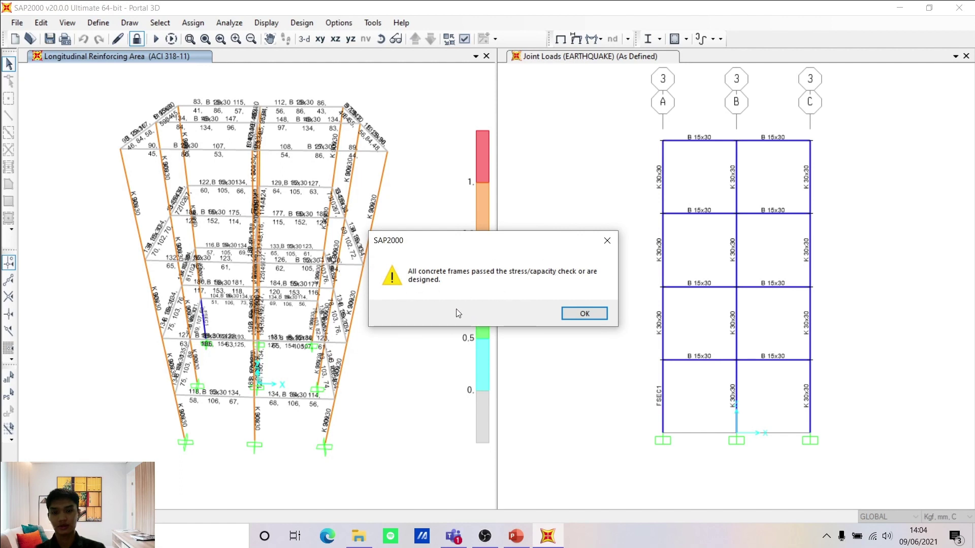
{"action": "left_click", "coordinate": [584, 314]}
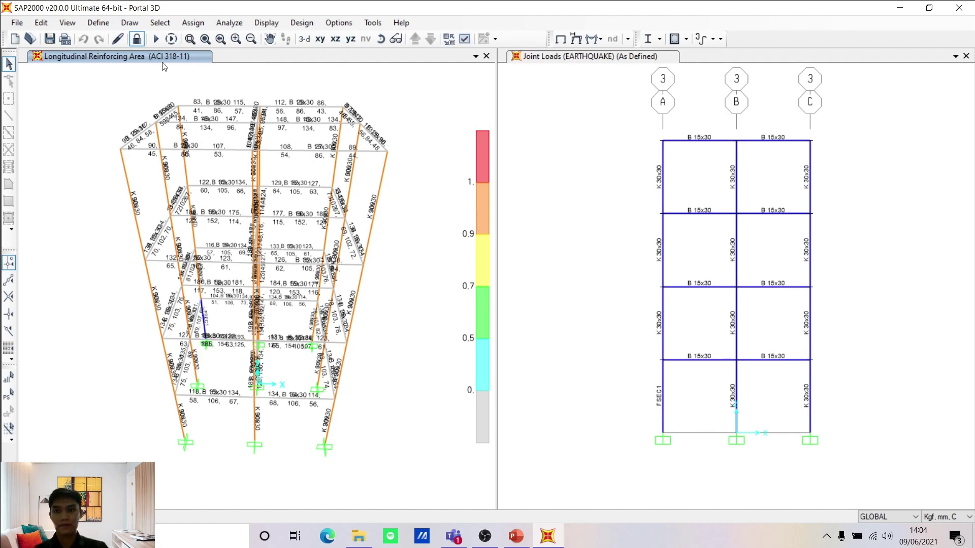
{"action": "left_click", "coordinate": [270, 40]}
{"action": "mouse_move", "coordinate": [300, 231]}
{"action": "left_mouse_down"}
{"action": "mouse_move", "coordinate": [365, 199]}
{"action": "mouse_move", "coordinate": [306, 218]}
{"action": "left_mouse_up"}
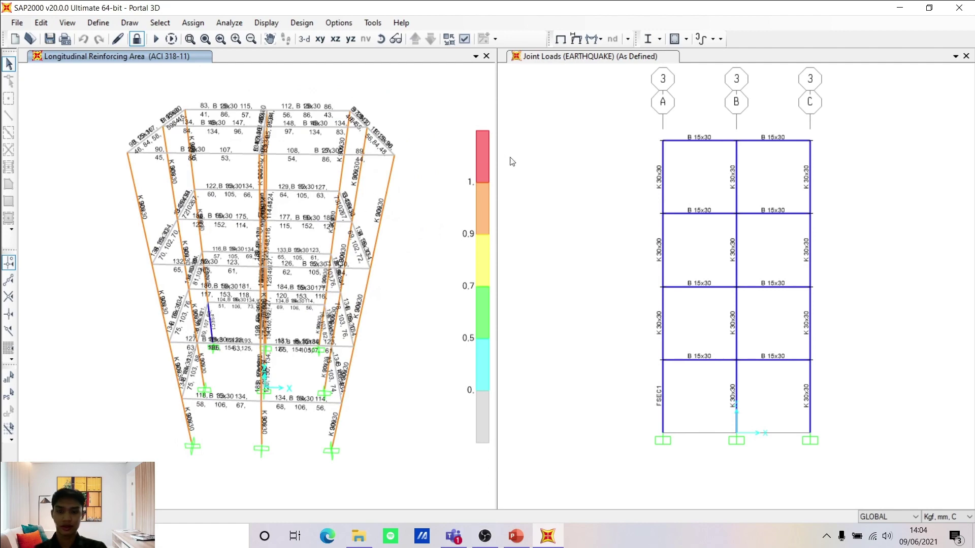
{"action": "left_click", "coordinate": [381, 38]}
{"action": "left_click_drag", "start_coordinate": [446, 155], "coordinate": [471, 147]}
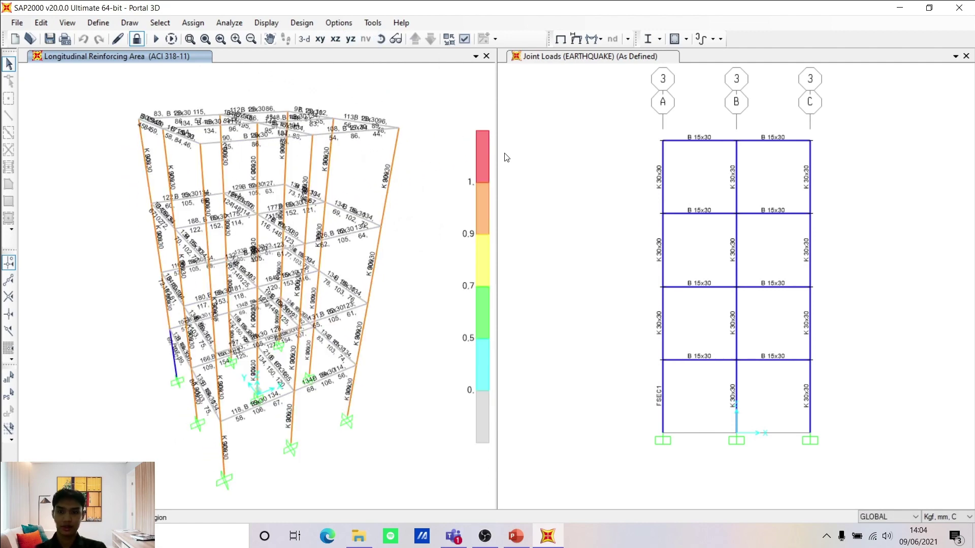
Switch to the PPT UAS ANSTRUK presentation in PowerPoint and select its title slide.
{"action": "left_click", "coordinate": [516, 536]}
{"action": "left_click", "coordinate": [104, 145]}
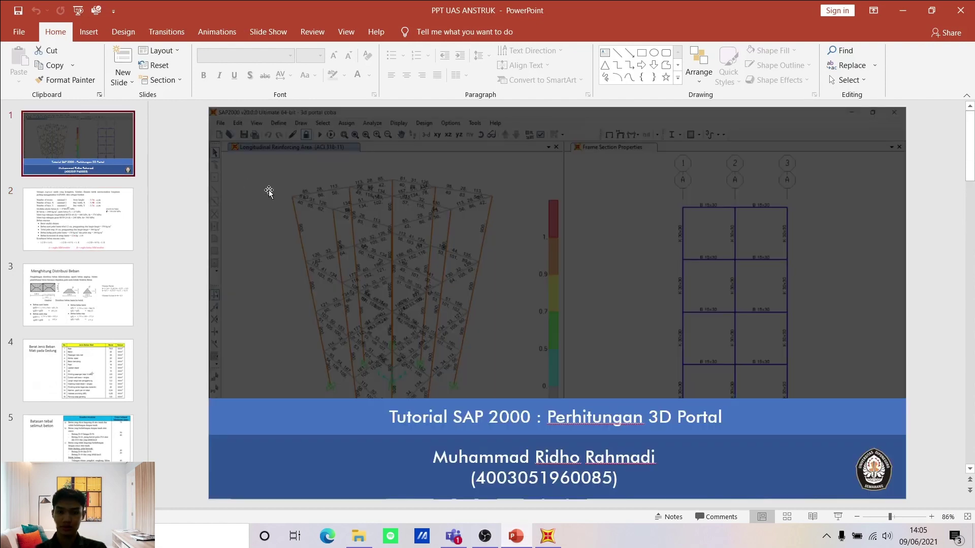